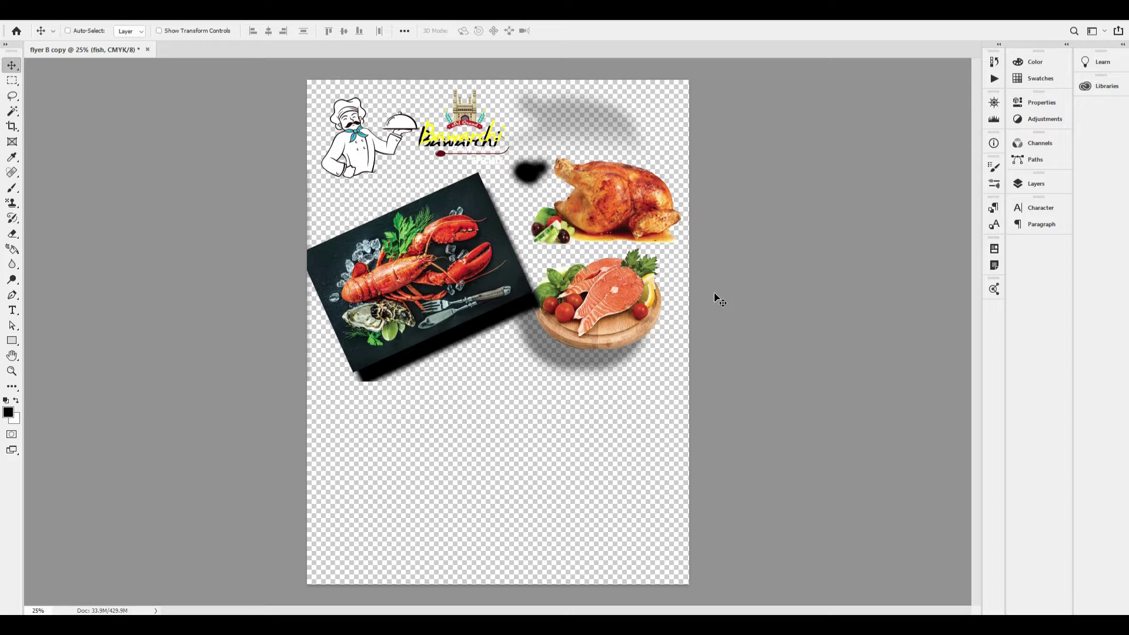
Rearrange the flyer B copy images, moving the lobster platter and salmon board to the lower canvas and the grilled chicken slightly down.
left_click_drag(437, 221, 450, 460)
left_click_drag(613, 285, 593, 418)
left_click_drag(617, 216, 617, 267)
left_click(529, 170, "ctrl")
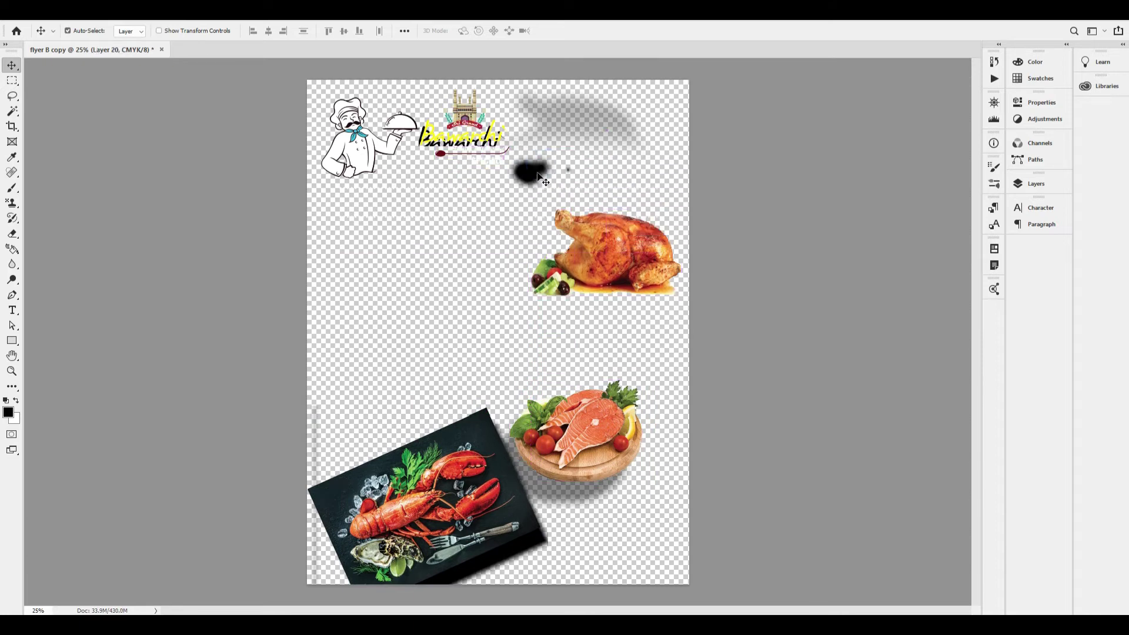
left_click_drag(479, 117, 511, 123)
key("ctrl+z")
Start a new document from the A4 print preset.
key("ctrl+n")
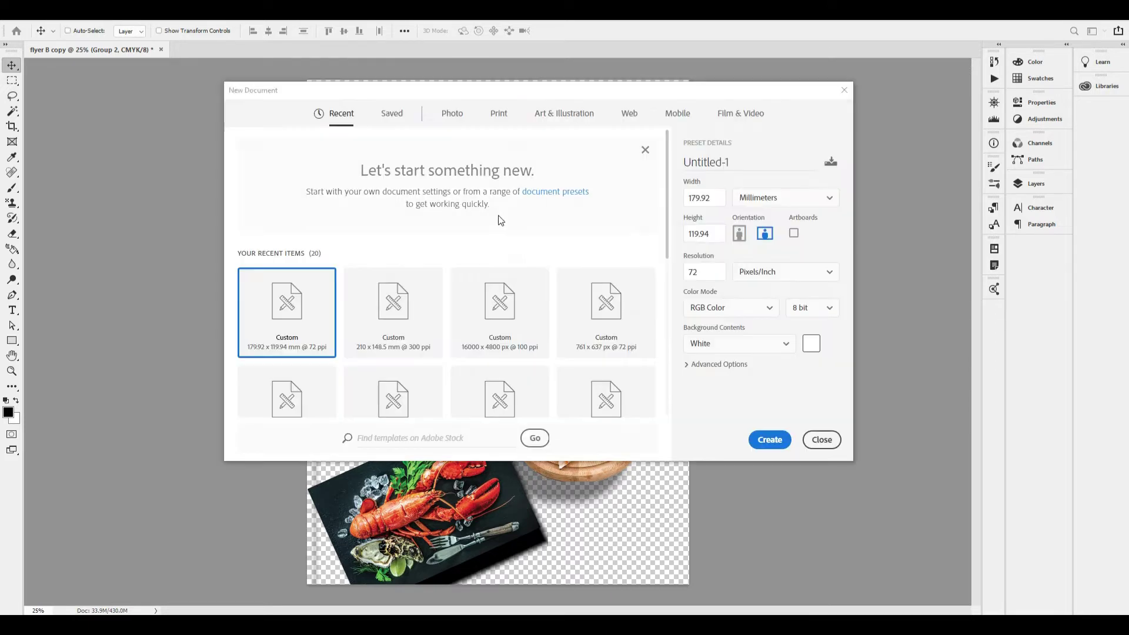
scroll(600, 324, "down", 2)
scroll(415, 143, "up", 2)
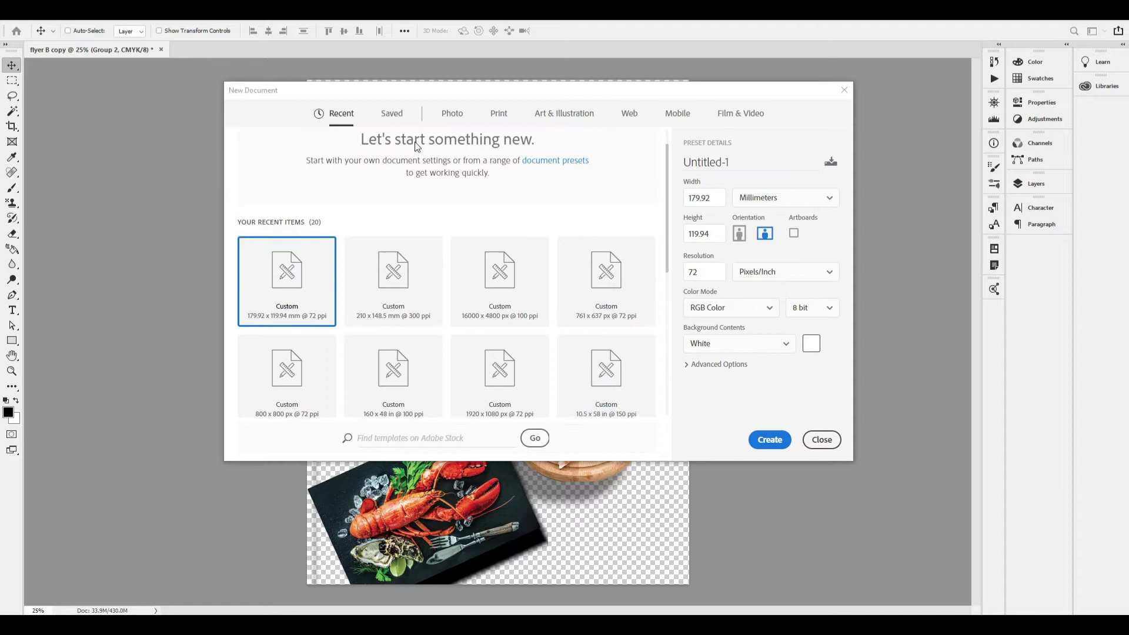
left_click(499, 113)
left_click(630, 197)
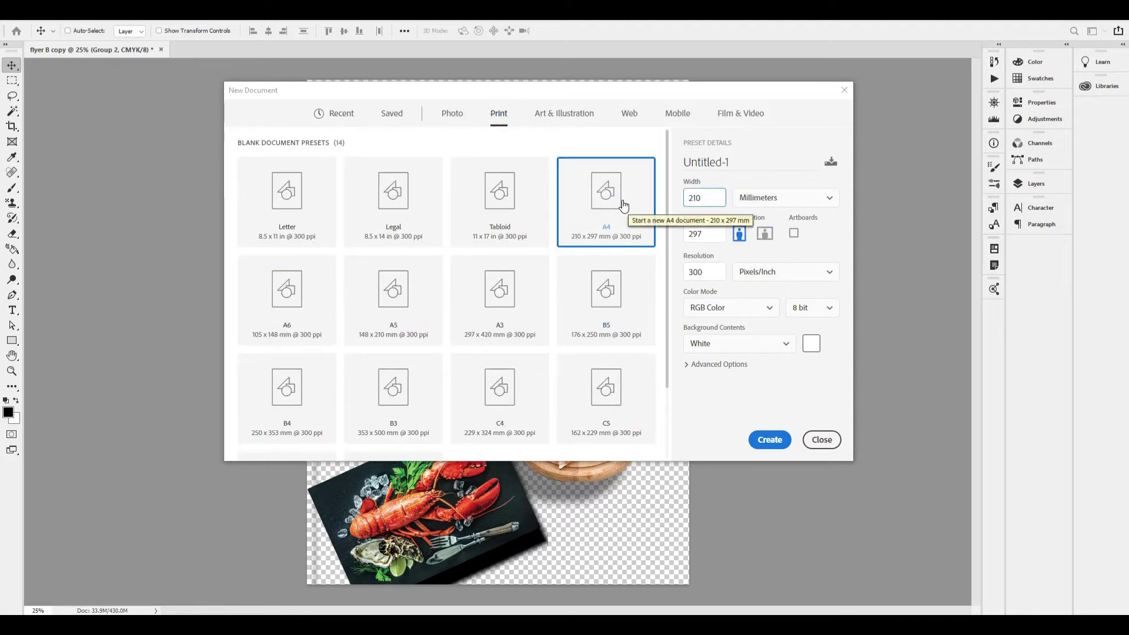
Set the new document's width to 105 mm and its height to 297/2 mm, and create it.
key("BackSpace")
key("BackSpace")
key("BackSpace")
type("105")
key("Tab")
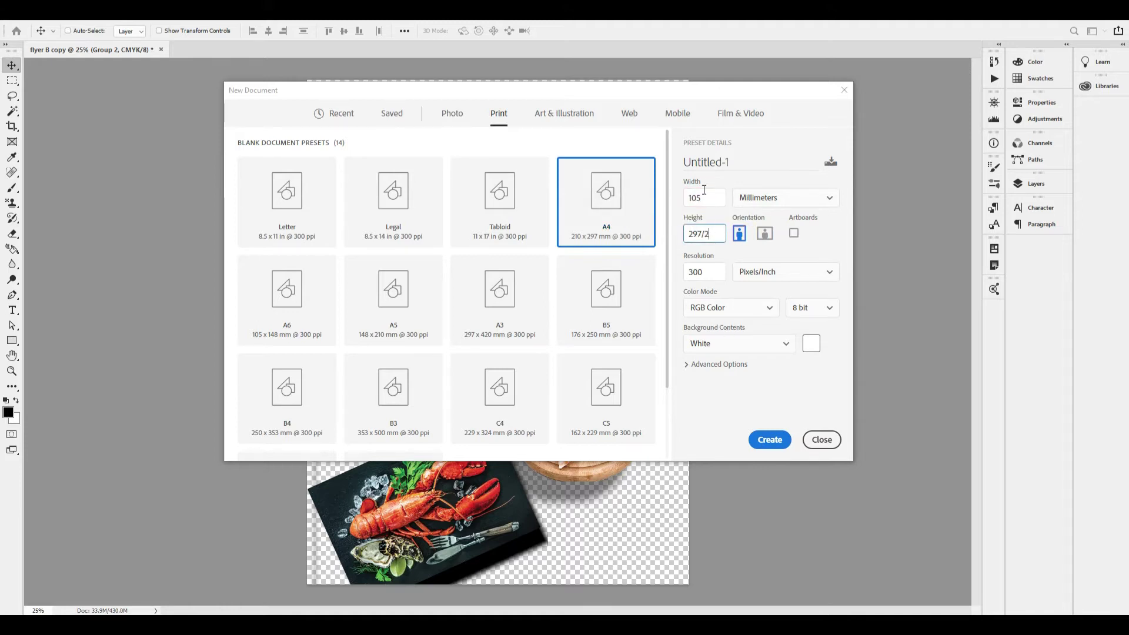
left_click(770, 439)
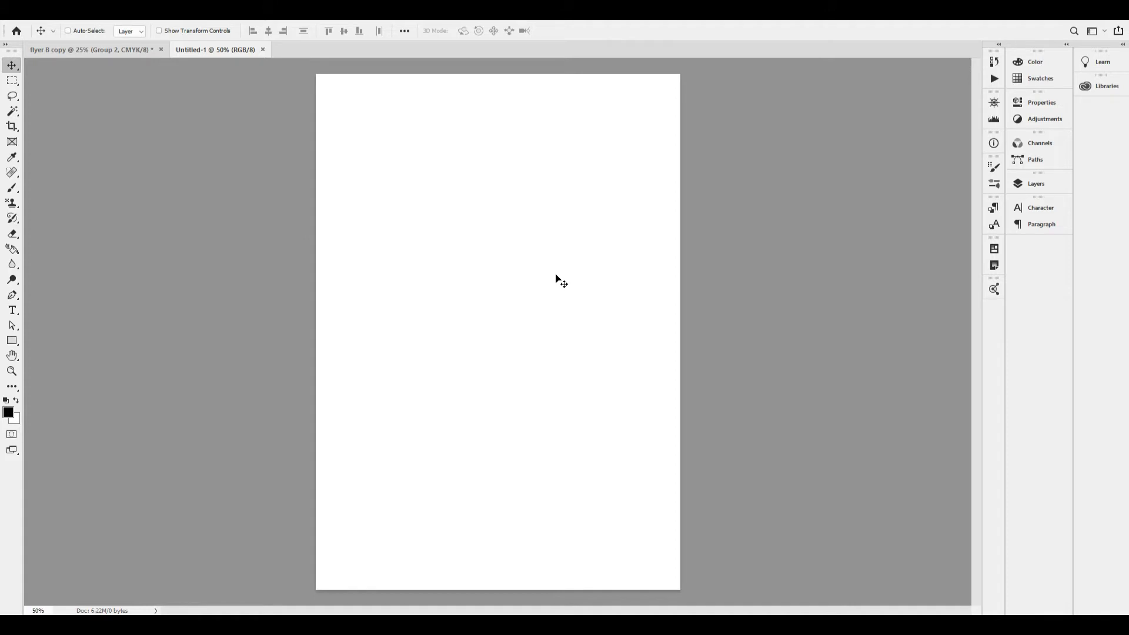
Add a solid black colour fill layer above the background.
left_click(1036, 184)
left_click(939, 483)
left_click(982, 276)
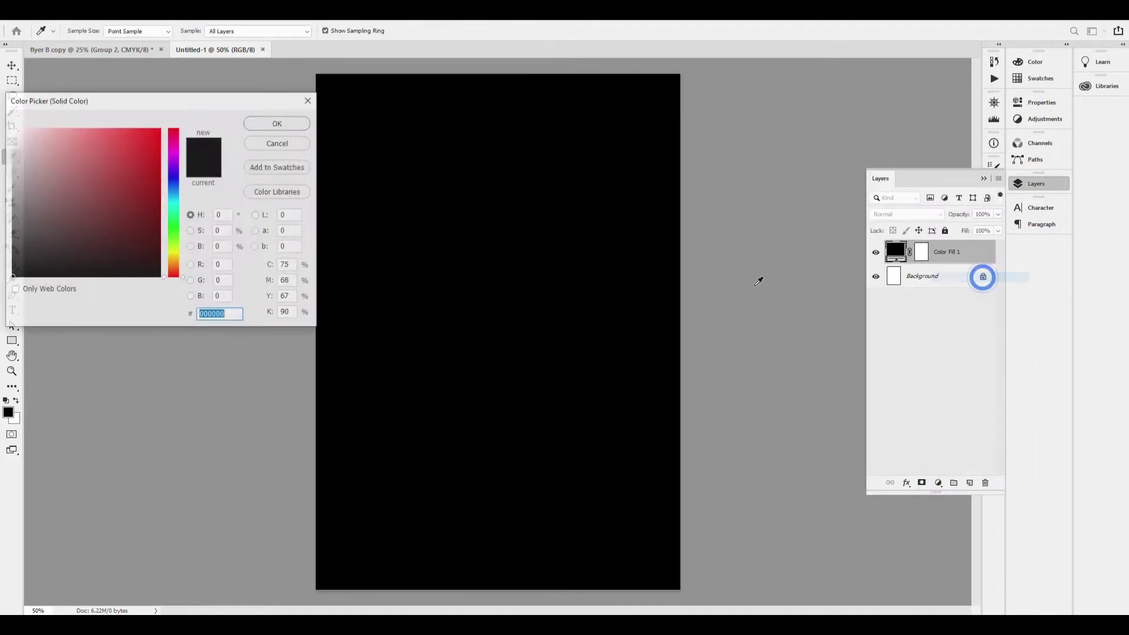
key("Return")
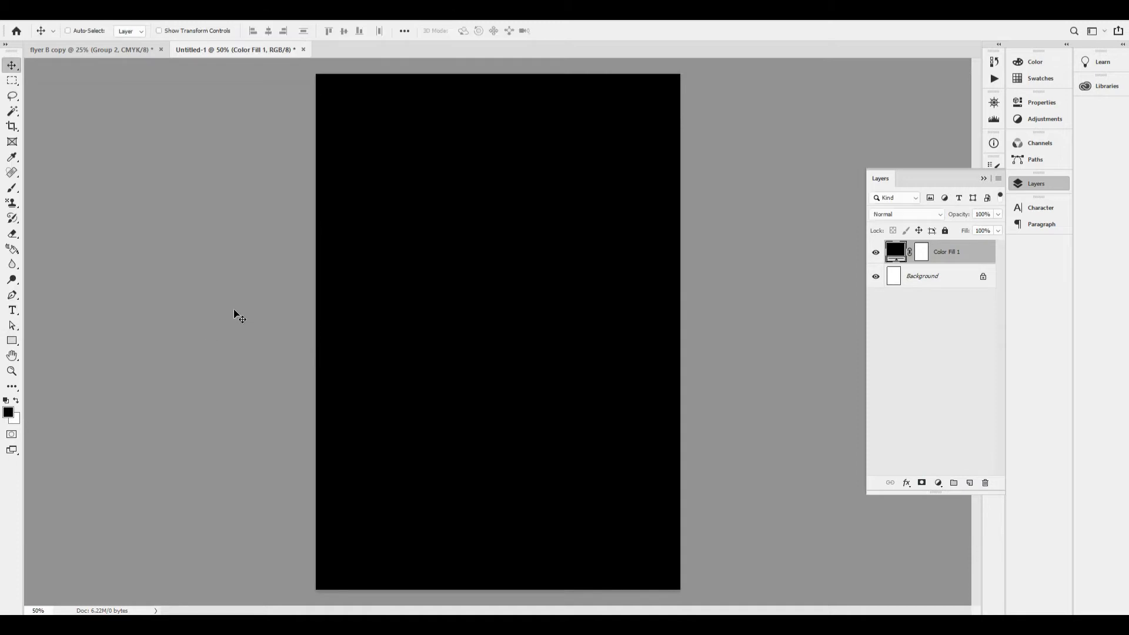
left_click(132, 47)
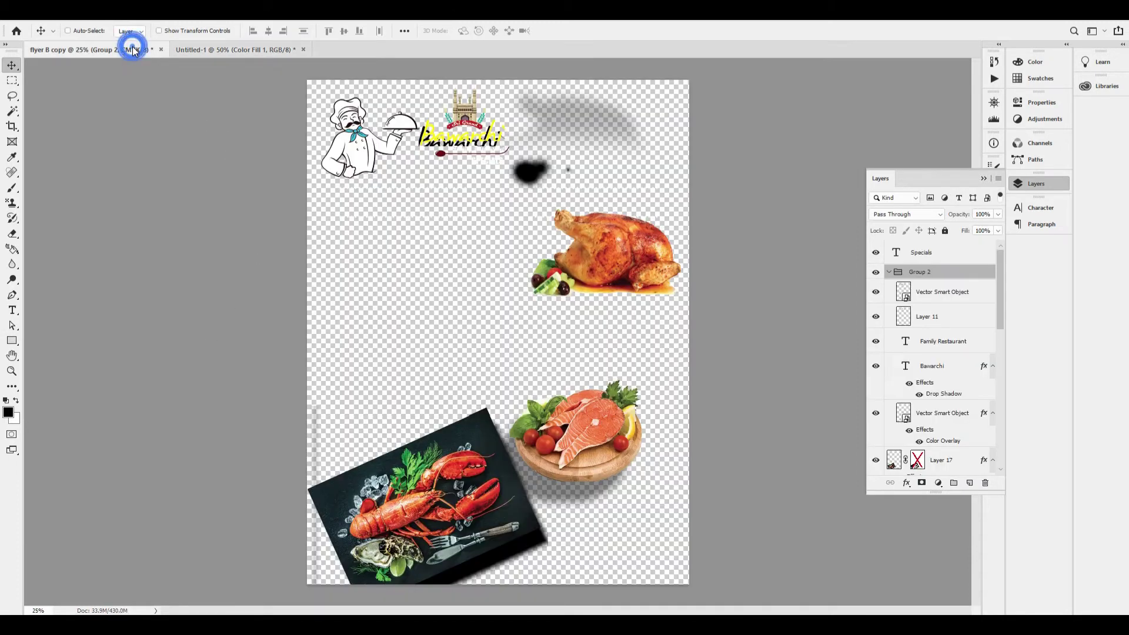
left_click(243, 50)
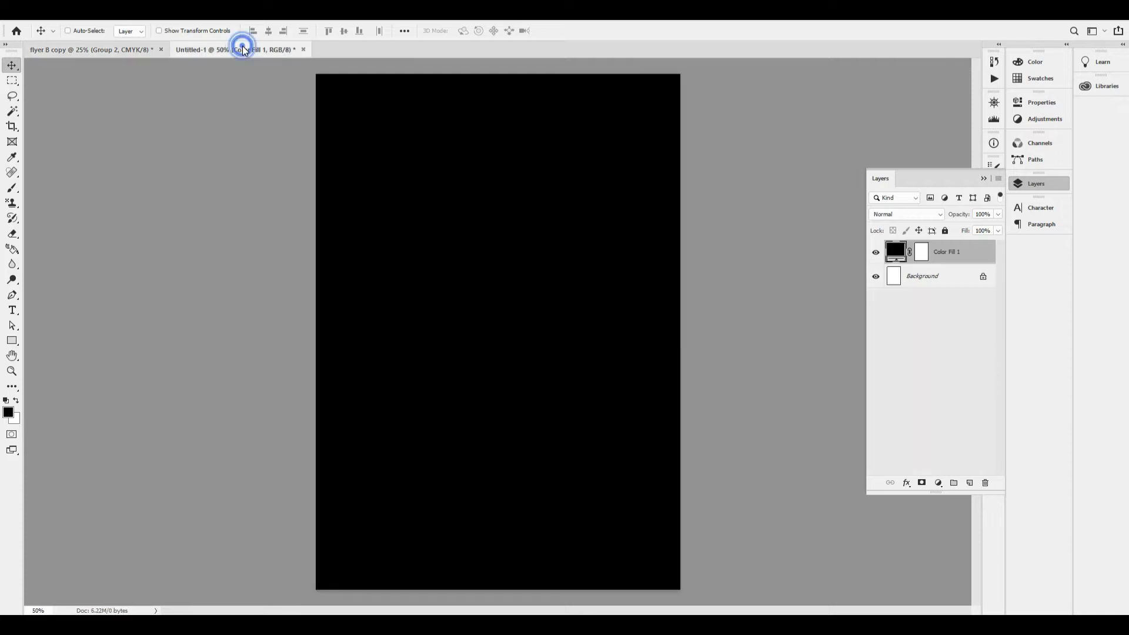
left_click(1038, 184)
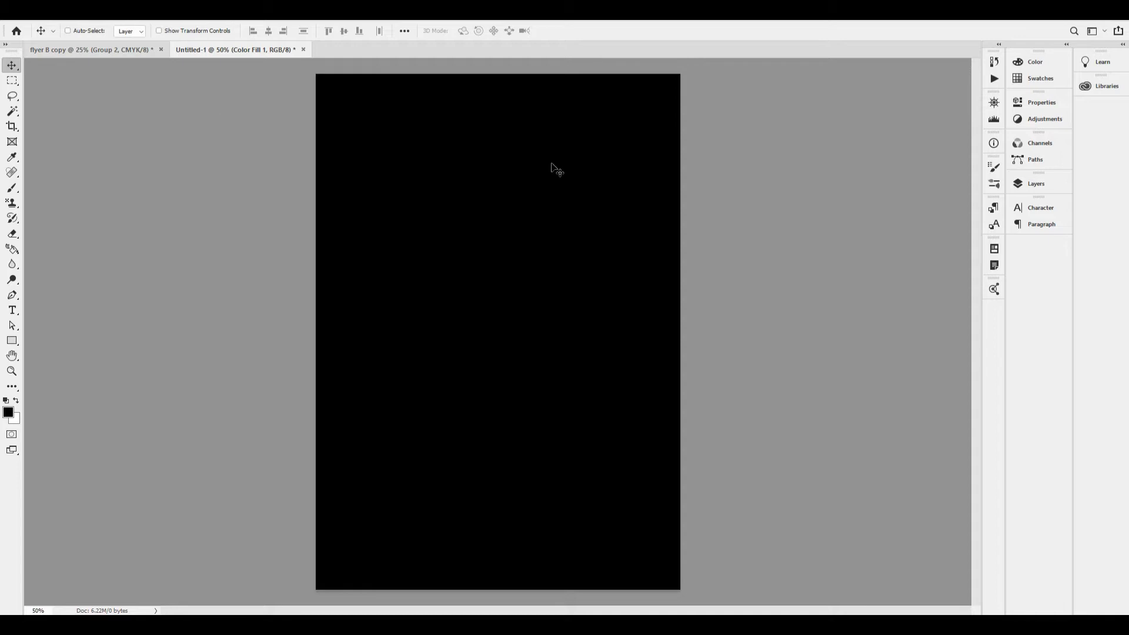
left_click_drag(315, 76, 489, 181)
key("ctrl+minus")
left_click_drag(529, 127, 625, 181)
left_click_drag(673, 281, 517, 281)
key("ctrl+0")
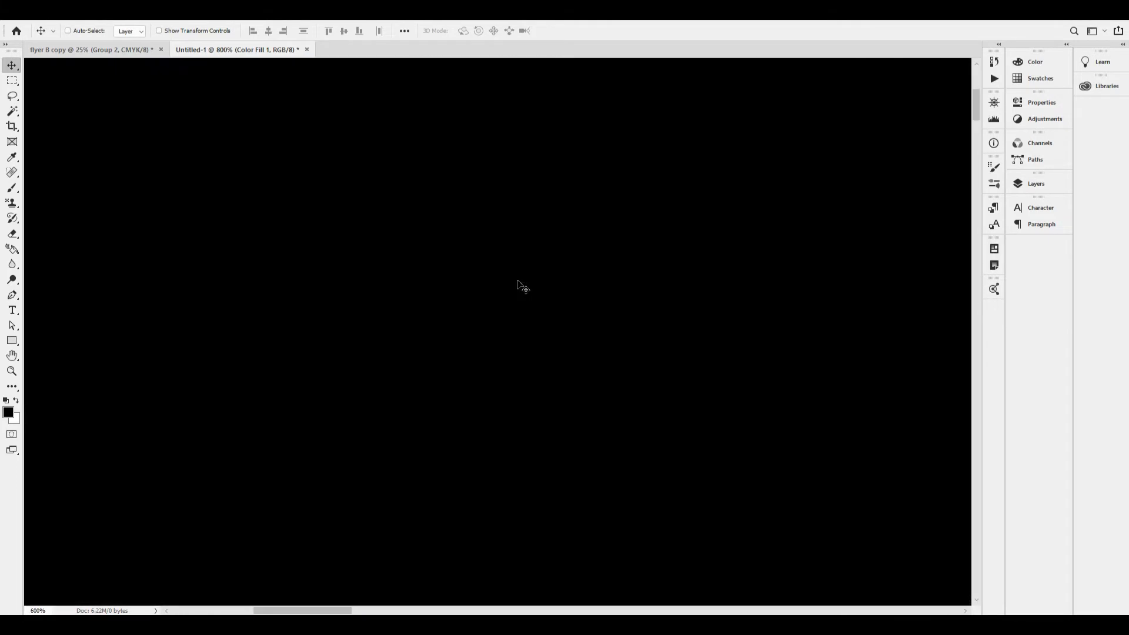
Draw a wide rectangle shape of about 1081 x 237 px near the top of the black canvas.
left_click_drag(306, 103, 291, 156)
left_click_drag(514, 99, 565, 276)
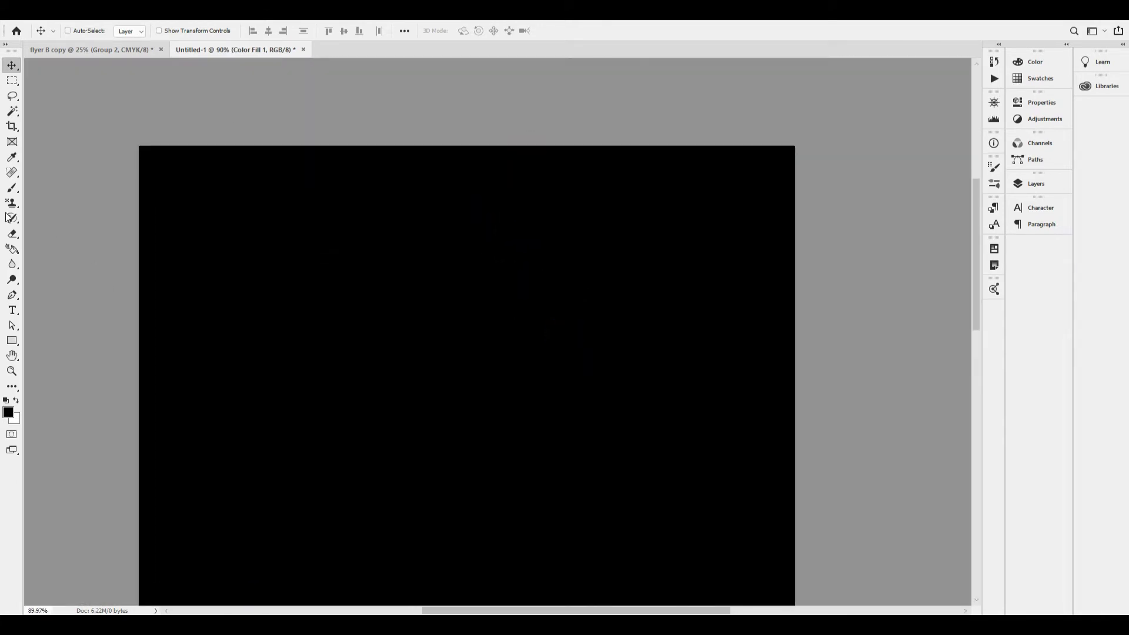
left_click(11, 341)
left_click_drag(178, 192, 748, 317)
key("v")
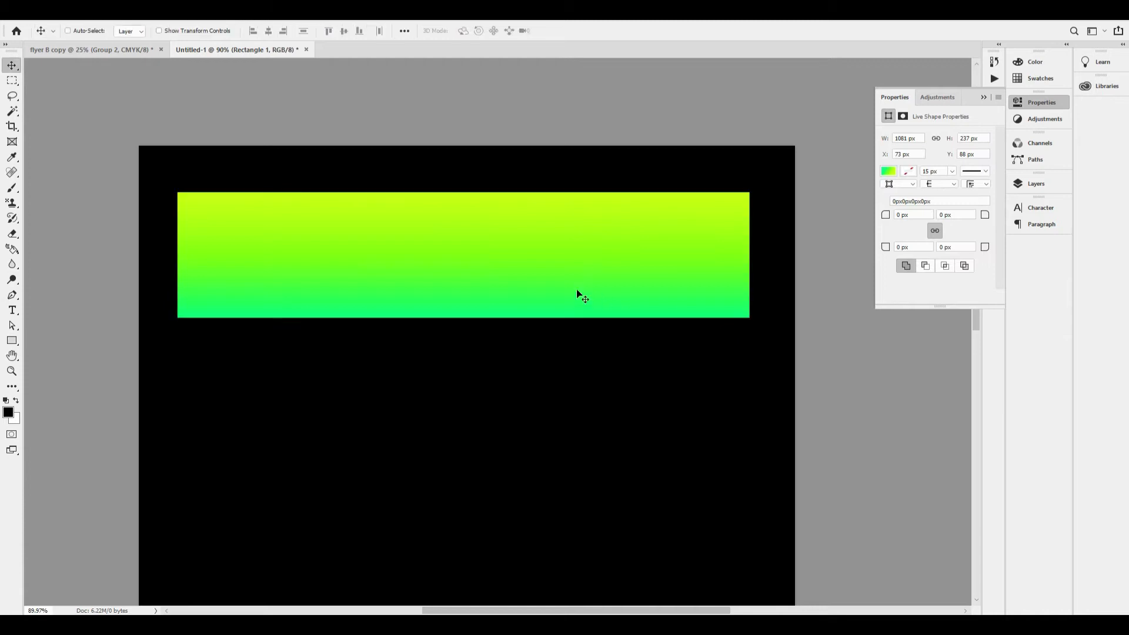
Change the rectangle's fill to solid yellow.
left_click(12, 341)
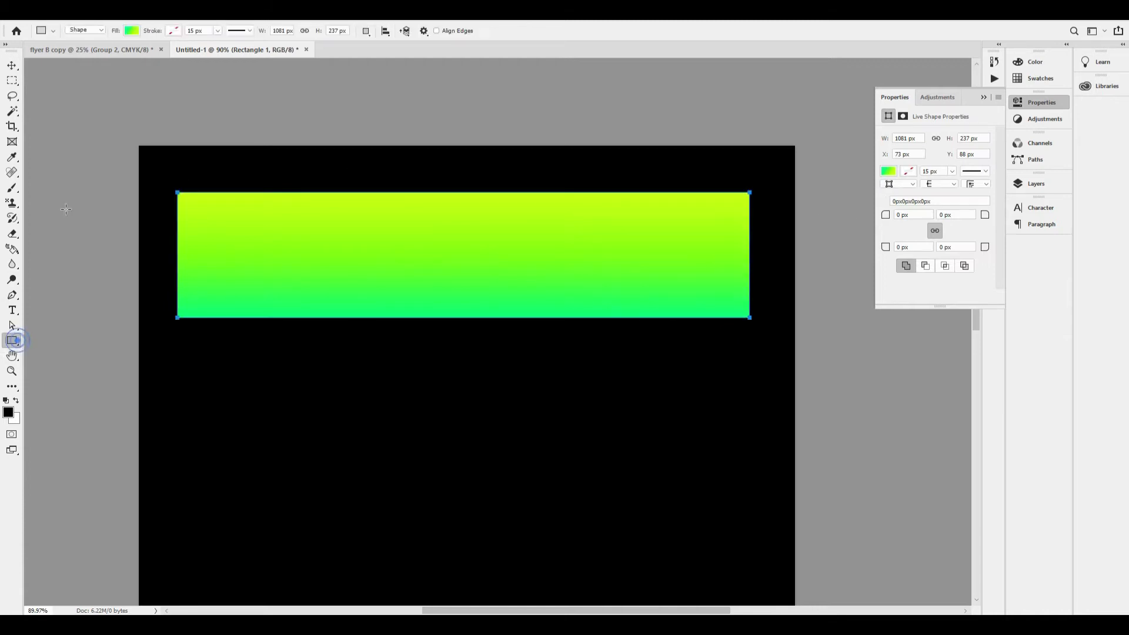
left_click(130, 30)
left_click(104, 53)
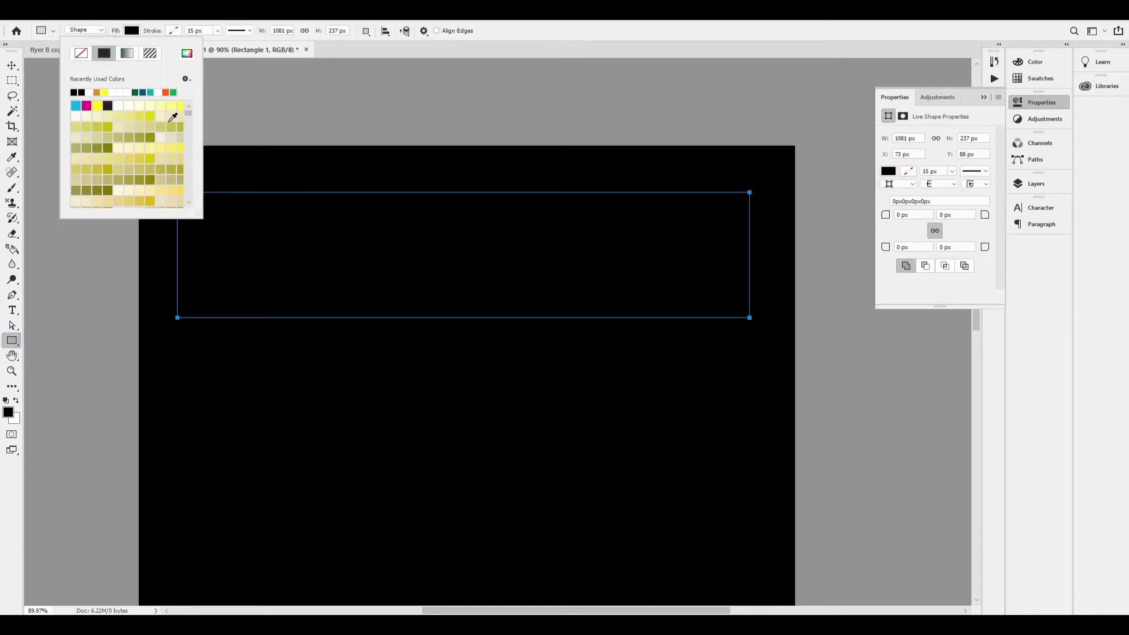
left_click(100, 107)
key("v")
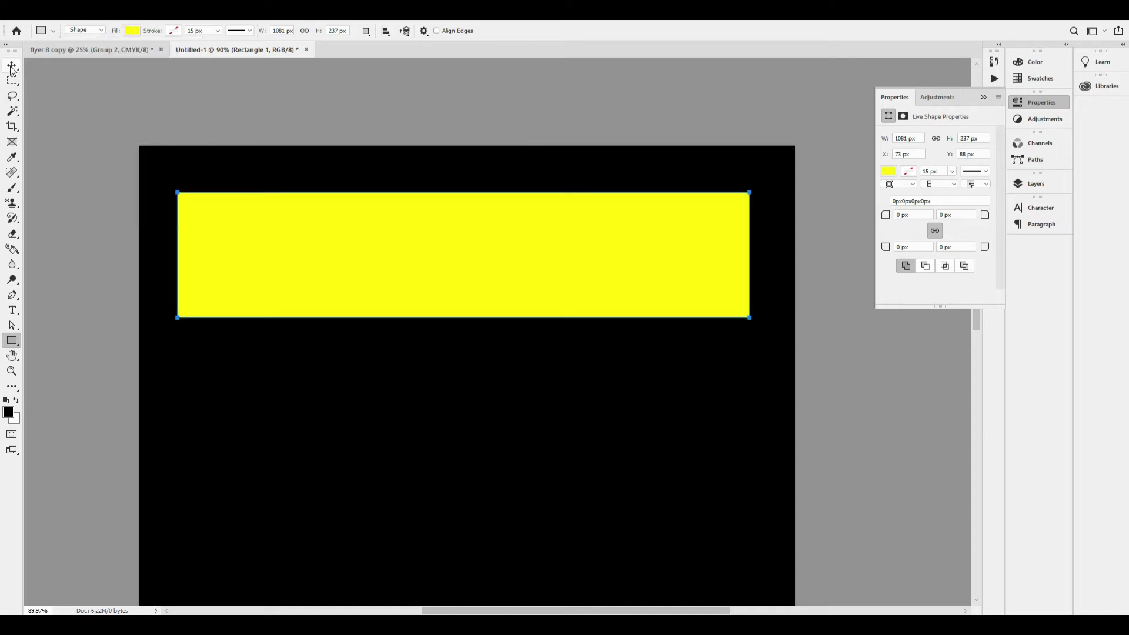
Copy the chef logo from flyer B copy into the new document and place it over the yellow bar's left end.
key("F7")
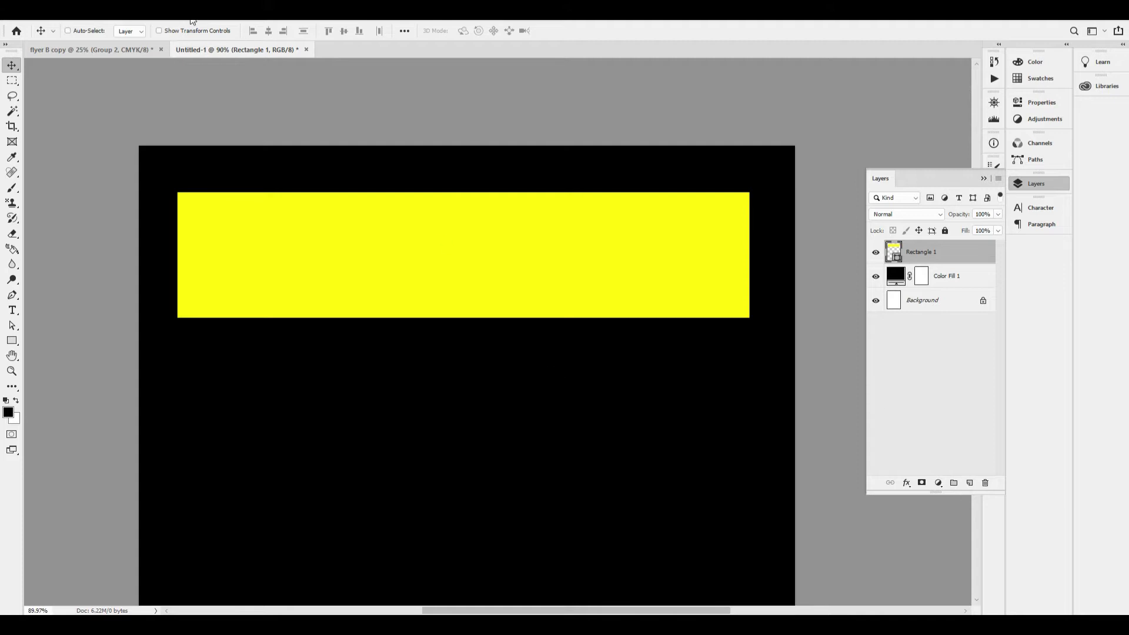
left_click(107, 51)
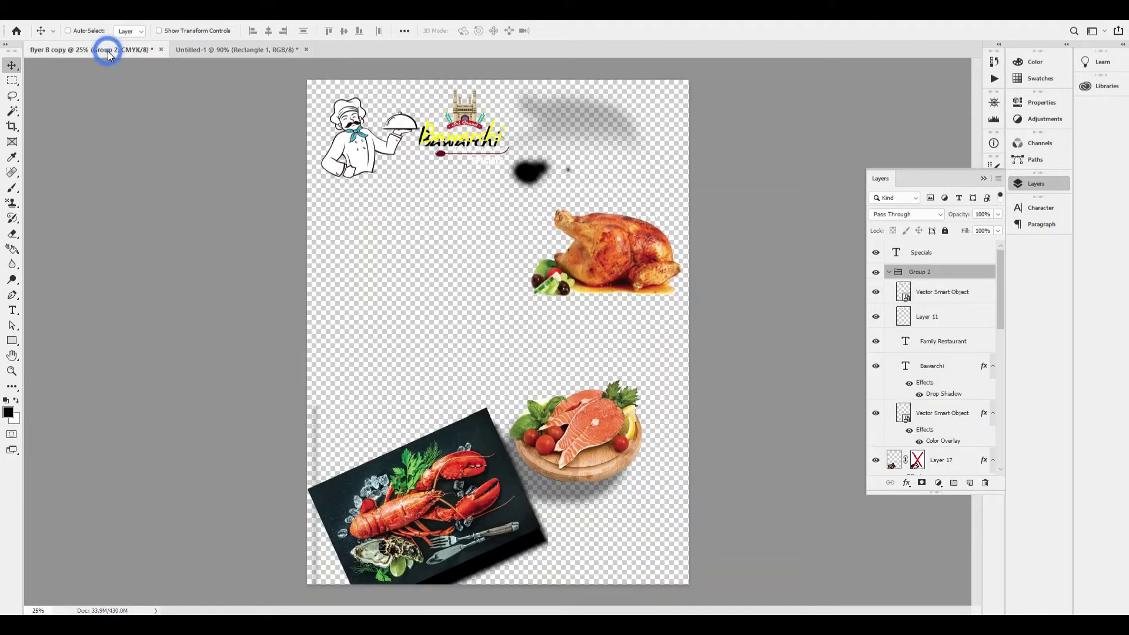
left_click_drag(353, 139, 282, 288)
key("ctrl+t")
left_click_drag(458, 262, 315, 254)
key("Return")
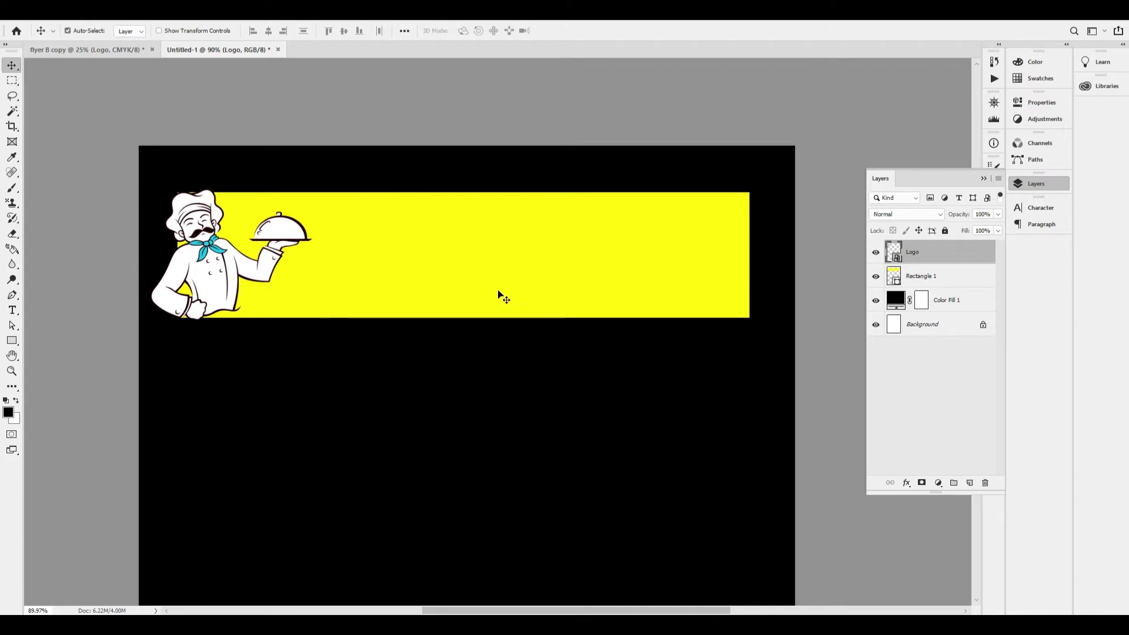
Shorten the yellow rectangle slightly from its lower edge and centre it horizontally on the canvas.
left_click(499, 296)
key("ctrl+t")
left_click_drag(470, 318, 471, 307)
key("Return")
left_click(267, 30)
left_click(255, 280, "ctrl")
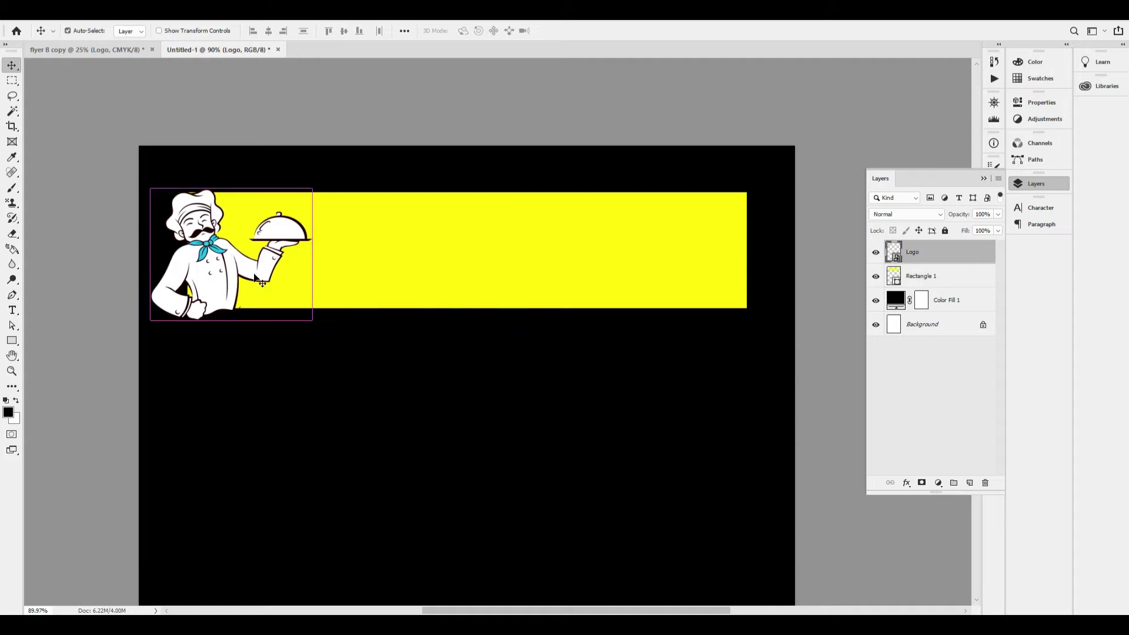
Narrow the yellow rectangle slightly and centre it horizontally on the canvas again.
left_click(474, 234)
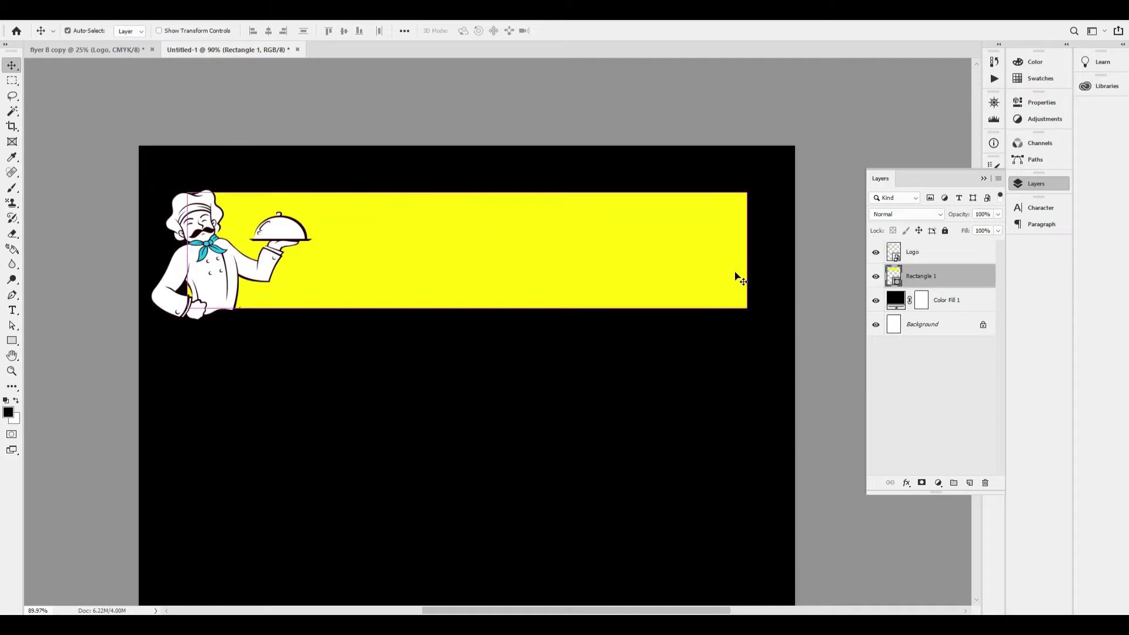
key("ctrl+t")
left_click_drag(749, 252, 742, 253)
key("Return")
key("ctrl+a")
left_click(269, 31)
key("ctrl+d")
left_click(262, 276, "ctrl")
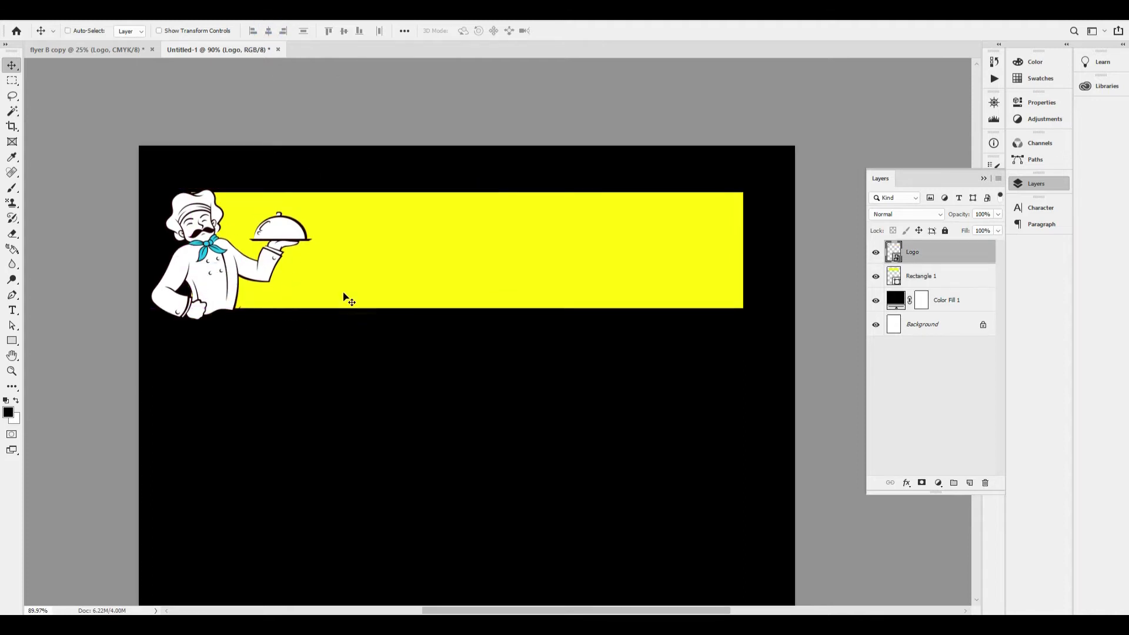
Reduce the yellow rectangle's height from its upper edge and reposition it behind the chef, centred across the canvas.
left_click(485, 262, "ctrl")
key("ctrl+t")
left_click_drag(464, 192, 464, 208)
key("Return")
left_click_drag(501, 243, 496, 223)
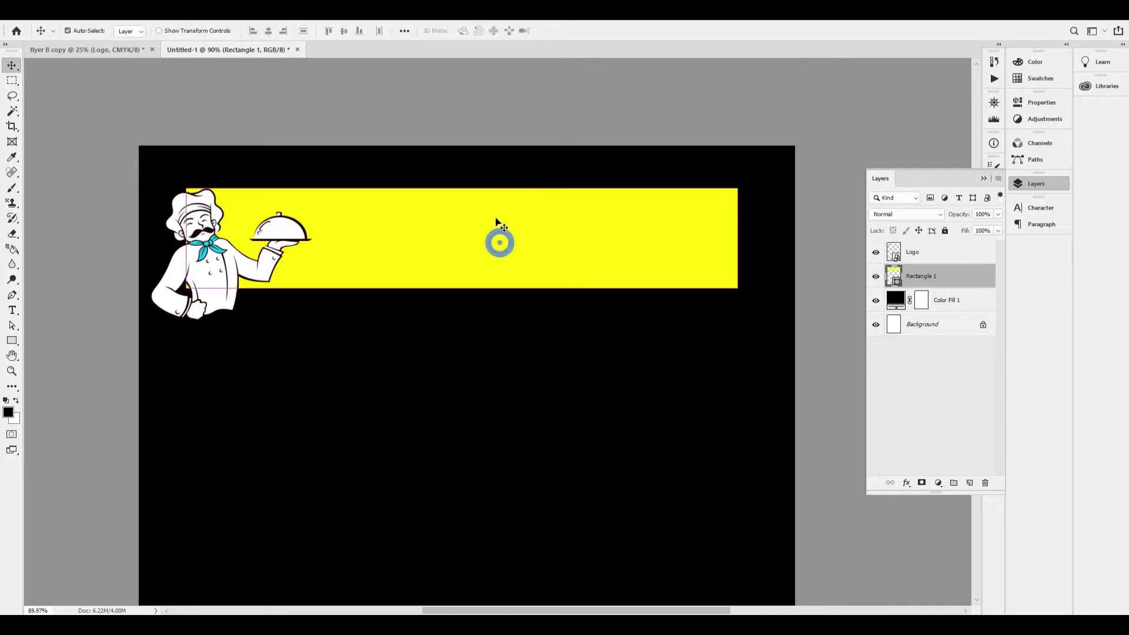
key("shift+Right")
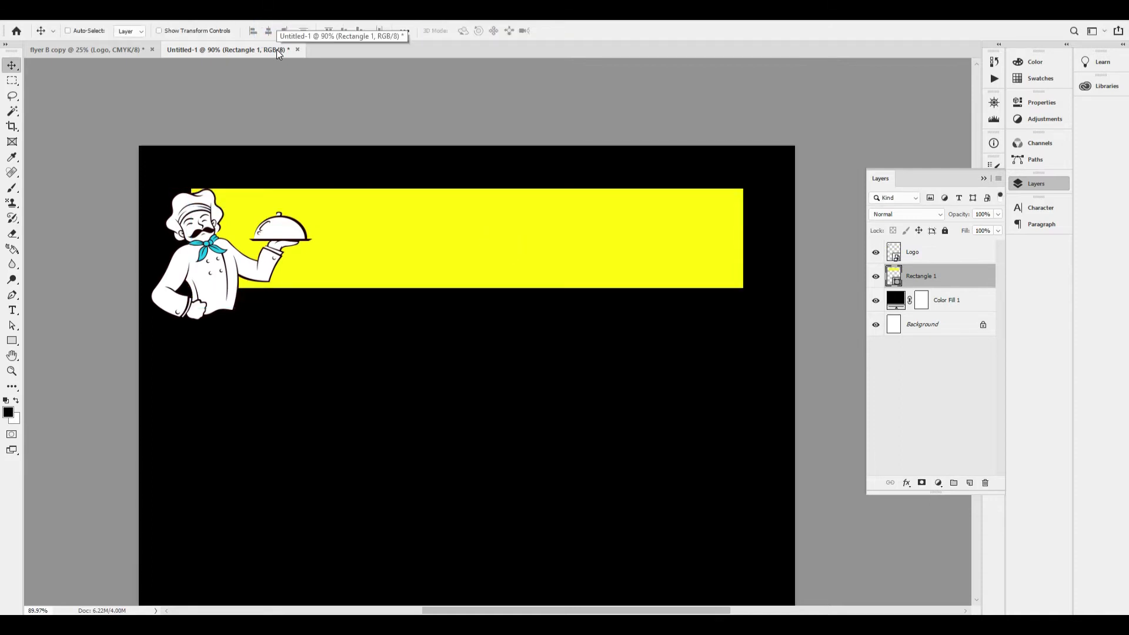
key("shift+Down")
Move the chef logo up slightly so the hat rises above the yellow bar.
left_click_drag(231, 264, 231, 257)
left_click(232, 260)
left_click(232, 257)
Copy the Bawarchi logo group from flyer B copy, scale it down and place it beside the chef's tray on the yellow bar.
left_click(131, 48)
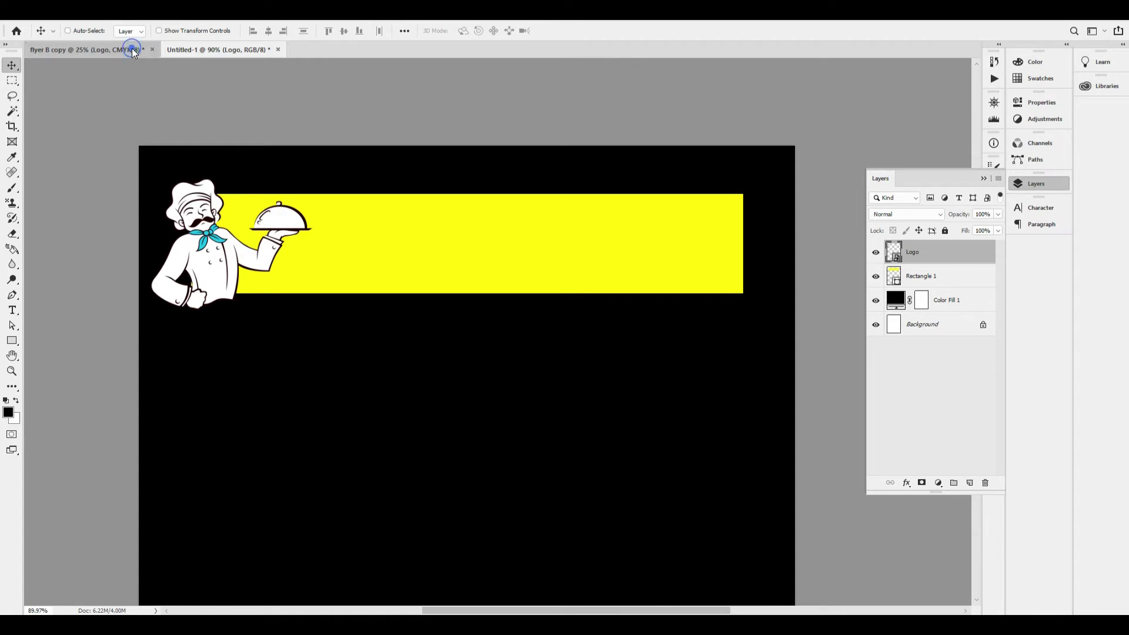
left_click_drag(454, 113, 410, 277)
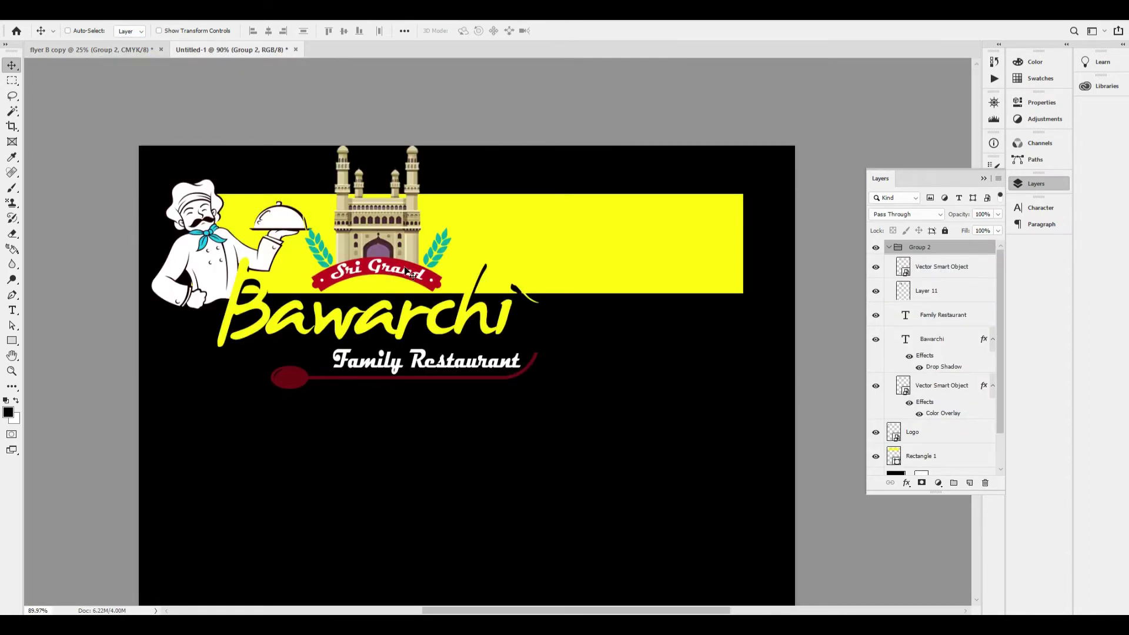
key("ctrl+t")
left_click_drag(538, 263, 407, 246)
key("Return")
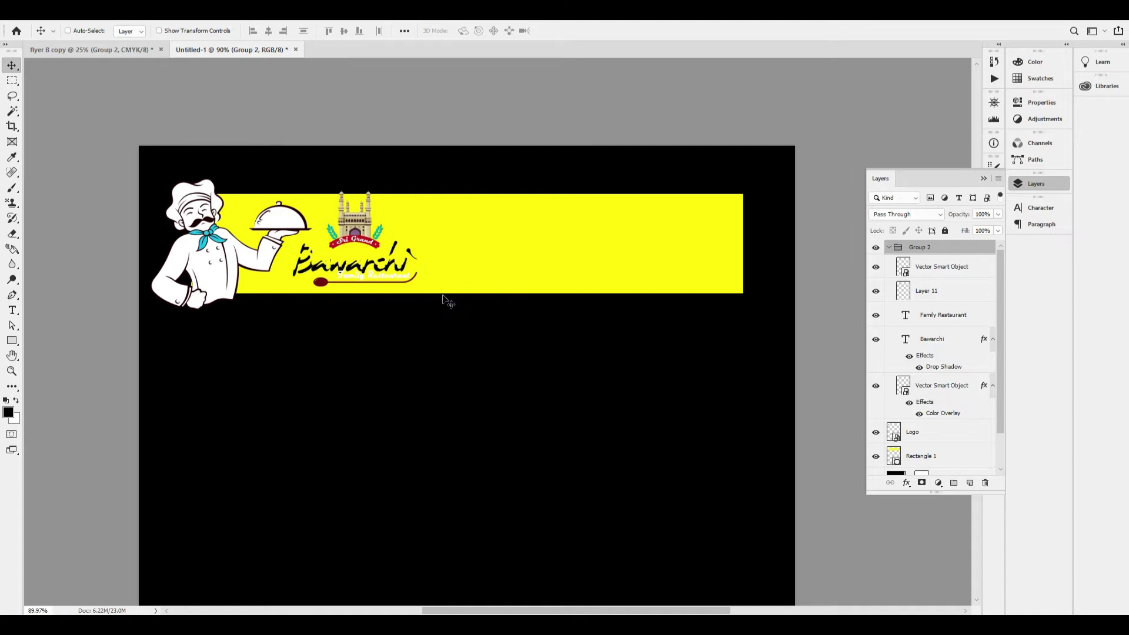
left_click_drag(354, 223, 376, 214)
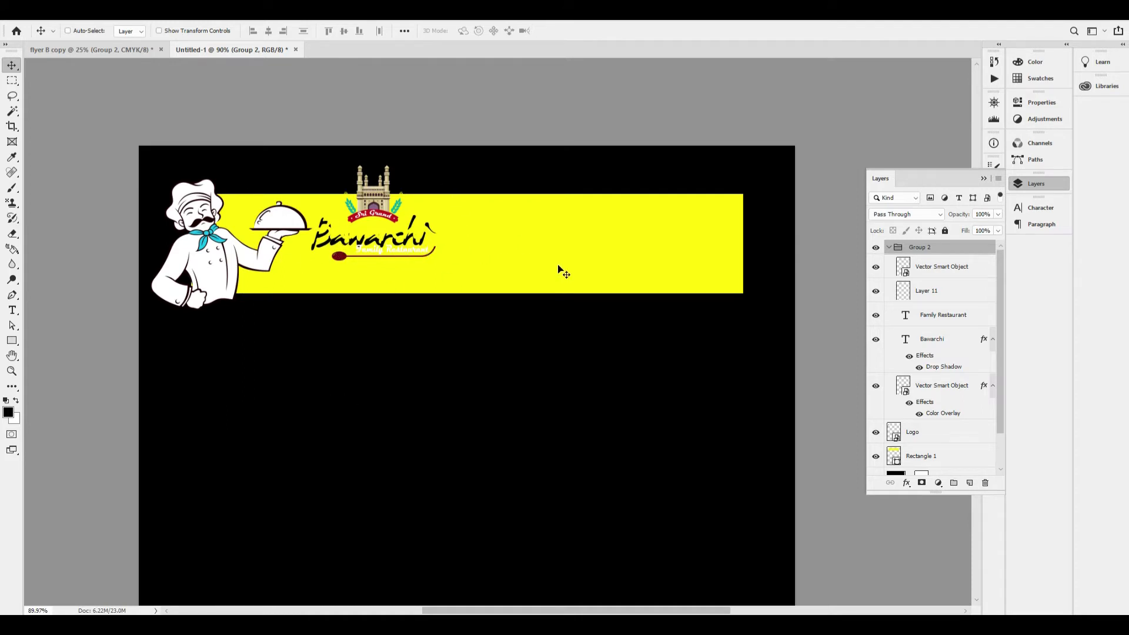
Copy the grilled chicken from flyer B copy, scale it to about 46.67% and place it over the yellow bar's right end.
left_click(113, 49)
mouse_move(617, 237)
left_mouse_down()
mouse_move(253, 121)
mouse_move(246, 49)
mouse_move(556, 238)
mouse_move(598, 241)
left_mouse_up()
key("ctrl+t")
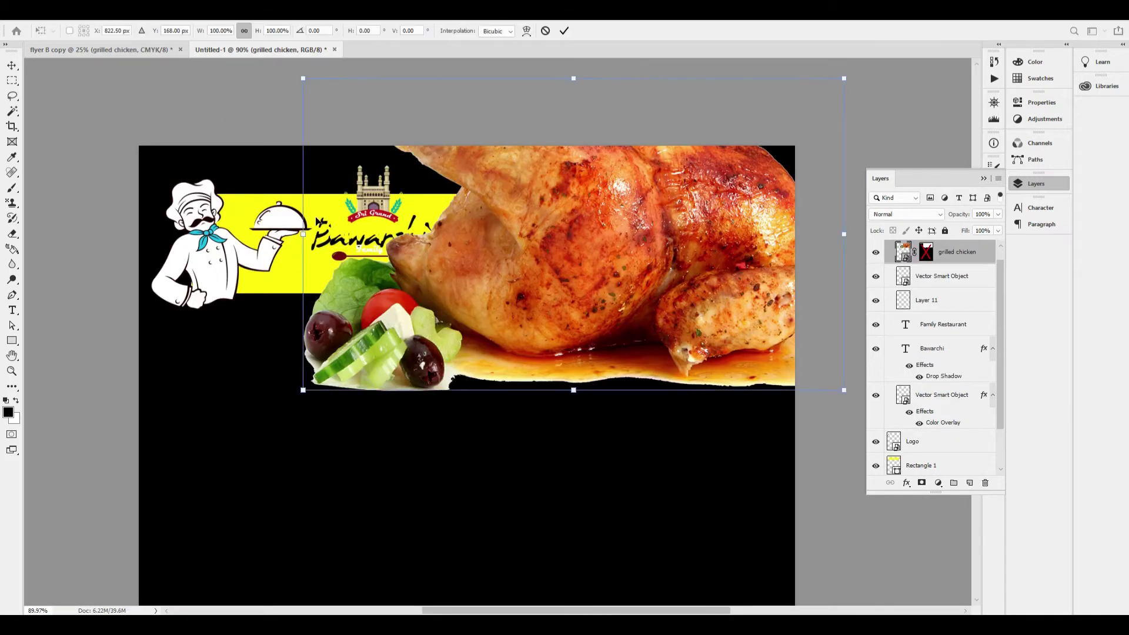
left_click_drag(304, 233, 592, 233)
left_click_drag(665, 252, 576, 243)
key("Return")
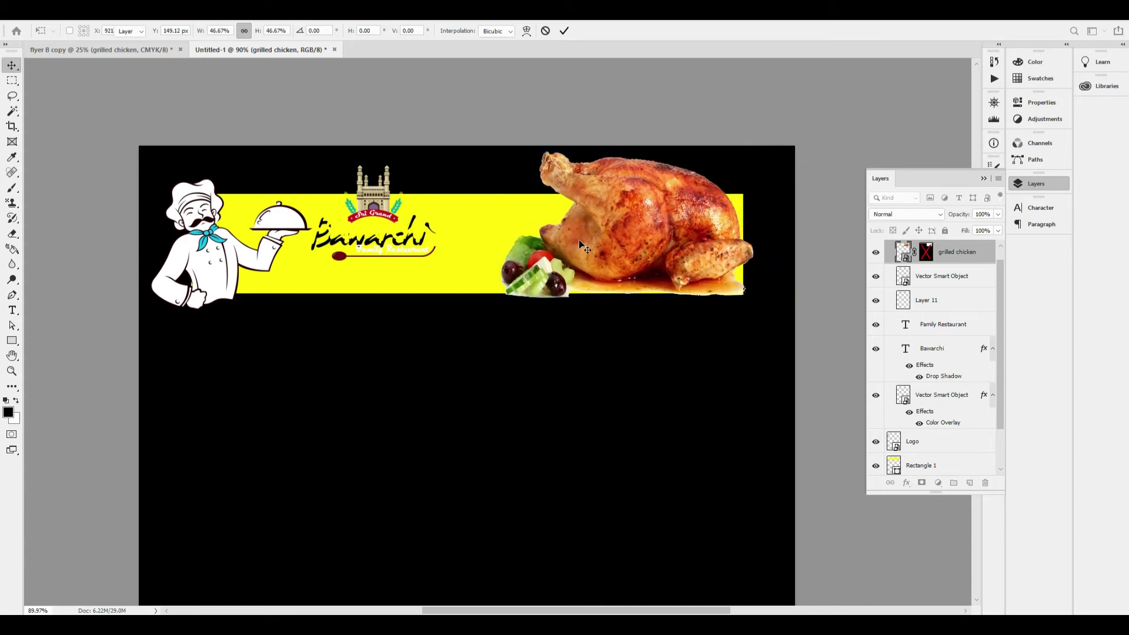
left_click_drag(624, 274, 662, 319)
scroll(671, 338, "down", 6)
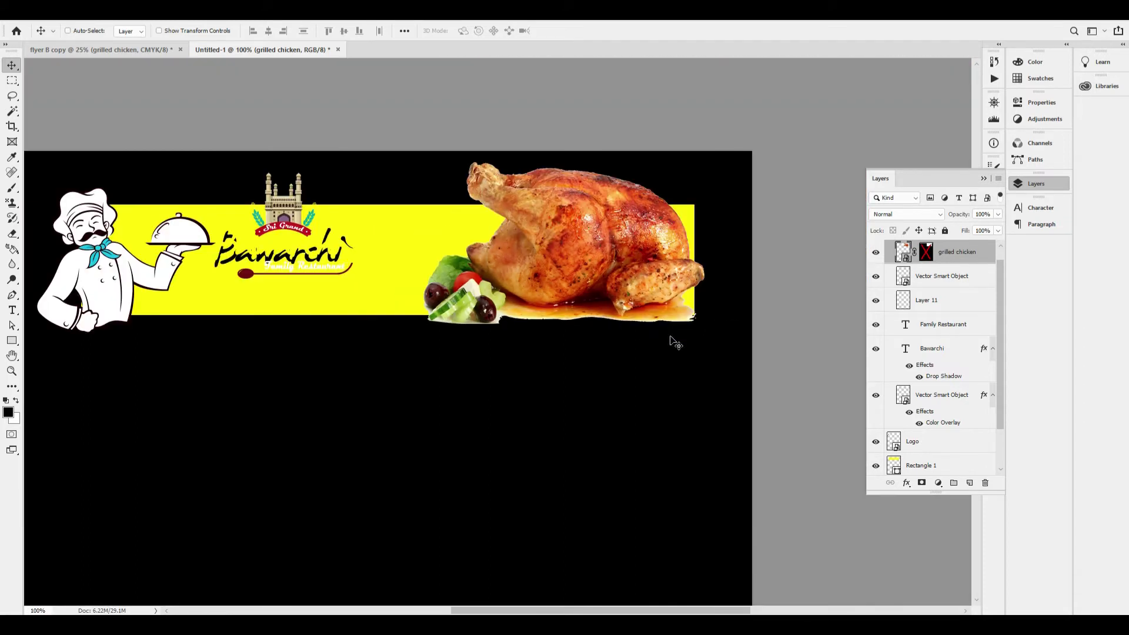
left_click_drag(483, 110, 498, 117)
left_click(519, 127)
key("ctrl+z")
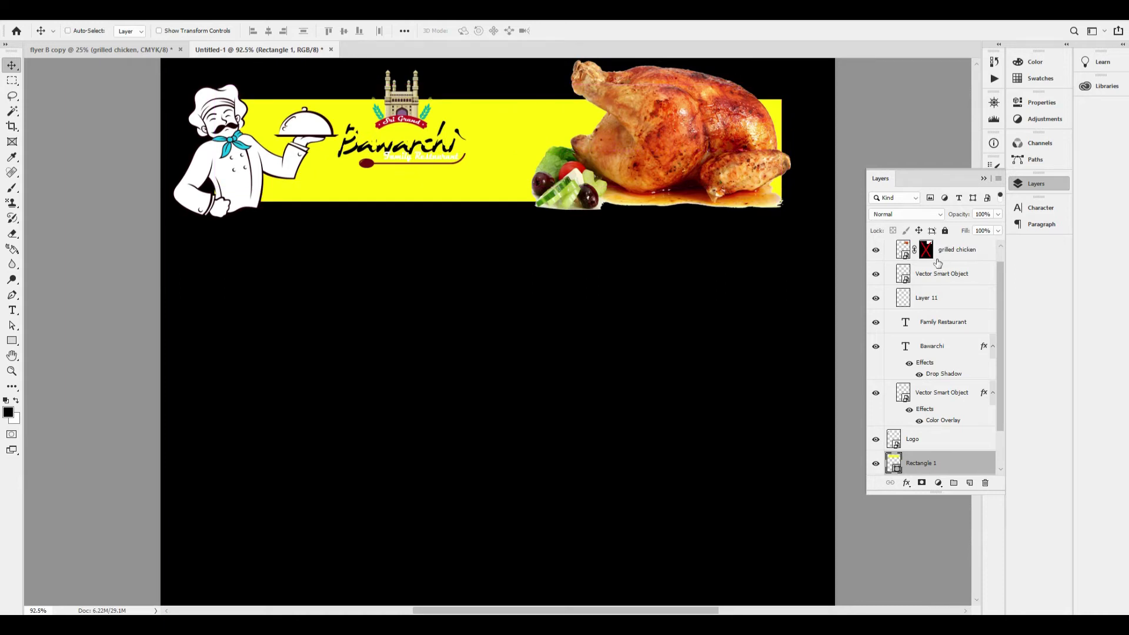
Enable the layer mask on the grilled chicken layer and select the yellow rectangle.
left_click(927, 252)
right_click(926, 253)
left_click(969, 258)
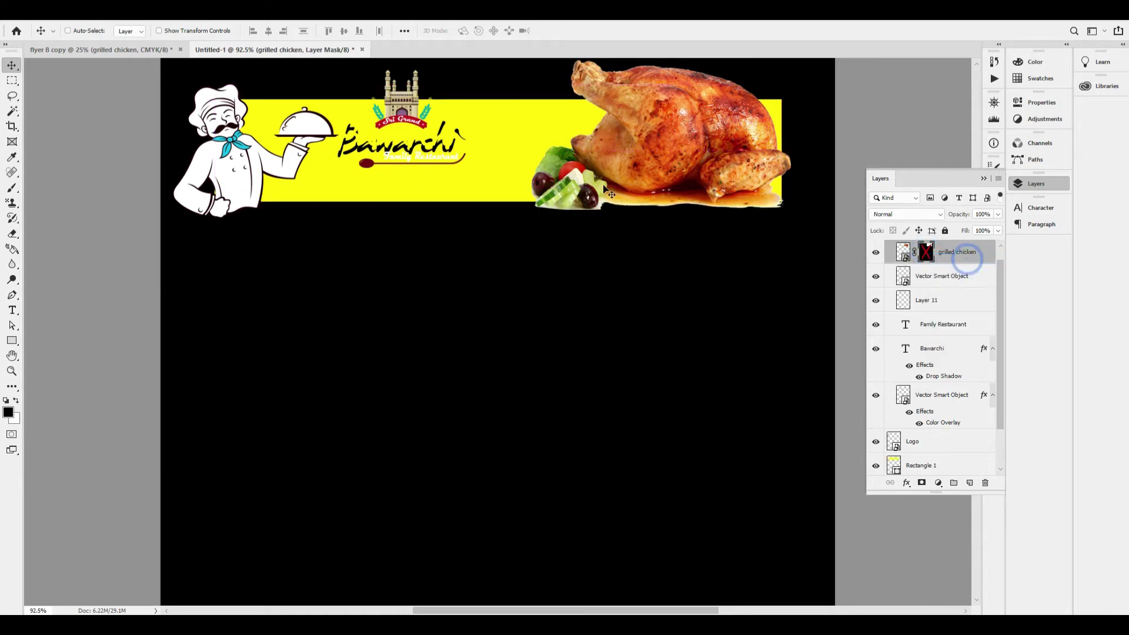
right_click(927, 253)
left_click(967, 255)
mouse_move(515, 130)
left_mouse_down()
mouse_move(518, 156)
mouse_move(530, 135)
left_mouse_up()
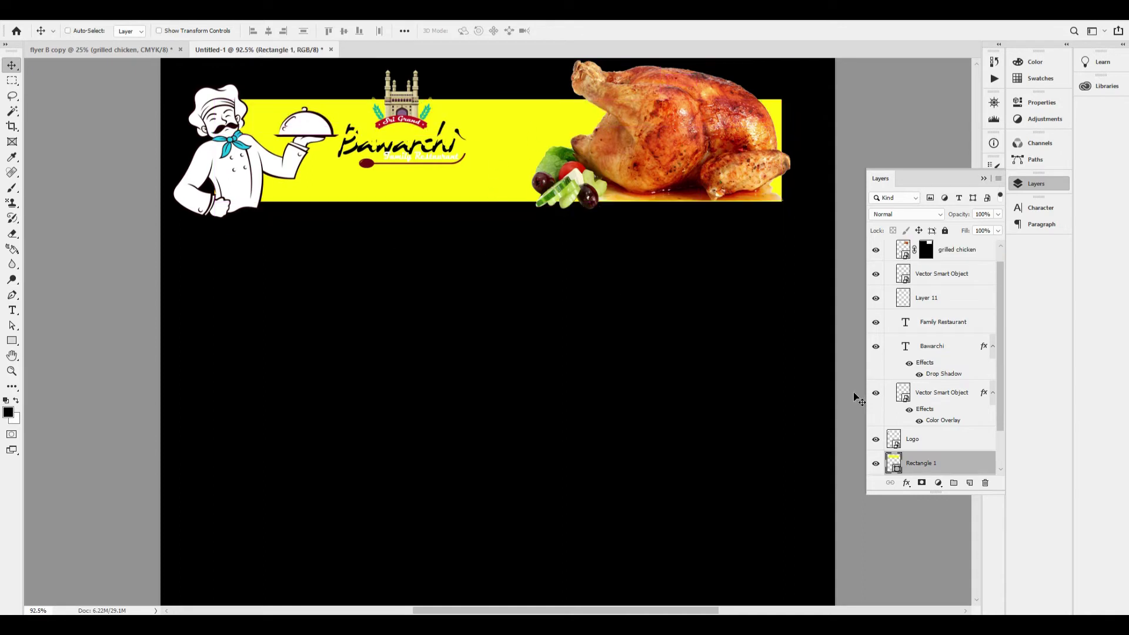
Add a new layer directly above the yellow rectangle and clip it to the rectangle.
key("ctrl+shift+n")
key("Return")
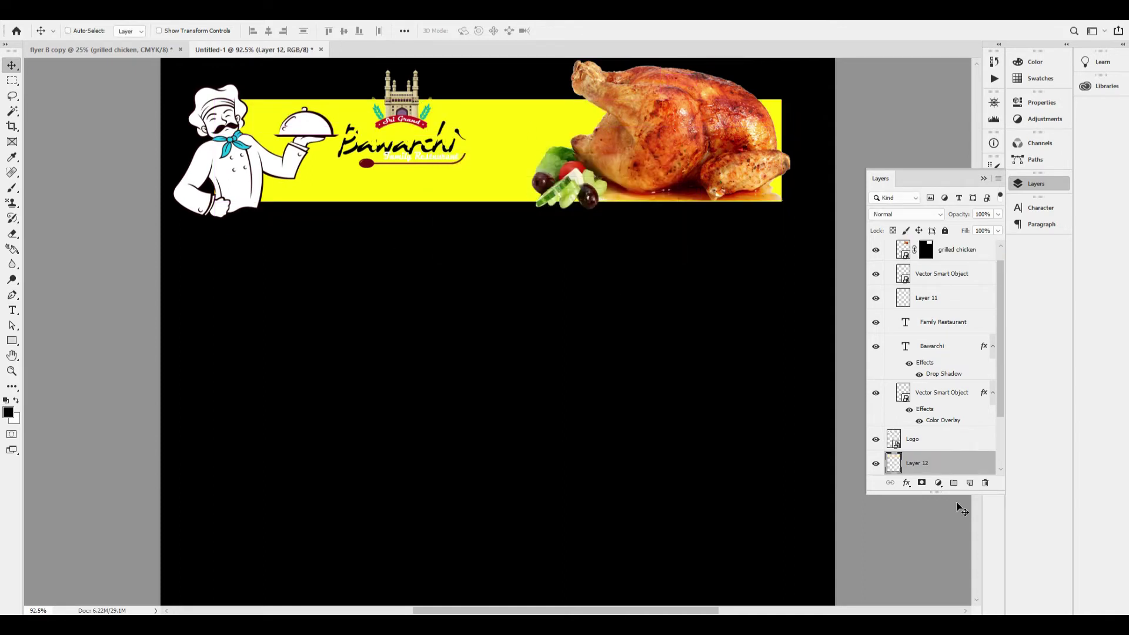
scroll(952, 441, "down", 1)
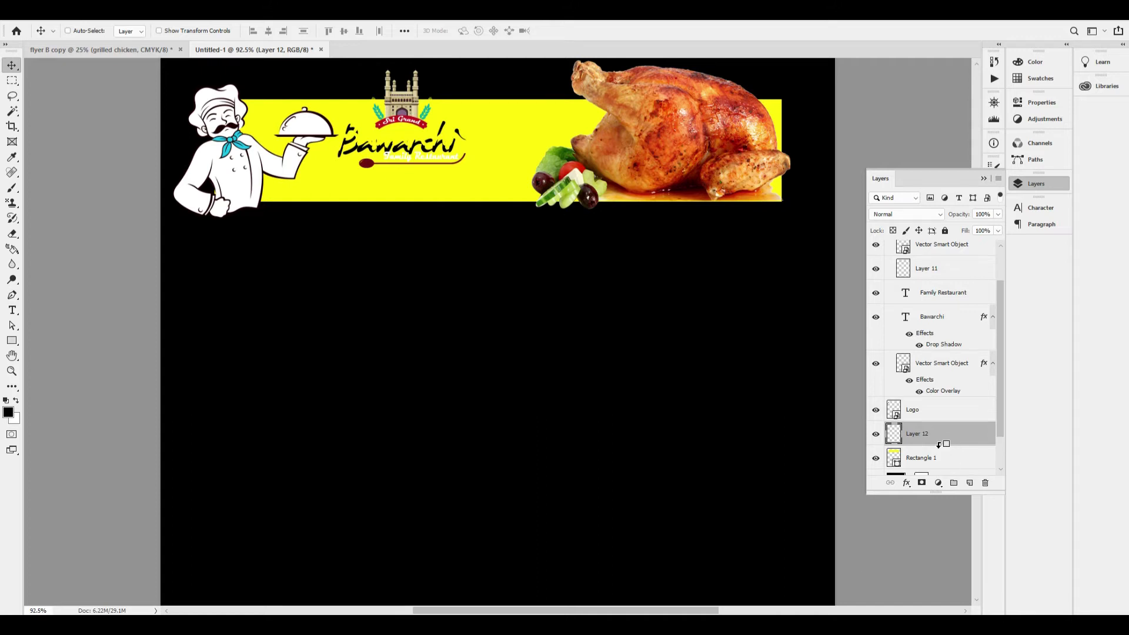
left_click(939, 445, "alt")
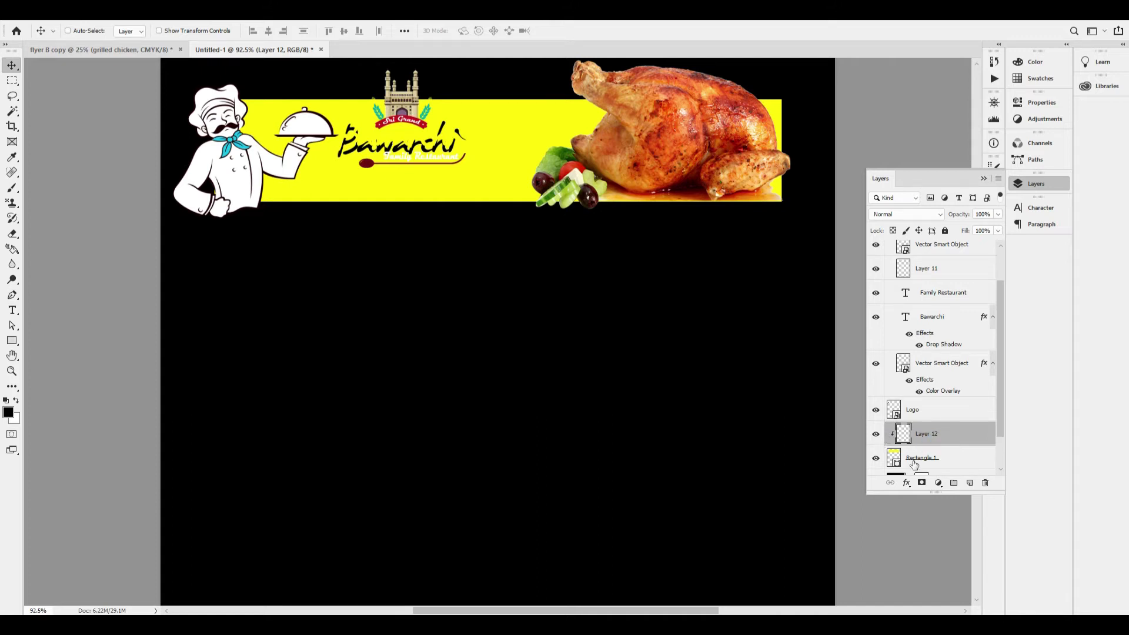
scroll(450, 212, "up", 2)
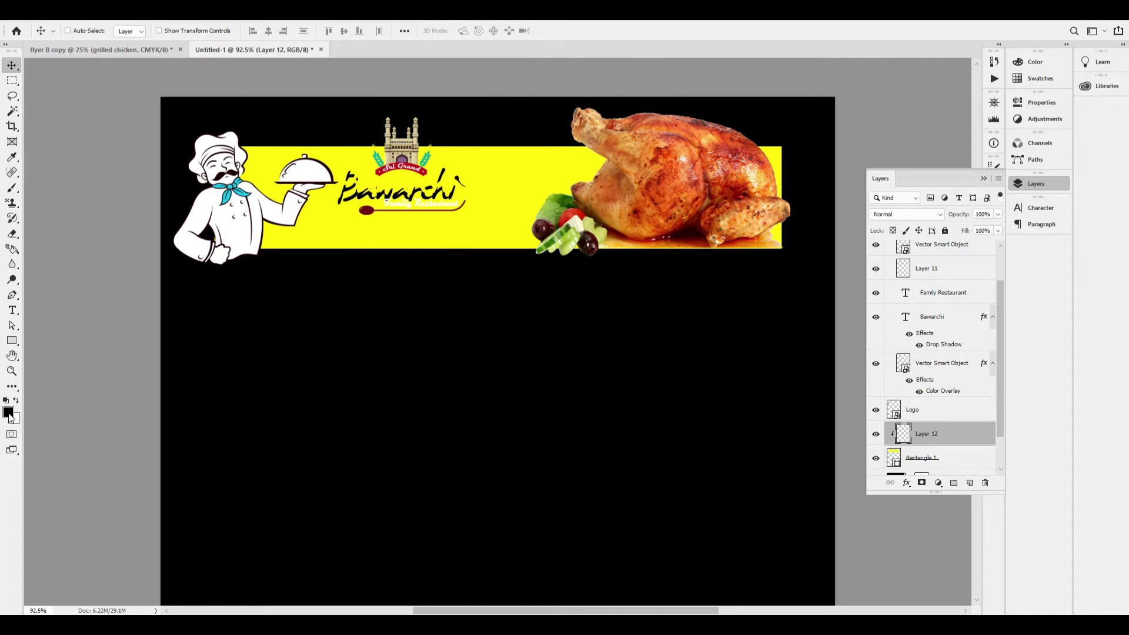
Set the foreground colour to red with CMYK values 0, 100, 100, 0.
left_click(8, 414)
key("Tab")
key("Tab")
key("Tab")
key("Tab")
type("0")
key("Tab")
type("100")
key("Tab")
type("100")
key("Tab")
type("0")
key("Return")
Draw a rectangle about 650 x 321 px over the bar's left part and give it a solid red fill.
left_click(12, 340)
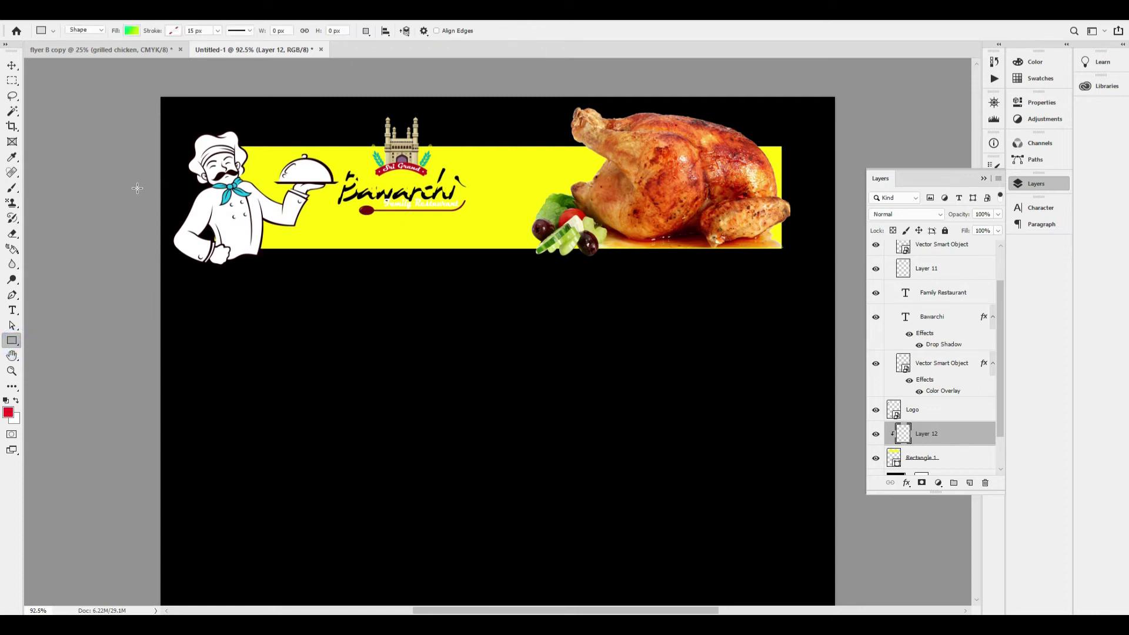
left_click_drag(129, 107, 482, 282)
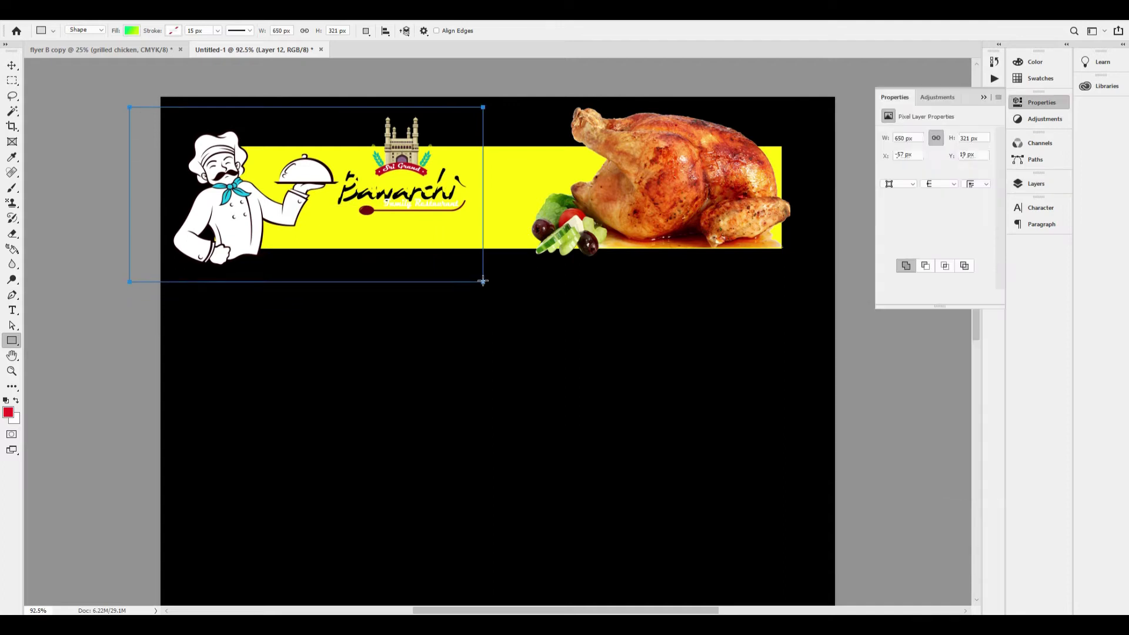
left_click(132, 30)
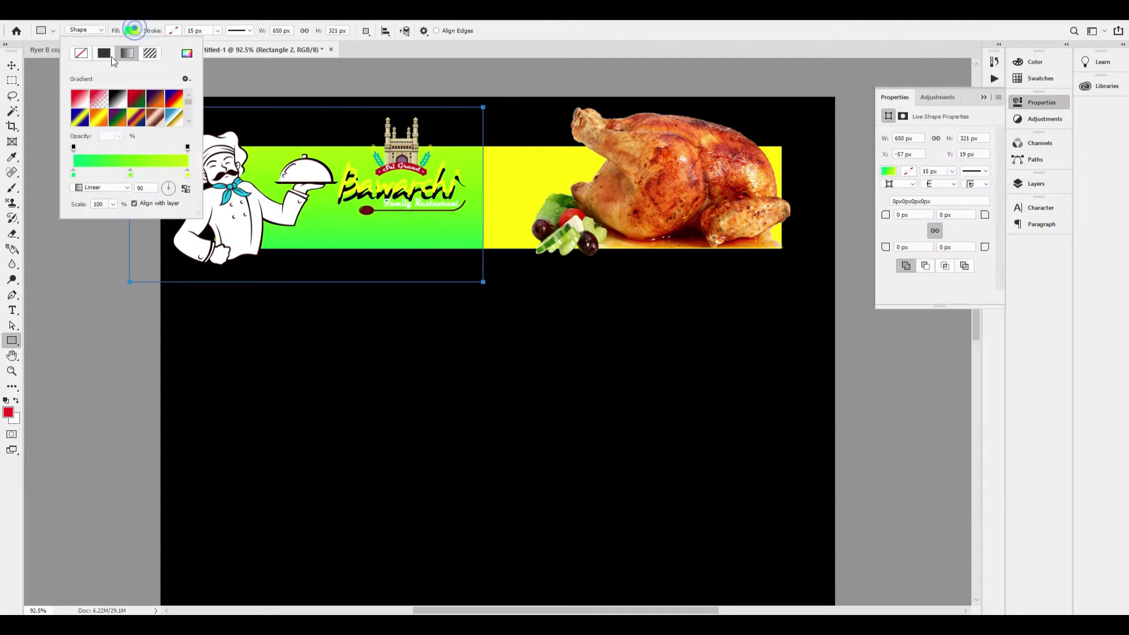
left_click(82, 54)
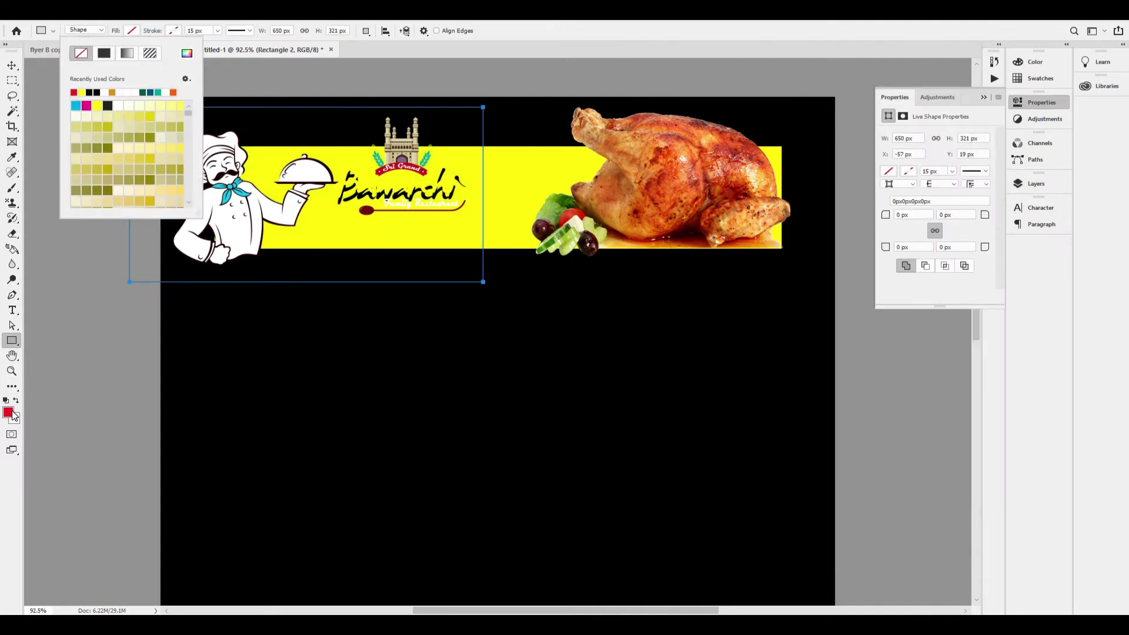
left_click(75, 92)
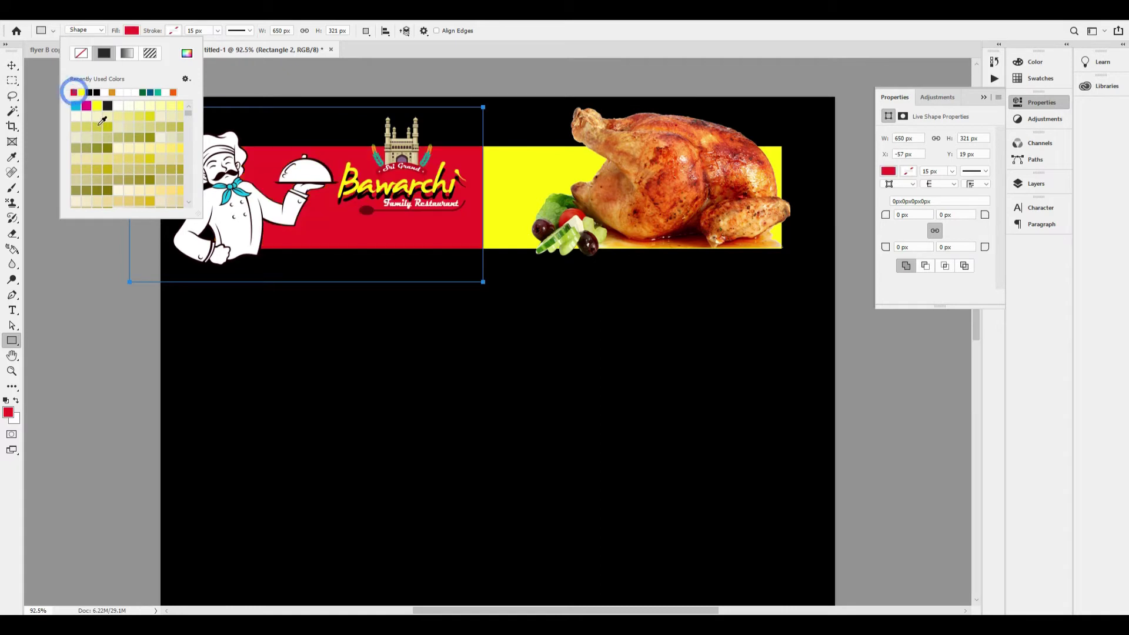
Transform the red rectangle so its right edge becomes a diagonal across the yellow bar.
left_click(12, 64)
key("ctrl+t")
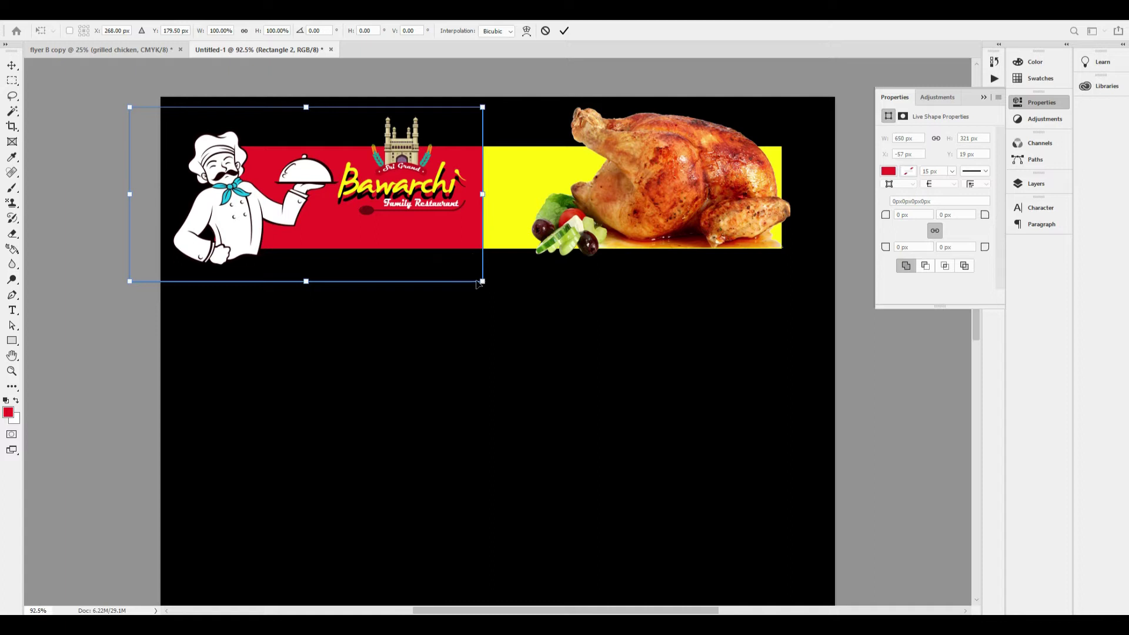
left_click_drag(485, 284, 365, 256)
left_click(13, 68)
Reposition and resize the Bawarchi logo group with Free Transform so it sits on the red area beside the chef.
left_click_drag(344, 212, 427, 161)
key("ctrl+z")
right_click(401, 165)
left_click(414, 171)
key("ctrl+z")
key("ctrl+t")
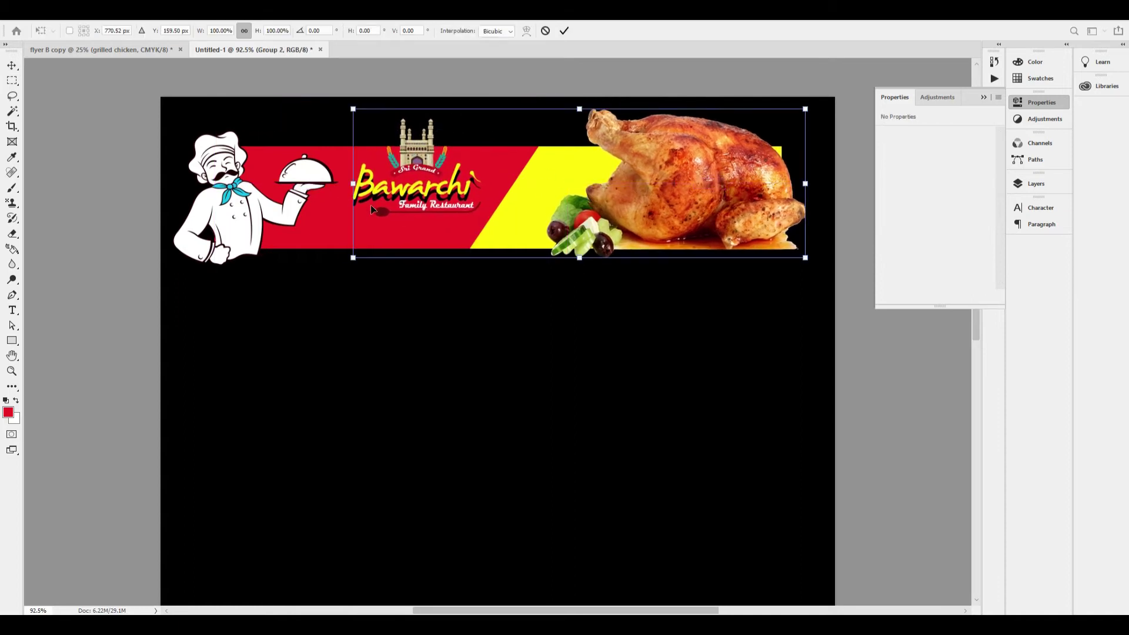
left_click_drag(352, 184, 412, 186)
key("Return")
Move the grilled chicken left onto the yellow area and nudge it up slightly.
right_click(730, 172)
left_click(780, 187)
key("ctrl")
left_click_drag(714, 216, 677, 213)
key("Down")
key("Up")
key("Up")
key("Up")
key("Up")
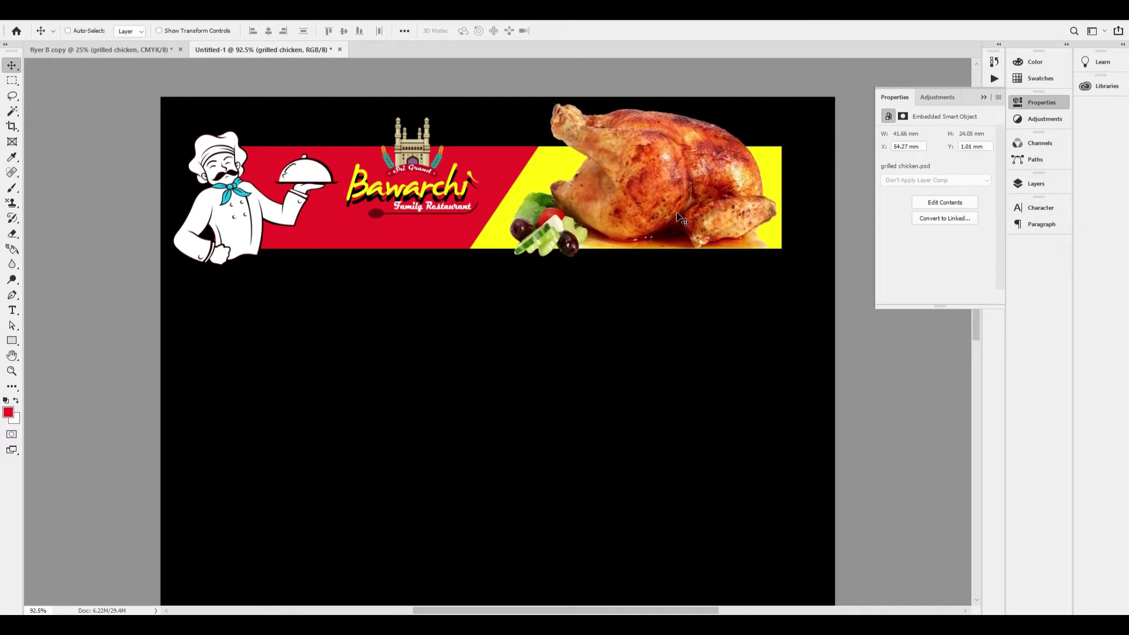
Select all header layers above the black Color Fill layer, move them down slightly and group them.
key("ctrl+0")
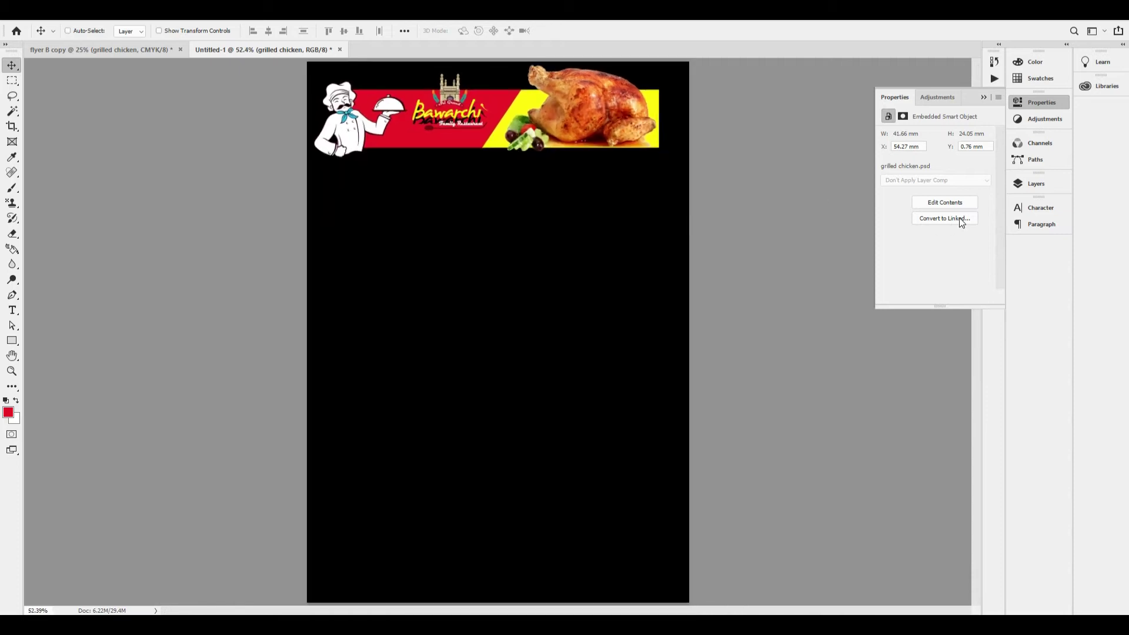
key("F7")
scroll(976, 334, "up", 2)
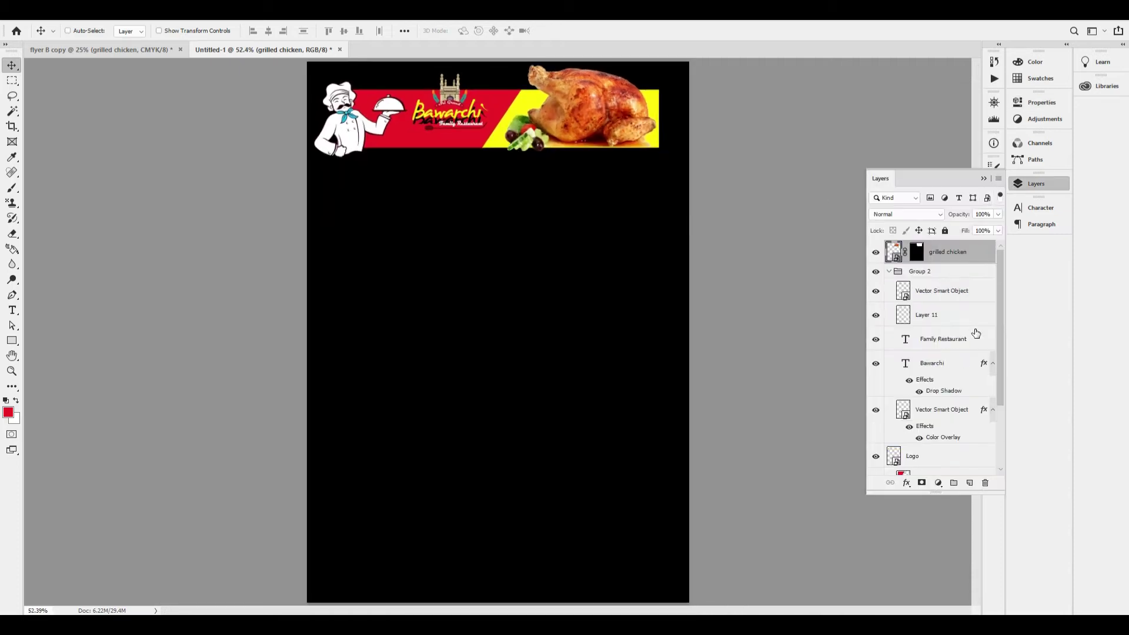
left_click(922, 274)
left_click(889, 271)
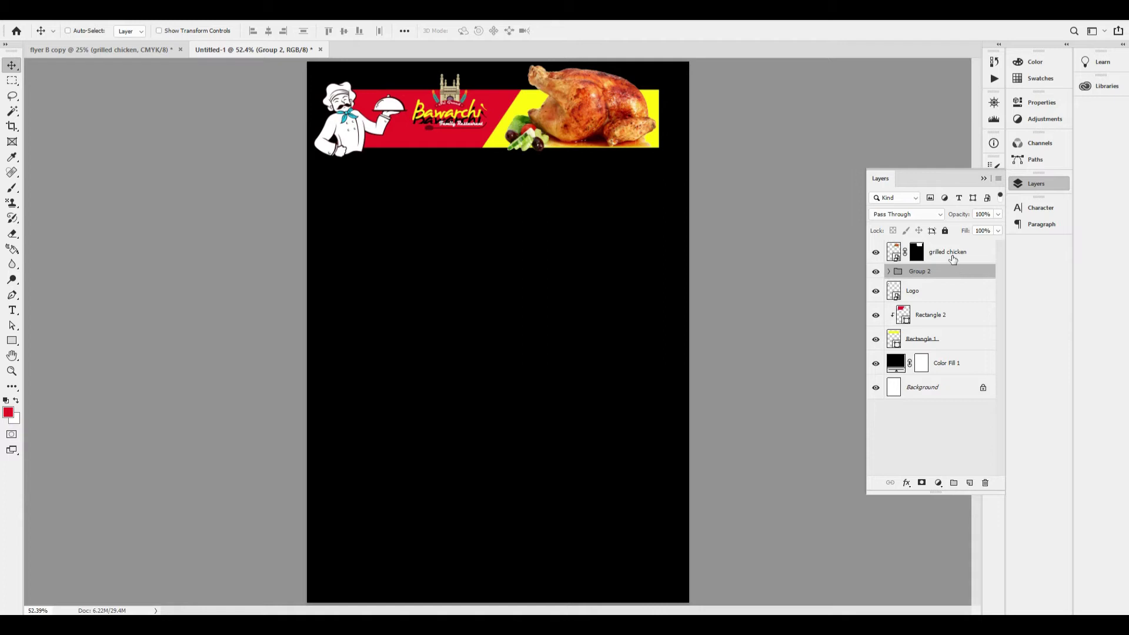
left_click(948, 249)
left_click(944, 365, "shift")
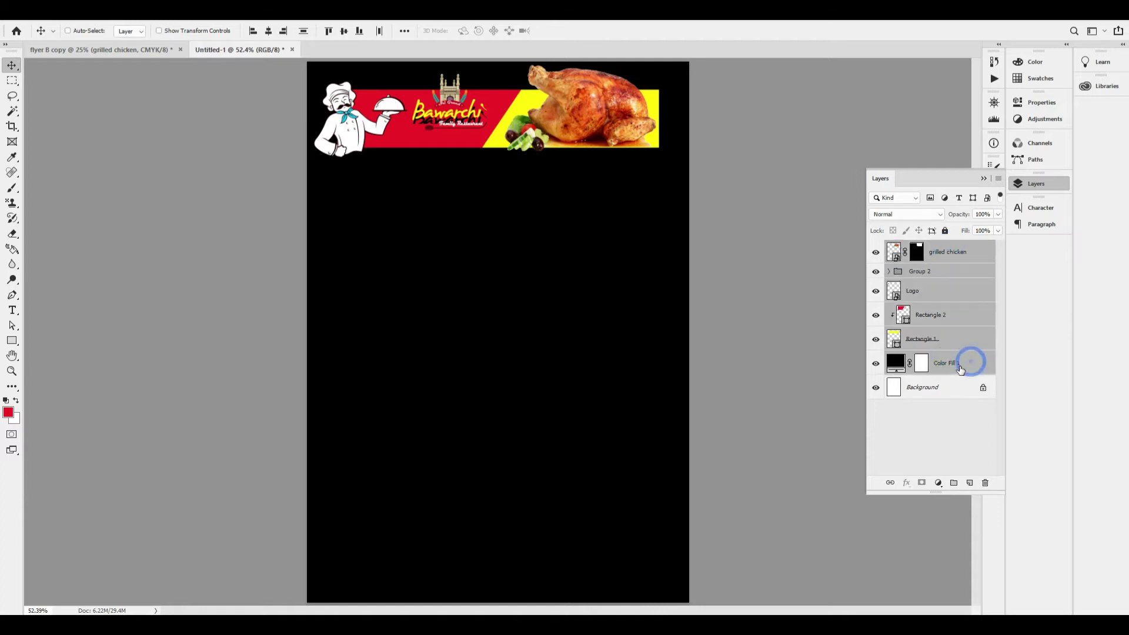
left_click(953, 366, "ctrl")
left_click_drag(612, 125, 610, 143)
key("ctrl+z")
key("shift+Down")
key("shift+Down")
key("shift+Down")
key("shift+Down")
key("shift+Up")
key("shift+Down")
key("ctrl+g")
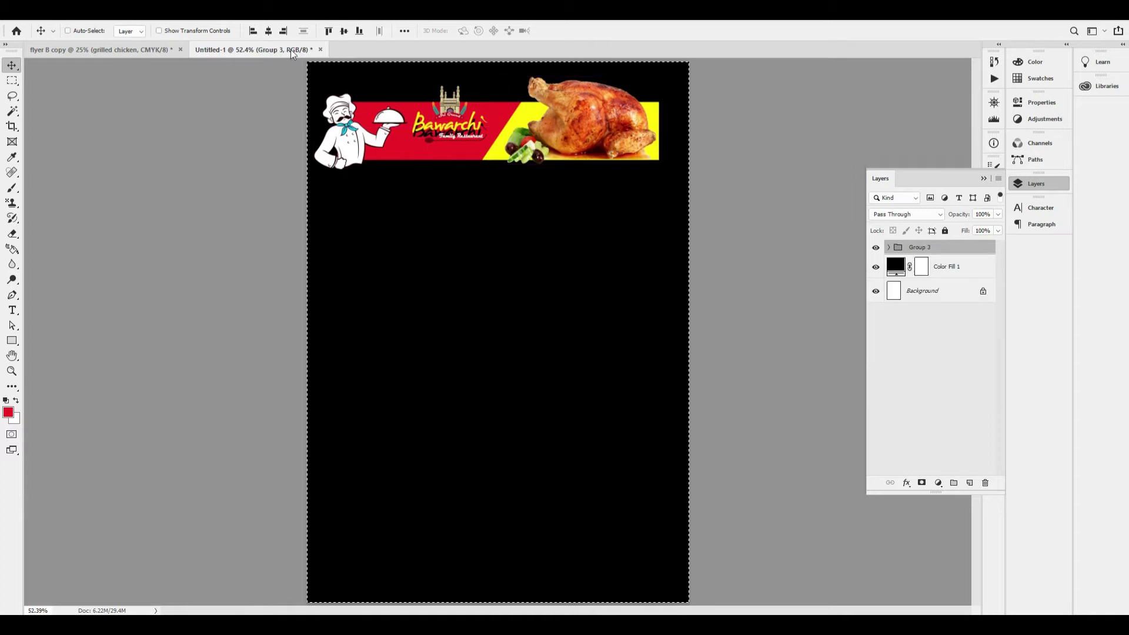
Centre the header group horizontally on the flyer and nudge it up slightly.
left_click(268, 30)
key("ctrl+d")
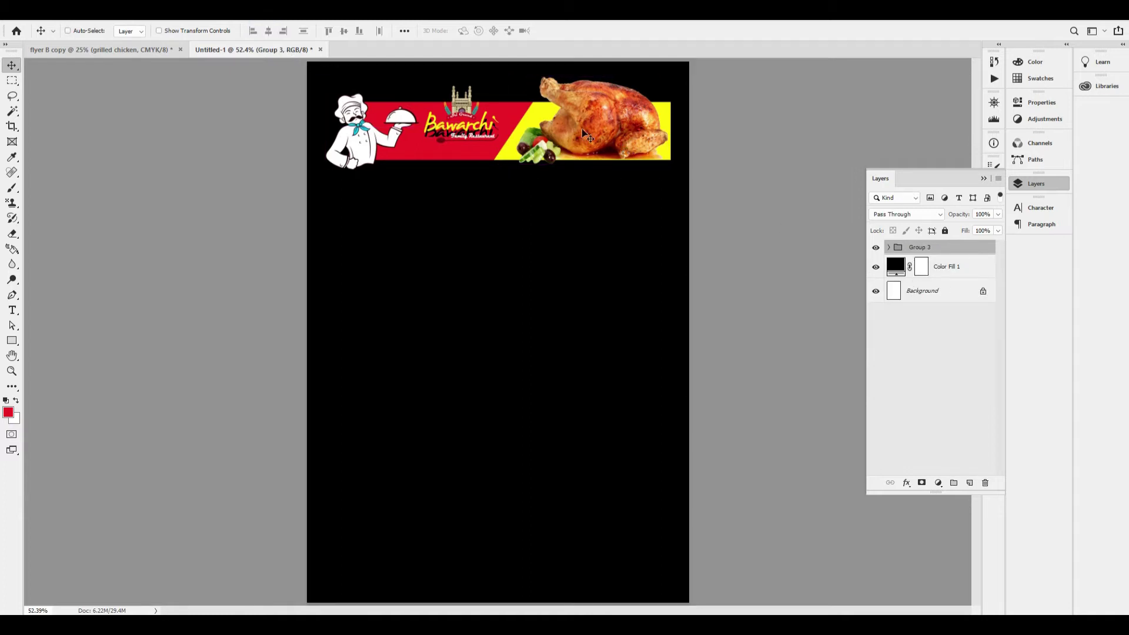
key("Up")
key("Up")
key("Up")
key("Up")
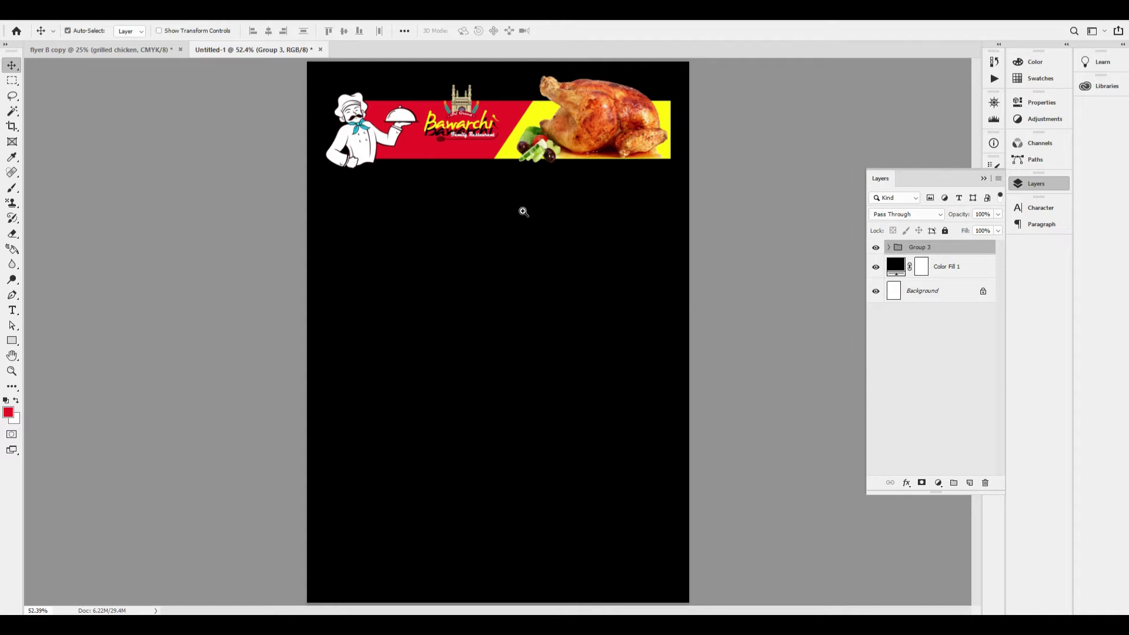
Add the yellow text "Special Items" on the black area below the header.
left_click_drag(354, 221, 445, 305)
left_click_drag(602, 200, 595, 249)
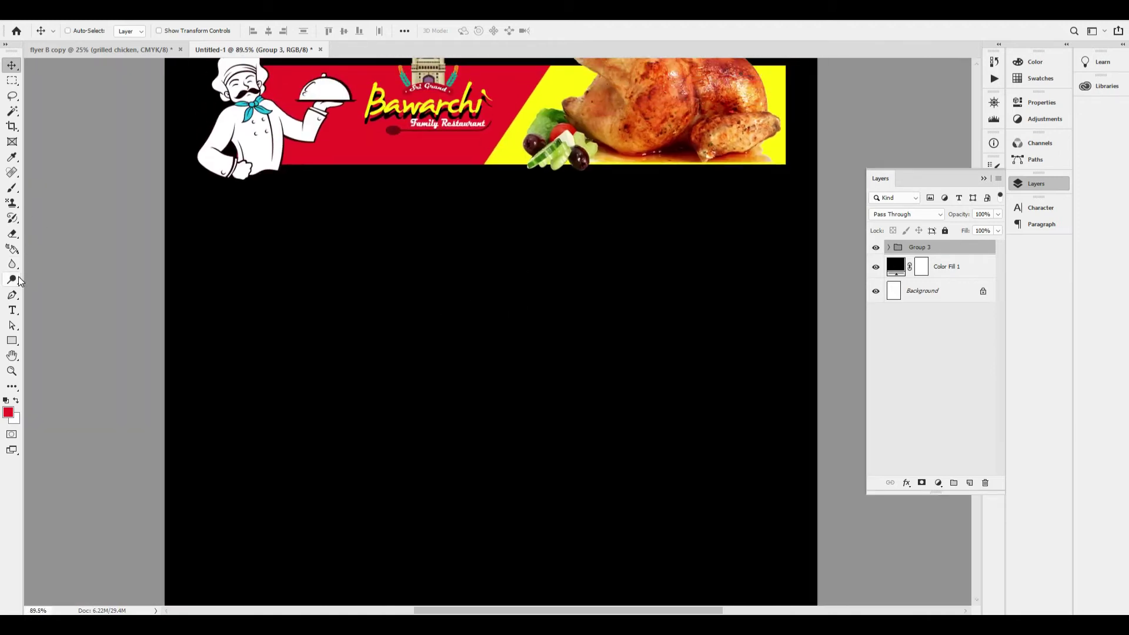
left_click(12, 310)
left_click(351, 253)
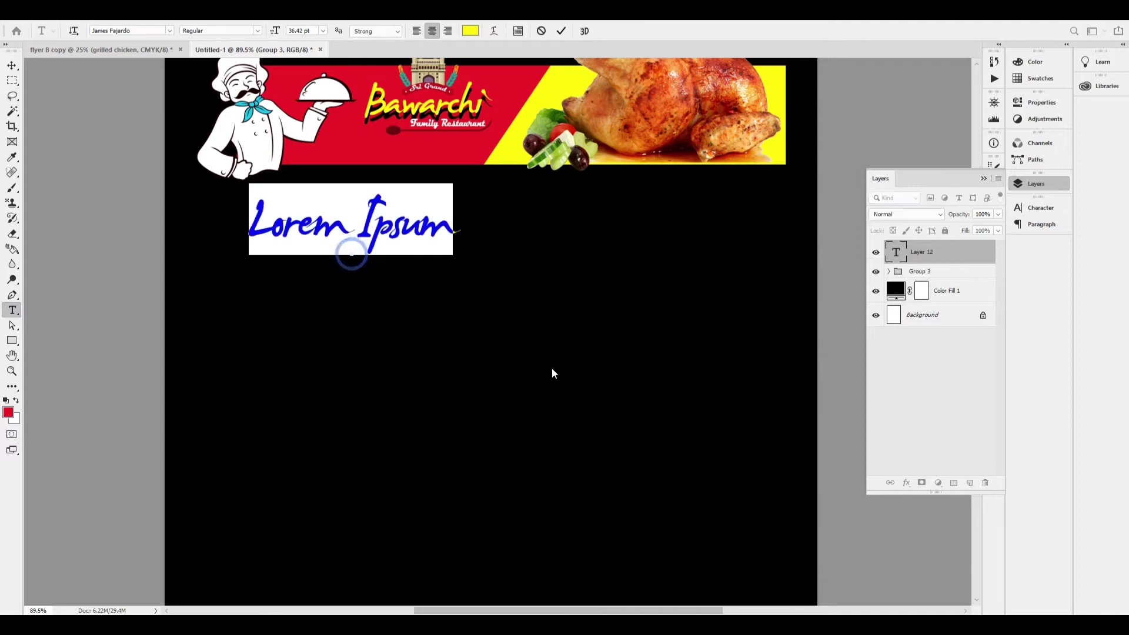
type("speical")
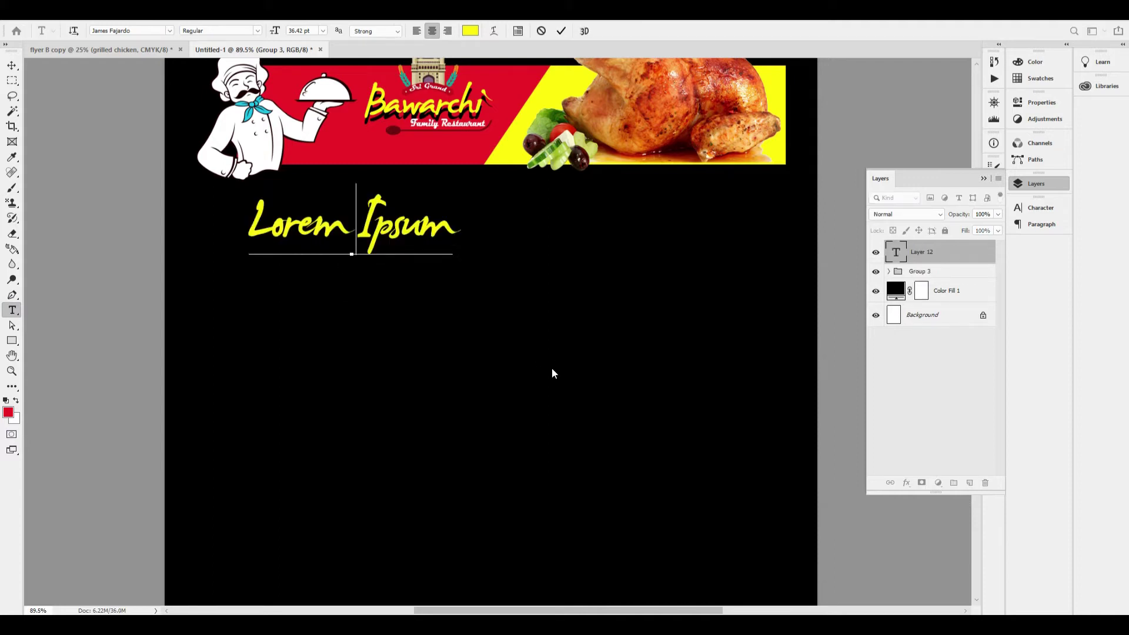
key("BackSpace")
key("BackSpace")
key("BackSpace")
key("BackSpace")
key("BackSpace")
key("BackSpace")
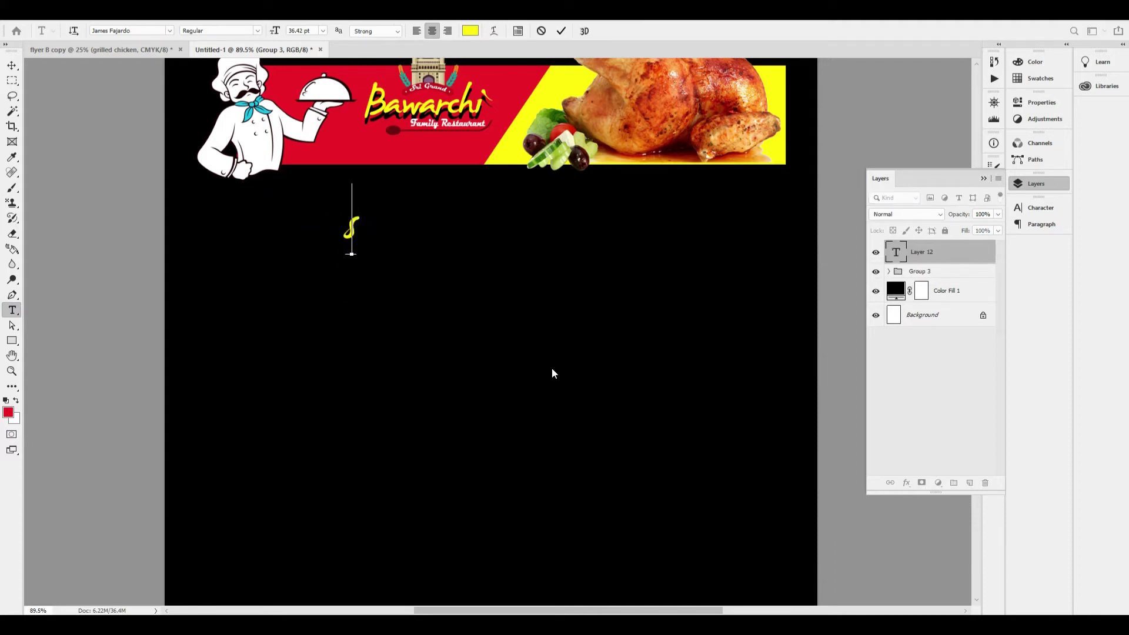
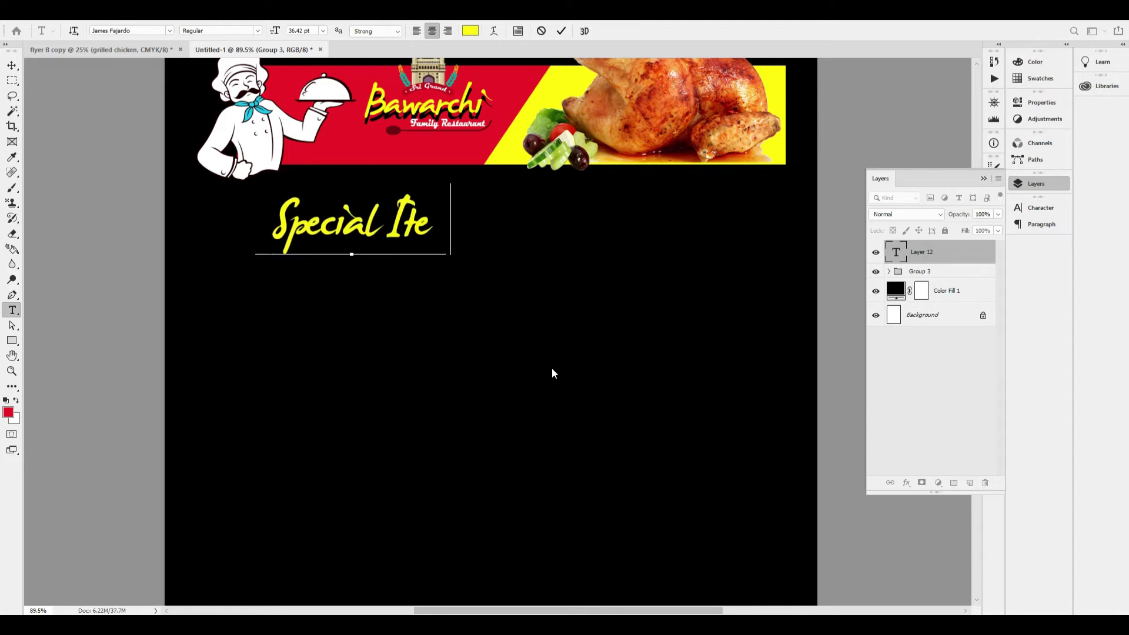
Reduce the "Special Items" text to 25.42 pt and position it below the header, centred horizontally on the flyer.
key("ctrl+a")
key("ctrl+shift+comma")
key("ctrl+shift+comma")
key("ctrl+shift+comma")
key("ctrl+shift+comma")
key("ctrl+shift+comma")
key("ctrl+shift+comma")
key("ctrl+shift+comma")
key("ctrl+shift+comma")
key("ctrl+shift+comma")
key("ctrl+shift+comma")
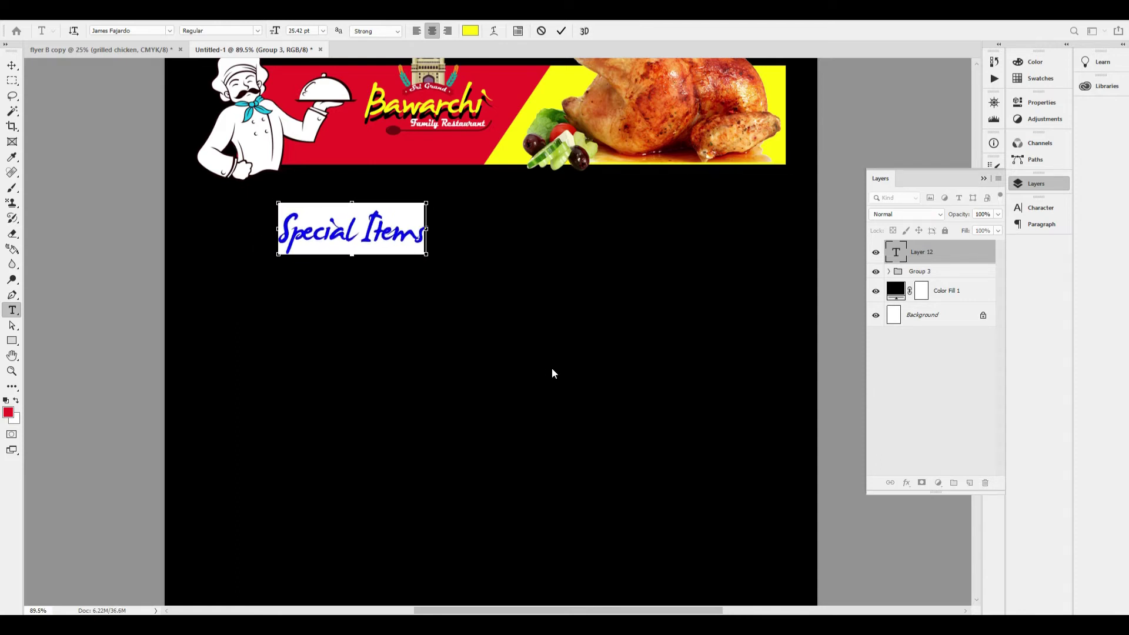
left_click(12, 64)
left_click_drag(390, 252, 378, 279)
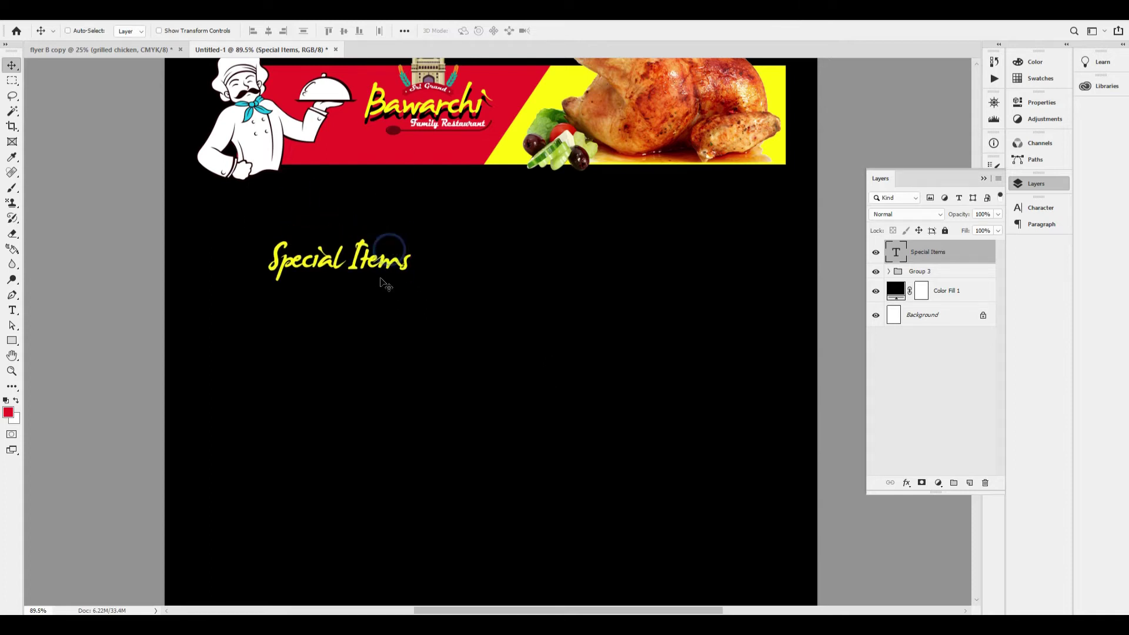
left_click(268, 30)
Duplicate the "Special Items" text just below the original and set the copy's font to Futura Bold.
left_click_drag(523, 267, 525, 320)
double_click(525, 321)
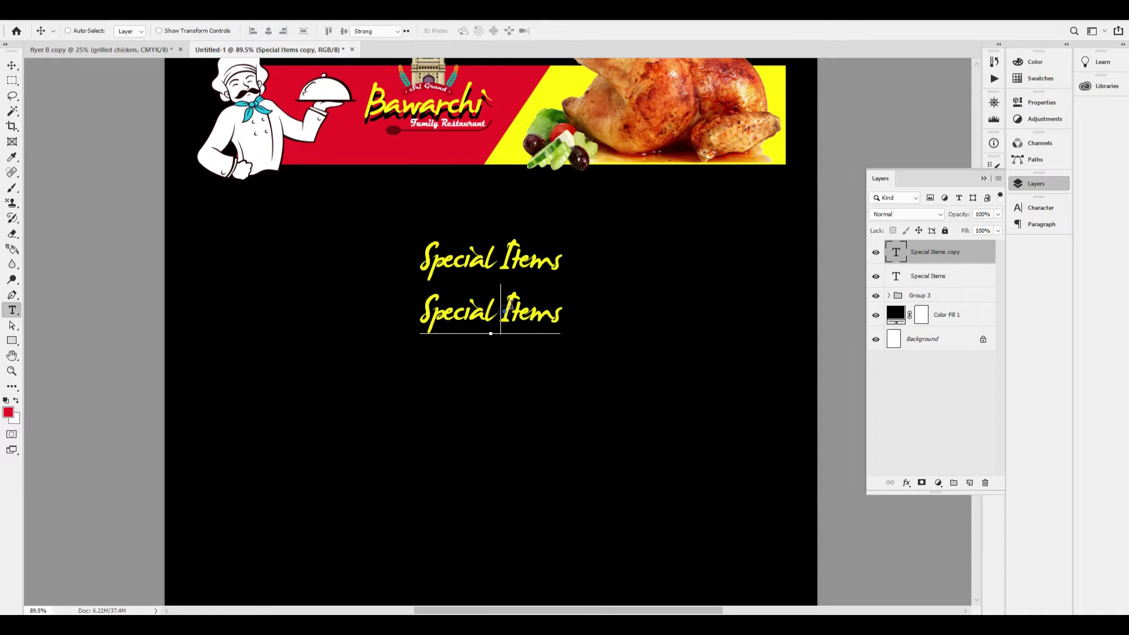
key("ctrl+a")
left_click(143, 31)
type("futu")
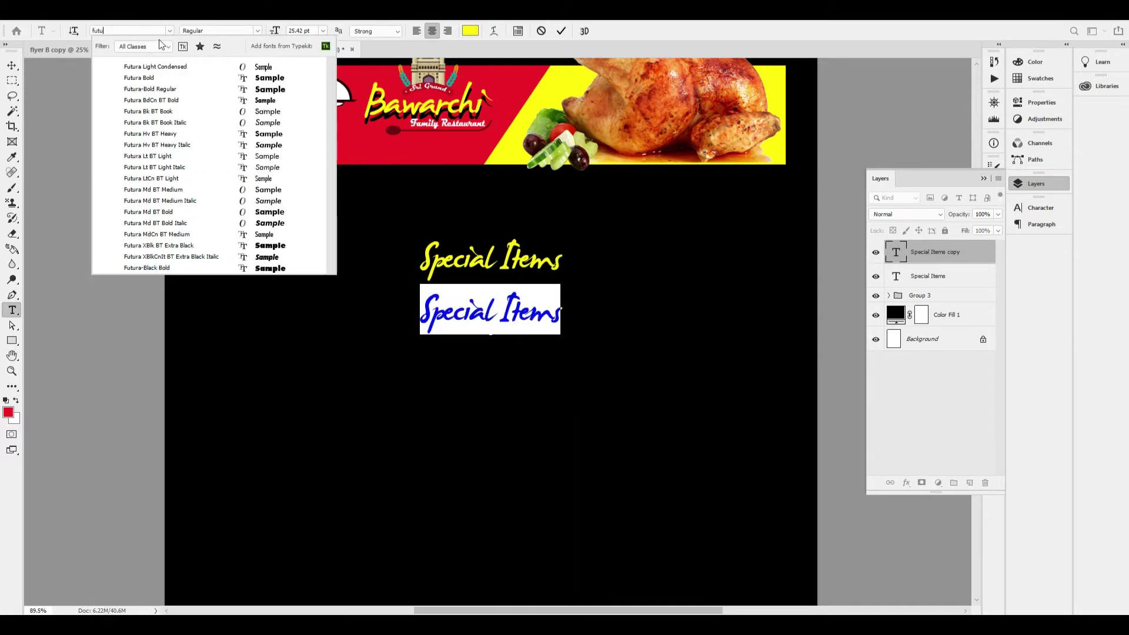
left_click(156, 77)
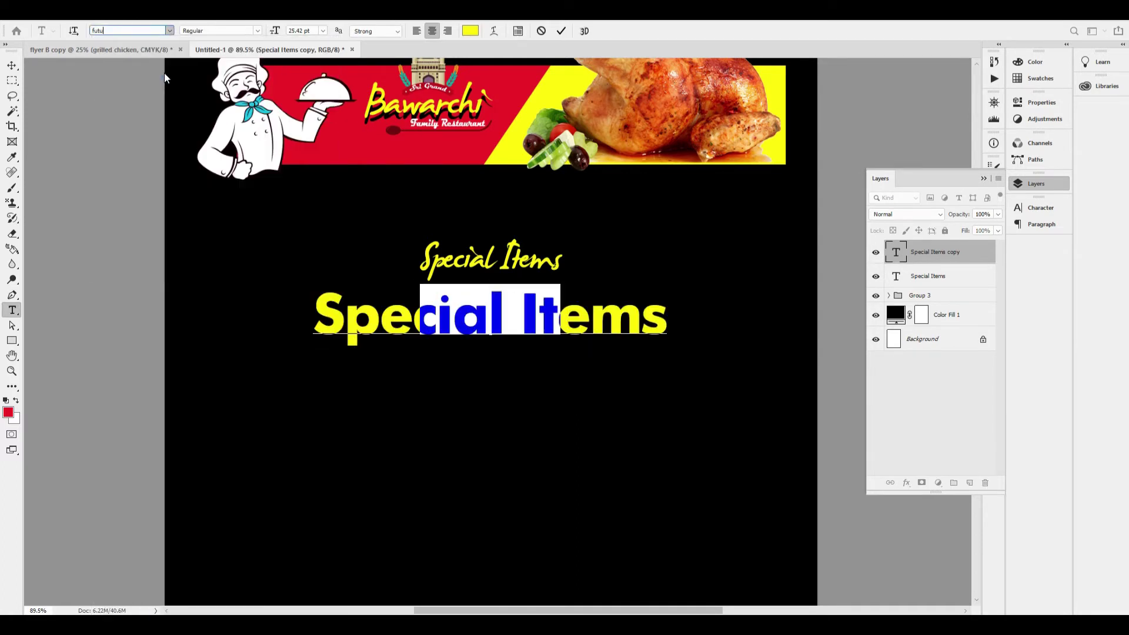
Reduce the copied text to 13.42 pt and colour it white.
key("ctrl+shift+comma")
key("ctrl+shift+comma")
key("ctrl+shift+comma")
key("ctrl+shift+comma")
key("ctrl+shift+comma")
key("ctrl+shift+comma")
key("ctrl+shift+comma")
key("ctrl+shift+comma")
key("ctrl+shift+comma")
key("ctrl+shift+comma")
key("ctrl+shift+comma")
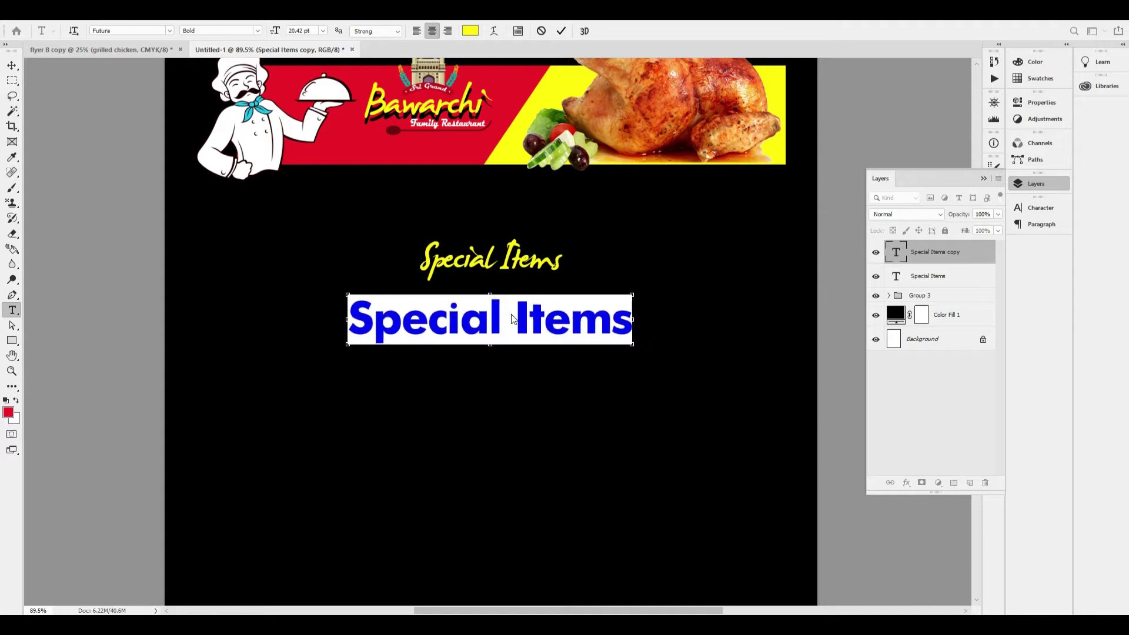
left_click(511, 313)
key("ctrl+Return")
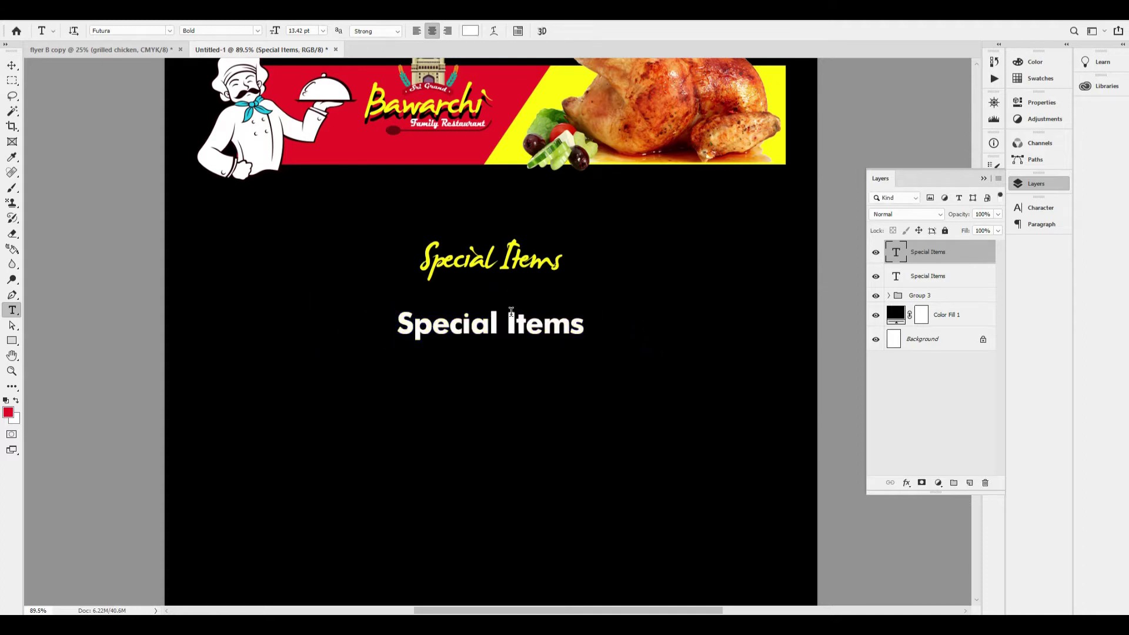
Replace the copied white text with three lines: "KOUMSUPITTA BIRYANI", "KUNDA BIRYANI" and "PAYA, HALEEM CRAB".
left_click(522, 320)
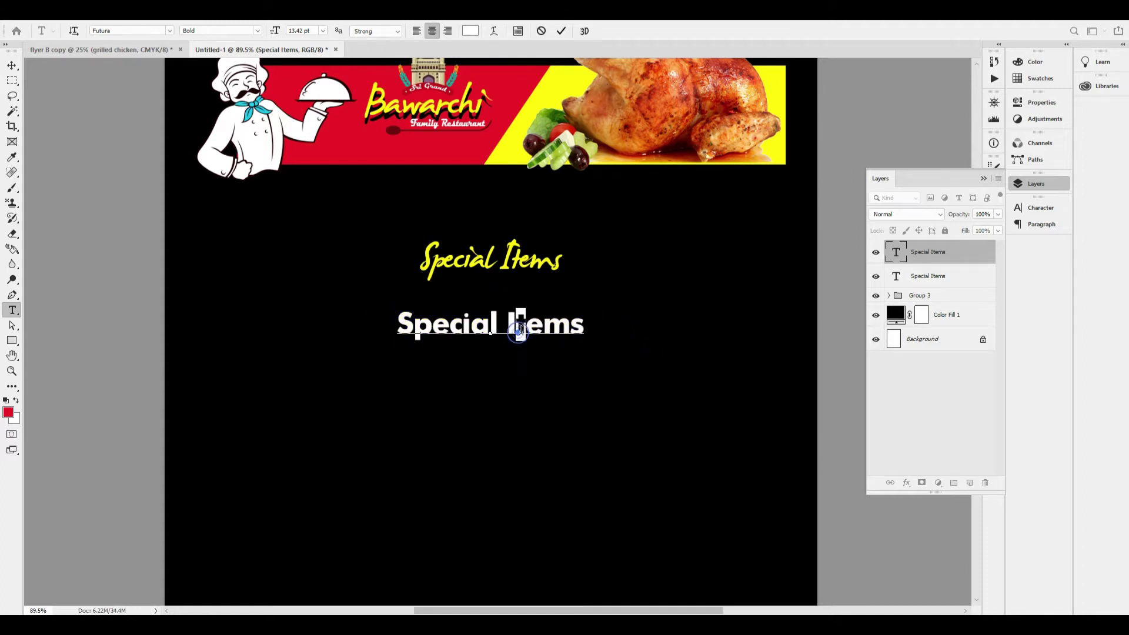
key("ctrl+a")
type("K")
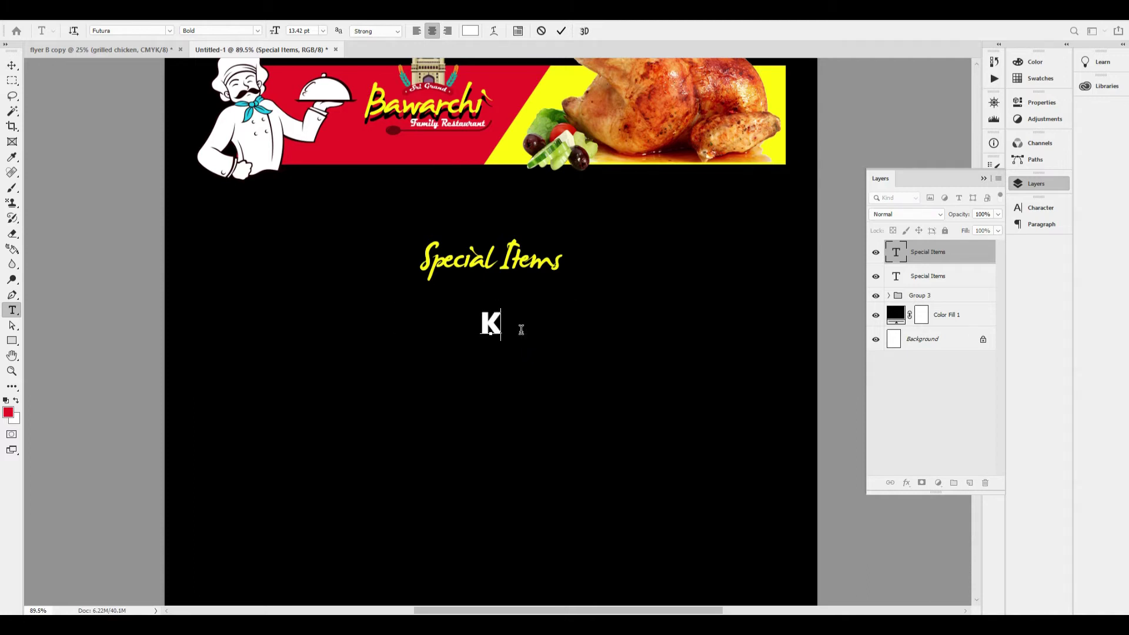
type("OUM")
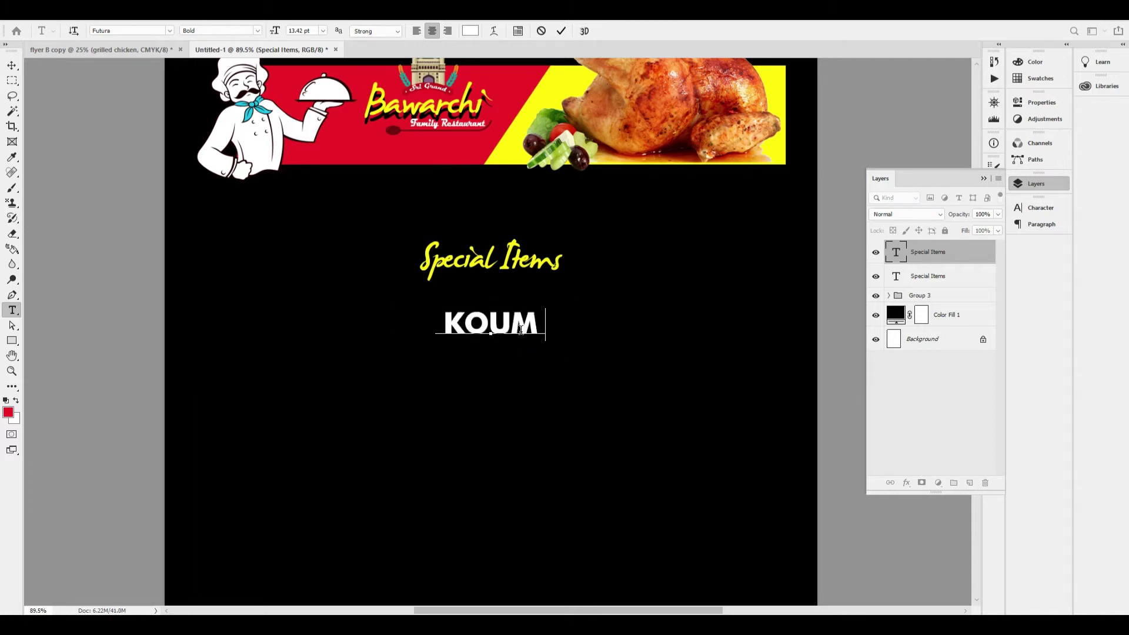
type("SUPITTA BIRY")
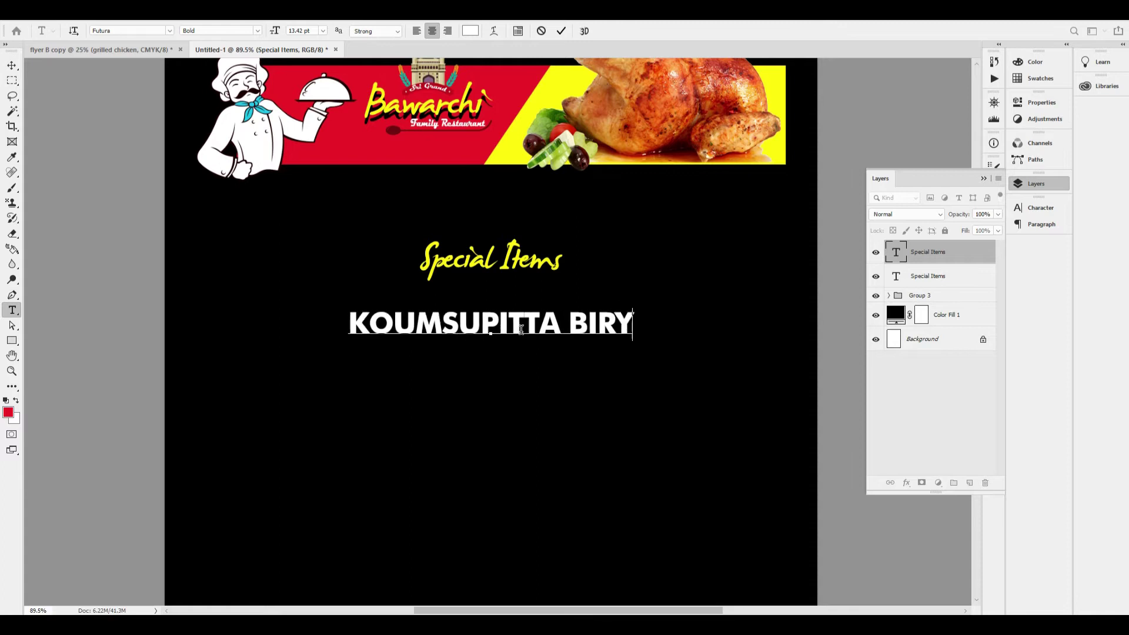
type("ANI")
key("Return")
type("KU")
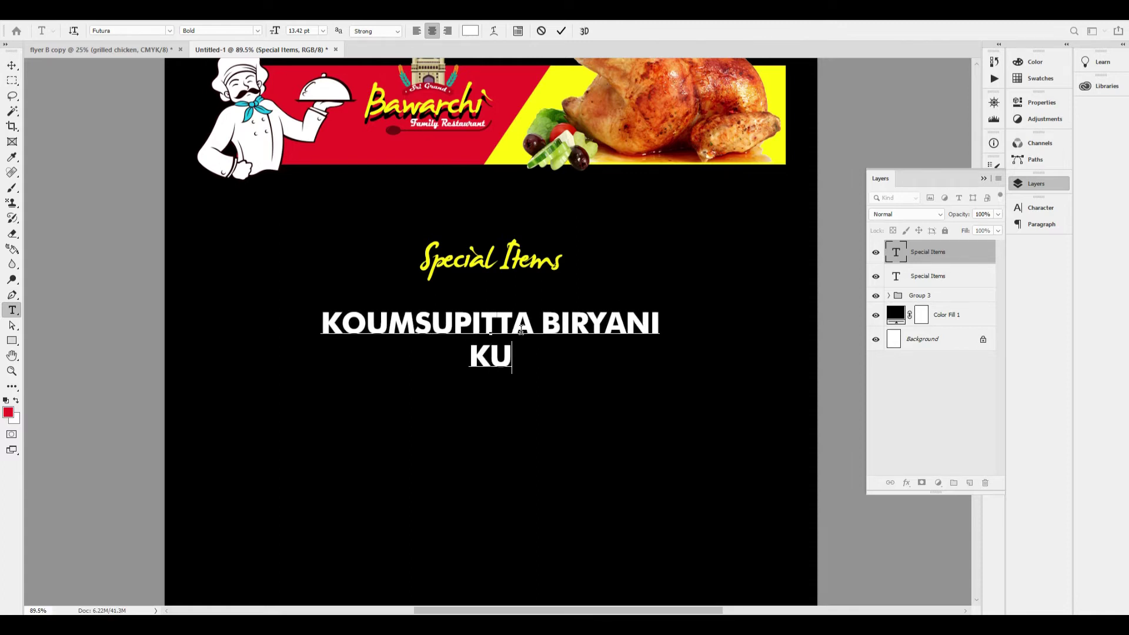
type("NDA BIRYANI")
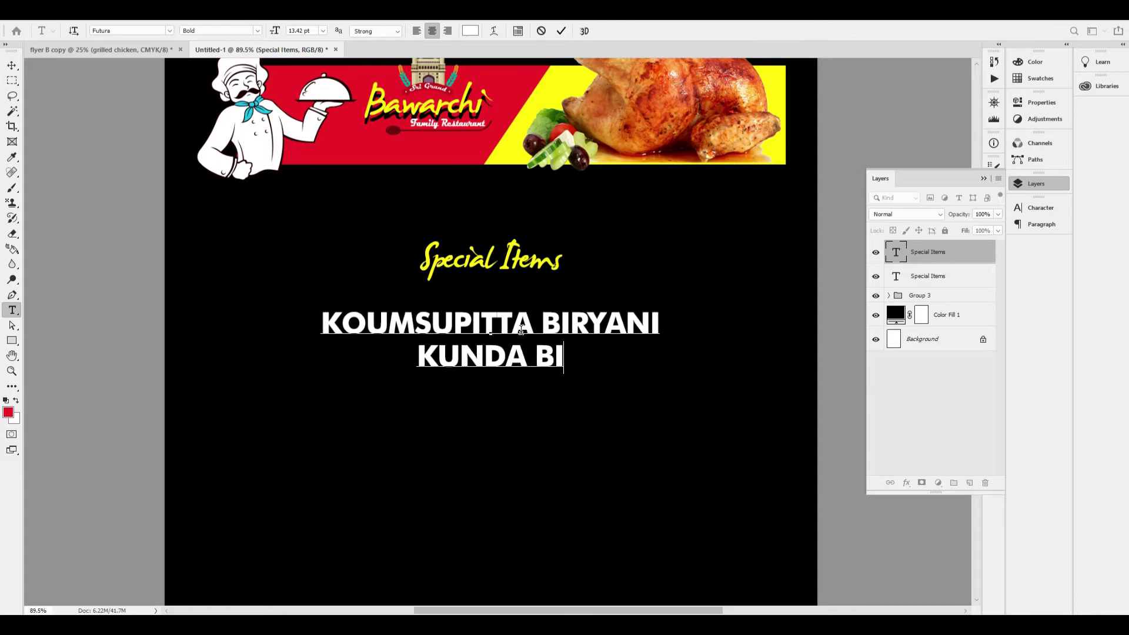
key("Return")
type("PAYA")
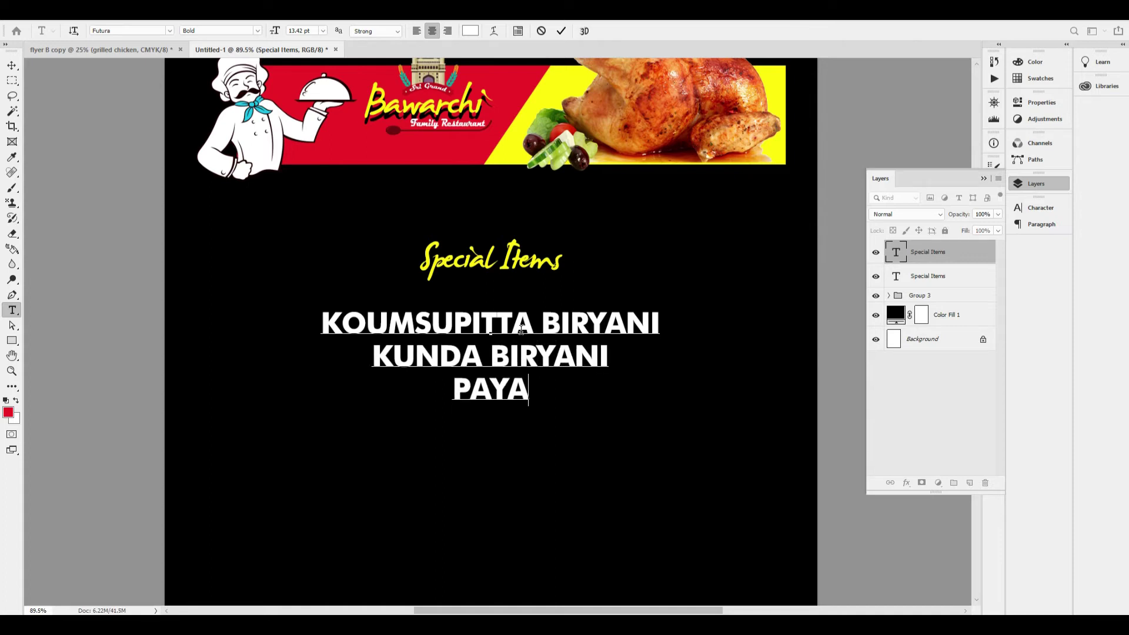
type(", HALEEM CRAB")
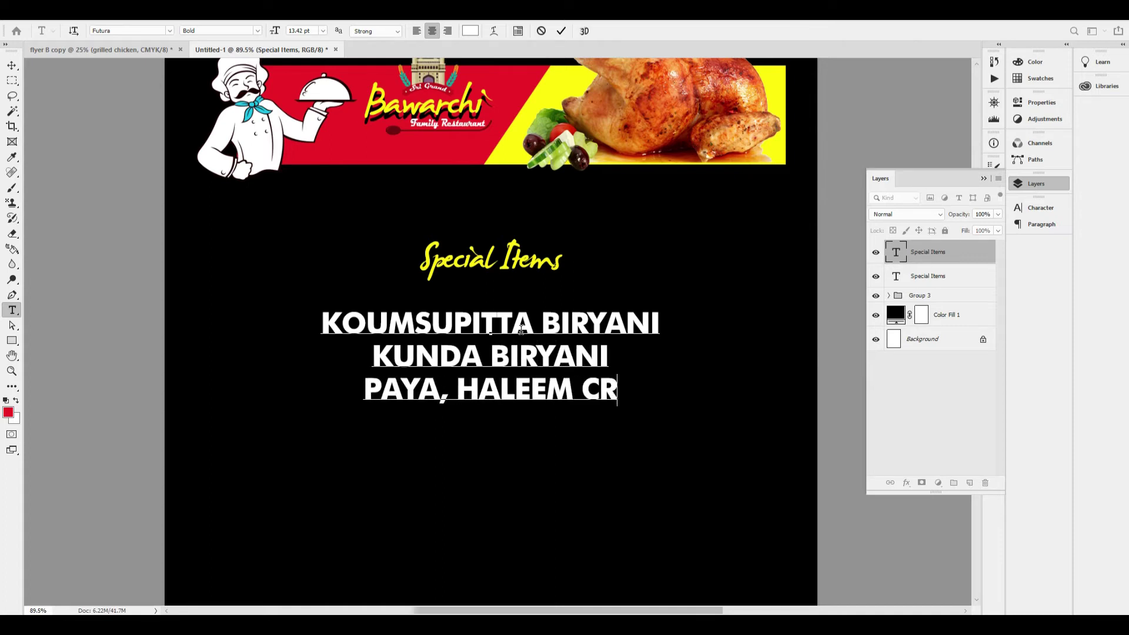
Reduce the three-line item list to 8.42 pt and tighten its line spacing.
key("ctrl+a")
key("ctrl+shift+comma")
key("ctrl+shift+comma")
key("ctrl+shift+comma")
key("ctrl+shift+comma")
key("ctrl+shift+comma")
key("ctrl+shift+comma")
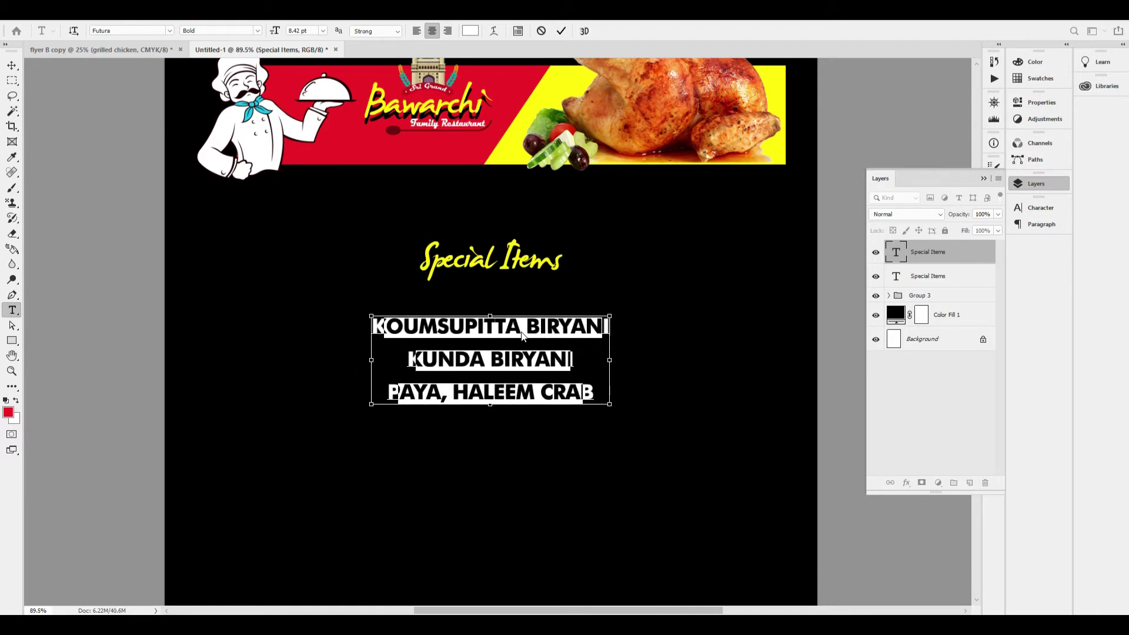
key("alt+Up")
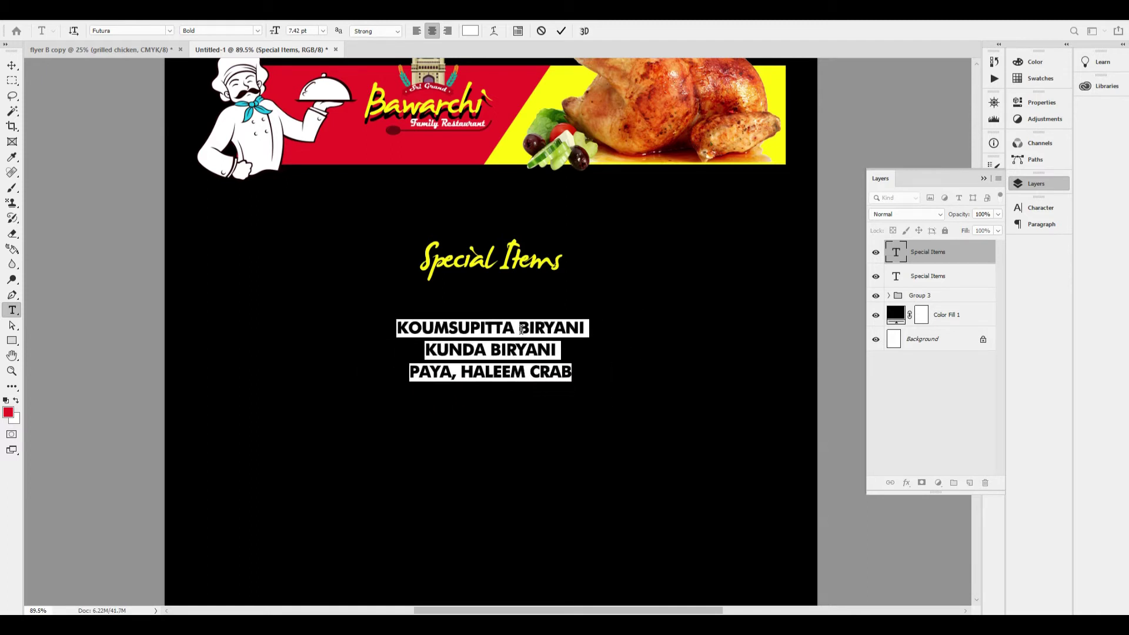
key("ctrl+shift+period")
key("ctrl+Return")
Centre the item list horizontally on the flyer and move it up close below the "Special Items" heading.
key("v")
key("ctrl+a")
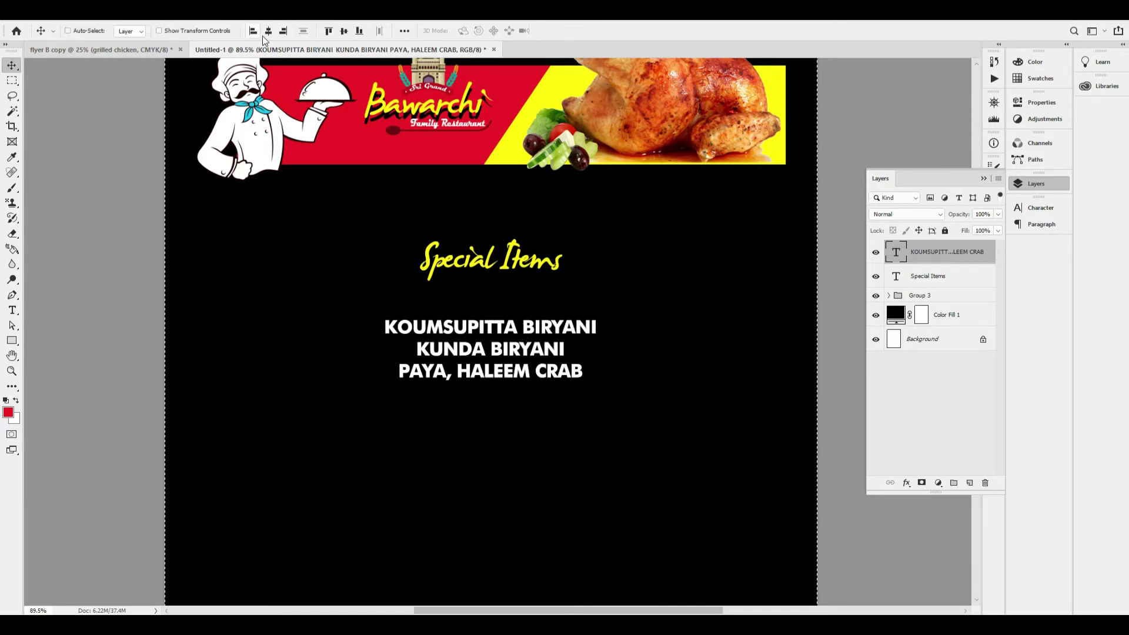
key("ctrl+d")
key("shift+Up")
key("shift+Up")
key("shift+Up")
key("shift+Up")
key("shift+Up")
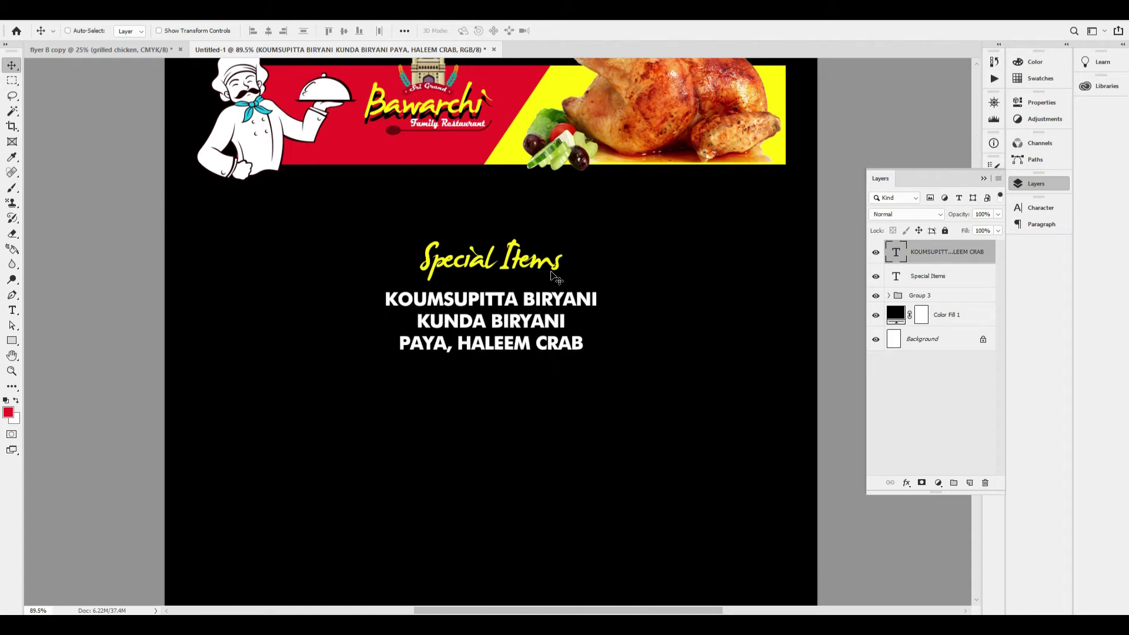
Move the item list slightly down to widen the gap below the "Special Items" heading.
right_click(526, 257)
left_click(550, 262)
left_click_drag(532, 254, 502, 248)
key("ctrl+z")
left_click_drag(523, 310, 523, 321)
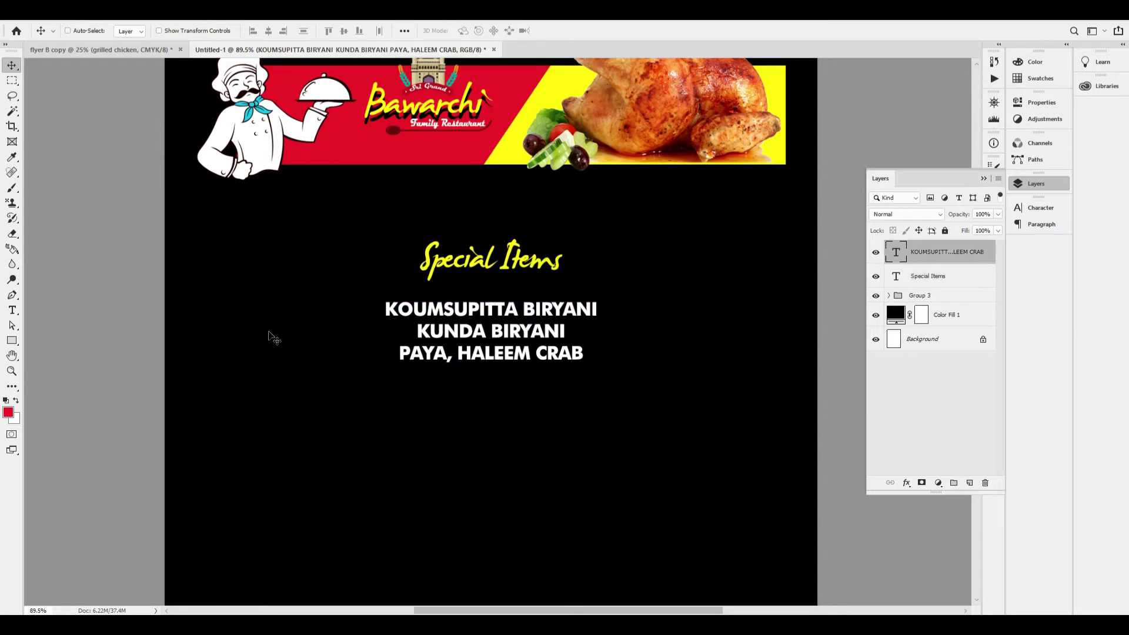
Add a separate white text row of repeated dots in the empty area below the item list.
left_click(13, 310)
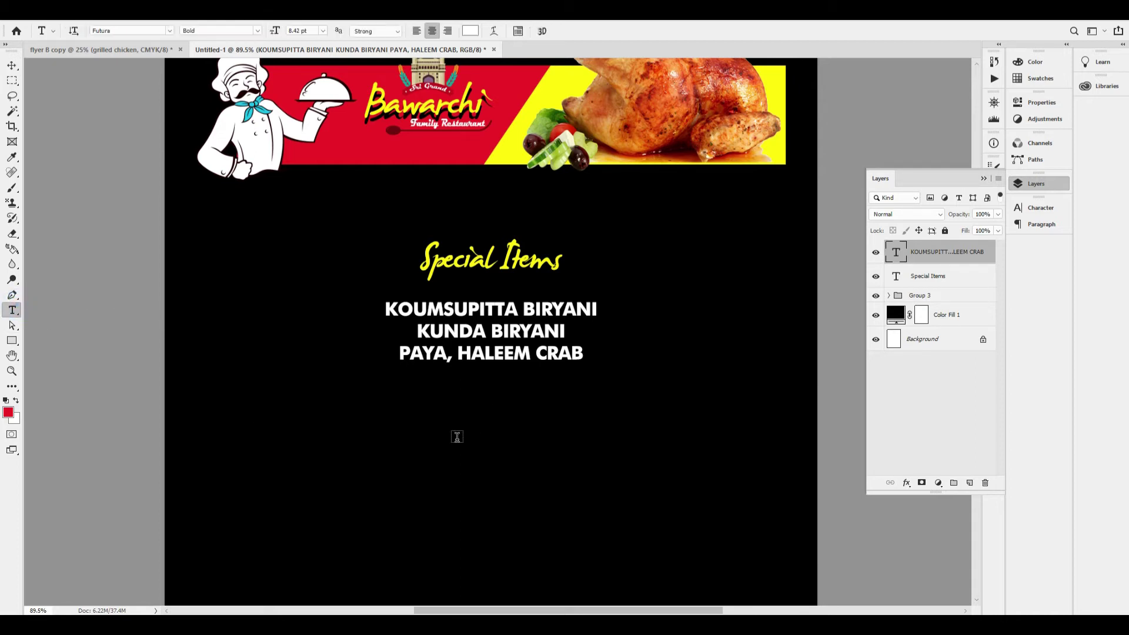
left_click(454, 434)
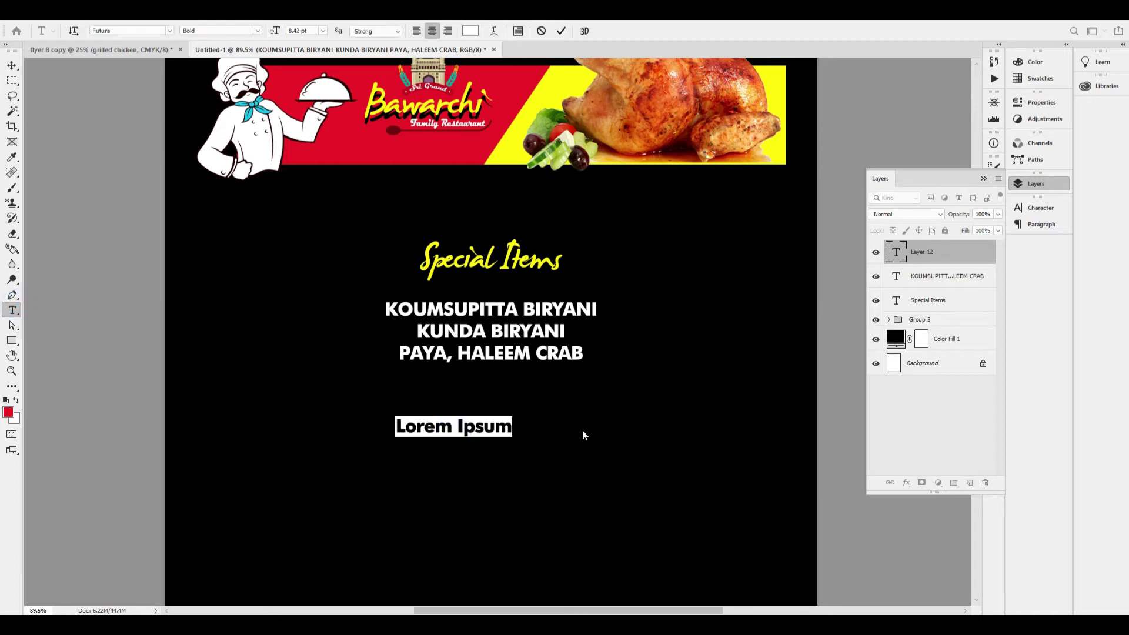
key("BackSpace")
type("......")
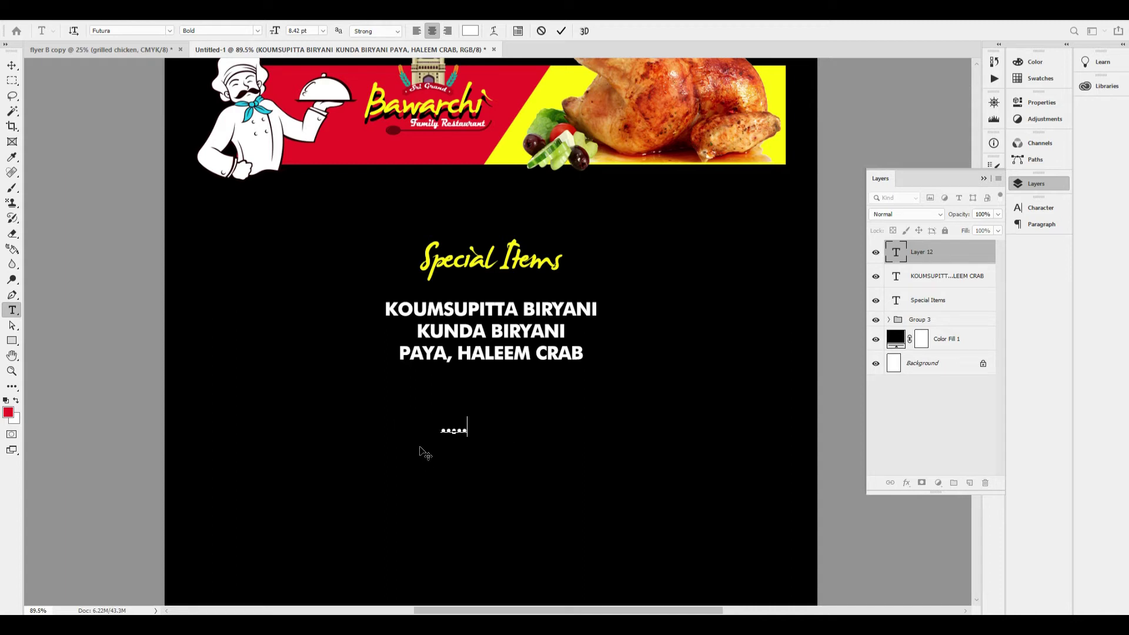
type("....................................")
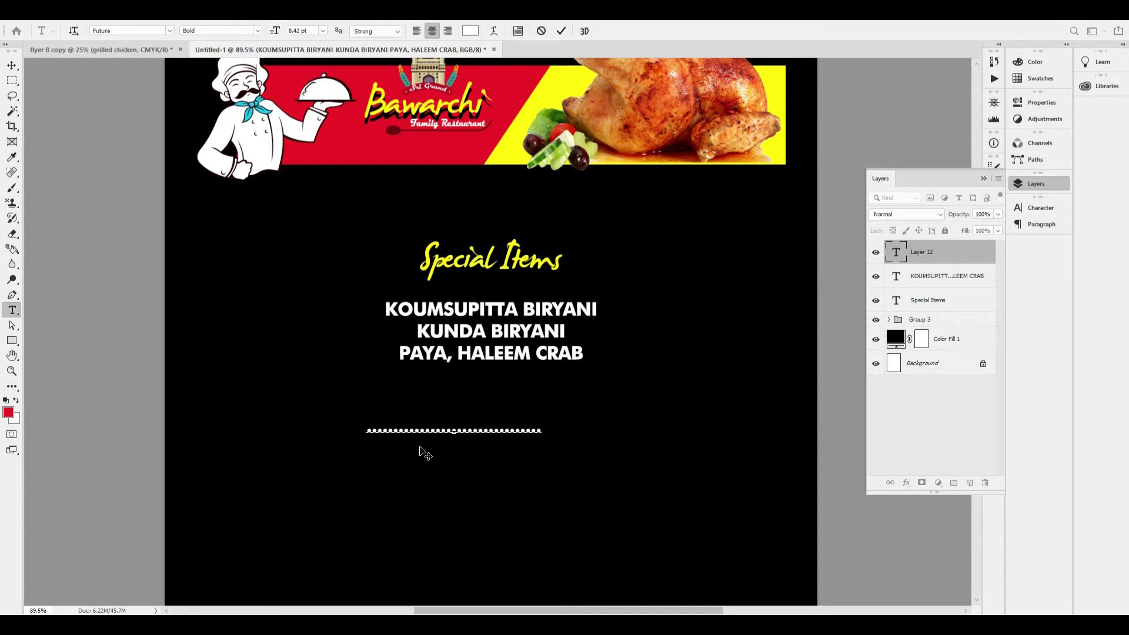
key("ctrl+Return")
Place the dotted row between the heading and the item list, centred on the flyer, and duplicate it above "Special Items".
key("v")
left_click_drag(506, 431, 565, 224)
key("ctrl+a")
left_click(269, 31)
key("ctrl+d")
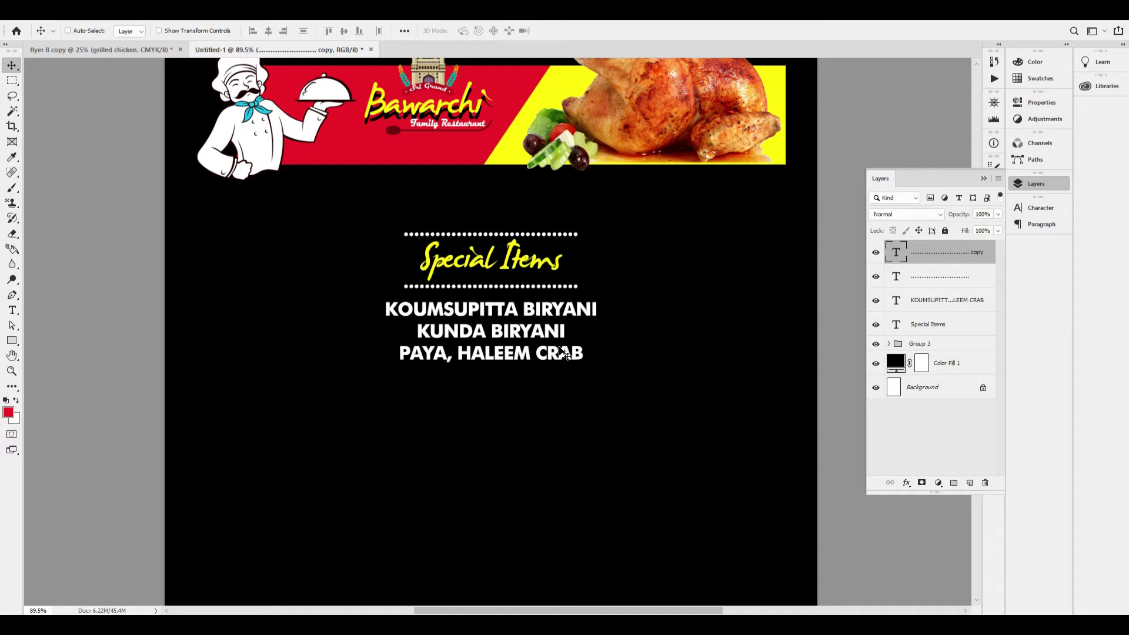
Undo the dotted row's copy above the heading, keeping only the row beneath "Special Items".
left_click_drag(544, 249, 547, 231)
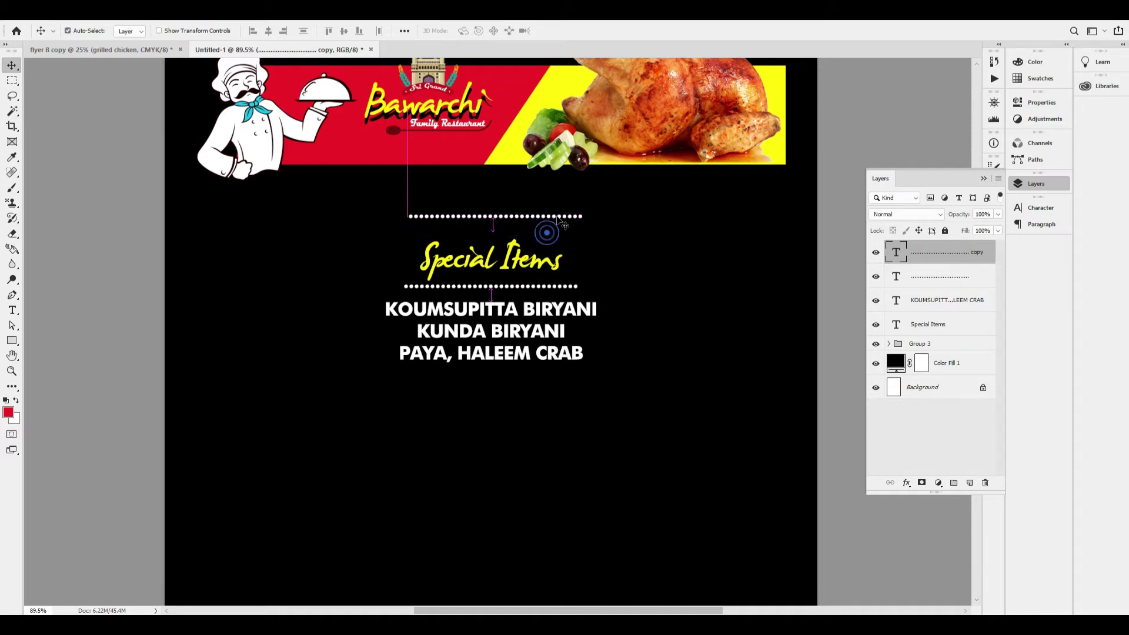
key("ctrl+z")
key("ctrl+z")
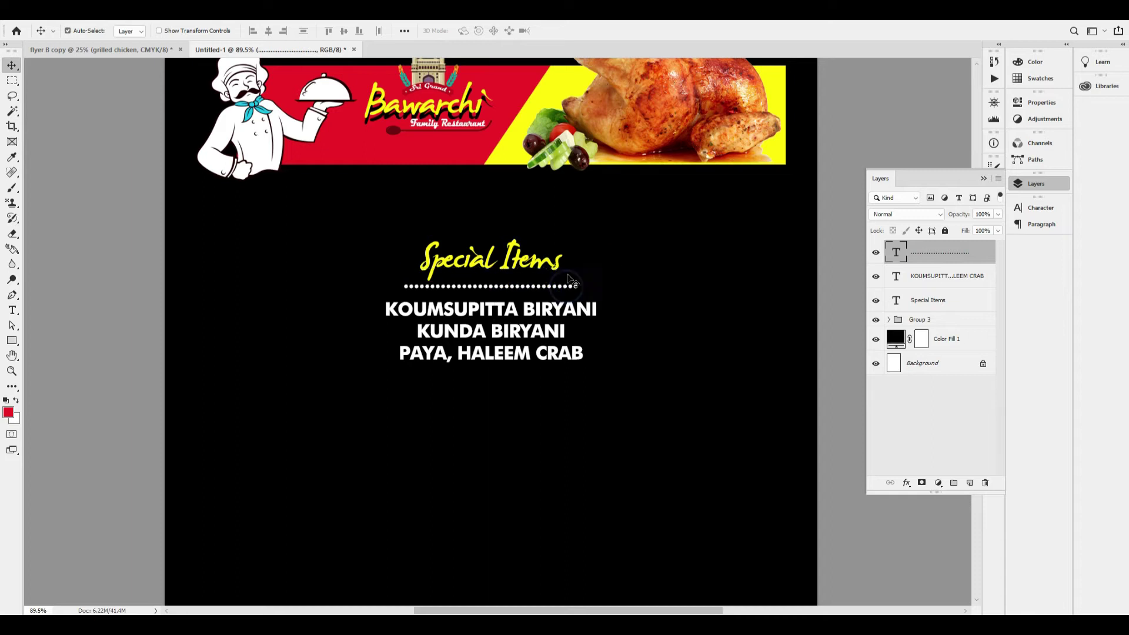
key("Delete")
key("ctrl+z")
Add a new empty layer and make white the foreground colour for the Brush tool.
key("ctrl+shift+n")
key("Return")
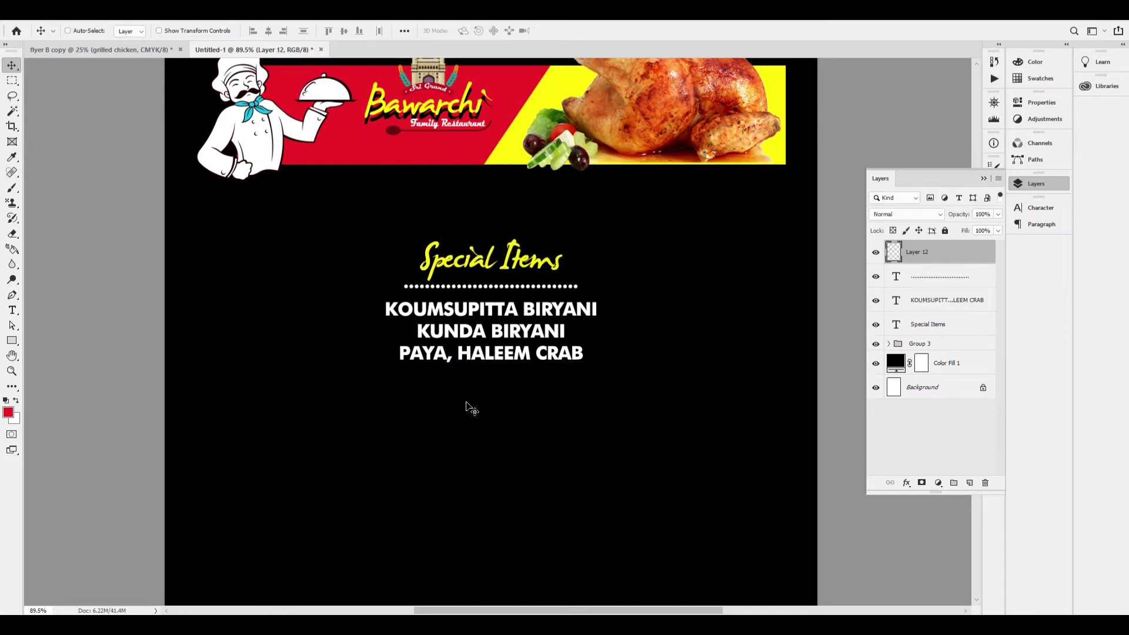
key("b")
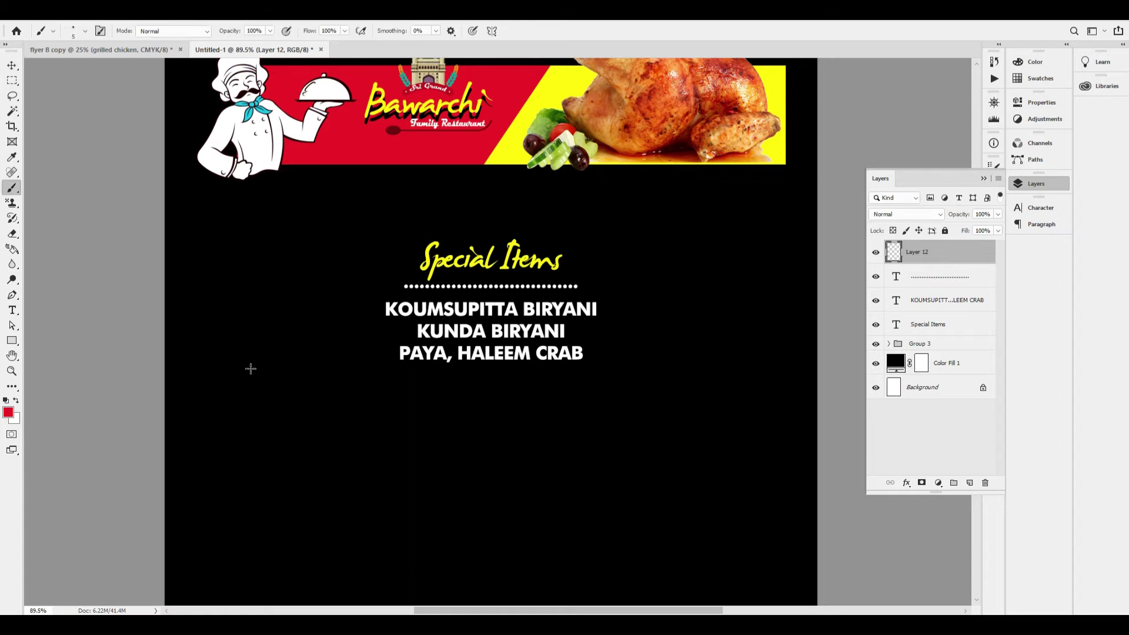
left_click(8, 411)
key("Escape")
left_click(17, 399)
Set the brush tip's spacing to 145% so that it paints a dotted stroke.
right_click(507, 390)
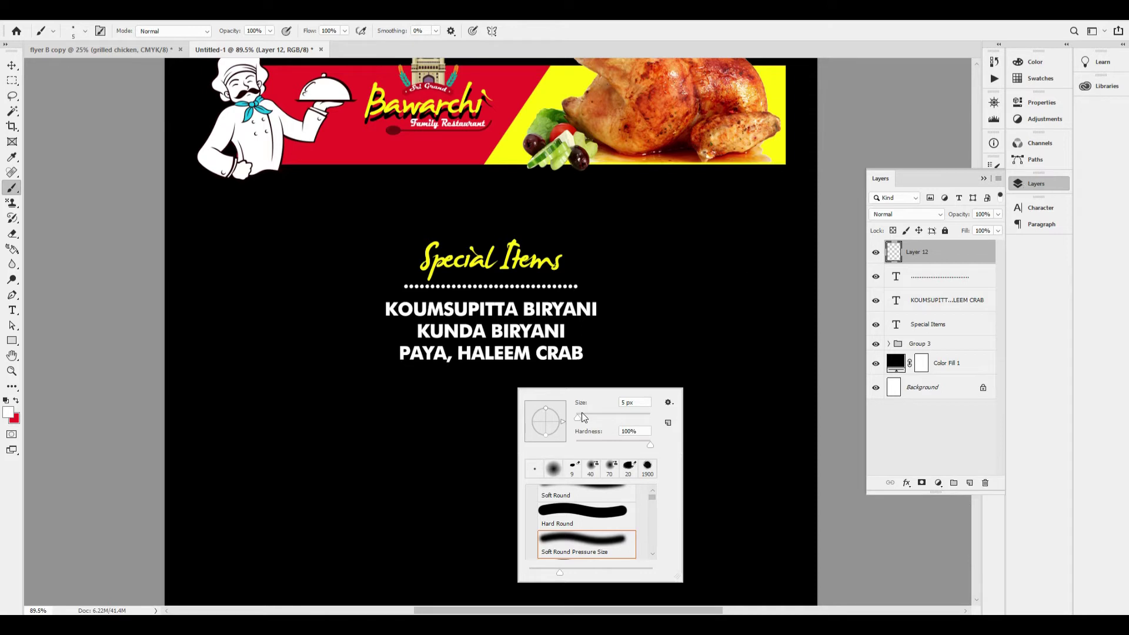
left_click(645, 403)
left_click(1038, 187)
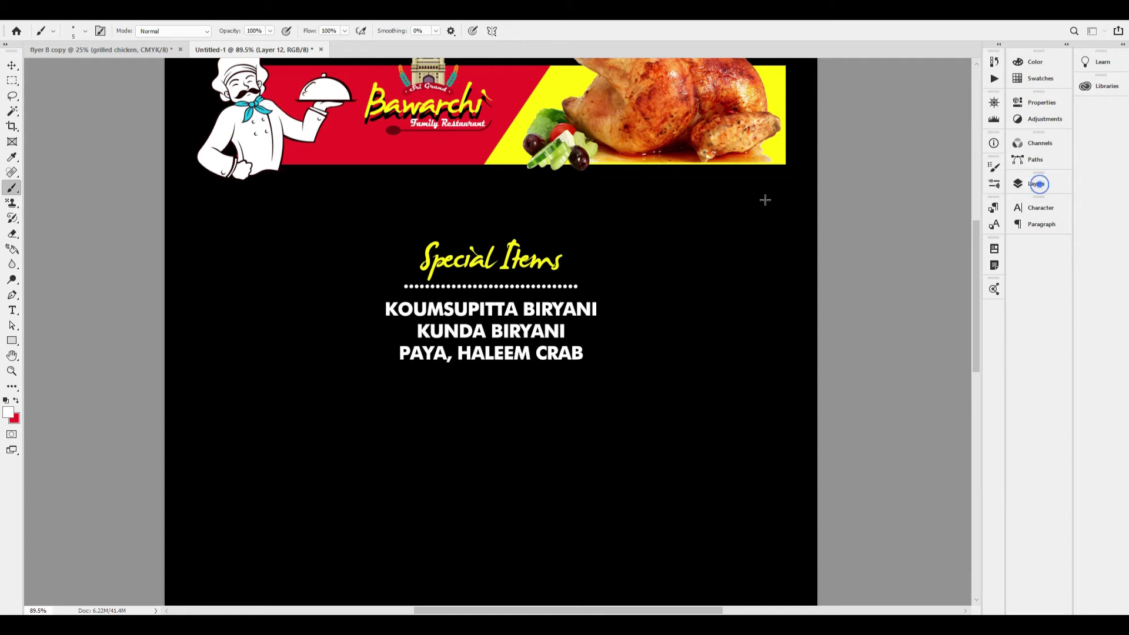
left_click(238, 19)
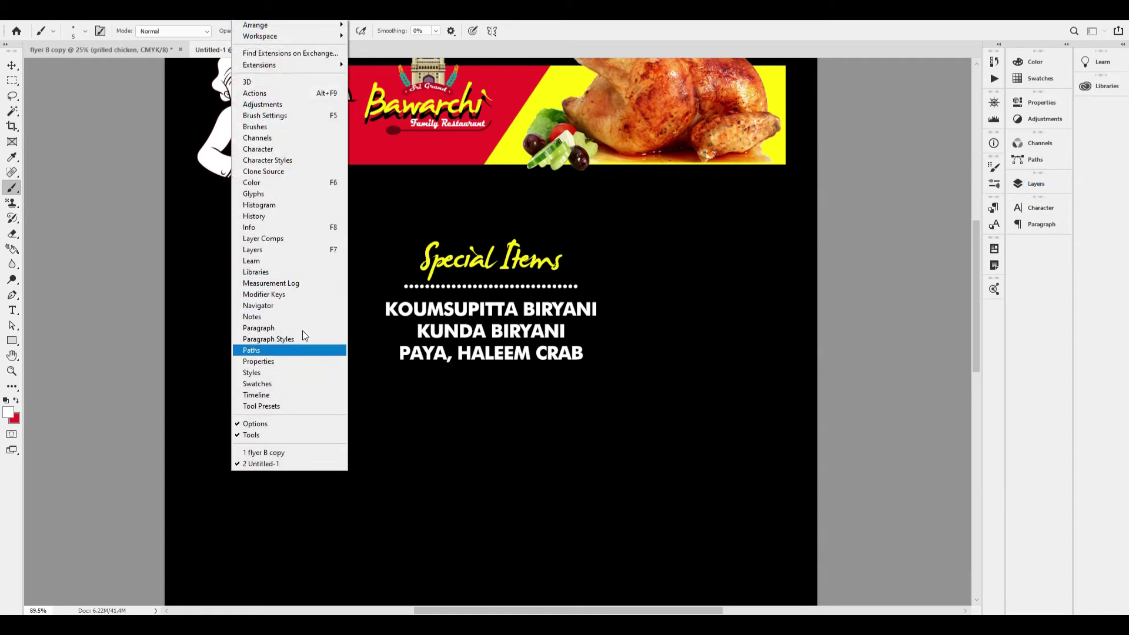
left_click(283, 126)
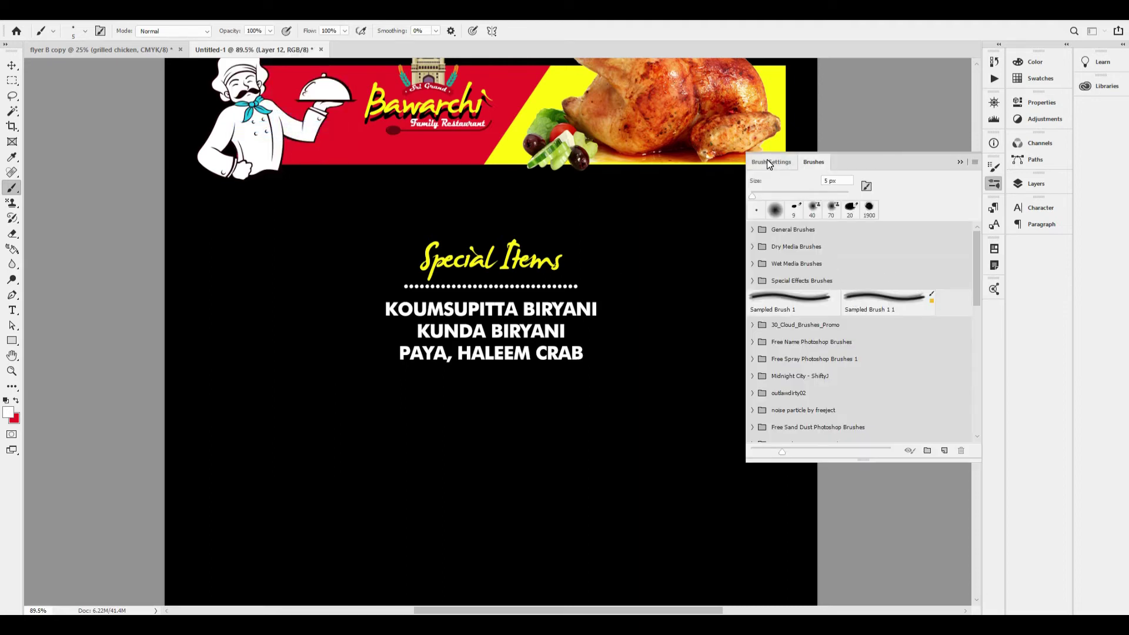
left_click(767, 160)
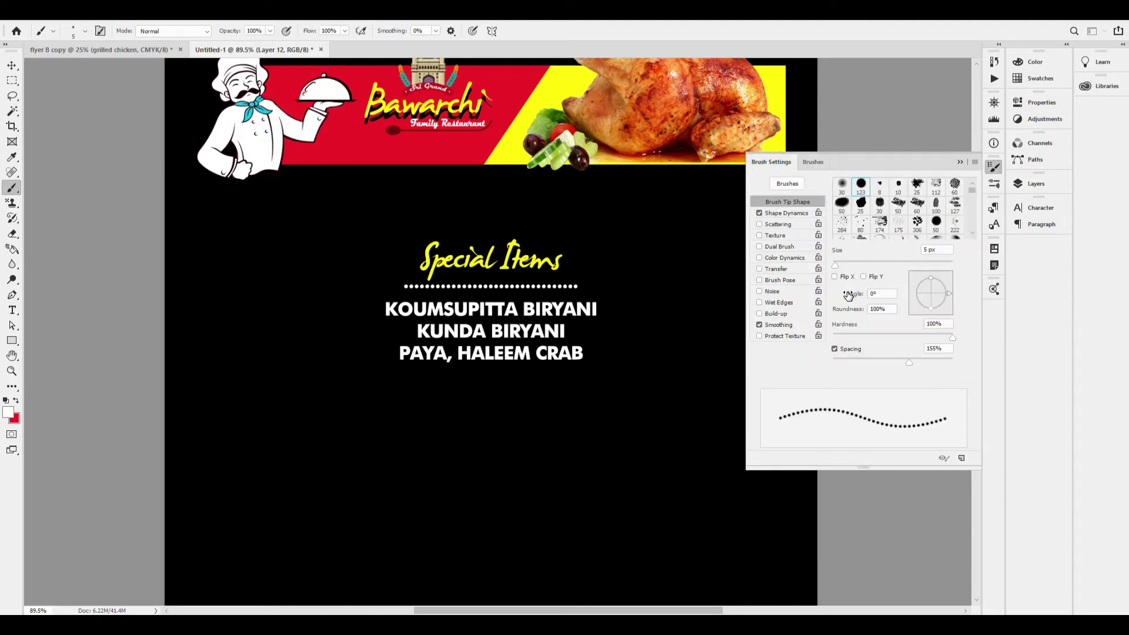
left_click_drag(908, 364, 827, 366)
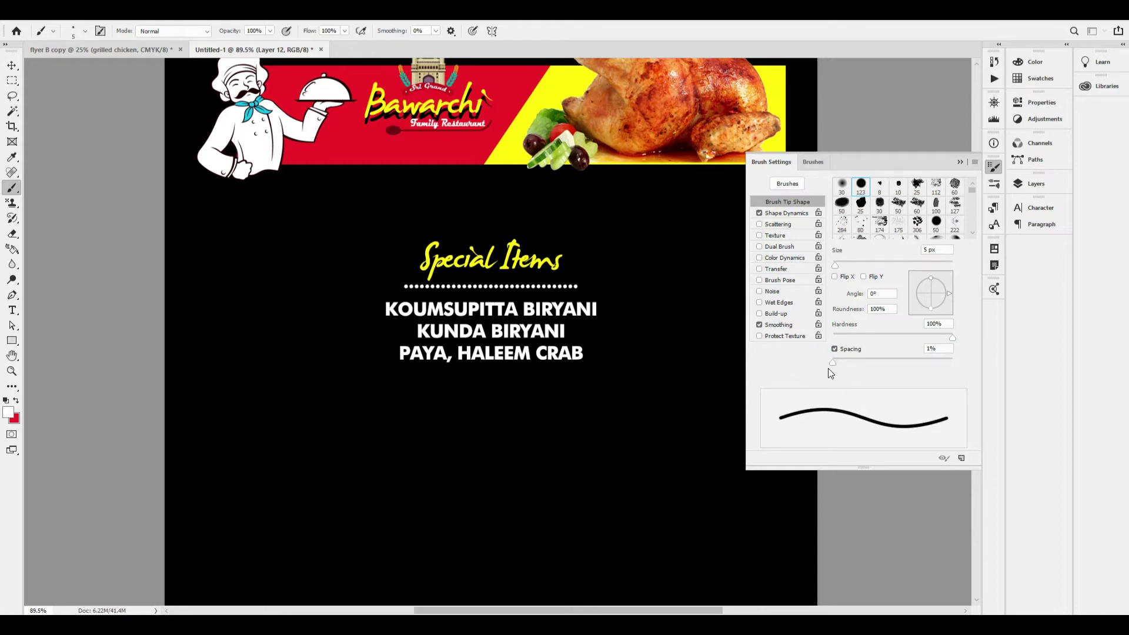
left_click_drag(834, 365, 906, 365)
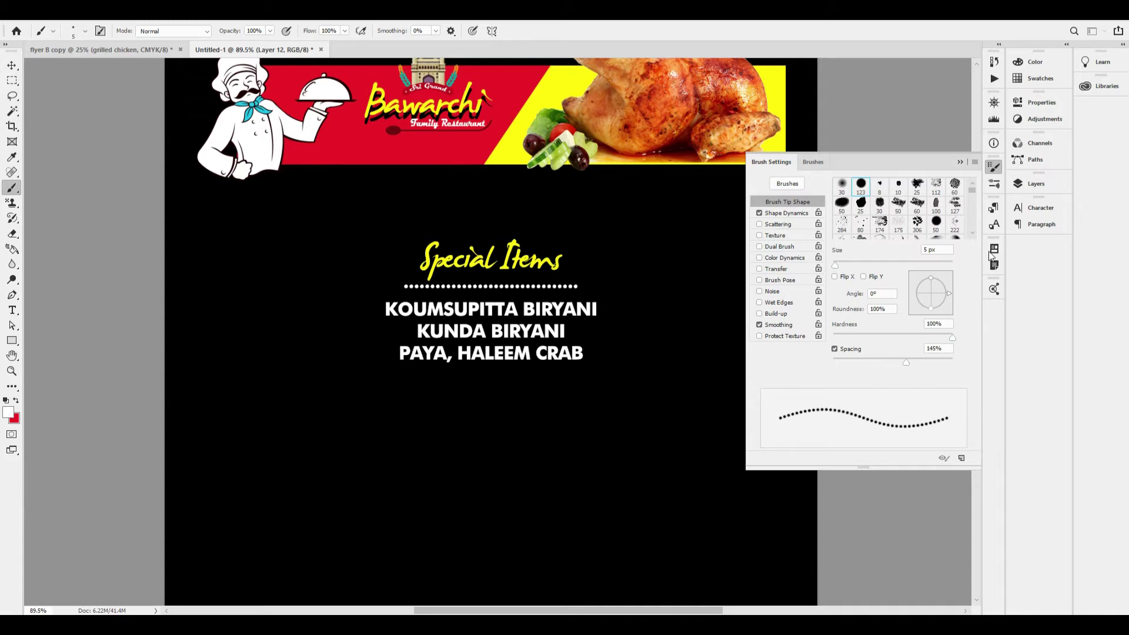
left_click(995, 168)
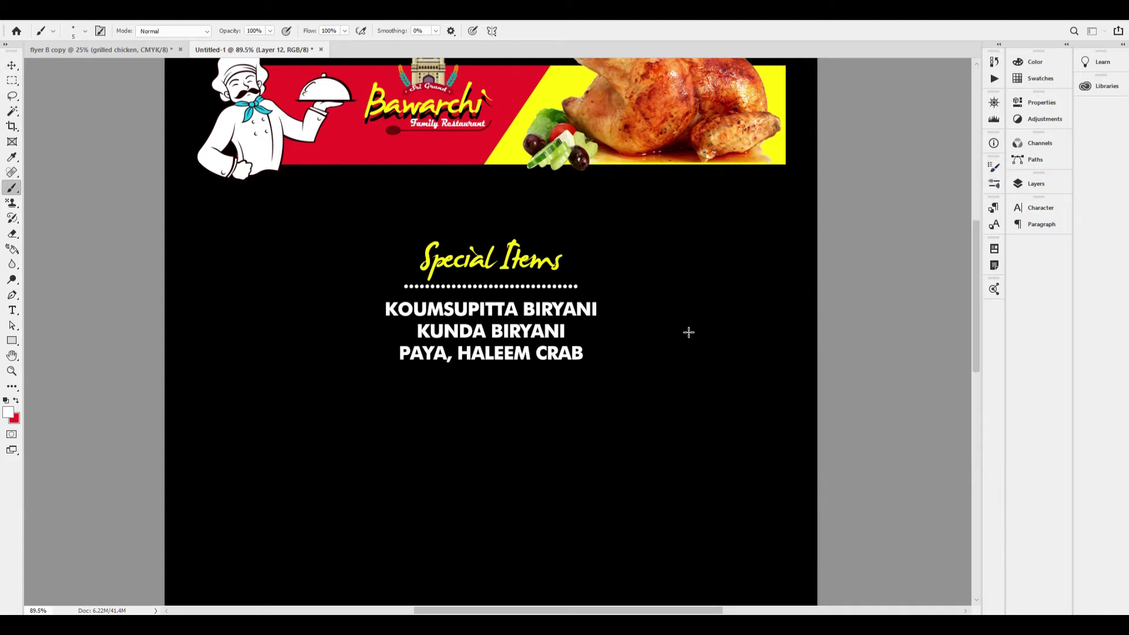
Try painting a straight vertical dotted line beside the item list.
scroll(372, 316, "down", 3)
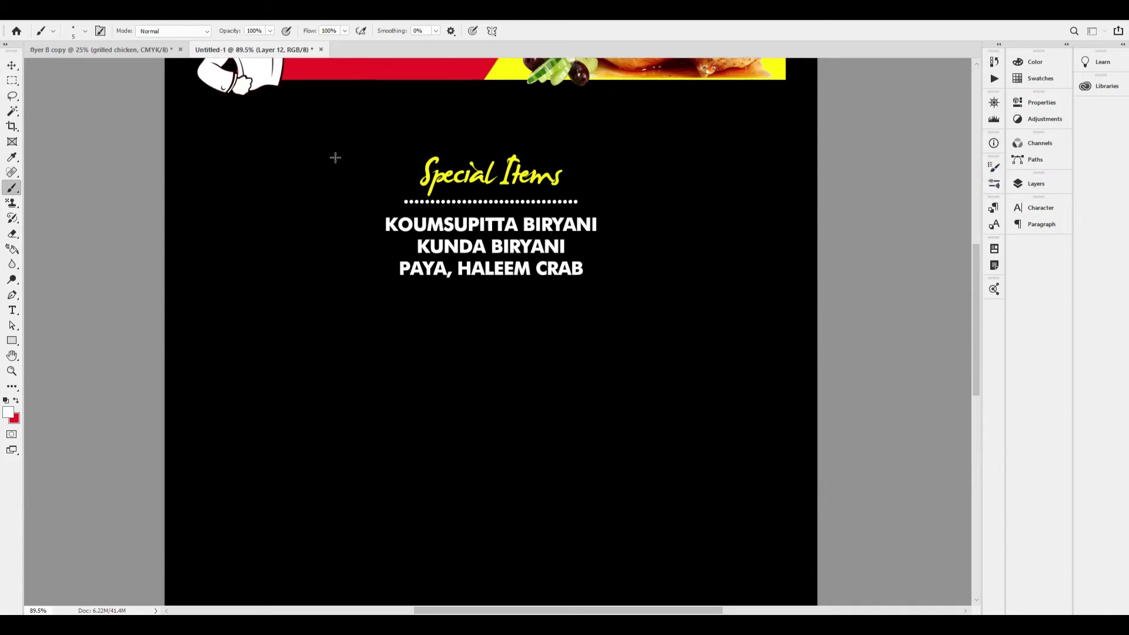
mouse_move(309, 169)
left_mouse_down()
mouse_move(283, 364)
mouse_move(284, 525)
left_mouse_up()
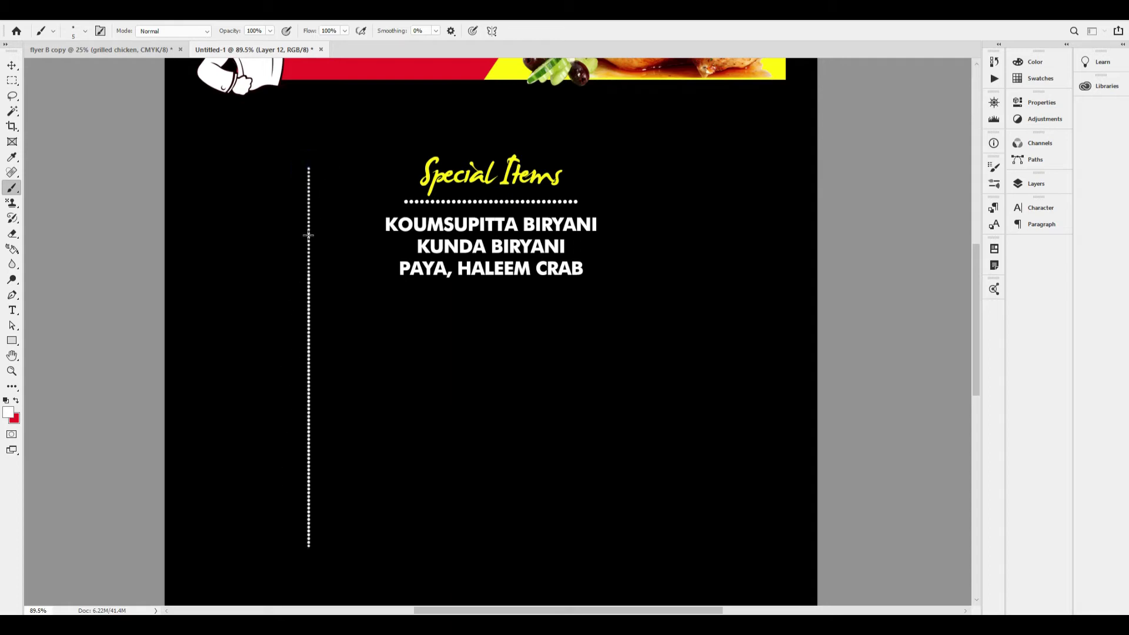
key("ctrl+z")
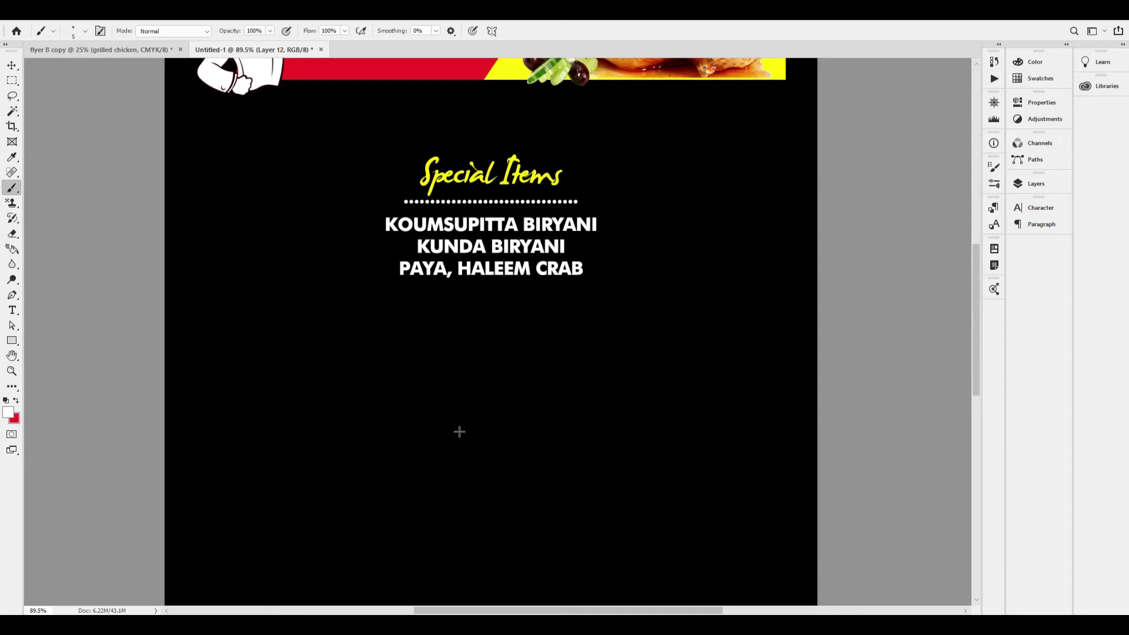
Test the dotted brush with a straight diagonal line and several freehand strokes around and below the item list.
left_click(454, 433)
left_click(320, 242, "shift")
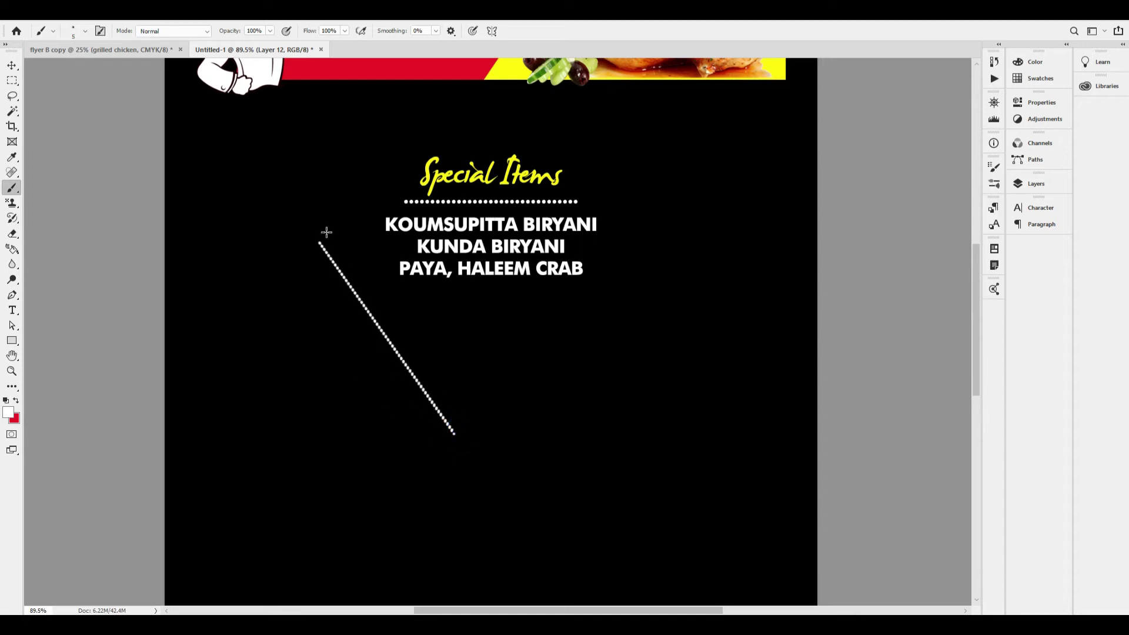
key("ctrl+z")
left_click_drag(326, 198, 447, 456)
key("ctrl+z")
mouse_move(326, 277)
left_mouse_down()
mouse_move(596, 539)
mouse_move(355, 509)
mouse_move(395, 383)
left_mouse_up()
left_click_drag(625, 272, 623, 331)
left_click_drag(557, 562, 564, 555)
left_click_drag(617, 273, 606, 408)
left_click_drag(631, 221, 602, 373)
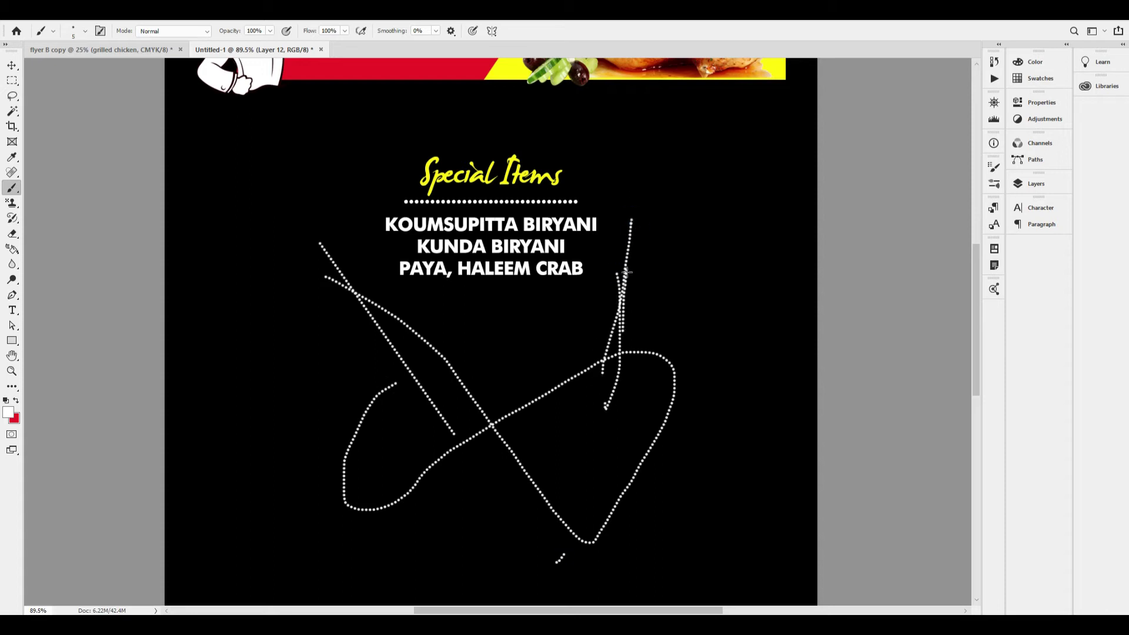
Undo the diagonal and freehand dotted test strokes around the item list.
key("ctrl+z")
key("ctrl+z")
key("ctrl+z")
key("ctrl+z")
key("ctrl+z")
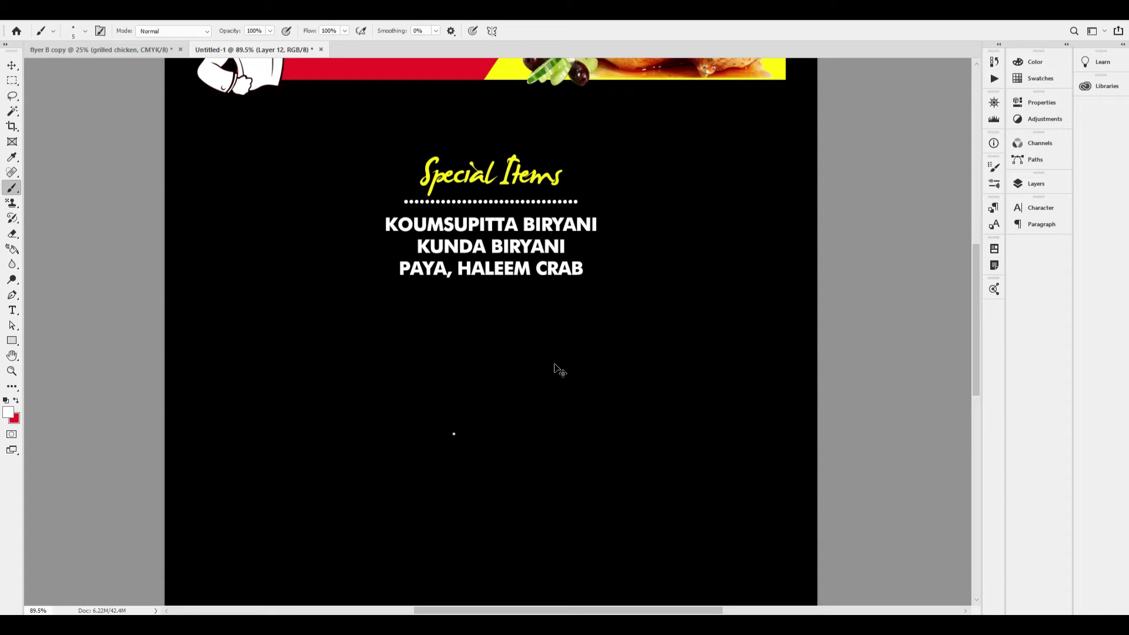
Try painting dotted lines with the brush above the Special Items heading.
left_click_drag(400, 144, 609, 163)
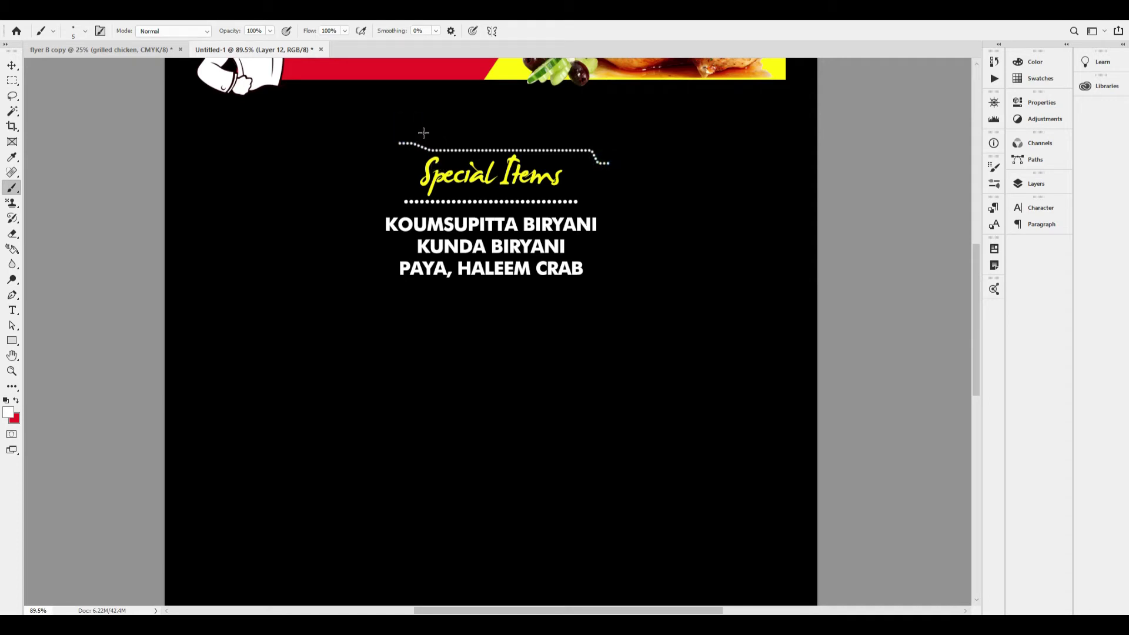
key("ctrl+z")
left_click_drag(377, 136, 590, 136)
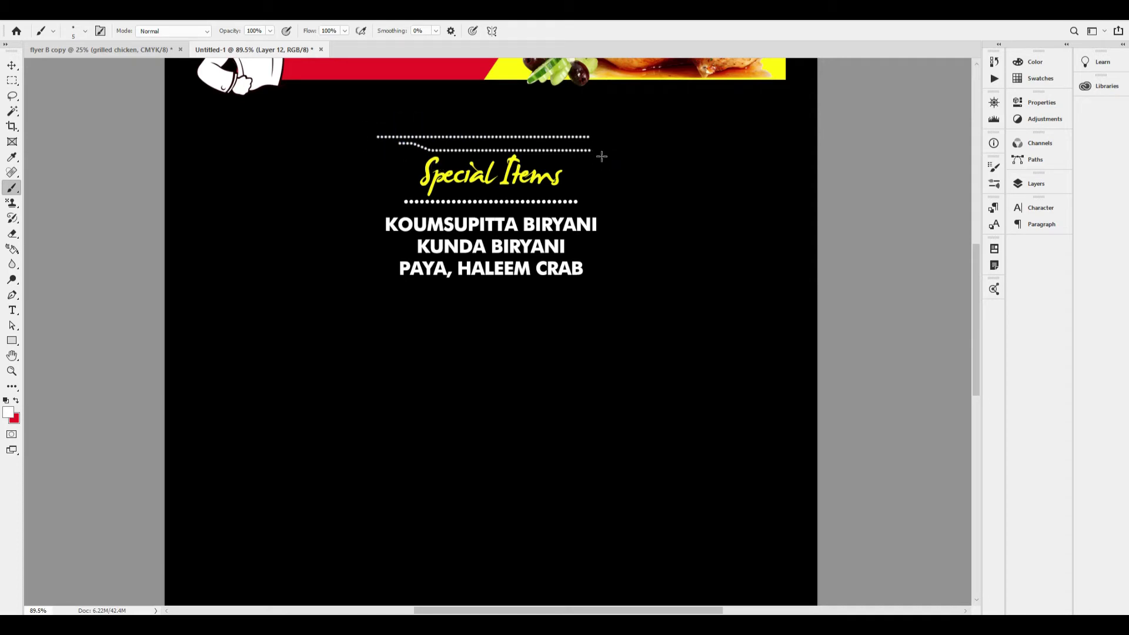
Delete the brush test layer and place a copy of the dotted divider just above the Special Items heading.
left_click(13, 66)
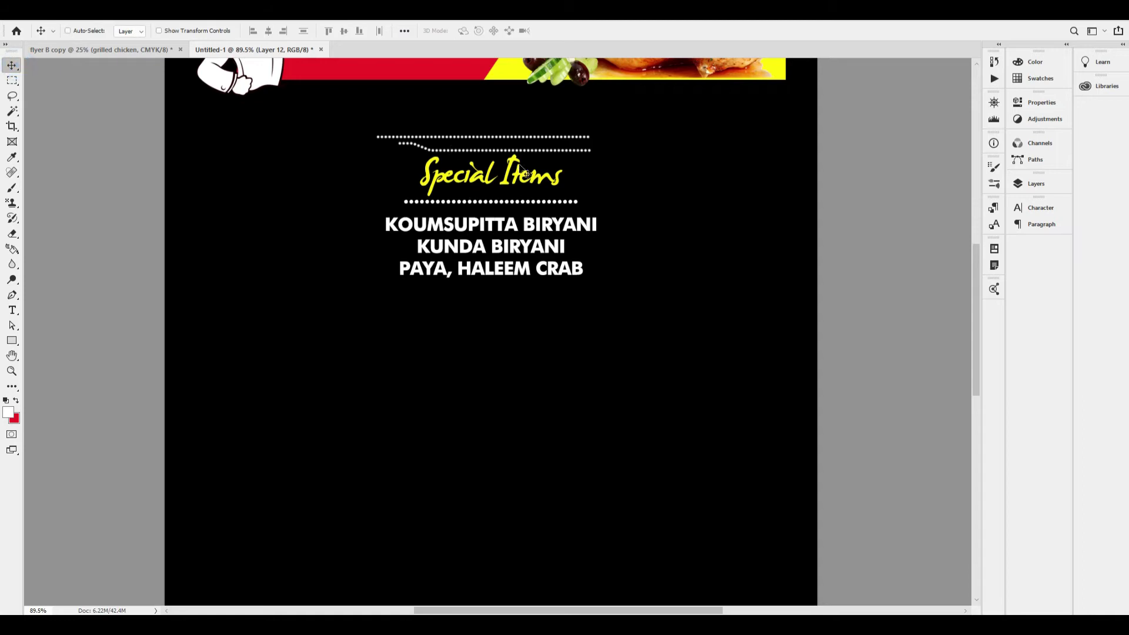
key("Delete")
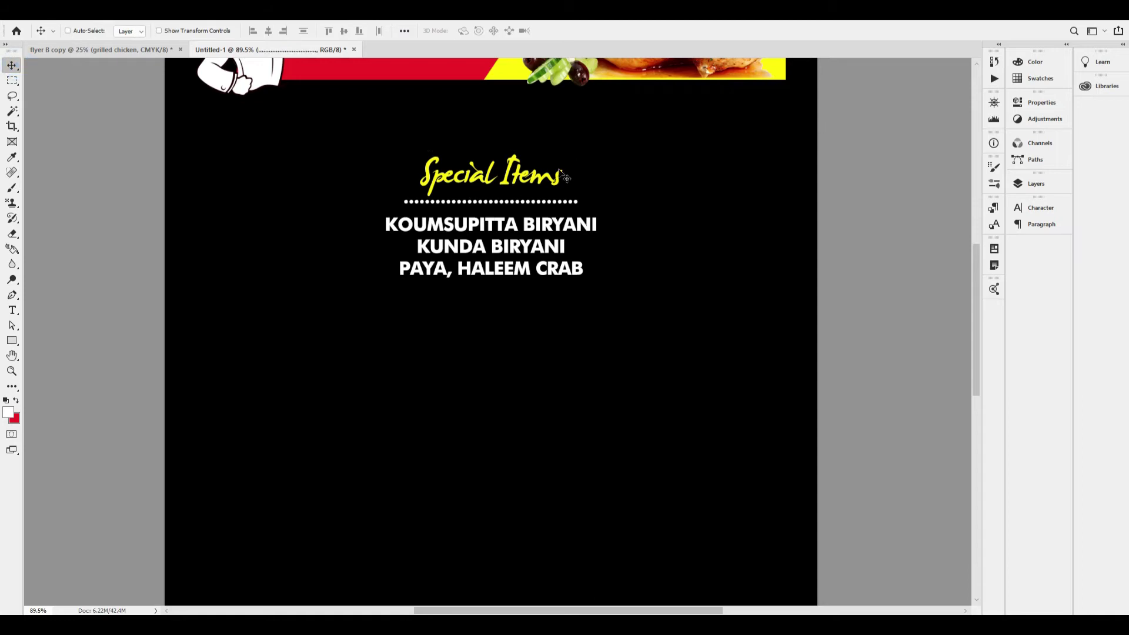
left_click_drag(472, 142, 508, 166)
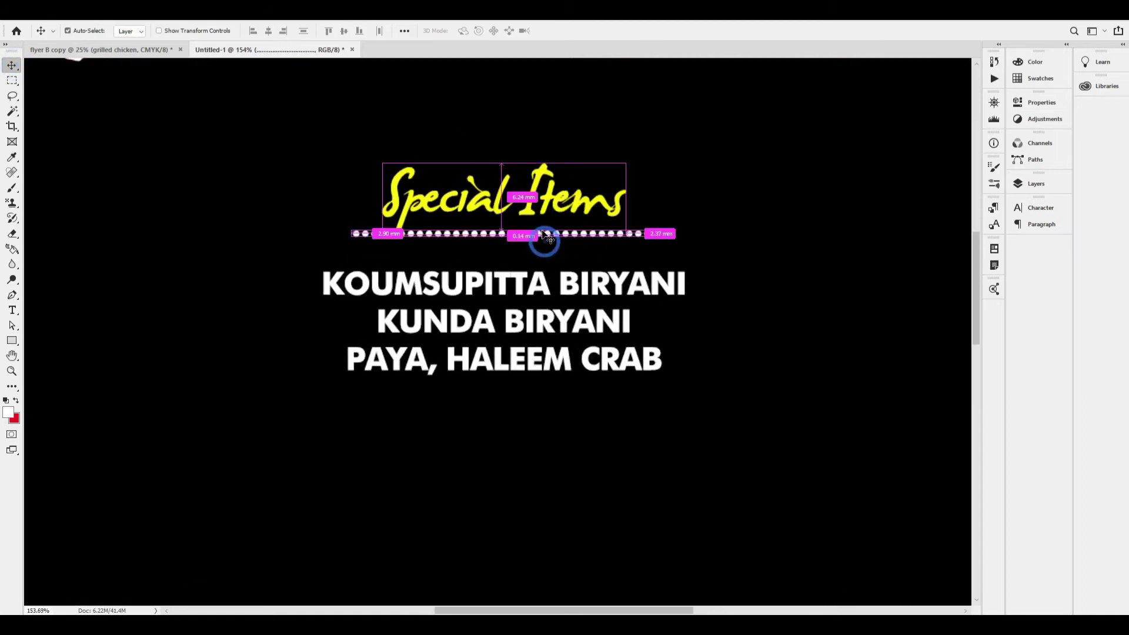
left_click_drag(547, 246, 565, 153)
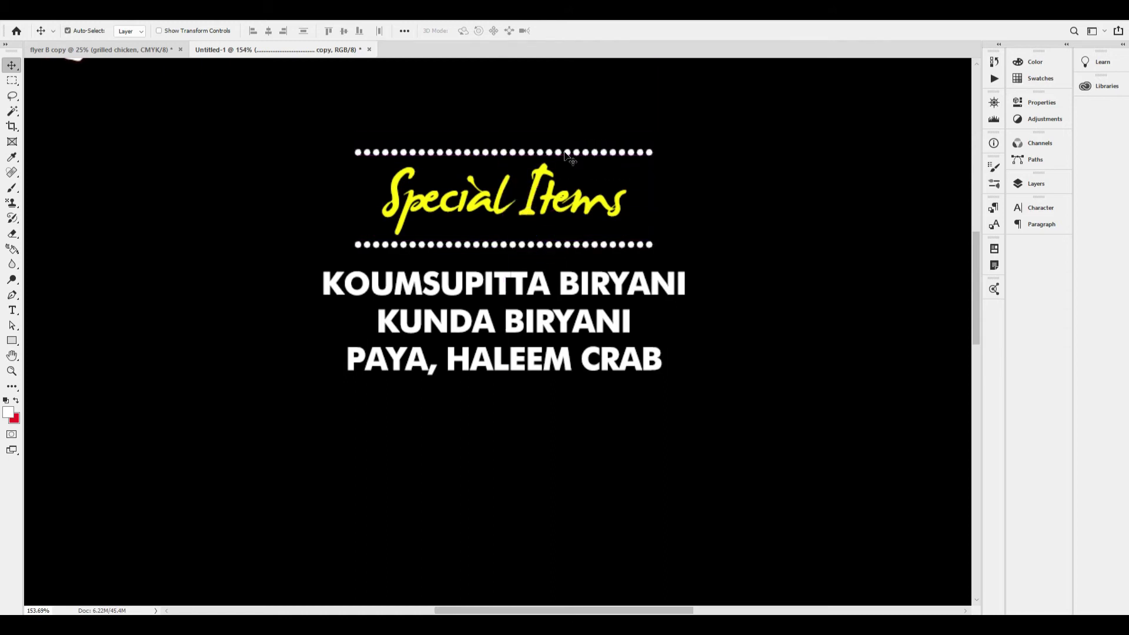
Select the Special Items heading, both dotted dividers and the item list together and move the block left, below the chef.
key("ctrl+1")
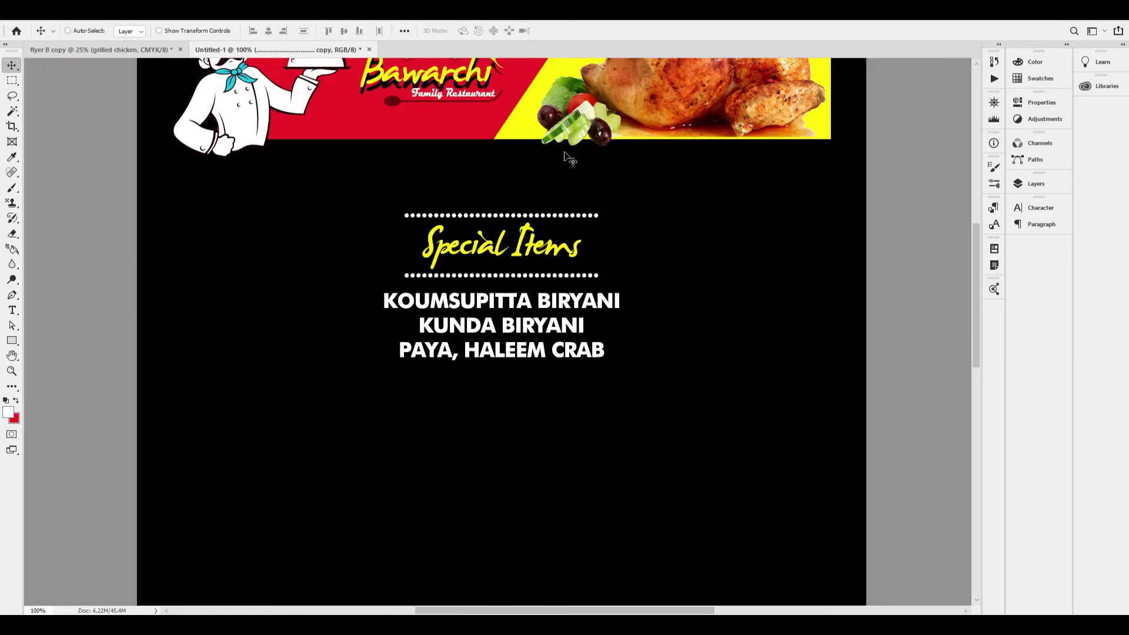
right_click(514, 253, "shift")
left_click(532, 259, "shift")
left_click_drag(523, 262, 534, 227)
key("ctrl+z")
right_click(536, 273, "shift")
left_click(555, 282, "shift")
left_click_drag(558, 300, 555, 272)
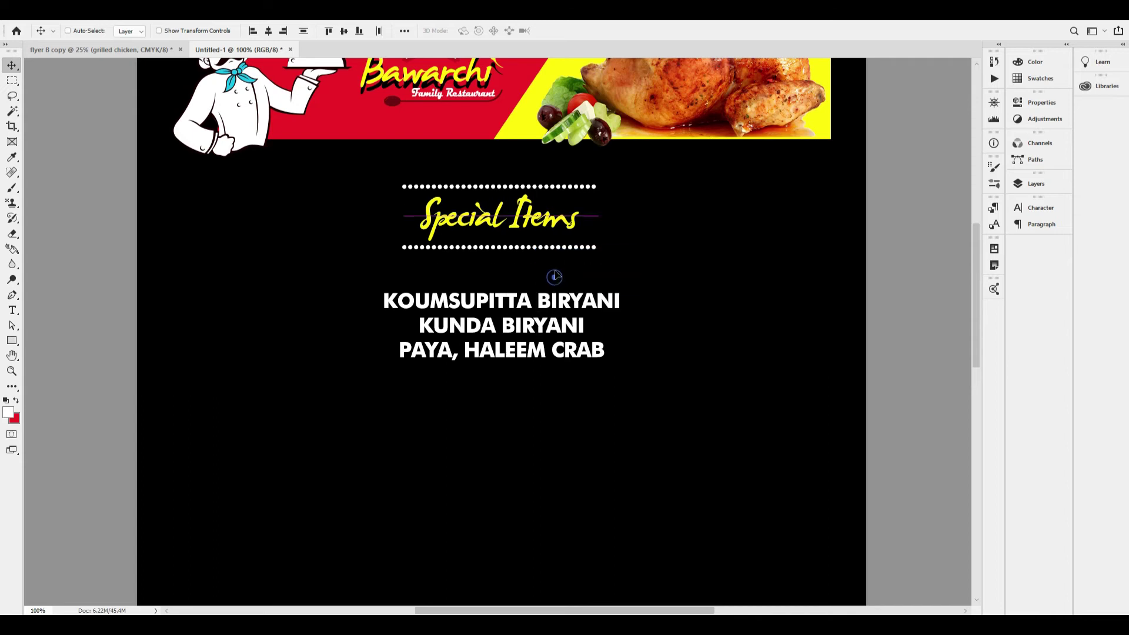
right_click(555, 304)
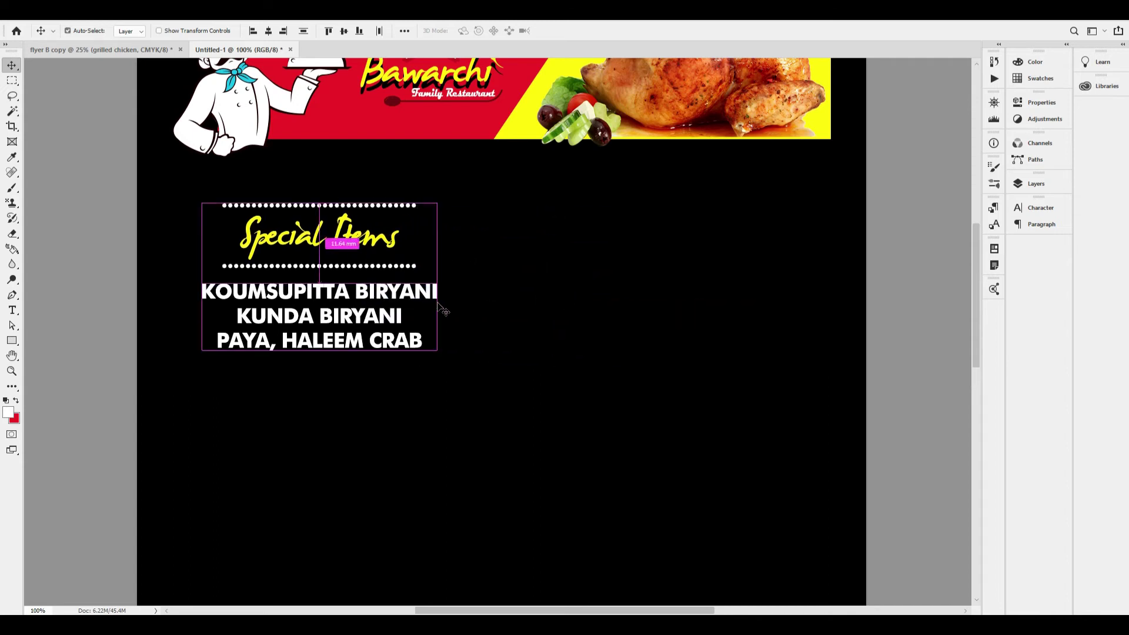
Scale the Special Items block down slightly.
key("ctrl+t")
left_click_drag(438, 277, 419, 276)
key("Return")
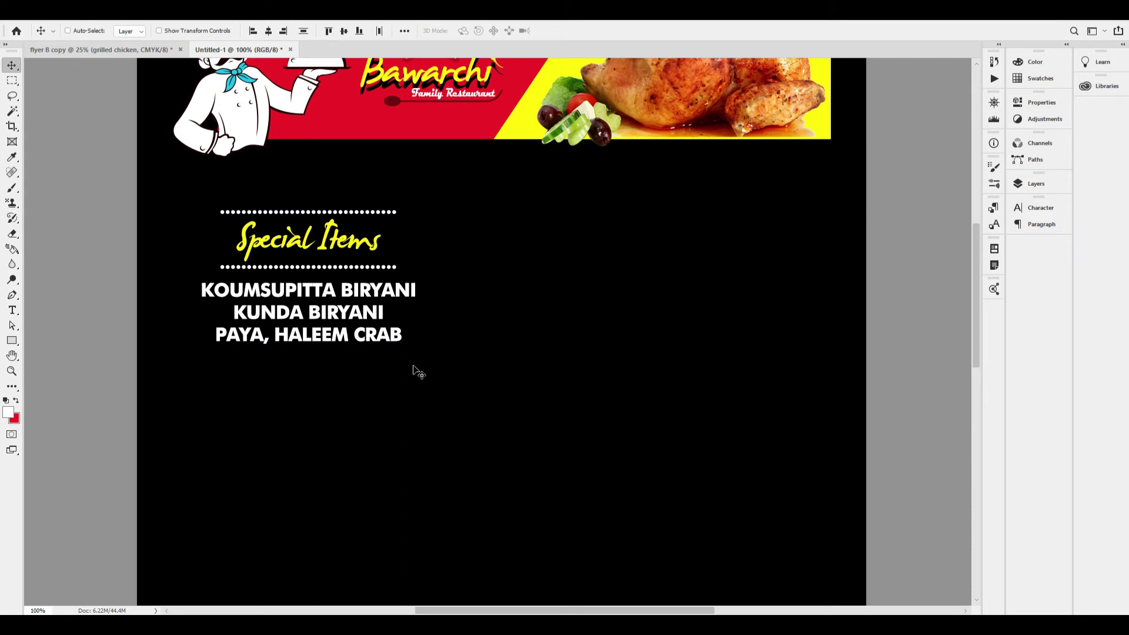
Duplicate the Special Items heading with its dividers and the item list into the lower left area of the flyer.
left_click_drag(345, 326, 351, 483)
key("ctrl+0")
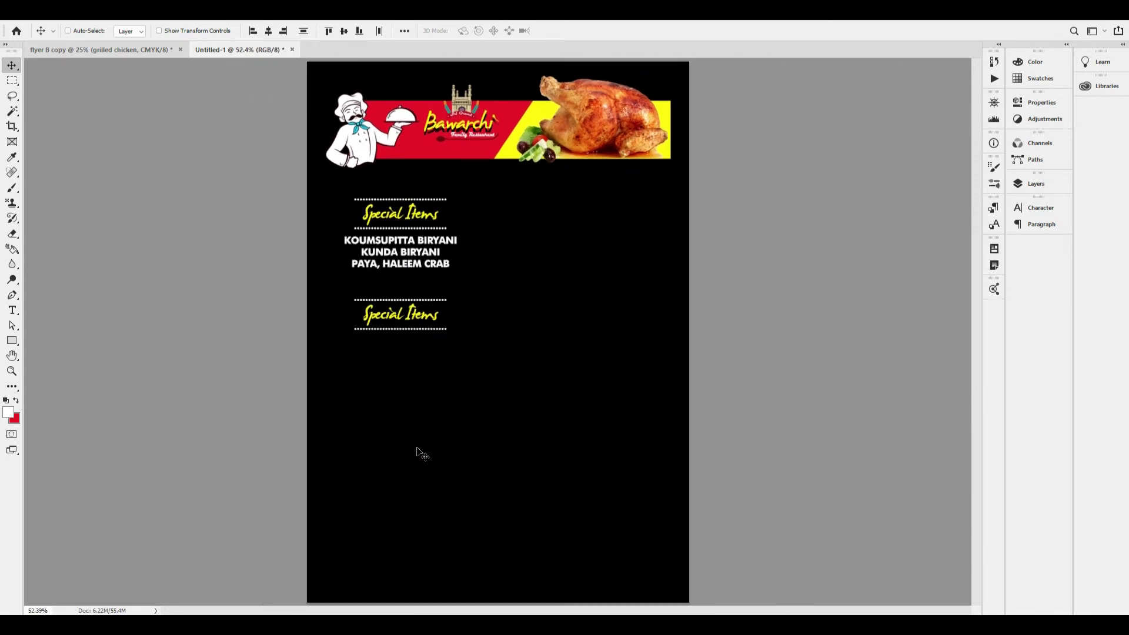
left_click_drag(423, 329, 447, 477)
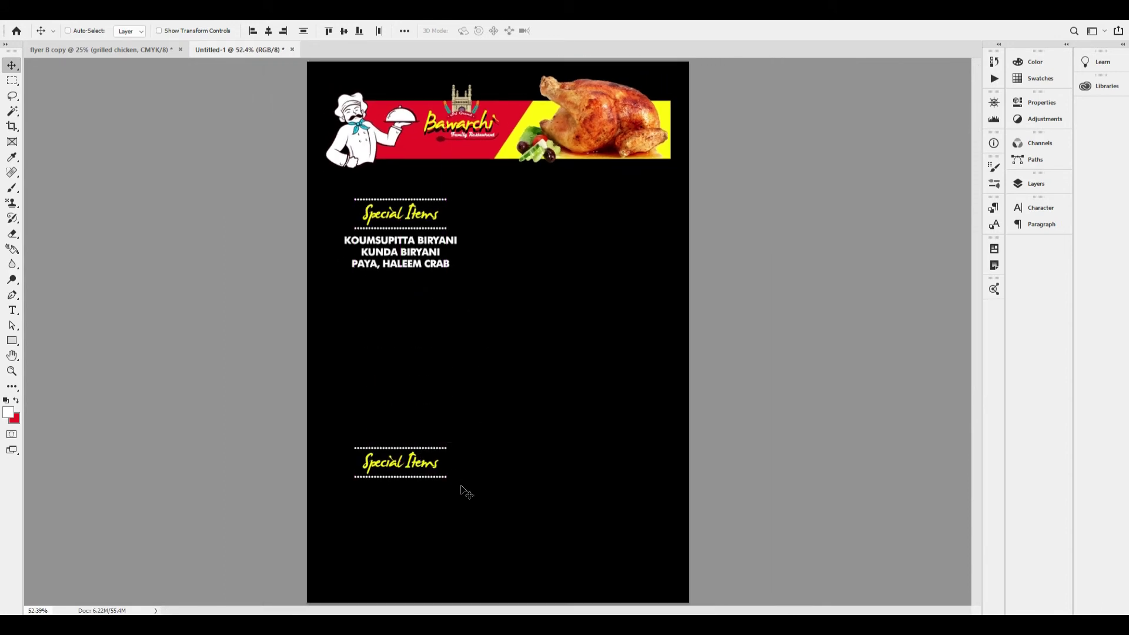
right_click(409, 252)
left_click(438, 257)
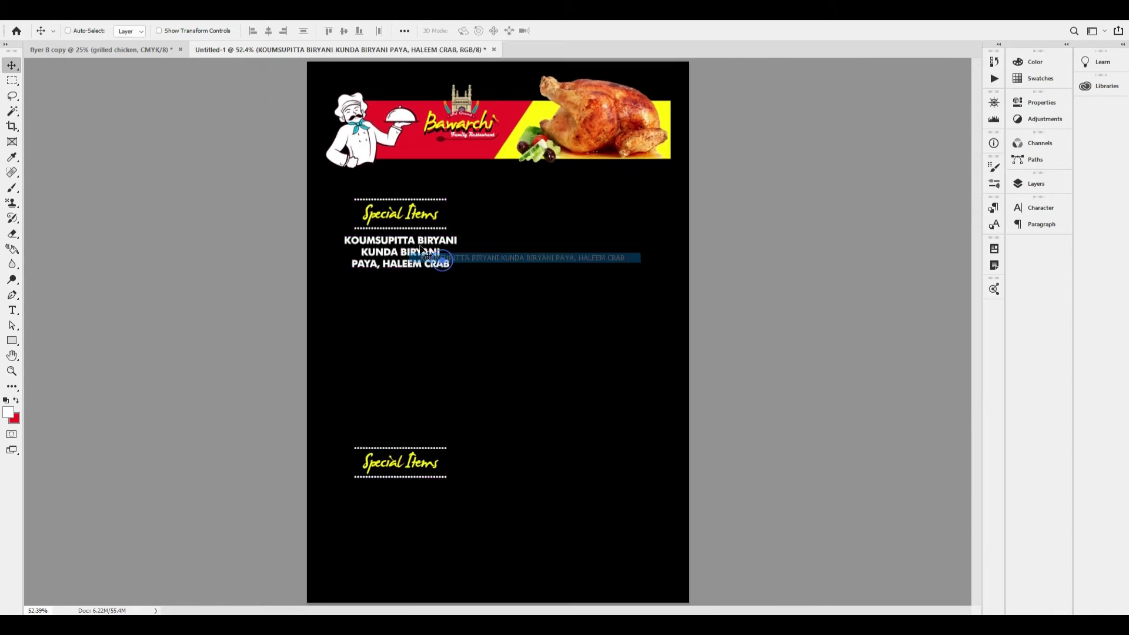
left_click_drag(419, 245, 519, 470)
Replace the copied heading's text with "Tandoori Items".
key("ctrl+minus")
key("t")
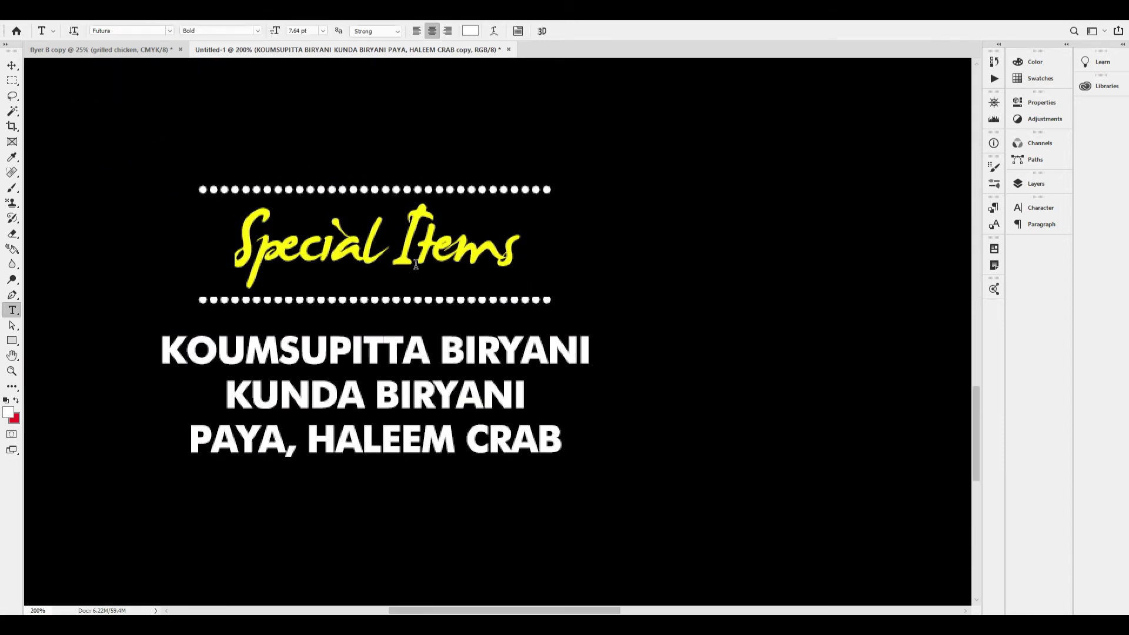
left_click(415, 266)
key("ctrl+a")
type("TAN")
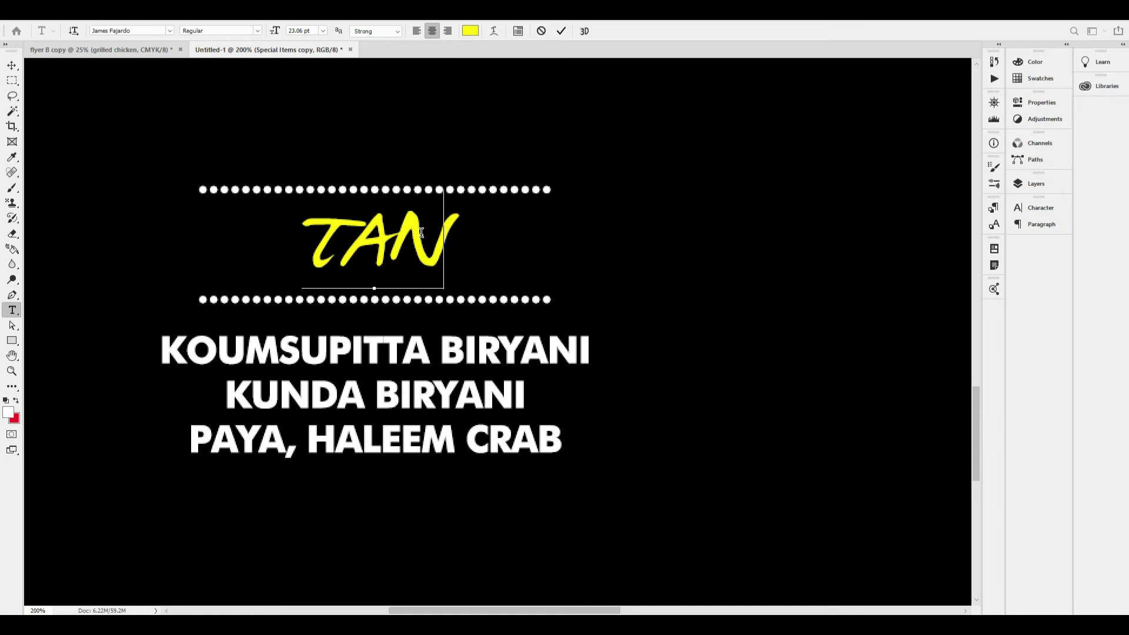
key("BackSpace")
key("BackSpace")
key("BackSpace")
type("Tand")
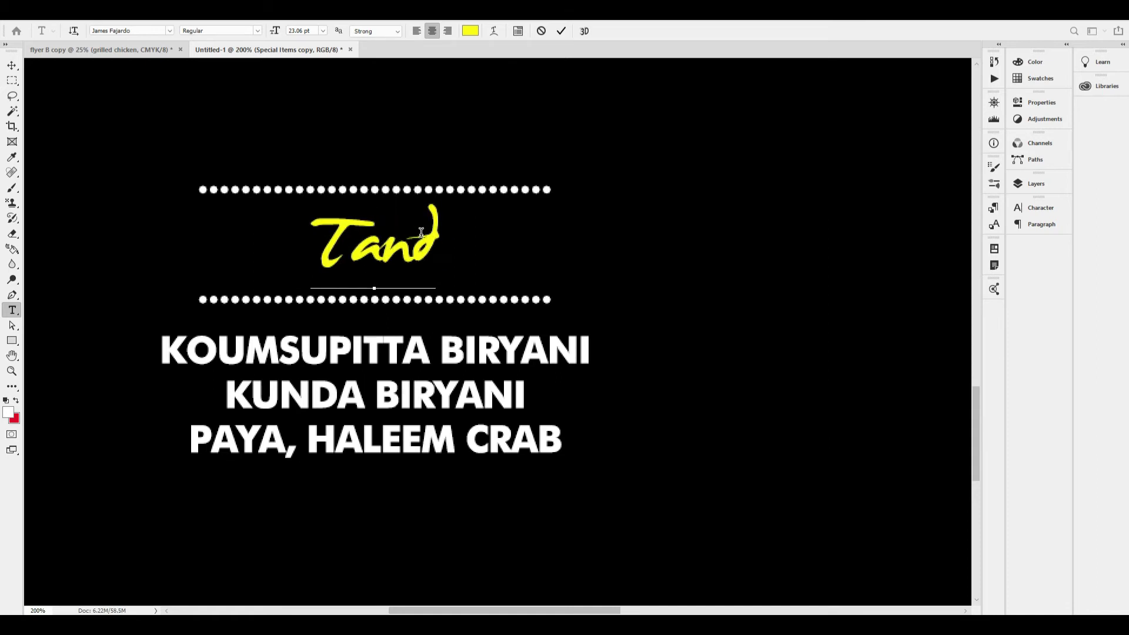
type("oori Items")
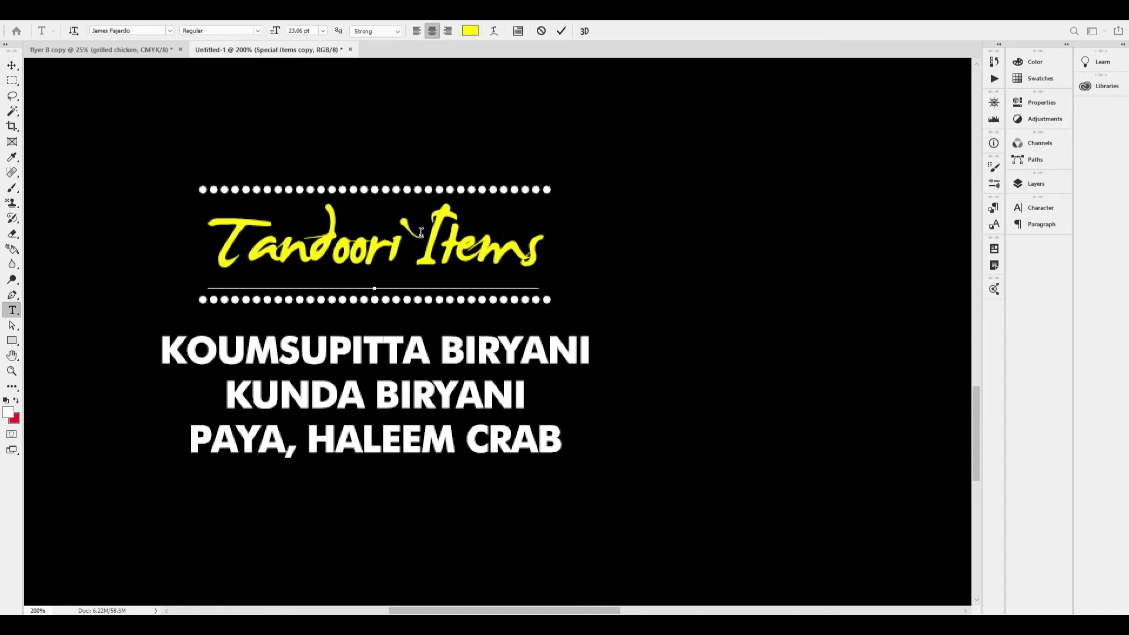
key("ctrl+Return")
Replace the copied item list's text with the lines "murgh musallam" and "tanoori matnthouse".
left_click(411, 361)
key("ctrl+a")
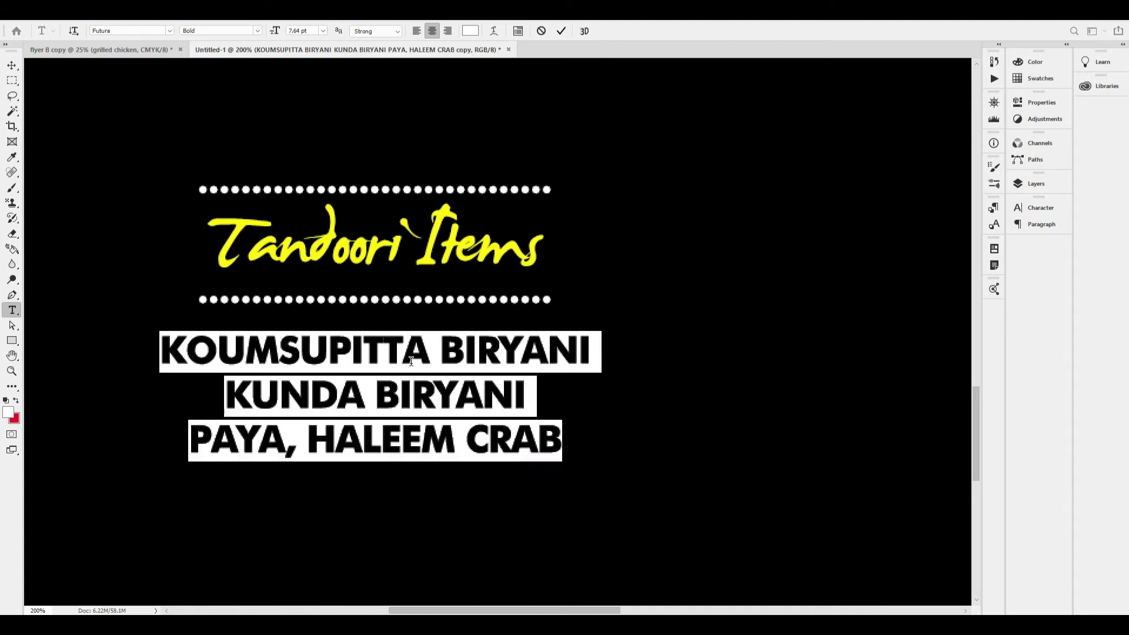
type("murg")
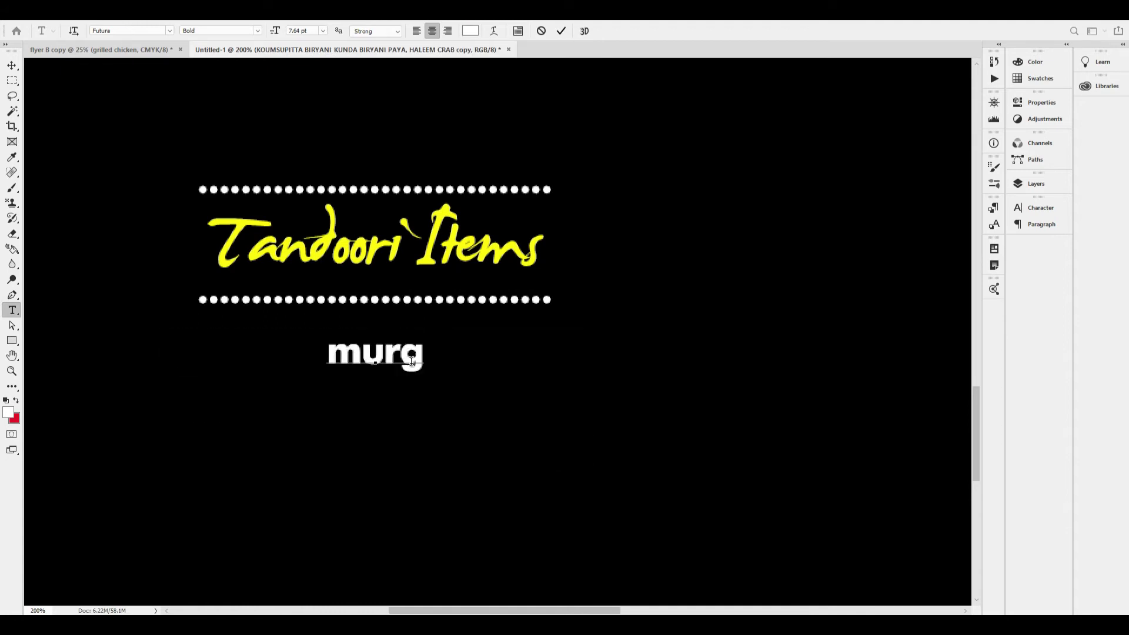
type("h musallam")
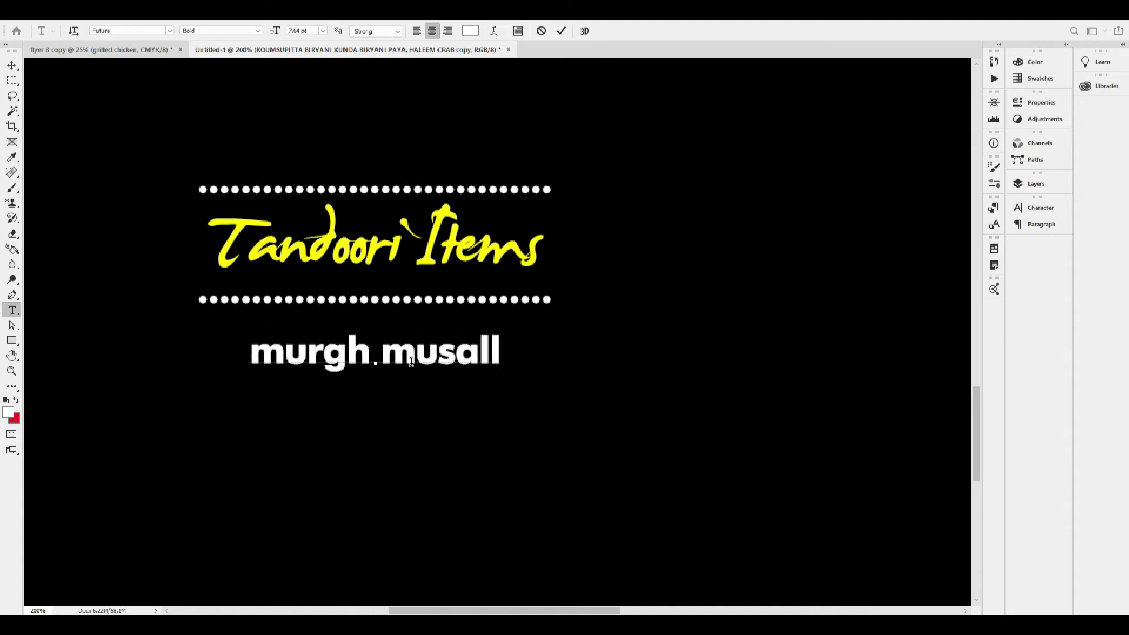
key("Return")
type("tanood")
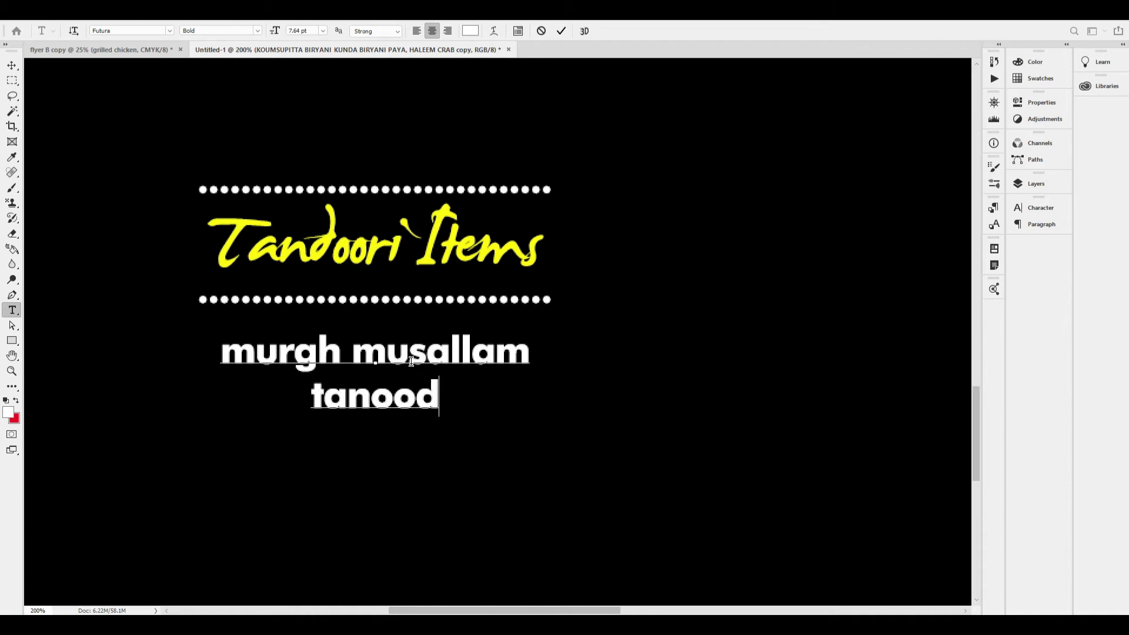
key("BackSpace")
type("ri ma")
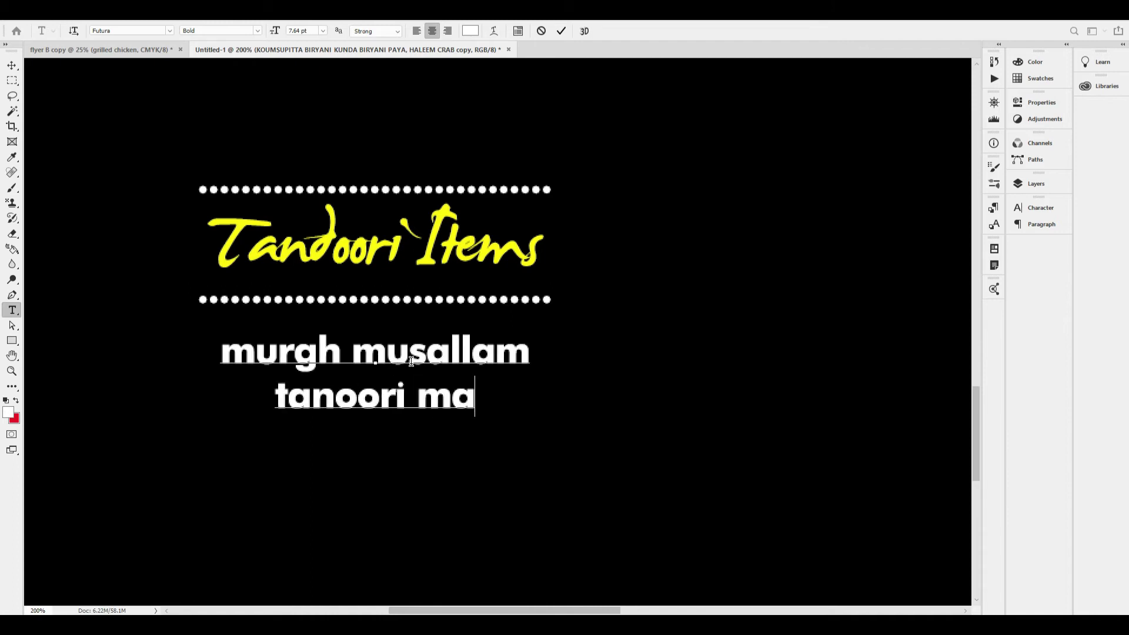
type("tn")
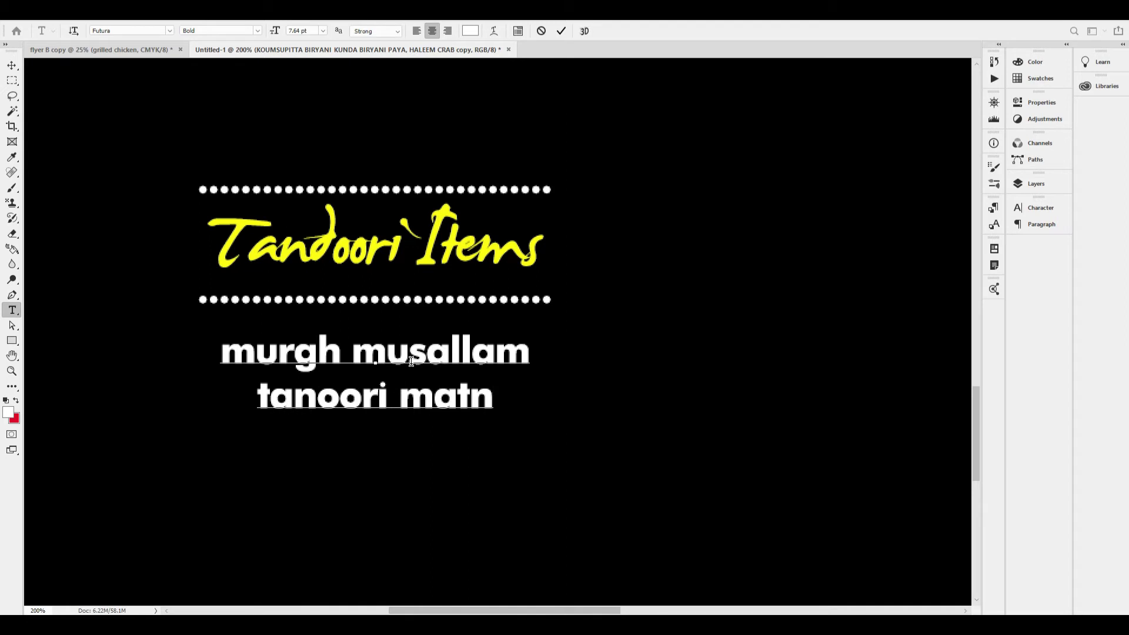
type("thouse")
Add the lines "rumali roti", "butternon", "tandoori roti" and "pulka" to the Tandoori item list.
key("Return")
type("ra")
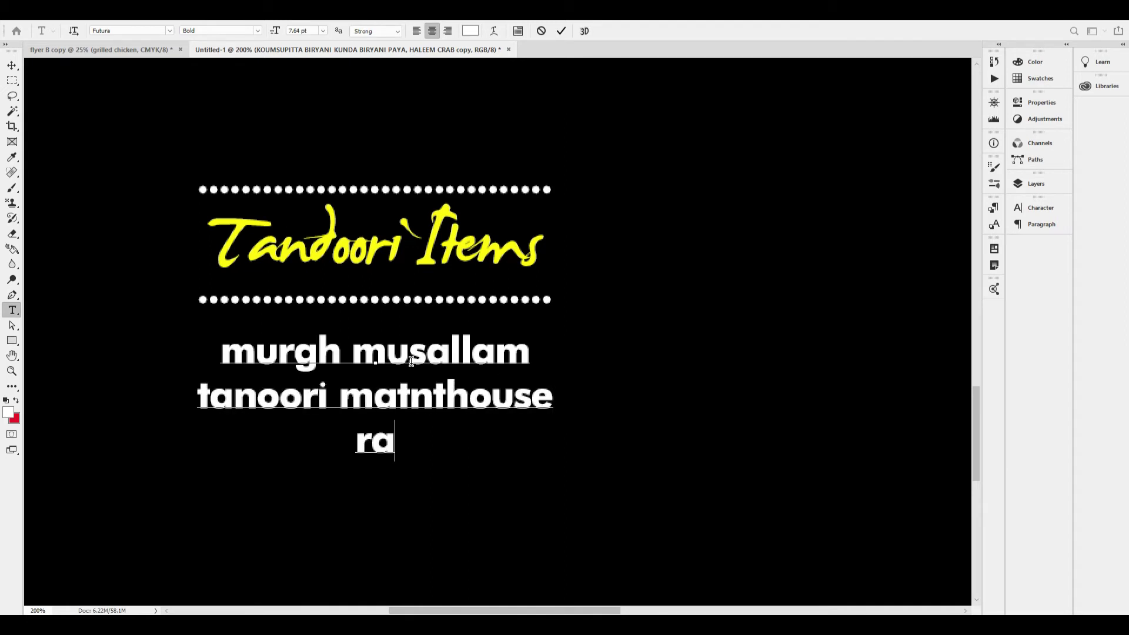
key("BackSpace")
type("umali rot")
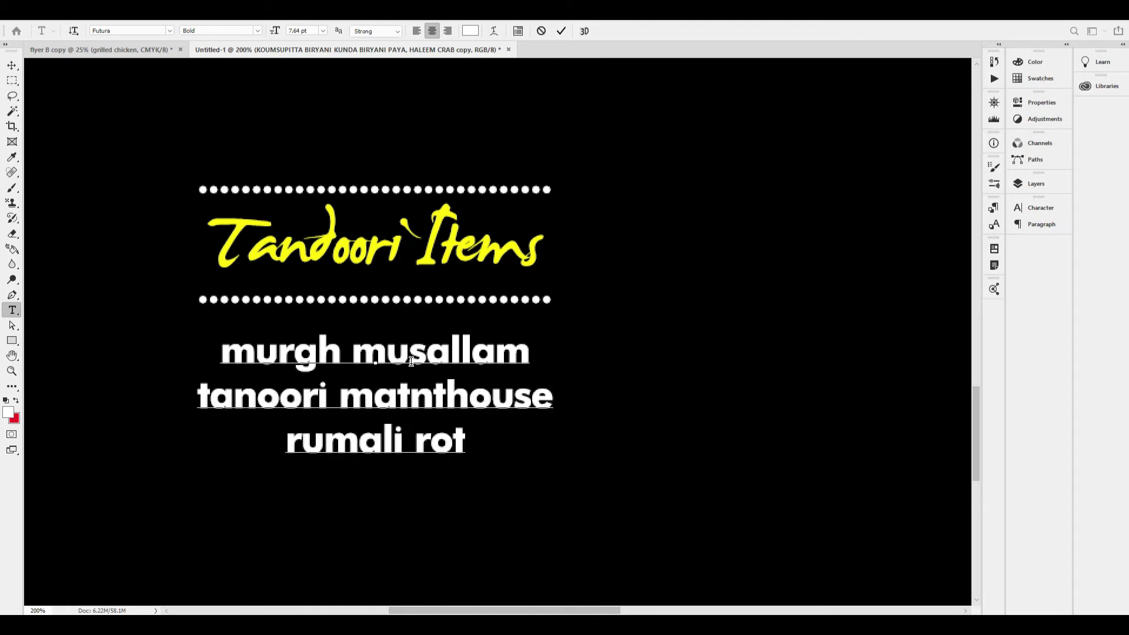
type("i ")
type("buttero")
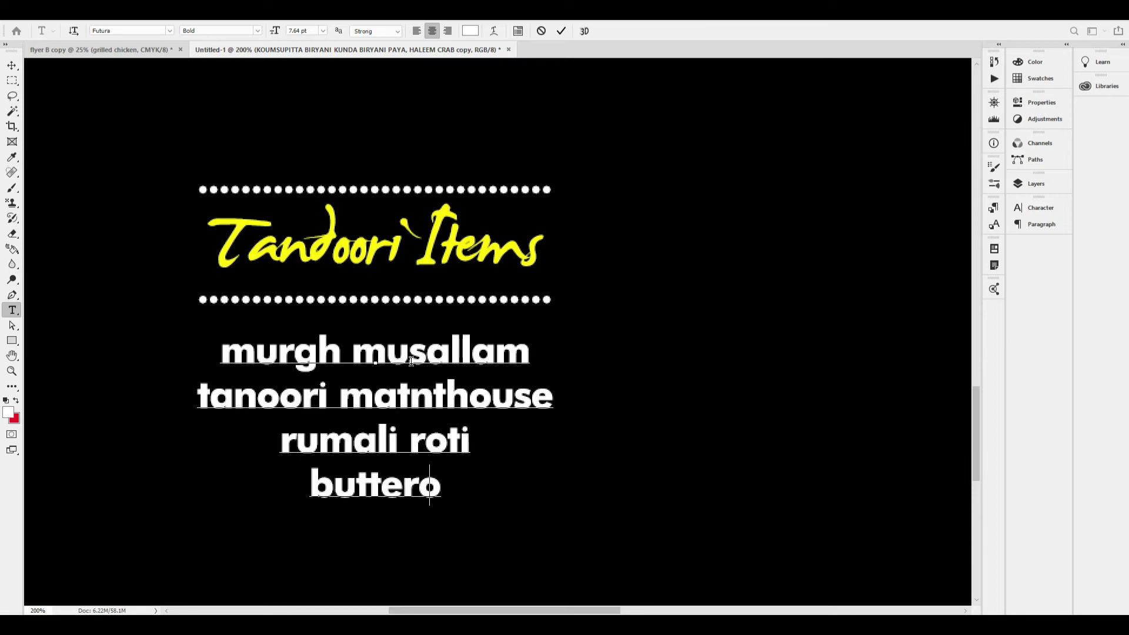
key("BackSpace")
type("non")
key("Return")
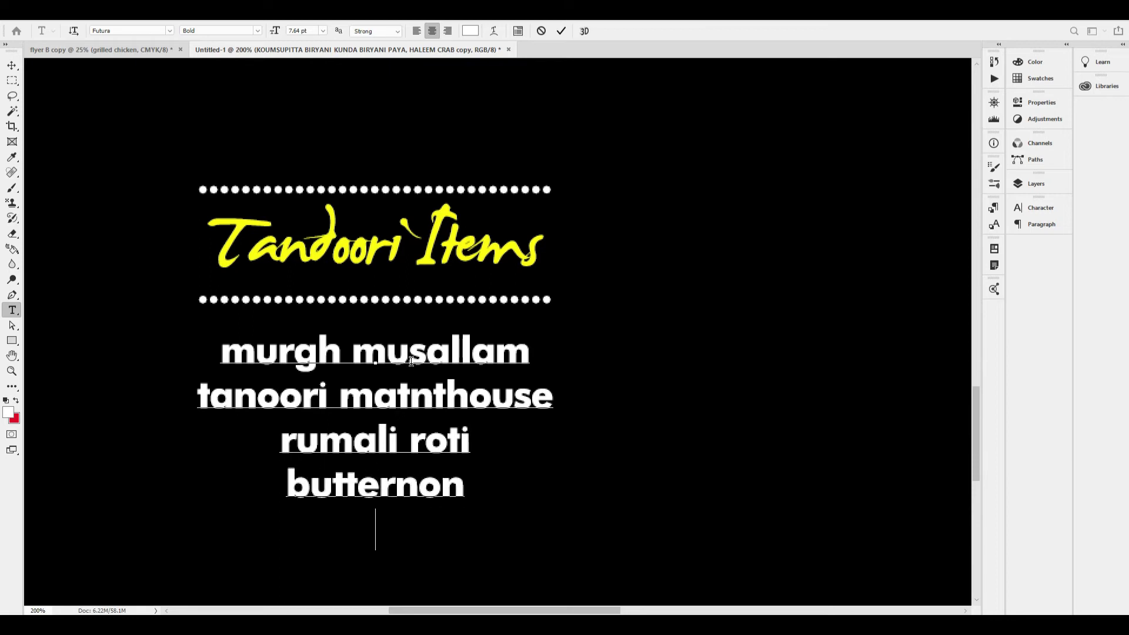
type("tandoori")
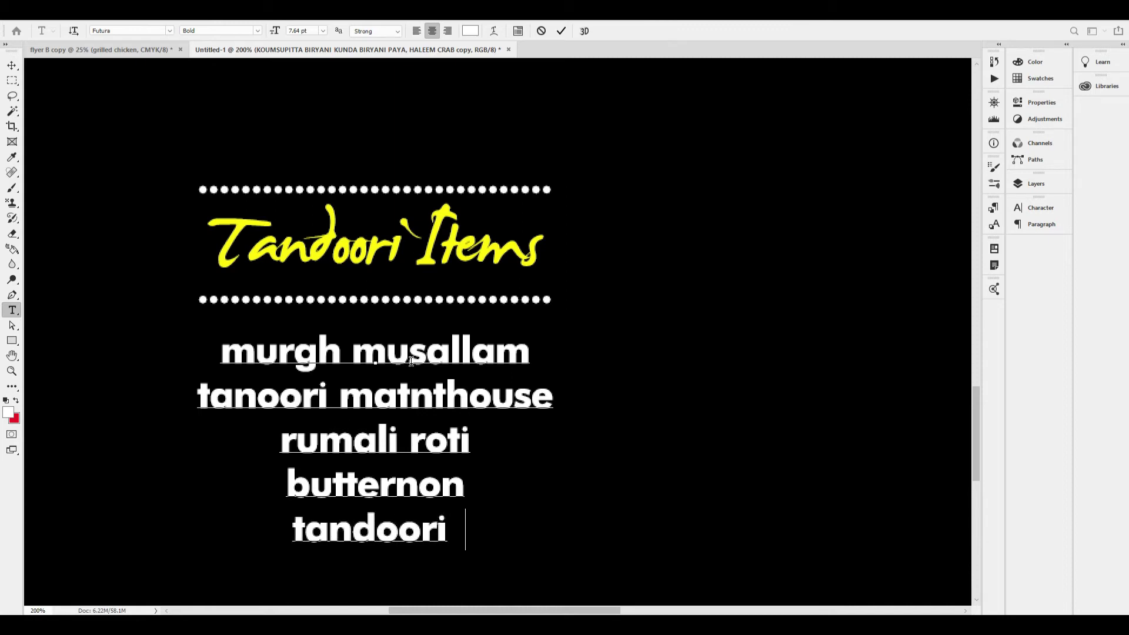
type("roti ")
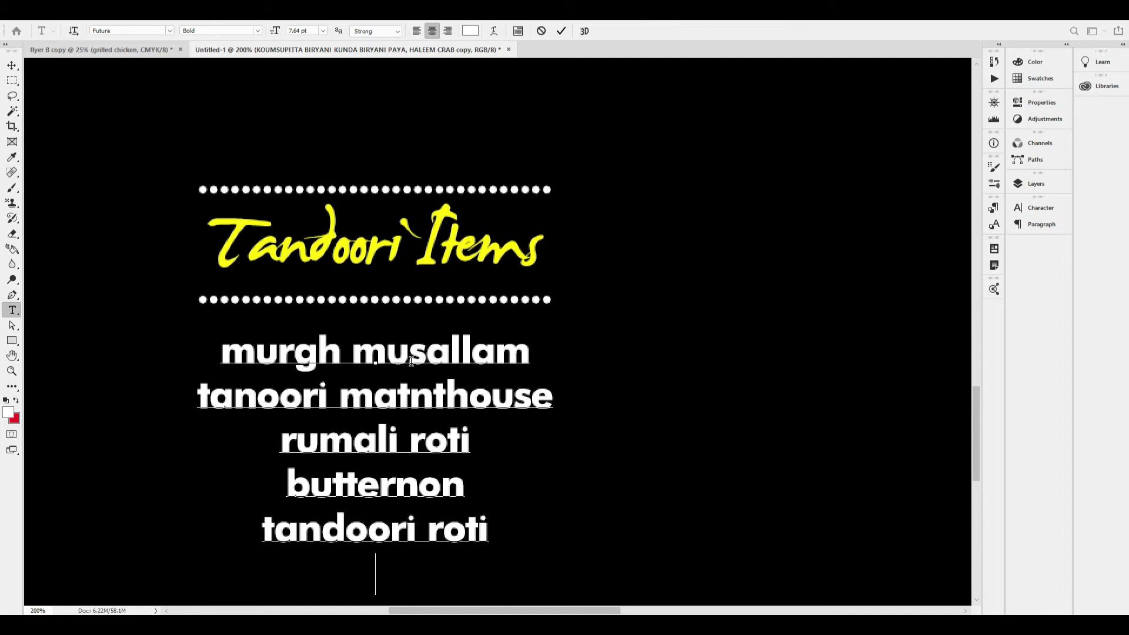
type("pulka")
Set the whole Tandoori item list in all caps and commit the text.
key("ctrl+a")
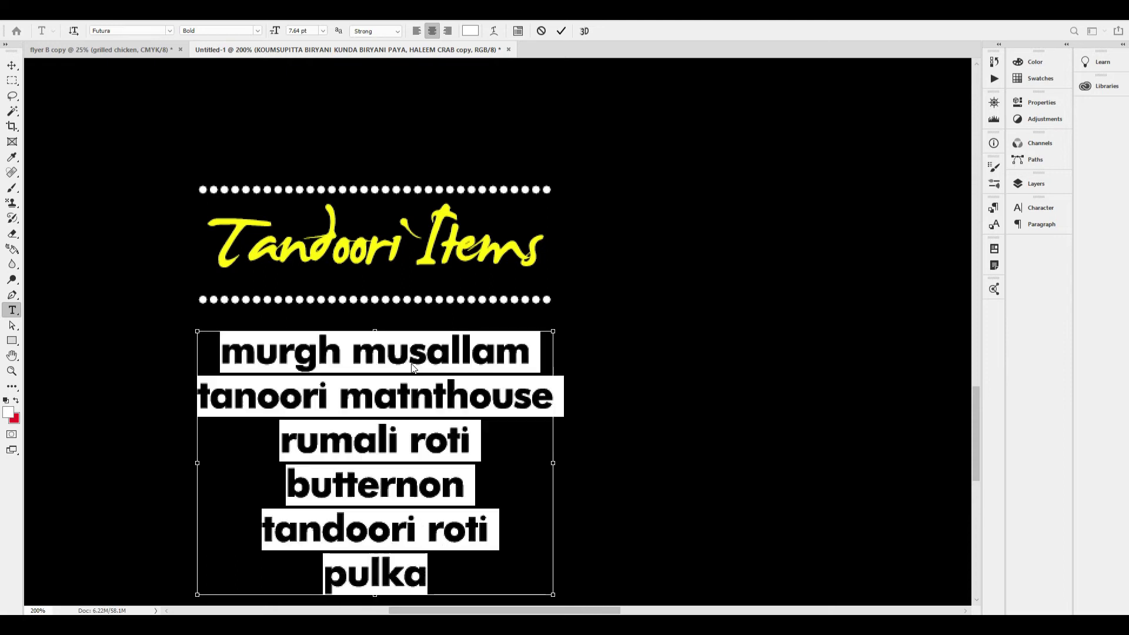
key("ctrl+shift+k")
key("ctrl+Return")
key("v")
key("ctrl+0")
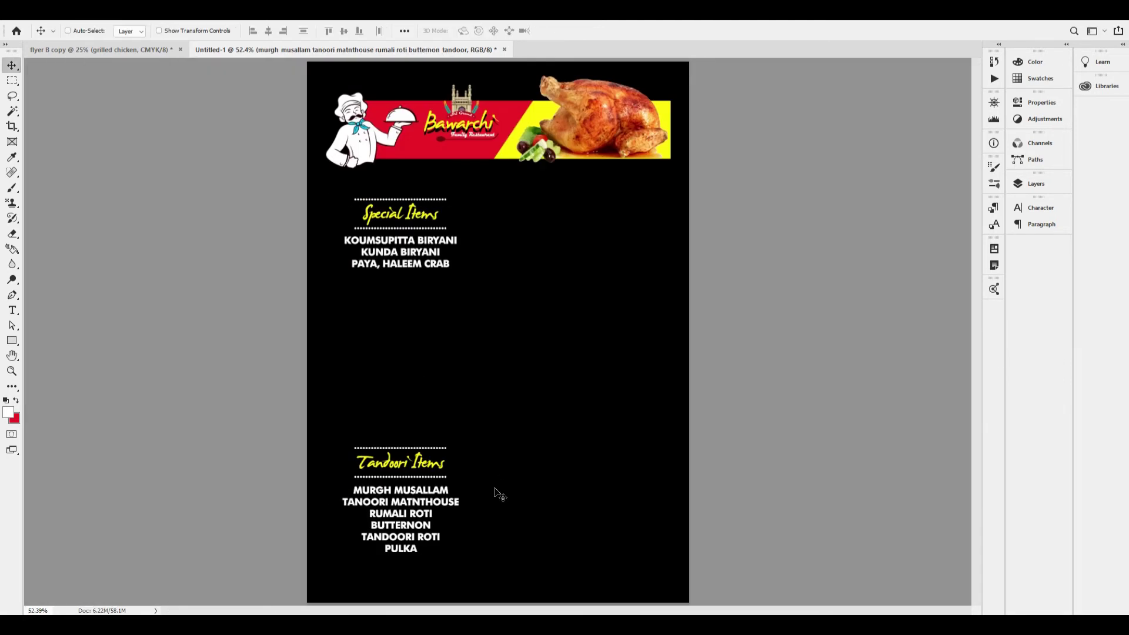
Try moving the Tandoori item list and the Special Items heading on their own.
left_click_drag(415, 521, 423, 544)
key("ctrl+z")
right_click(417, 469)
left_click(435, 470)
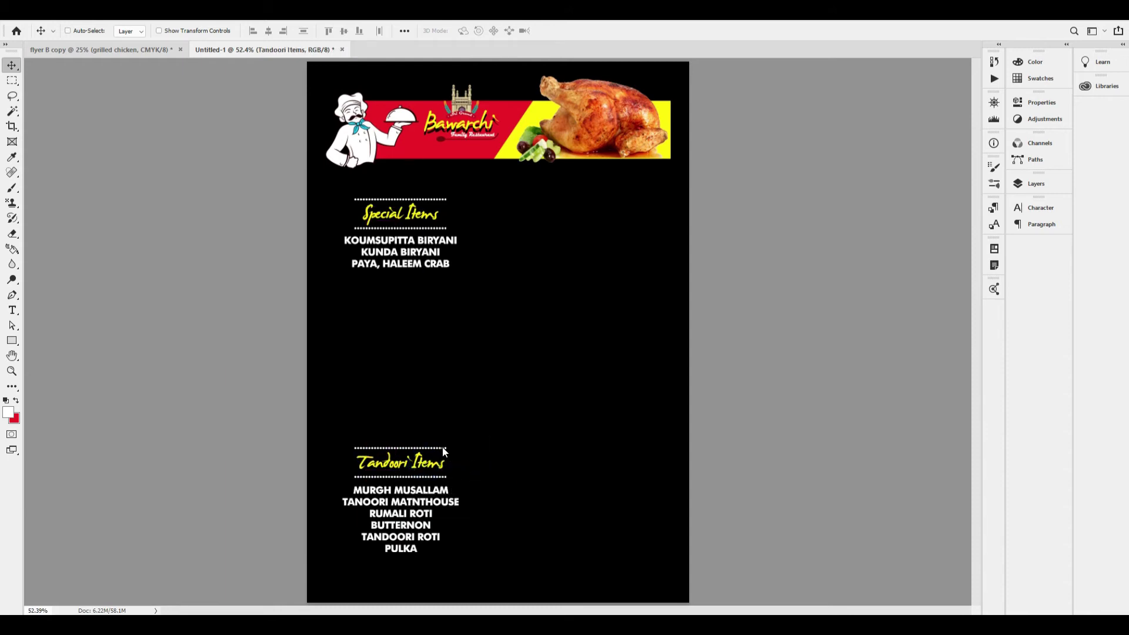
right_click(441, 448)
left_click(410, 217)
right_click(410, 216)
left_click(434, 223)
left_click_drag(424, 219, 579, 271)
key("ctrl+z")
Try adding the Special Items dividers and item list to the layer selection.
right_click(440, 198)
left_click(469, 207, "shift")
key("ctrl+z")
right_click(418, 242)
left_click(435, 248, "shift")
right_click(423, 246)
left_click(455, 250, "shift")
key("ctrl+z")
right_click(439, 228)
left_click(460, 235, "shift")
key("ctrl+z")
key("ctrl+z")
Try moving the Special Items list together with its lower dotted divider.
right_click(422, 242)
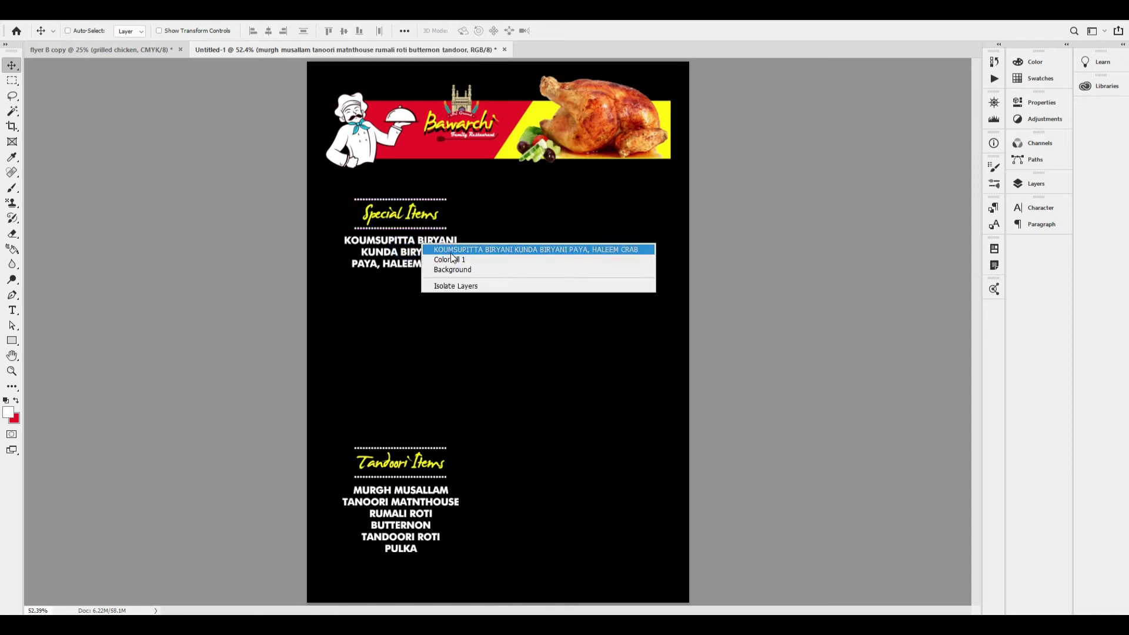
left_click(433, 248)
left_click_drag(425, 245, 439, 218)
key("ctrl+z")
right_click(432, 231)
left_click(447, 234)
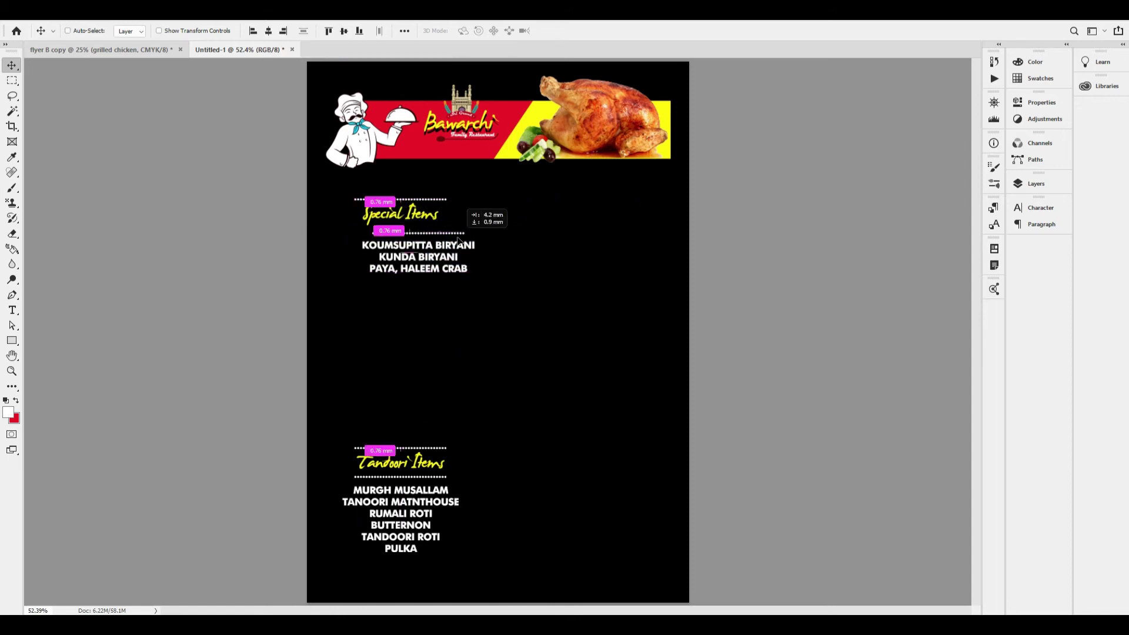
right_click(423, 214)
left_click(435, 220, "shift")
key("ctrl+z")
Duplicate the grouped Special Items heading, dividers and item list into the flyer's right column, level with the original.
left_click_drag(422, 215, 630, 264)
right_click(447, 206)
left_click(464, 206)
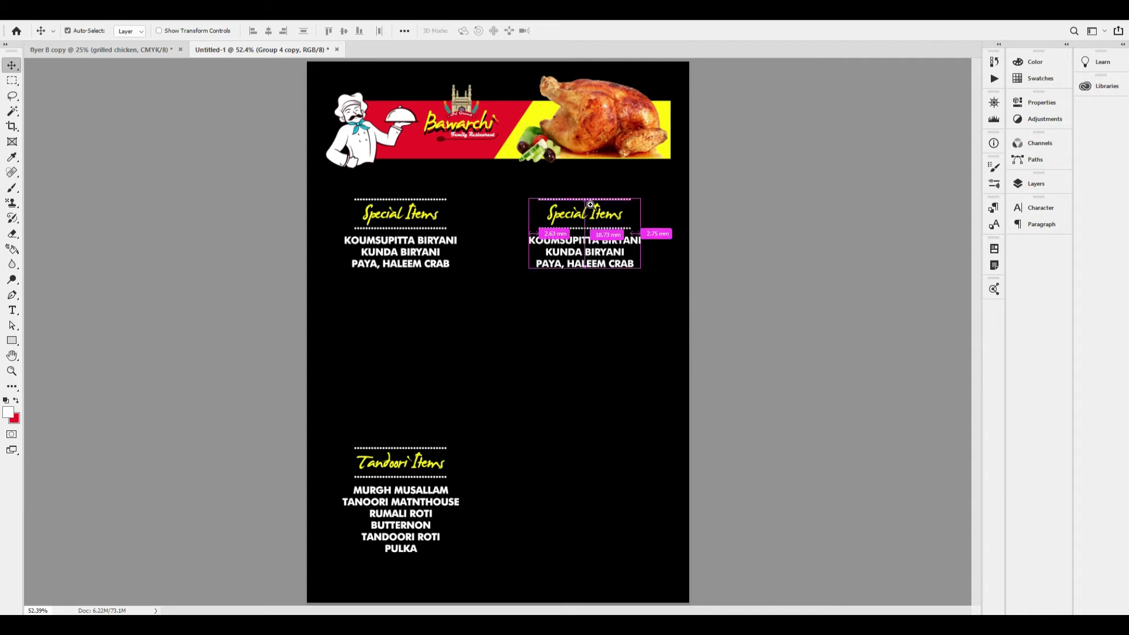
Replace the duplicated block's heading with "Rice Items" and commit the text.
left_click_drag(590, 205, 670, 259)
double_click(695, 230)
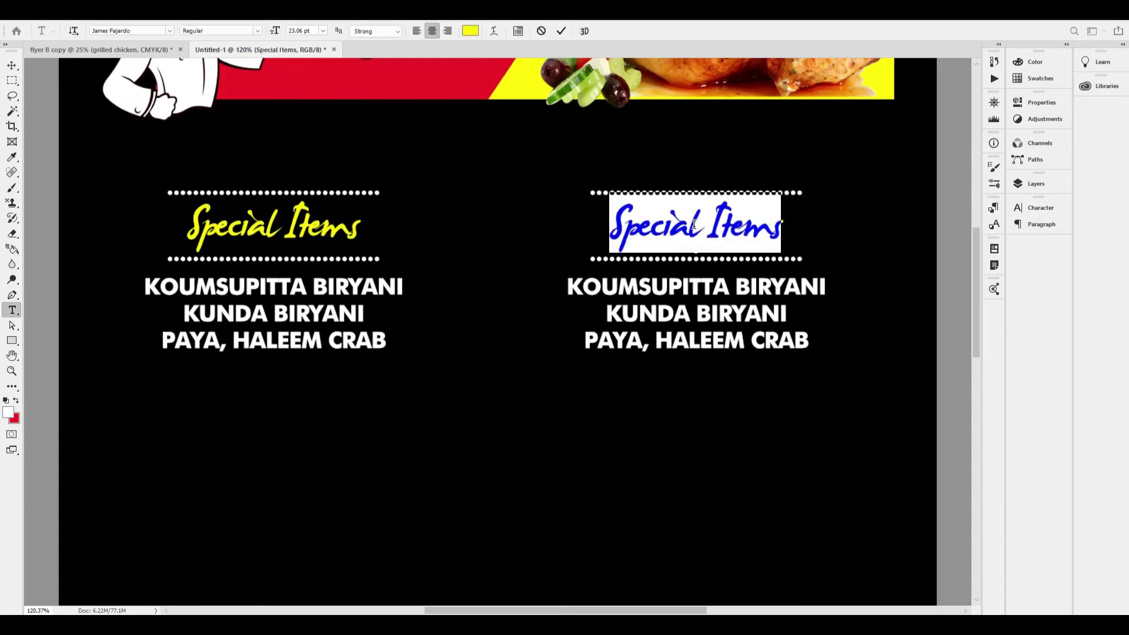
type("Re")
key("BackSpace")
type("ice hit")
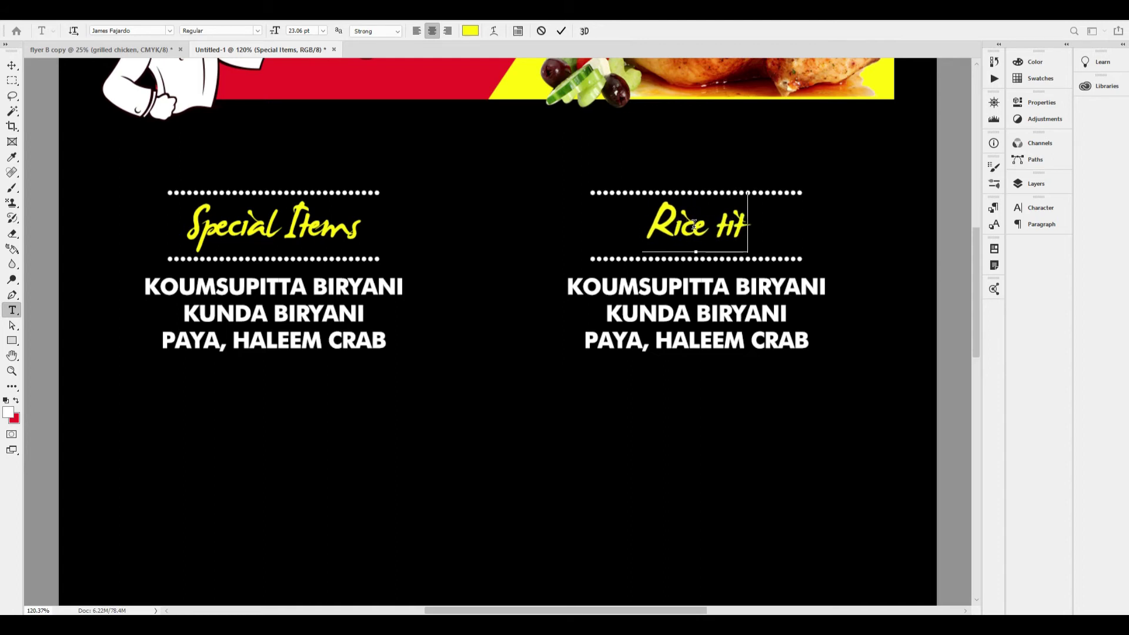
type("sm")
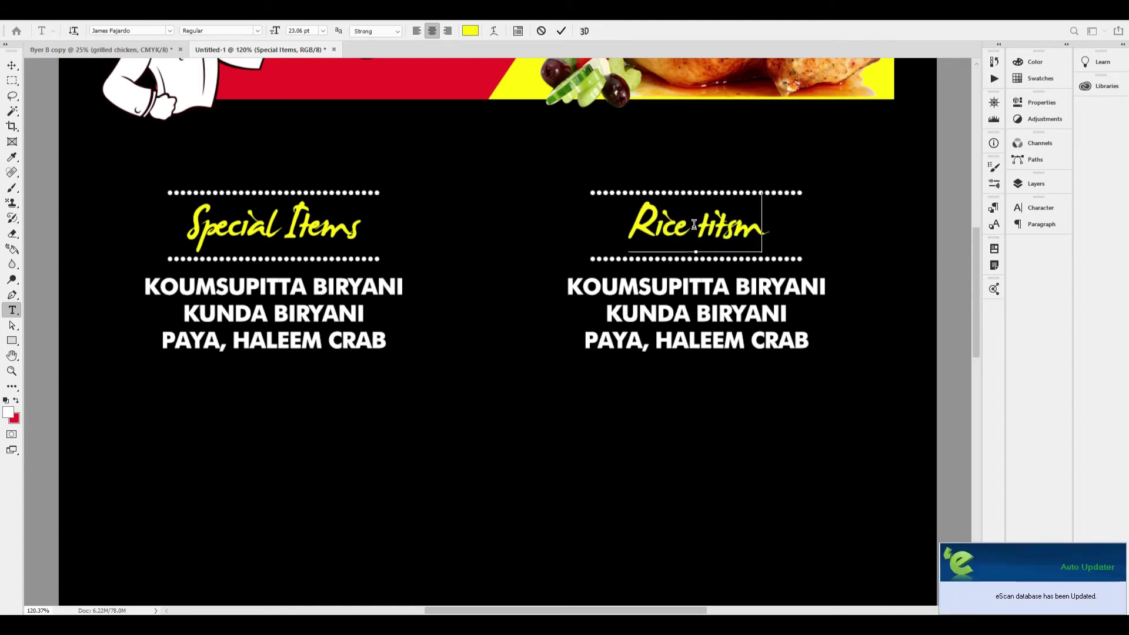
key("BackSpace")
key("BackSpace")
key("BackSpace")
key("BackSpace")
key("BackSpace")
type("Ite")
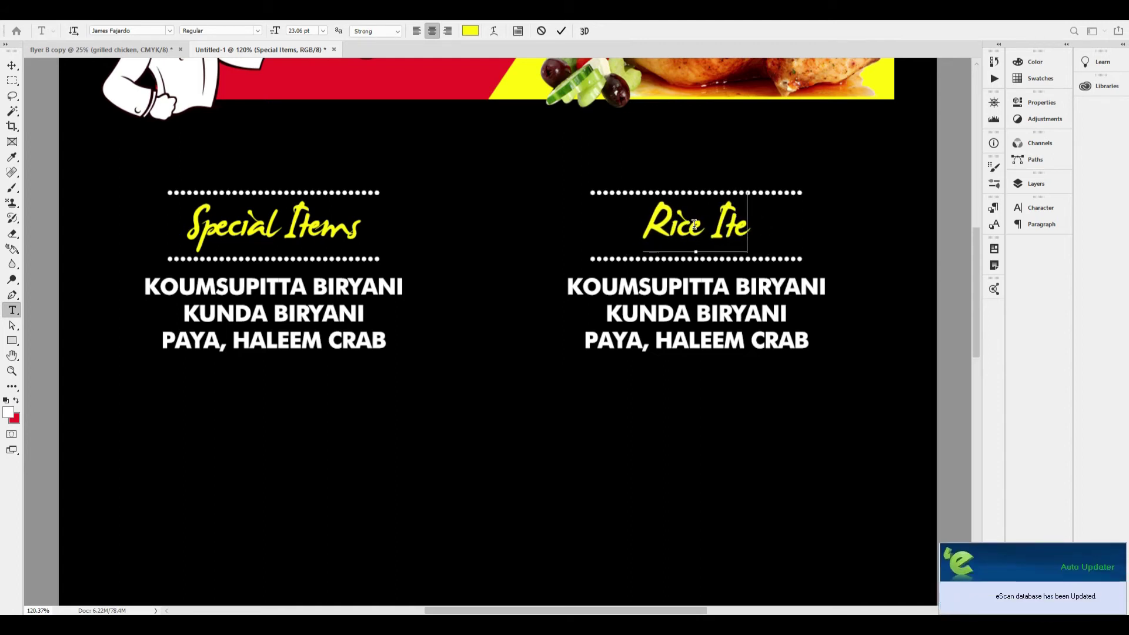
type("ms")
key("ctrl+Return")
Replace the item list under Rice Items with the lines "chicken dum biryani", "mutton dum biryani" and "prawns biryani".
left_click(745, 315)
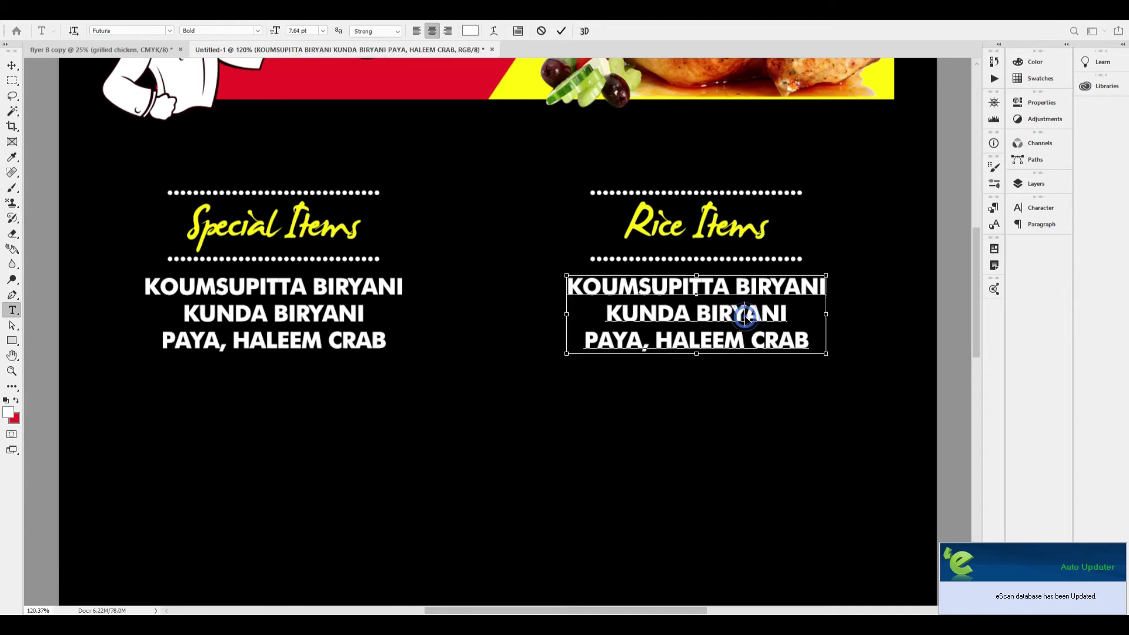
key("ctrl+a")
type("chicken ")
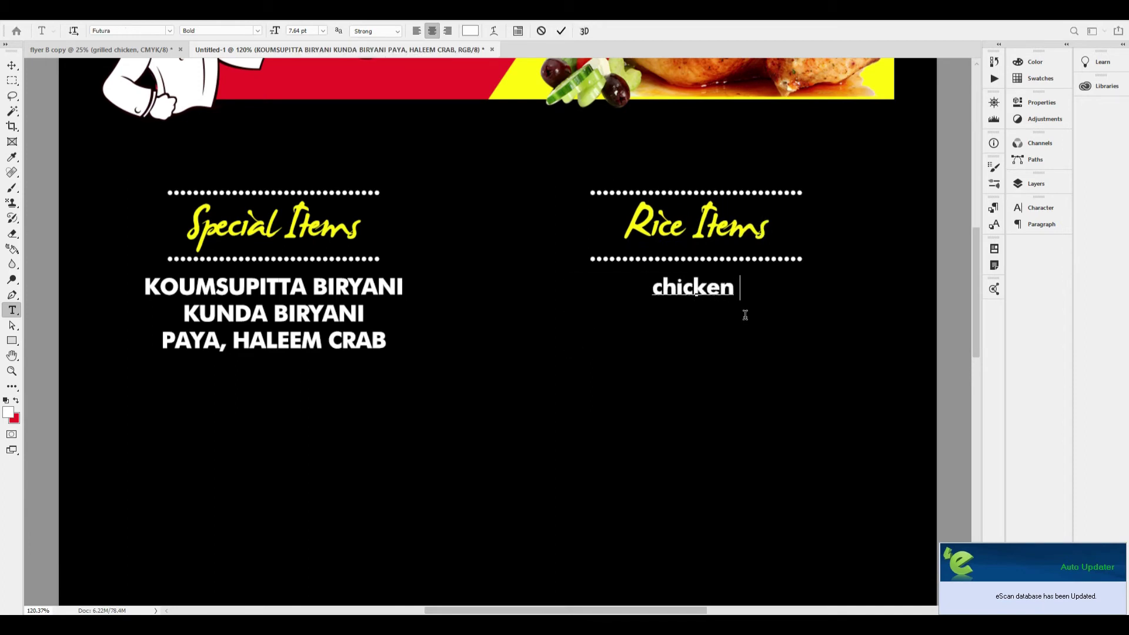
type("dum b")
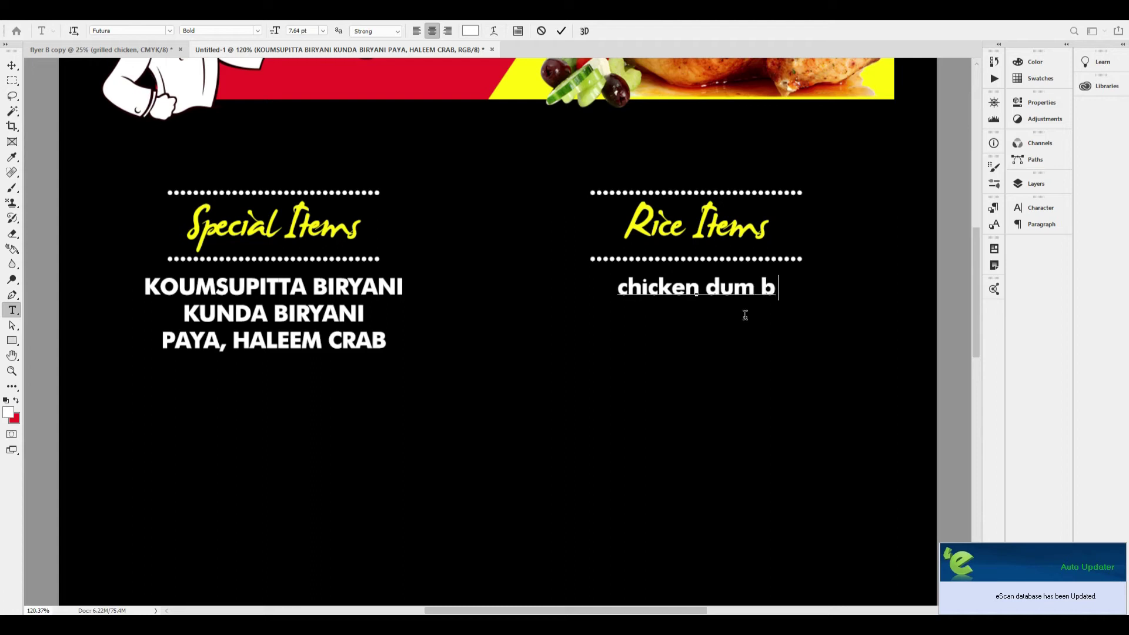
type("iryani")
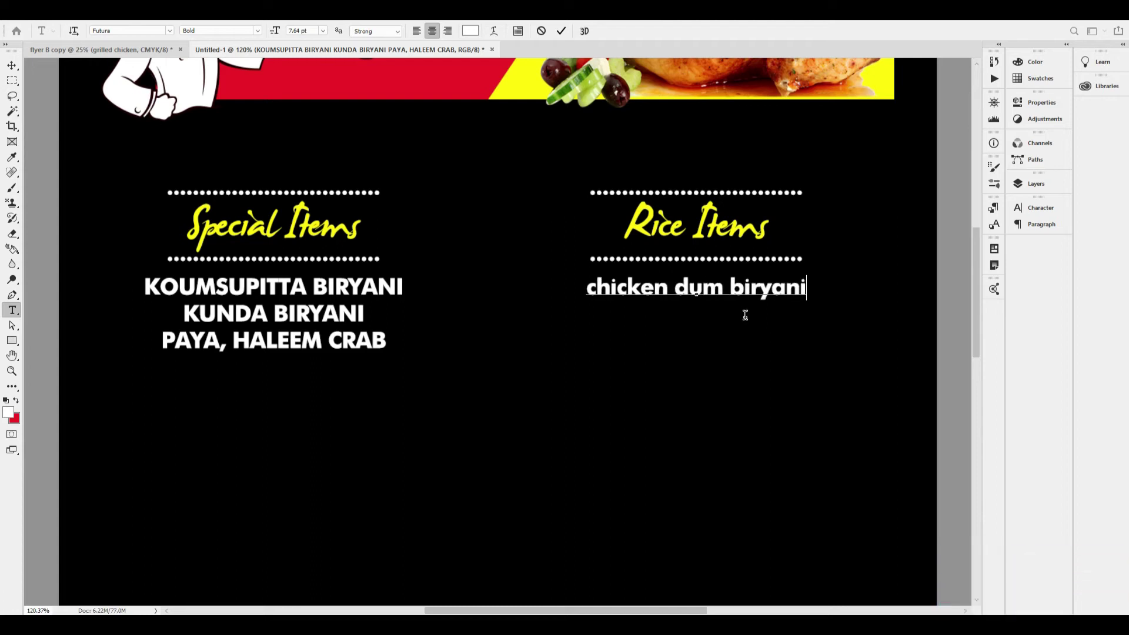
key("Return")
type("mutt")
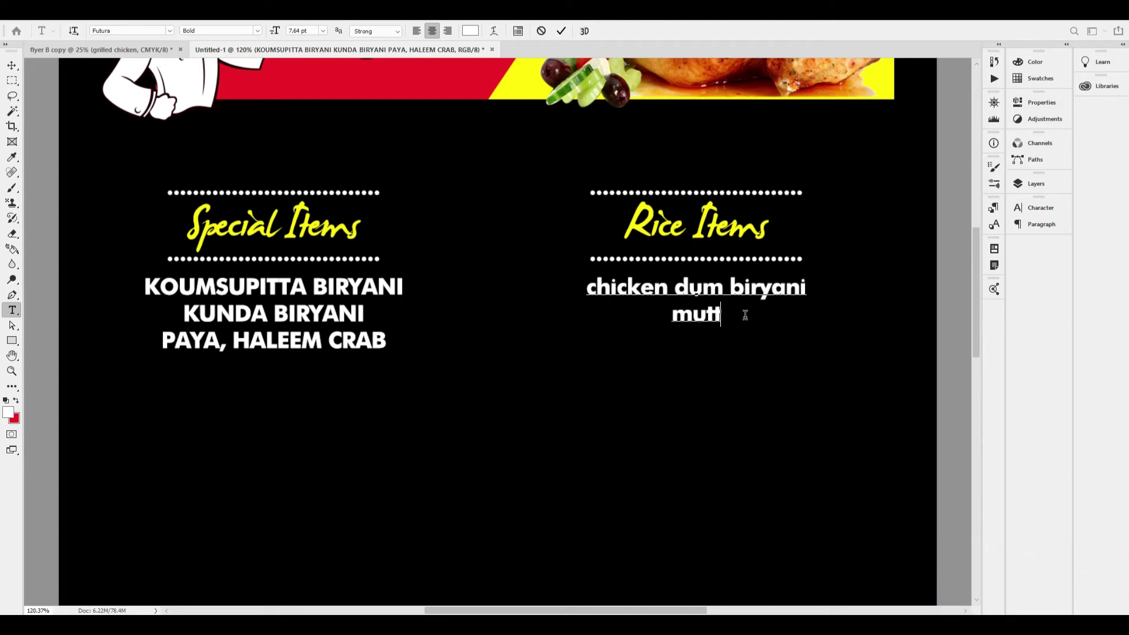
type("on dum biryani")
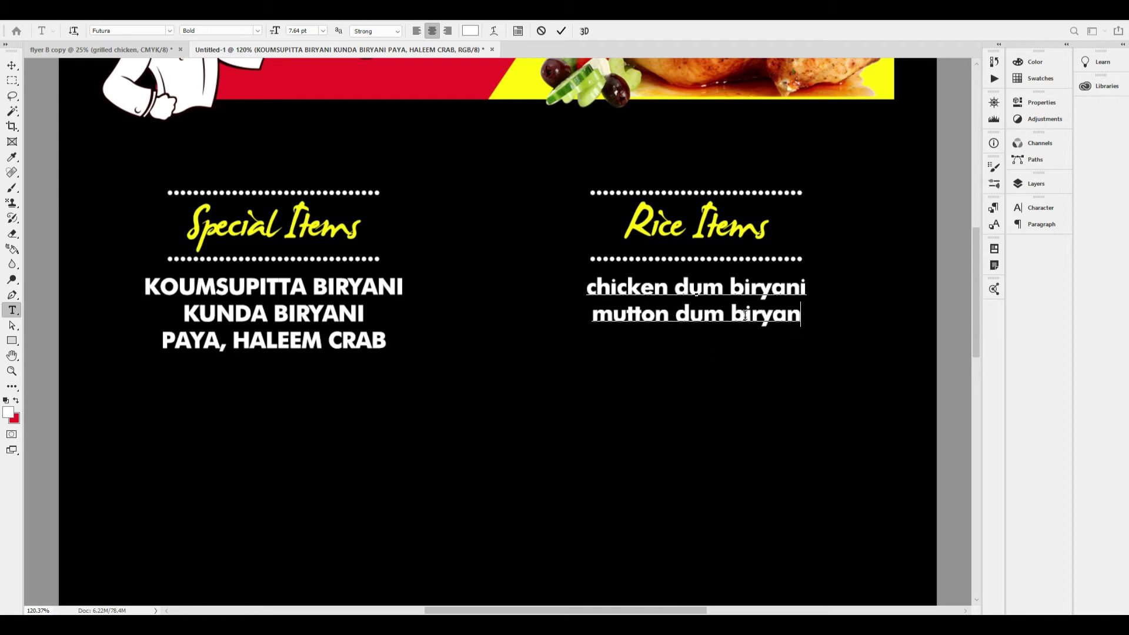
key("Return")
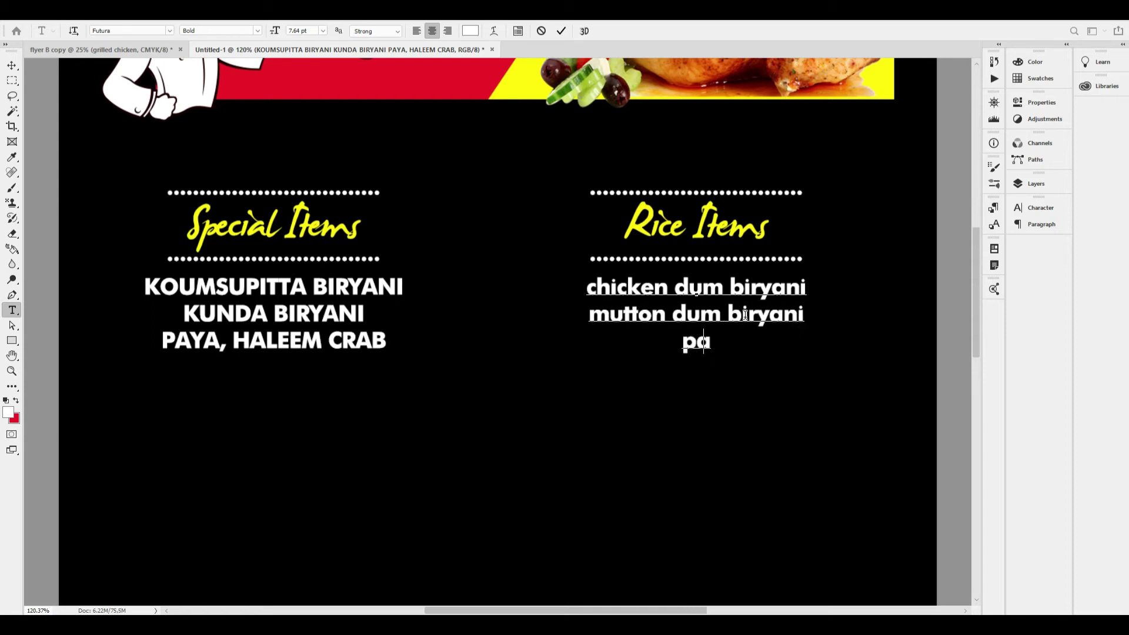
type("prawns b")
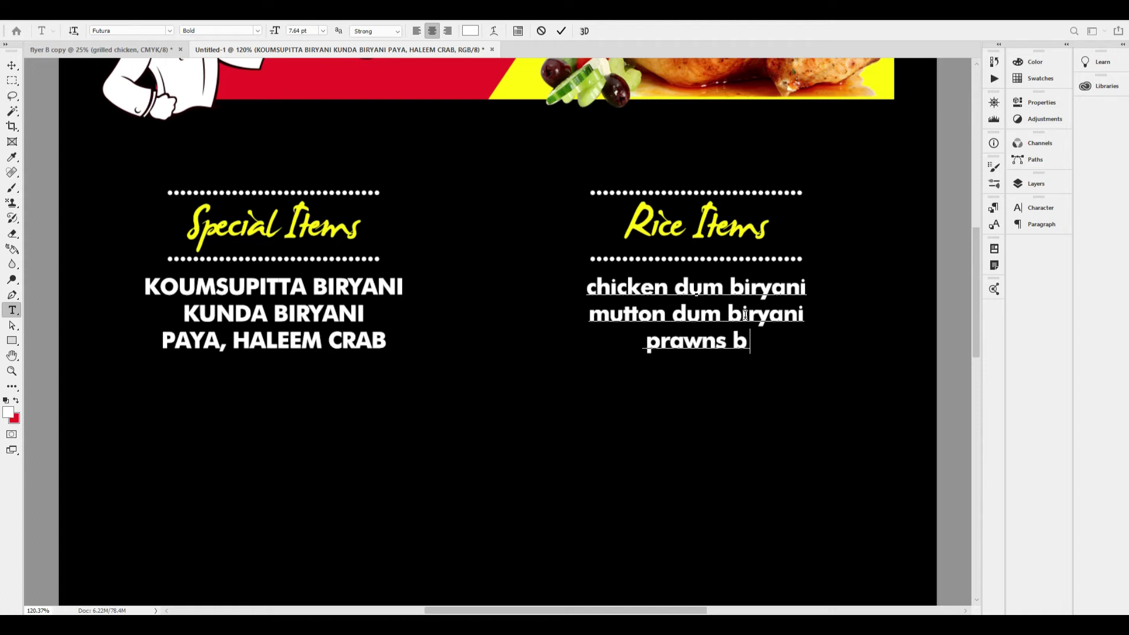
type("iryani")
Add the lines "fish biryani", "tandoori biryani", "paneer biryani", "veg biryani" and "egg biryani" to the Rice Items list.
type("fish")
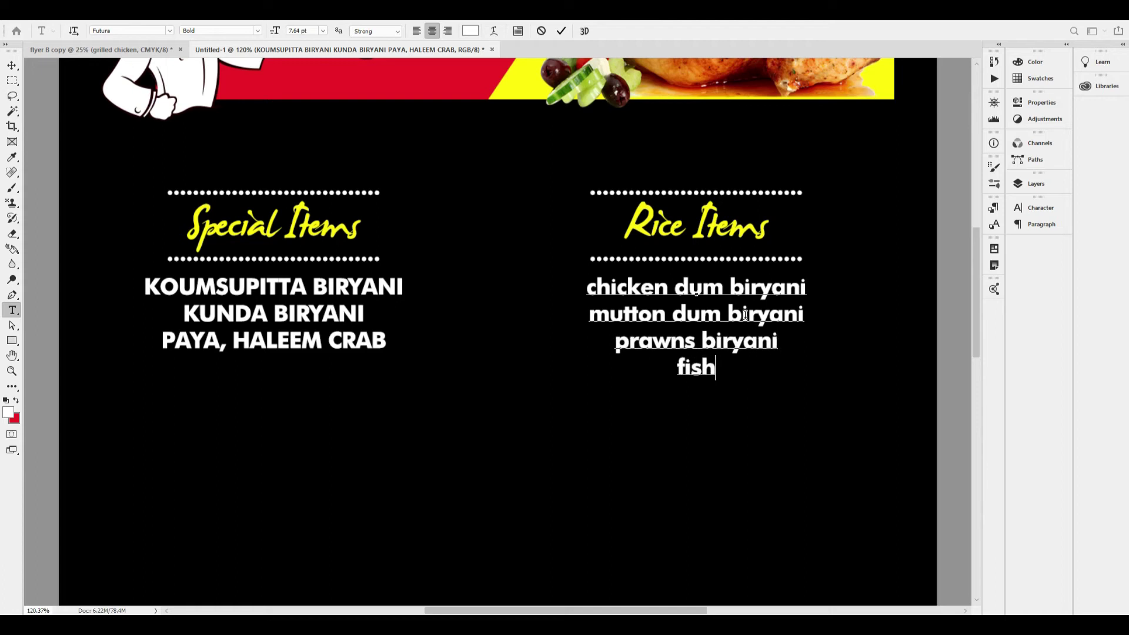
type(" biryani")
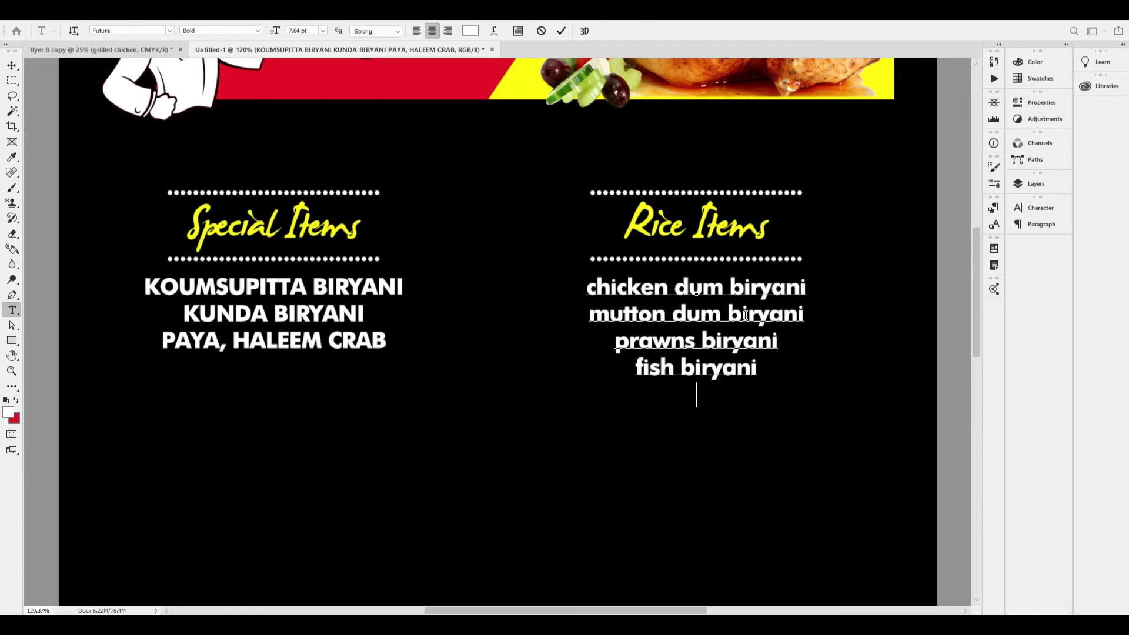
type("tandoori bi")
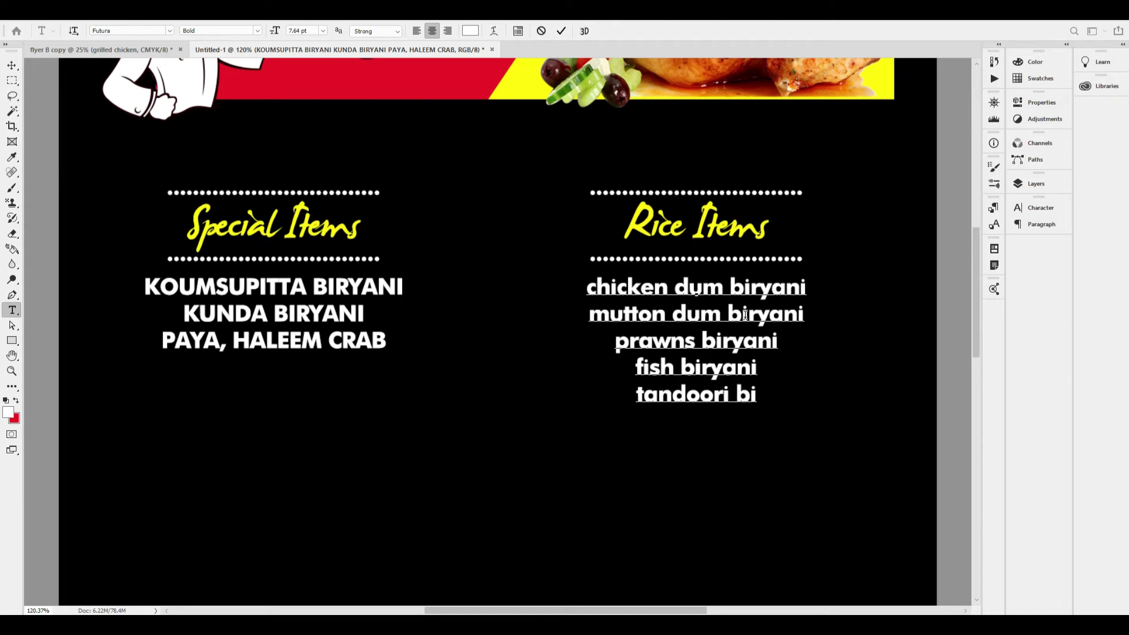
type("ryani")
type("pa")
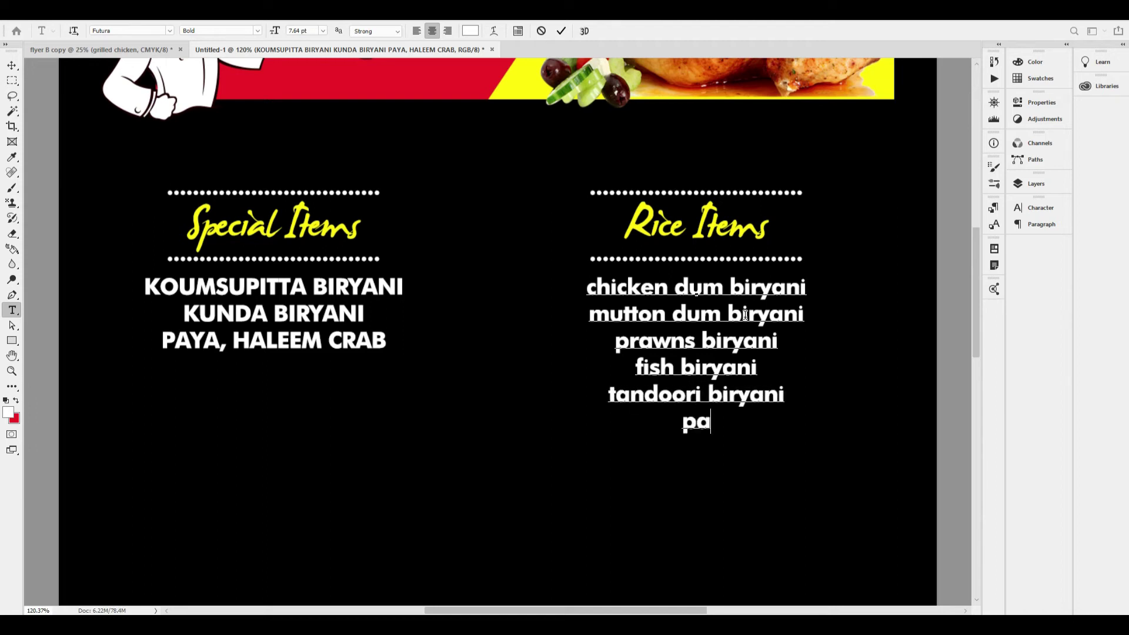
type("neer d")
type("i")
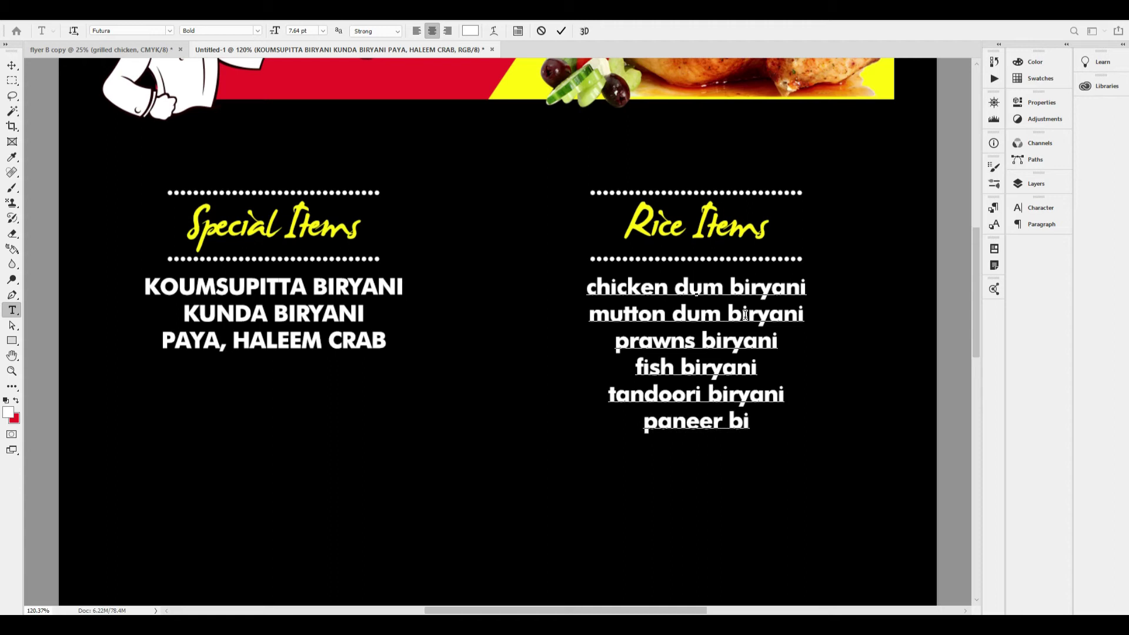
type("ryaniveg")
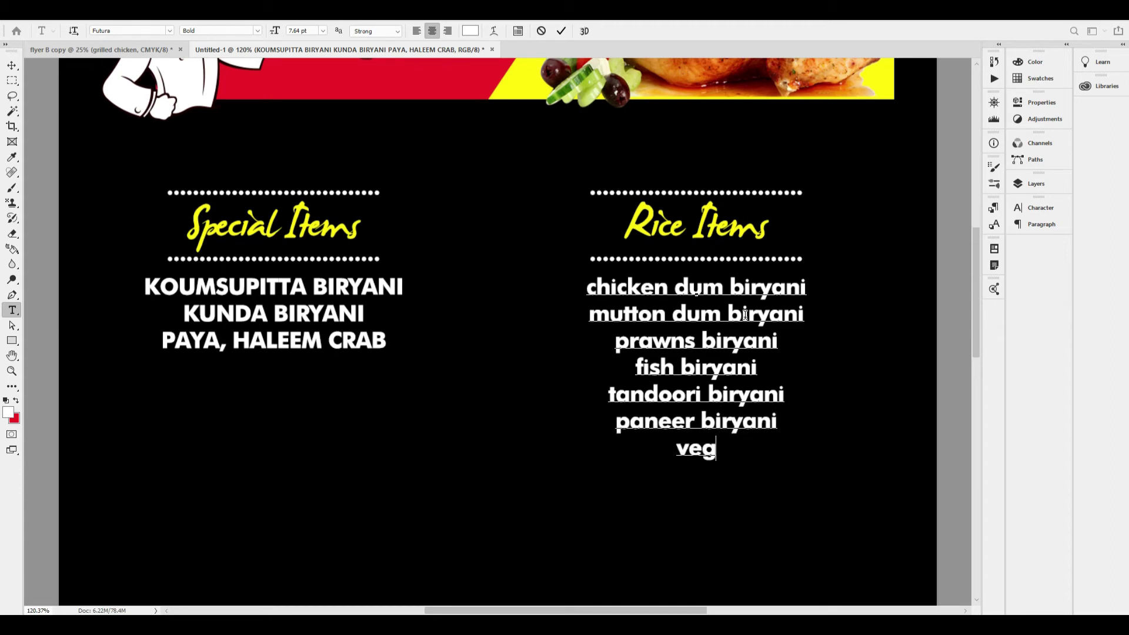
type(" biryani")
key("Return")
type("eg")
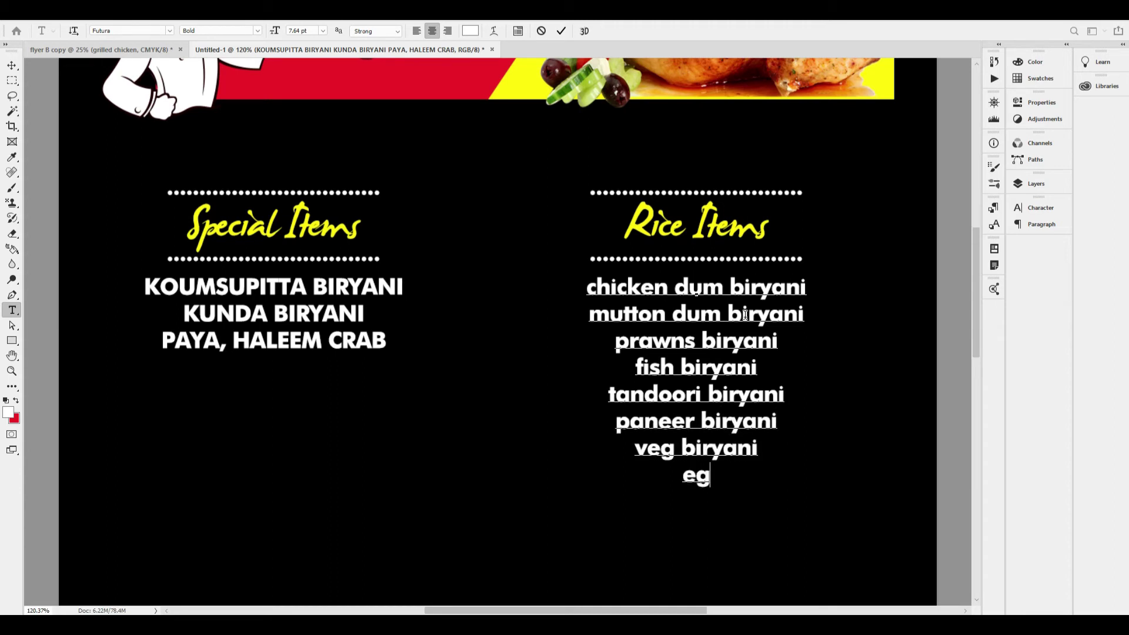
type("g biryani")
Set the whole Rice Items list in all caps and commit the text.
key("ctrl+a")
key("ctrl+shift+k")
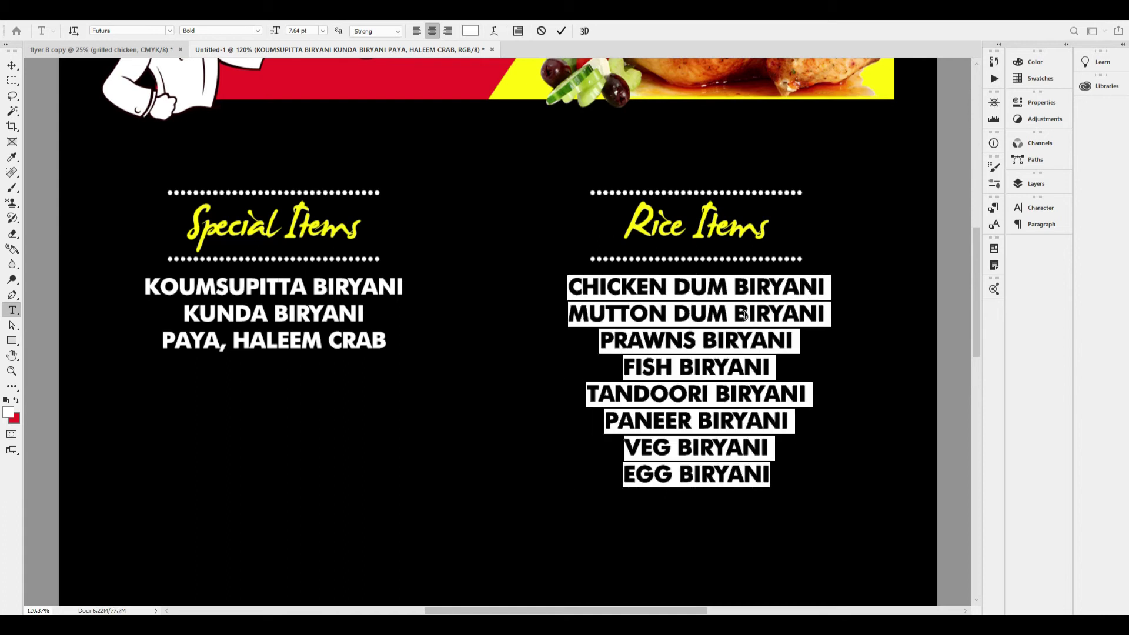
key("ctrl+Return")
Duplicate the Rice Items group directly below the original in the flyer's right column.
key("ctrl+1")
key("ctrl+0")
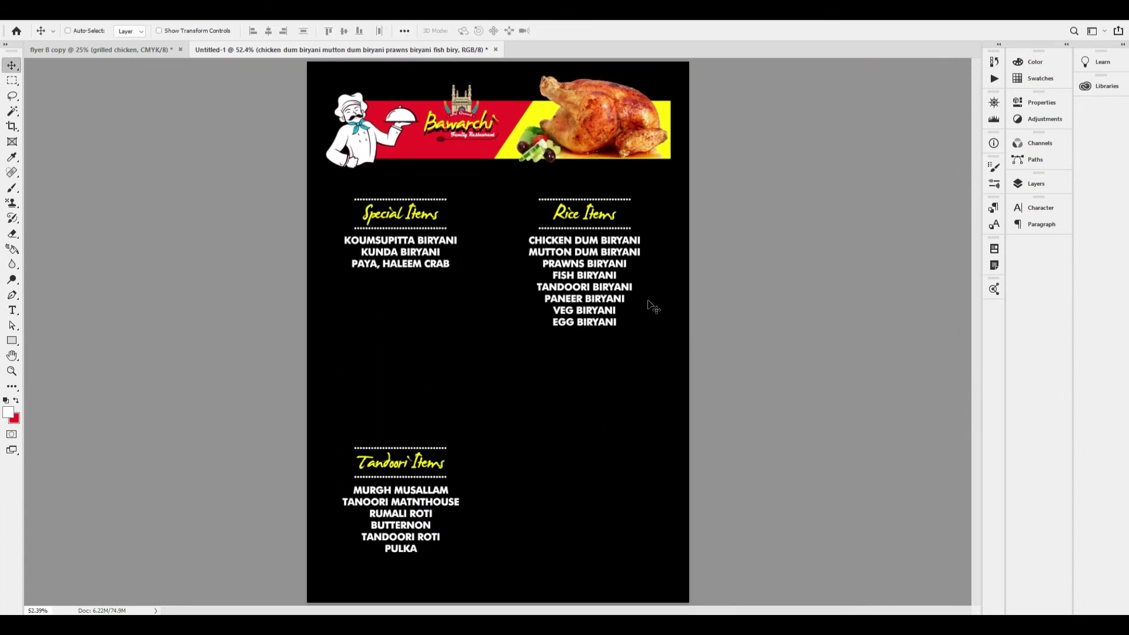
right_click(605, 247)
left_click(641, 254)
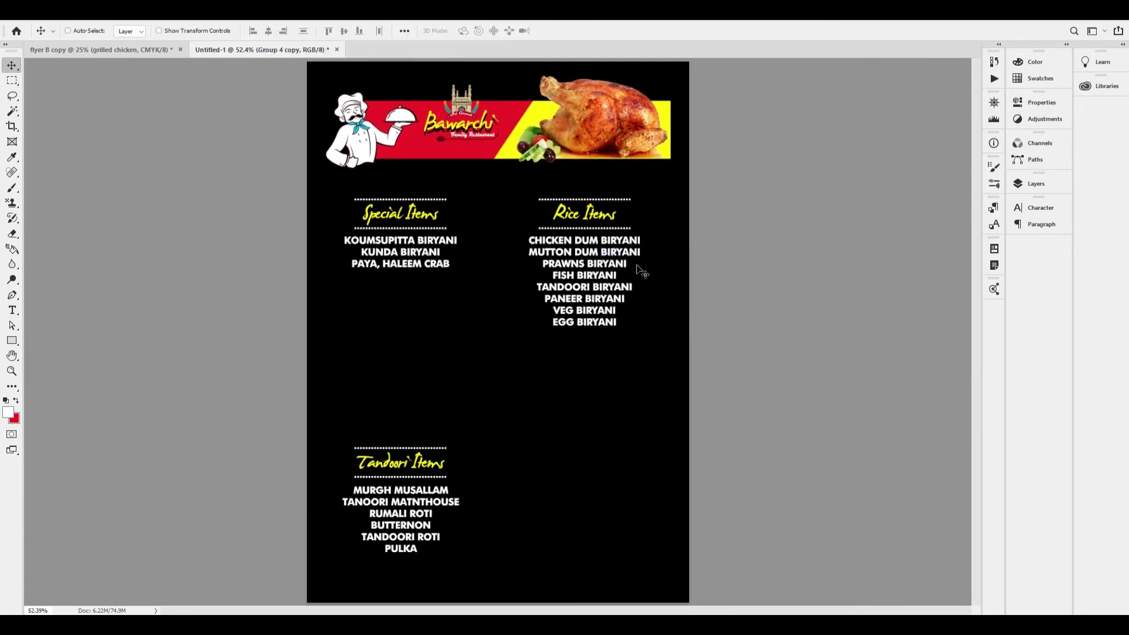
left_click_drag(619, 270, 747, 368)
Change the heading of the lower Rice Items copy to "Starters" and commit the text.
scroll(747, 377, "down", 1)
key("t")
left_click(640, 321)
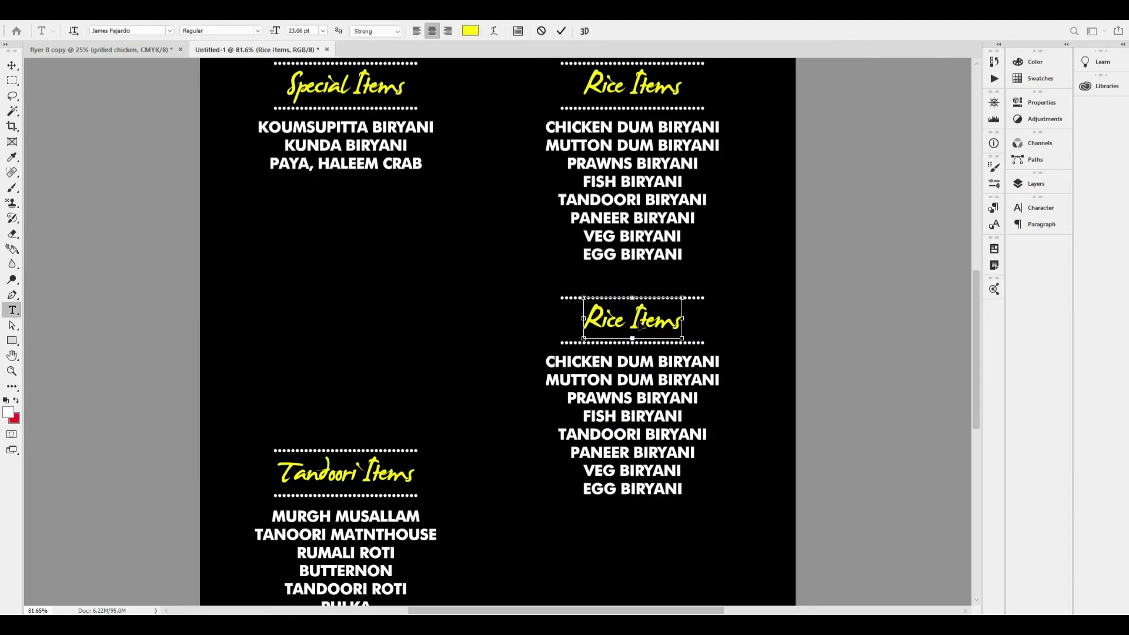
key("ctrl+a")
type("starters")
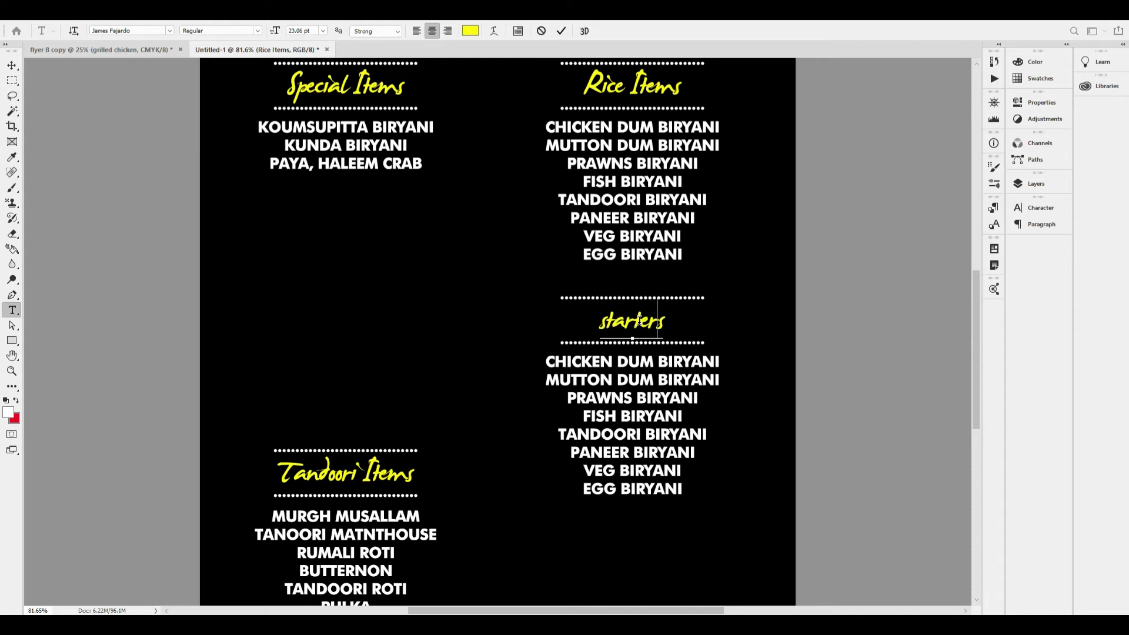
type("S")
key("ctrl+Return")
Replace the list under Starters with the lines "FIRSH, PRAWNS, MUTTON", "CHICKEN, CRAB" and "PRAWN SCRISPY", and commit the text.
left_click(670, 378)
key("ctrl+a")
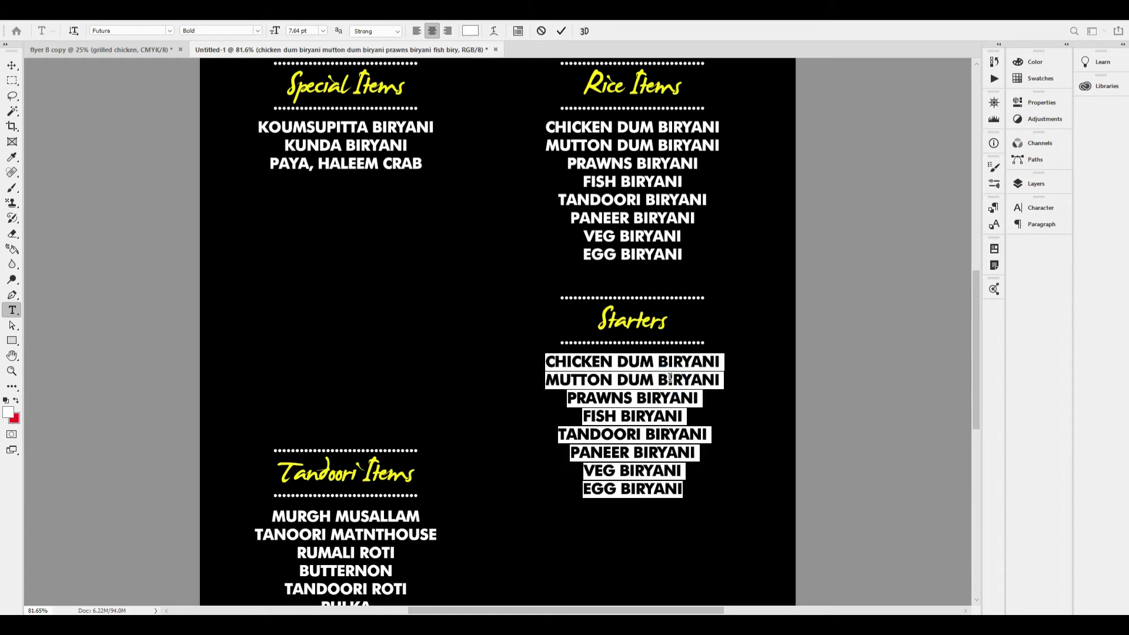
type("EIRSH,")
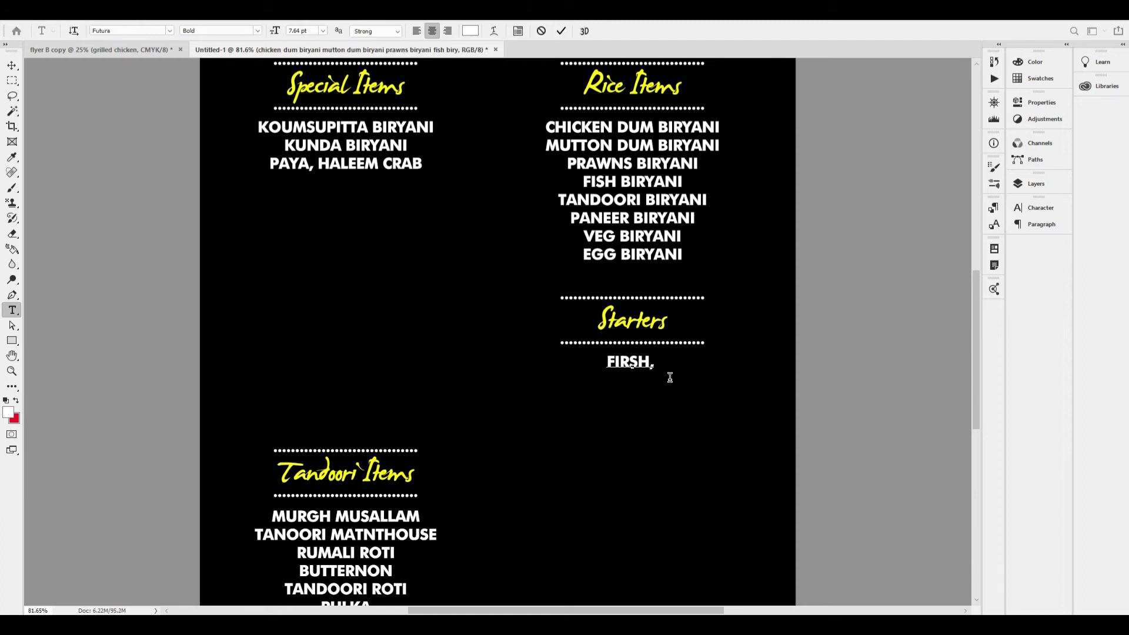
type(" PRAWNS, MUTTON")
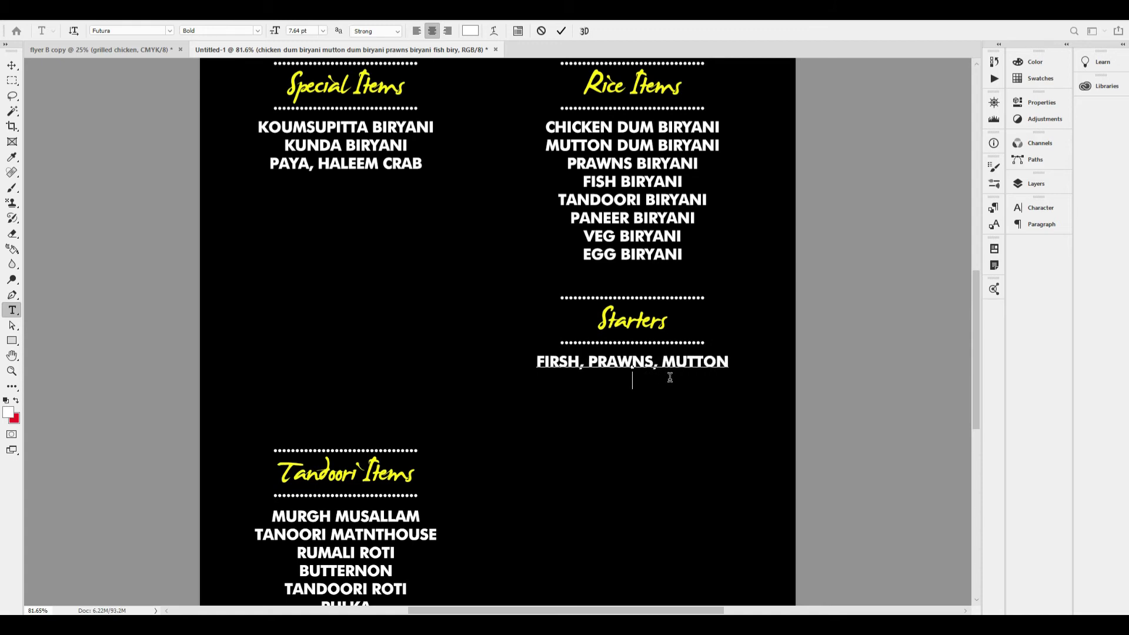
type("CHICKEN, CRAB")
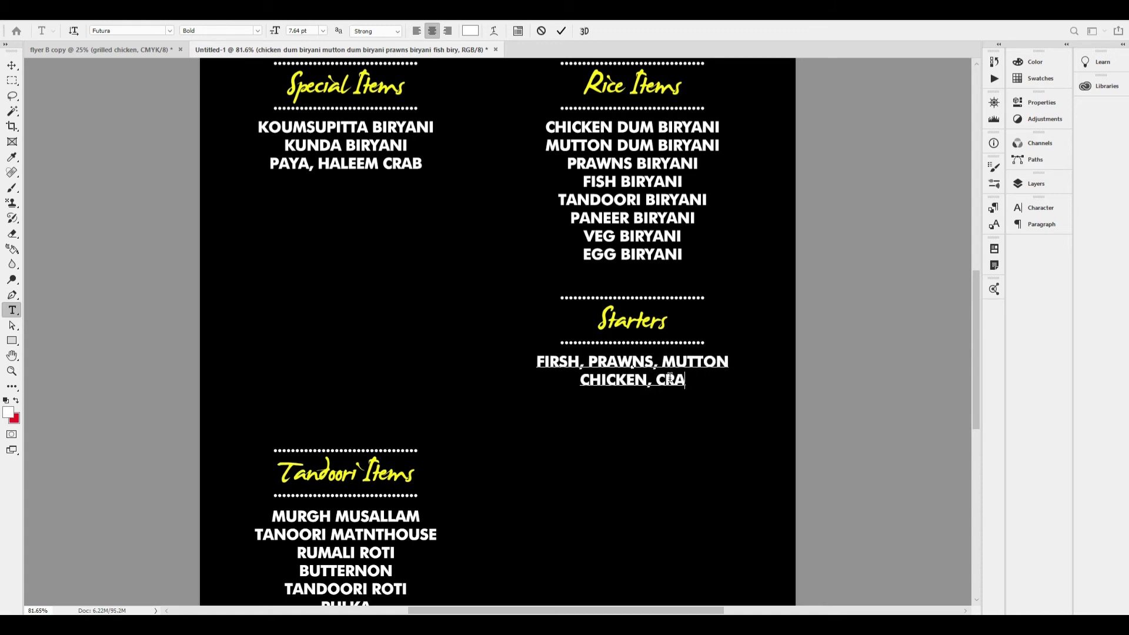
key("Return")
type("PRAWNS")
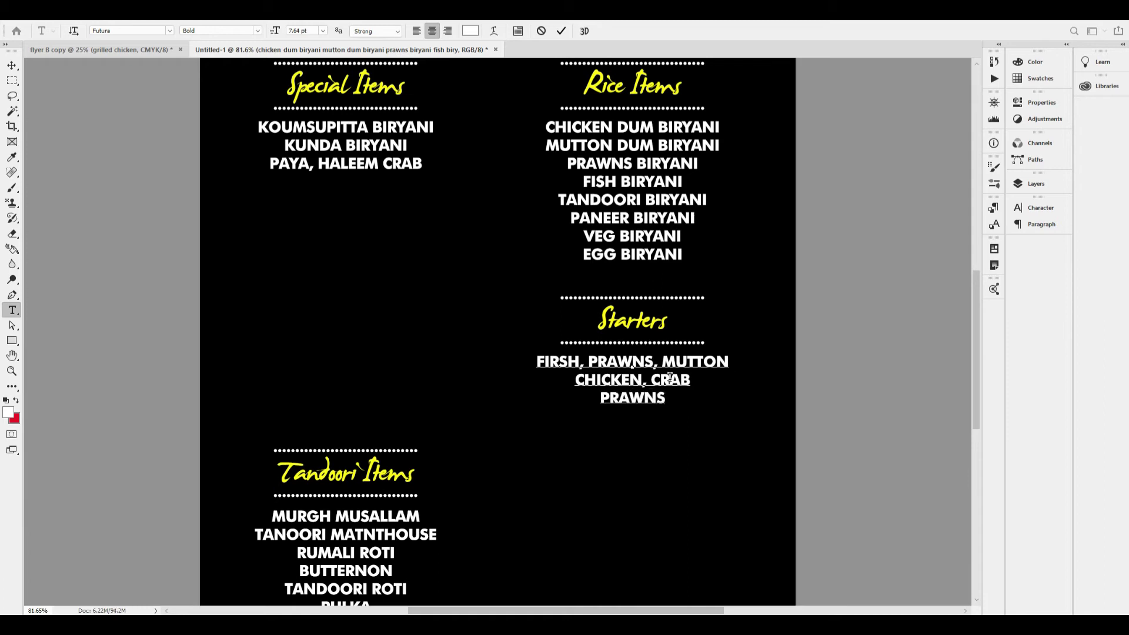
type("CRIS")
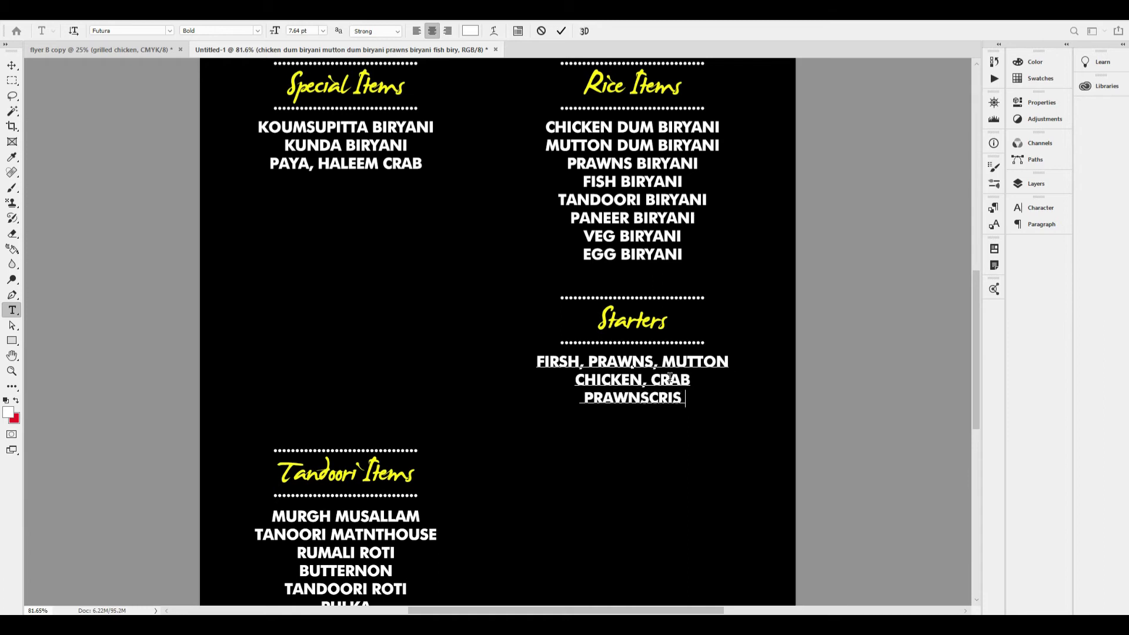
key("BackSpace")
type("SPY")
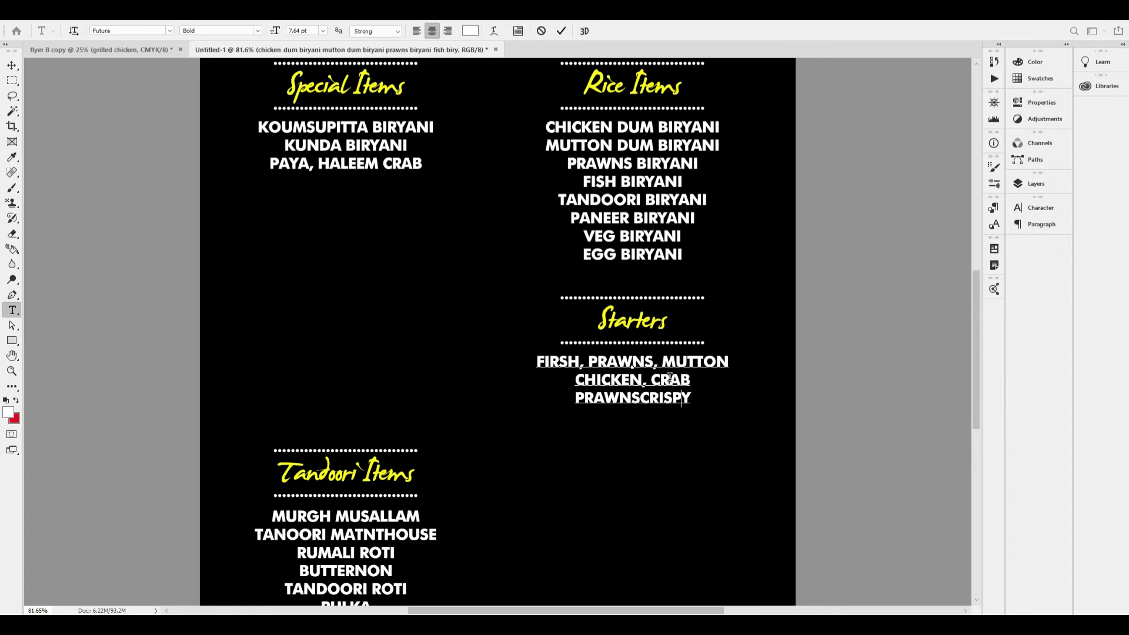
key("ctrl+Return")
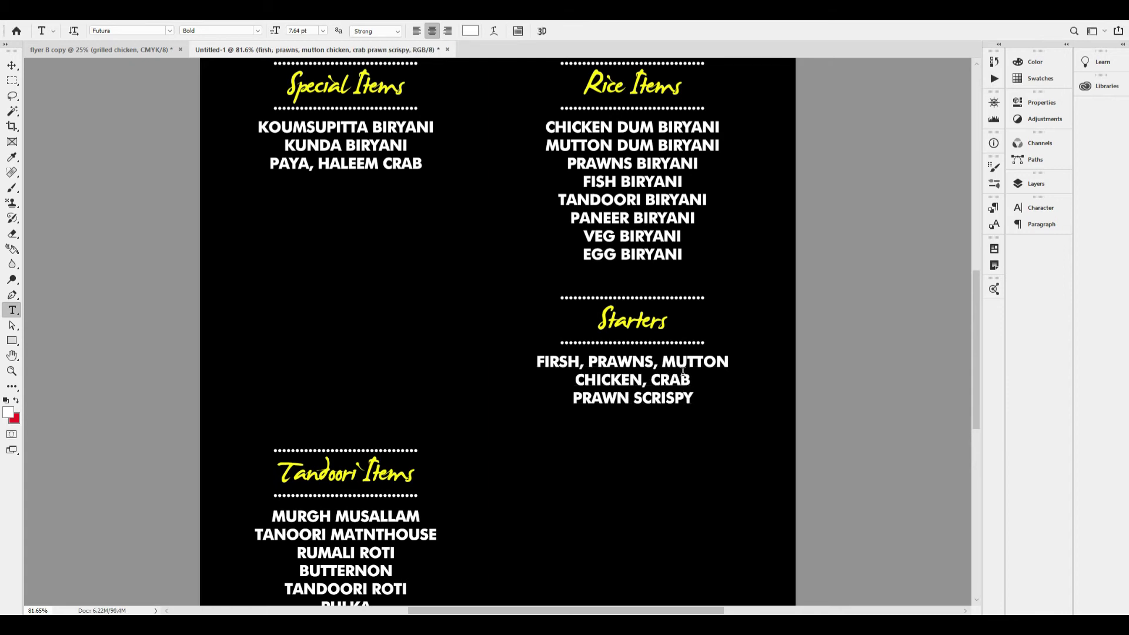
In the flyer B copy document, move the lobster image up and enable its layer mask.
scroll(833, 389, "down", 1)
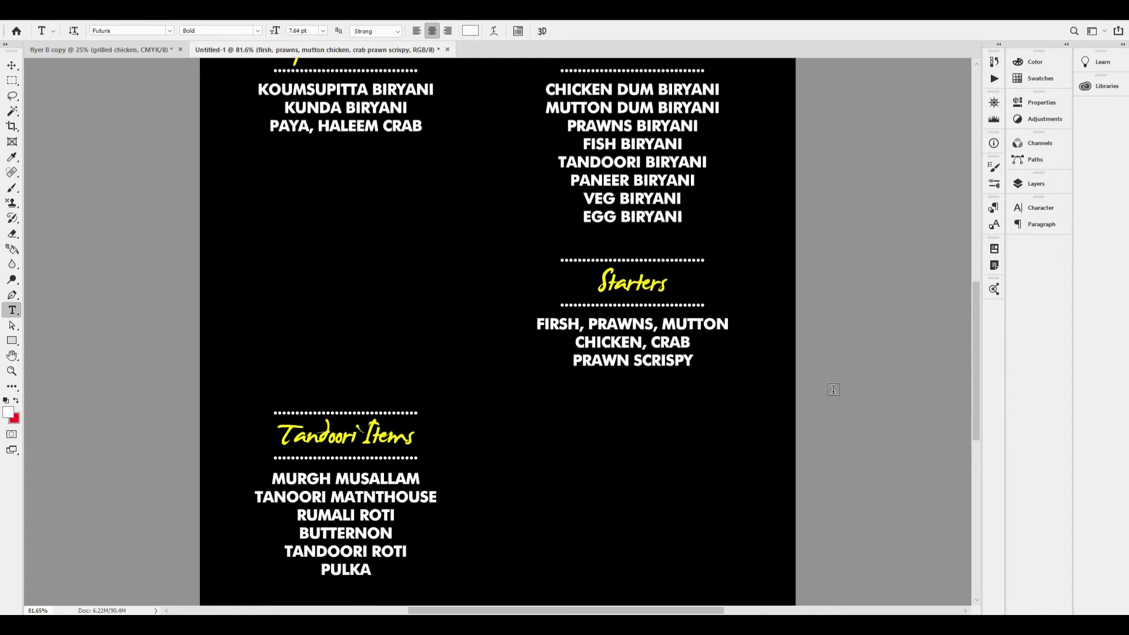
left_click(14, 65)
key("ctrl+0")
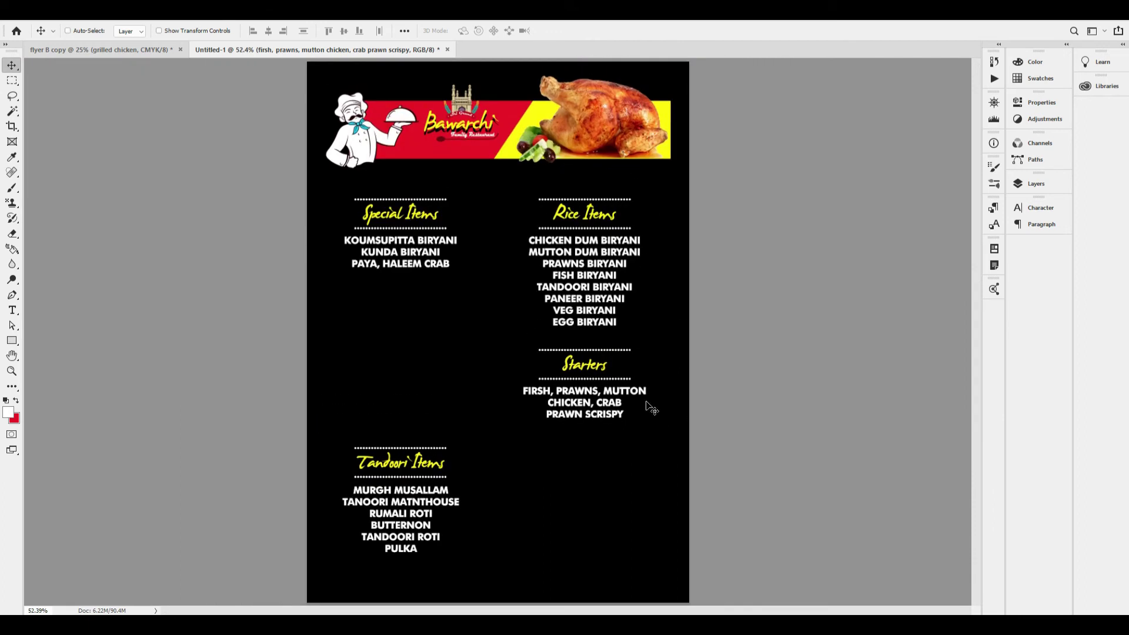
key("ctrl+Tab")
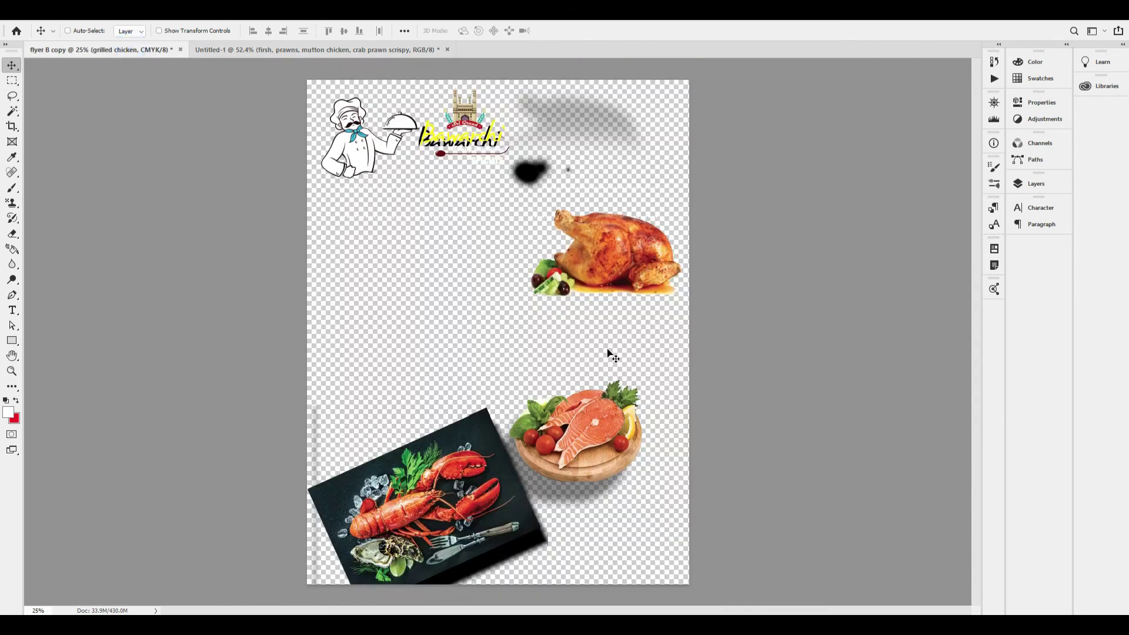
left_click_drag(470, 465, 430, 362)
key("F7")
right_click(918, 440)
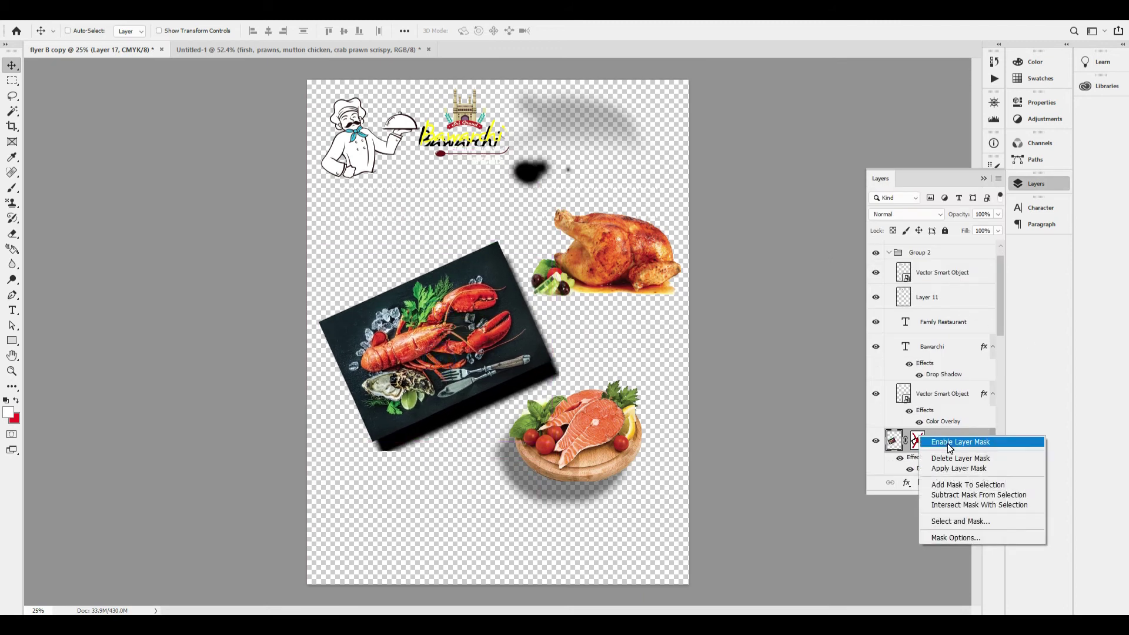
left_click(935, 442)
Copy the masked lobster image into the new flyer, scale it to about 54% and place it above the Tandoori Items heading.
left_click_drag(452, 352, 405, 350)
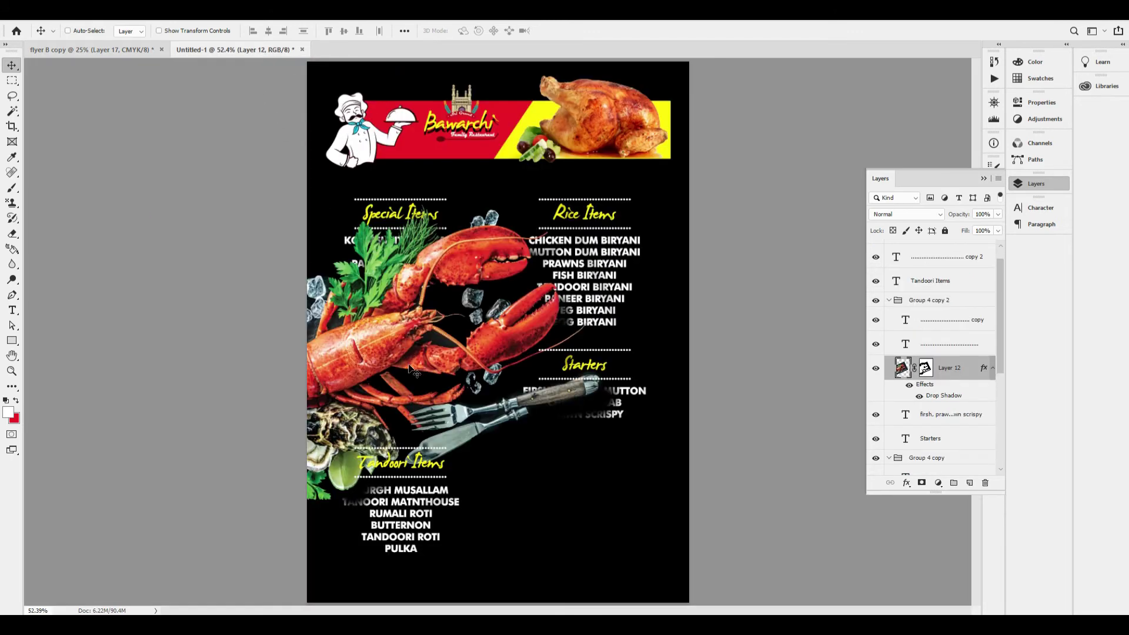
key("ctrl+t")
left_click_drag(647, 347, 420, 347)
left_click_drag(300, 328, 425, 337)
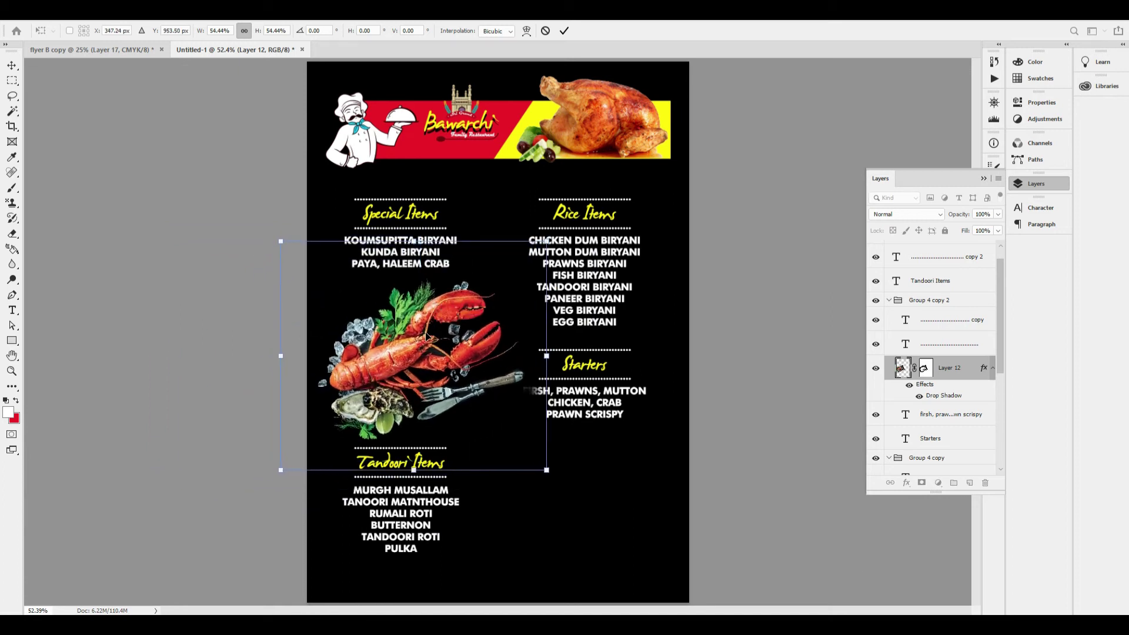
key("Return")
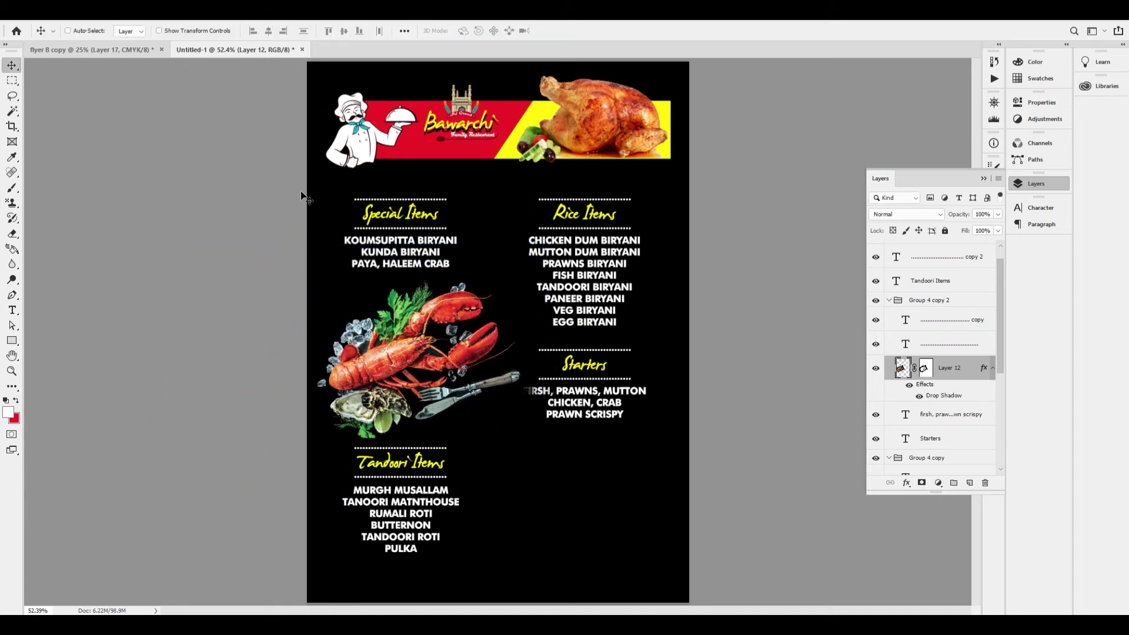
Centre the lobster image on the flyer, deselect, and move it back between the Special Items and Tandoori Items lists.
key("ctrl+a")
left_click(269, 31)
key("ctrl+d")
left_click_drag(484, 339, 410, 340)
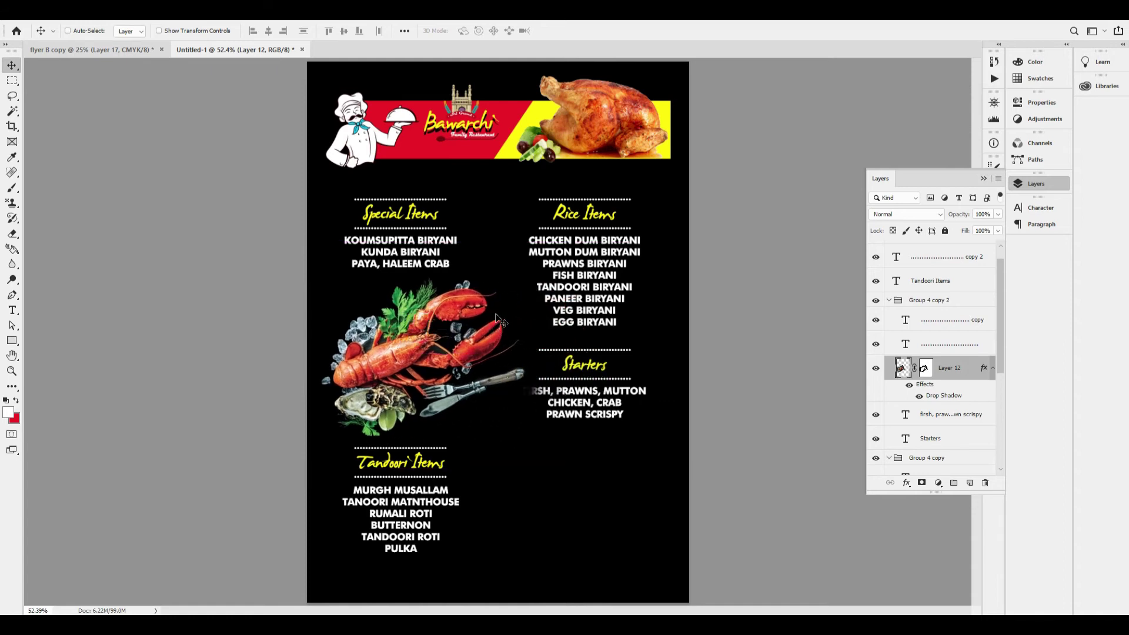
Copy the fish platter image from flyer B copy into the new flyer, shrink it and place it below the Starters list.
left_click(125, 49)
left_click_drag(588, 427, 553, 513)
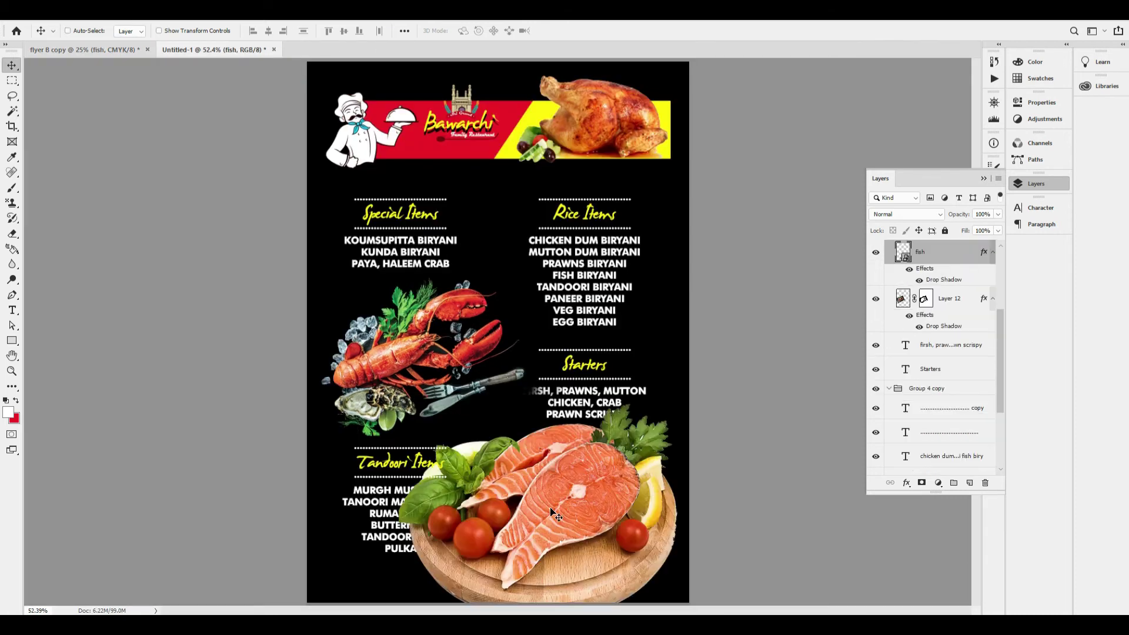
key("ctrl+t")
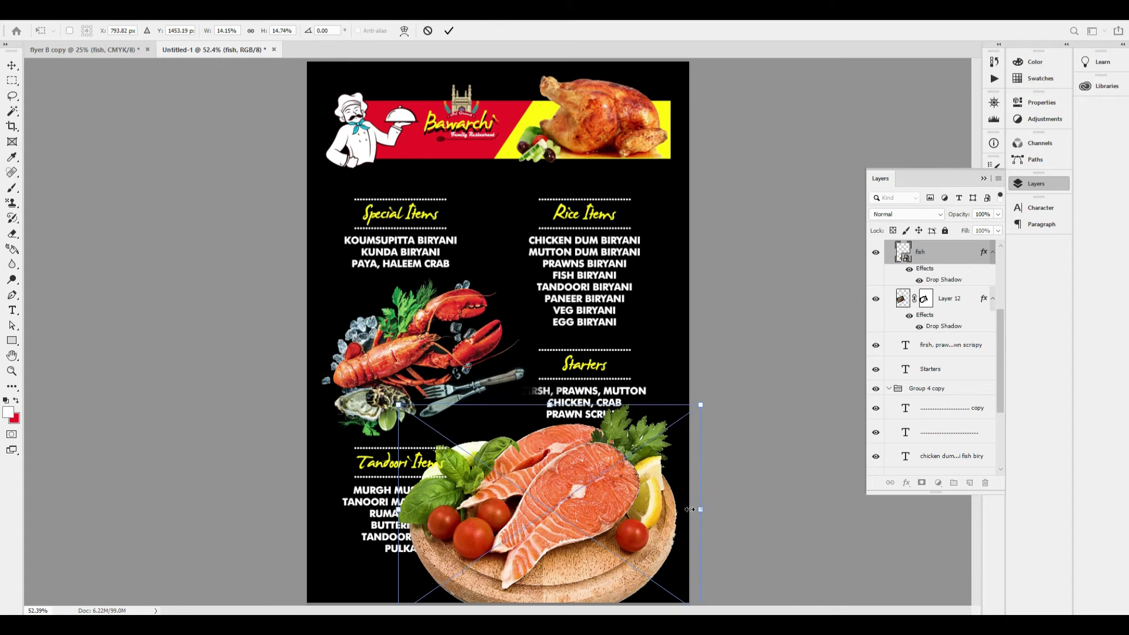
left_click_drag(699, 510, 601, 523)
left_click_drag(479, 514, 561, 508)
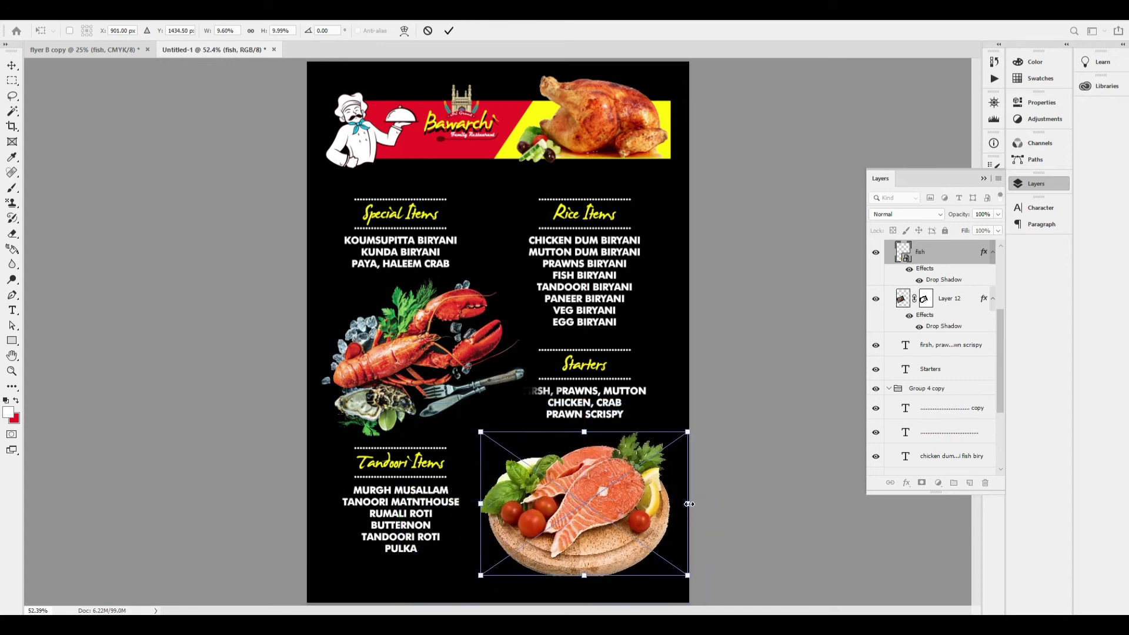
mouse_move(689, 504)
left_mouse_down()
mouse_move(628, 499)
mouse_move(678, 508)
mouse_move(632, 500)
mouse_move(674, 498)
left_mouse_up()
left_click_drag(615, 500, 635, 500)
key("Return")
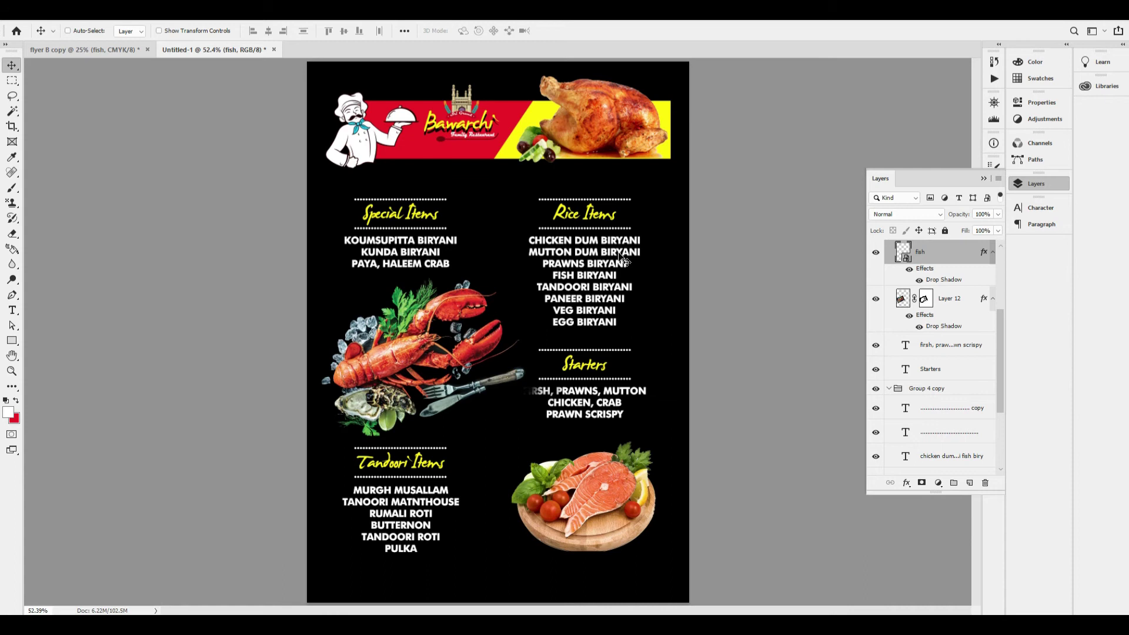
Select the Color Fill 1 layer and draw a 1014 x 76 px rectangle across the flyer's bottom.
right_click(481, 200)
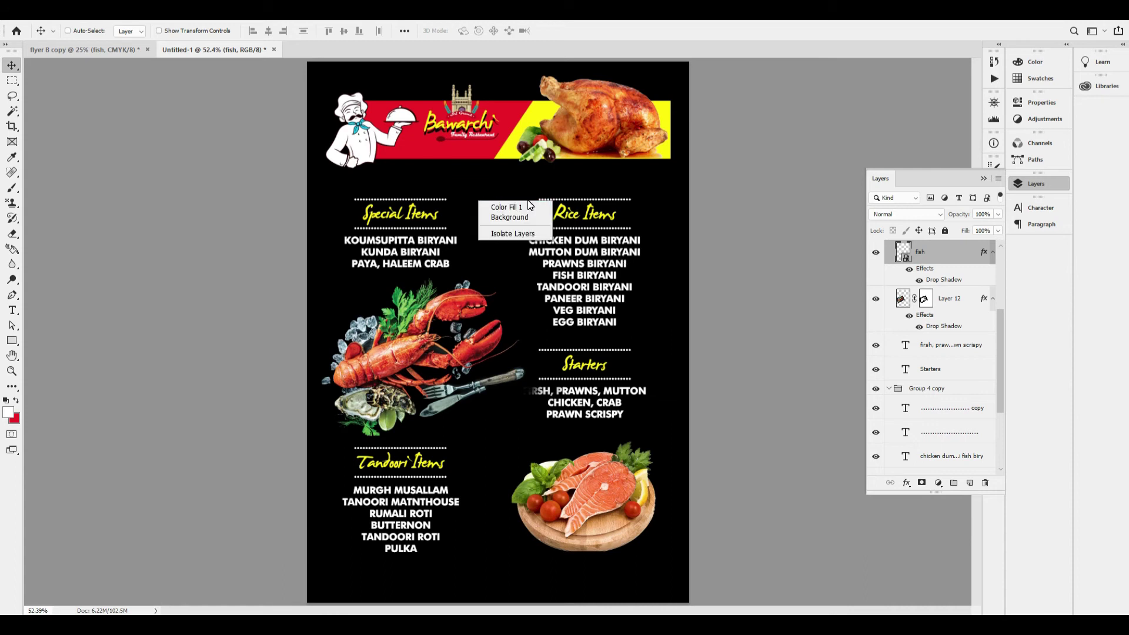
key("Escape")
right_click(479, 206)
left_click(498, 211)
key("ctrl+minus")
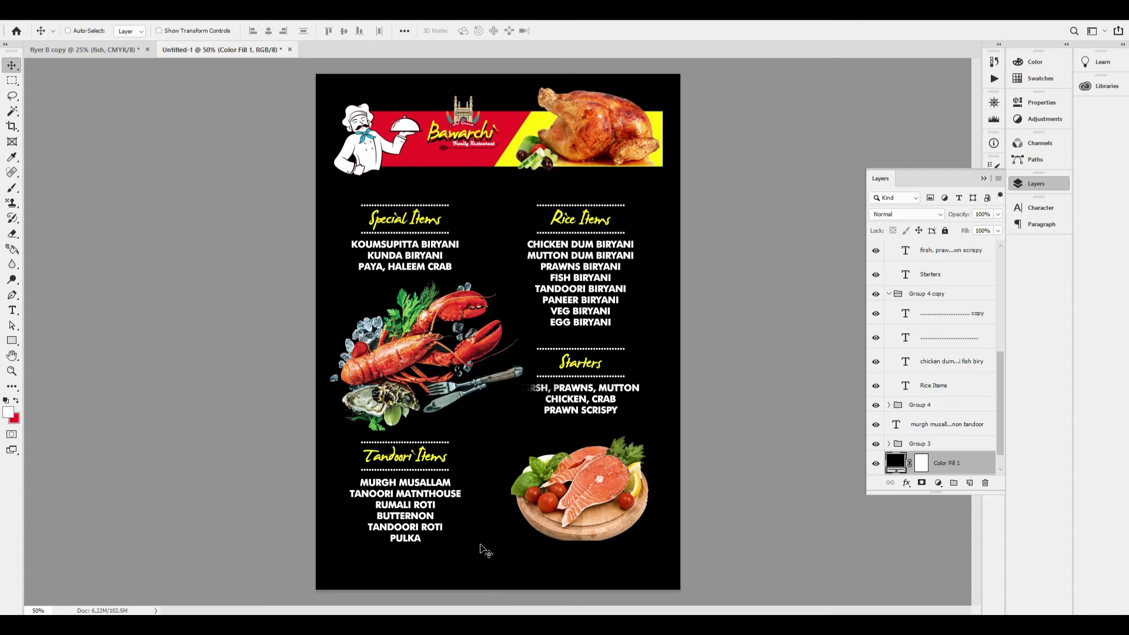
left_click(14, 345)
left_click_drag(351, 553, 649, 573)
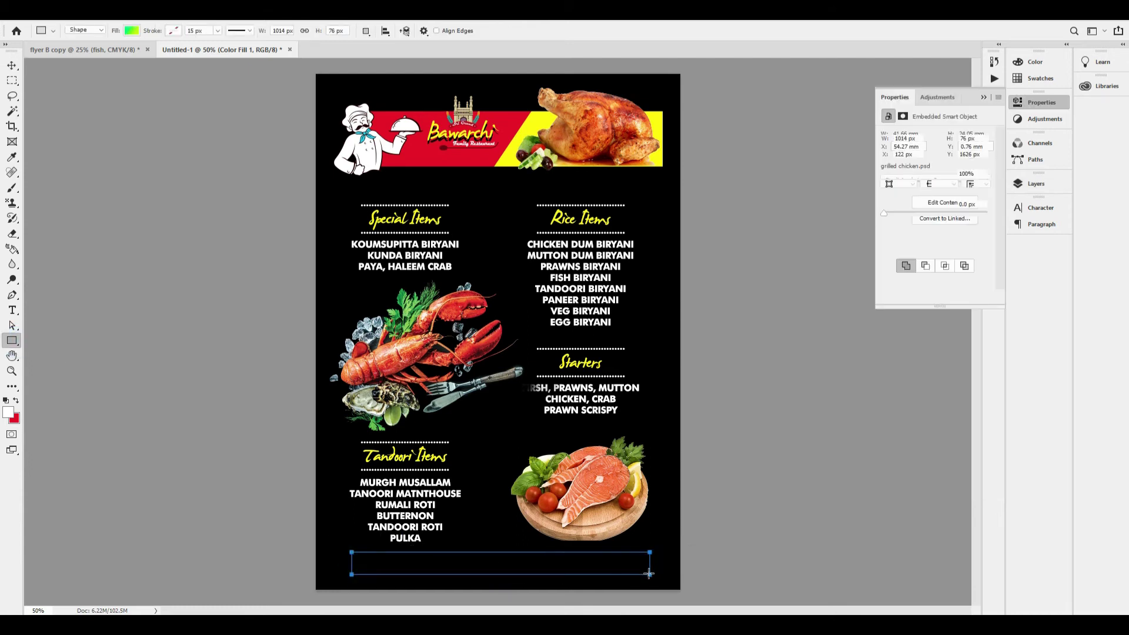
Change the bottom rectangle's fill from the green gradient to solid yellow.
left_click(131, 31)
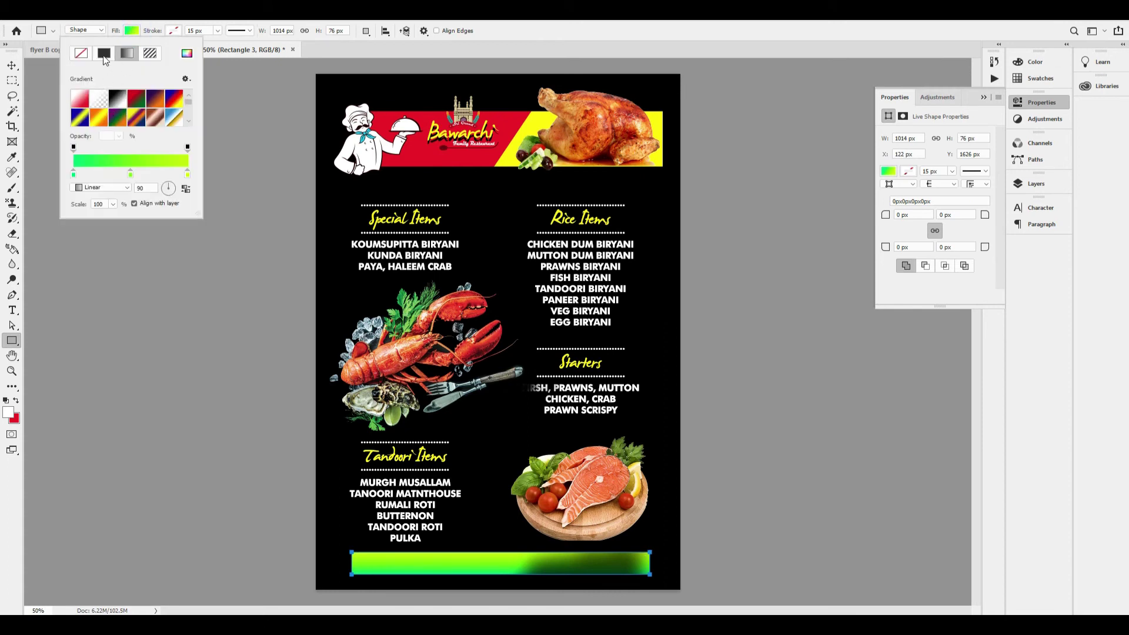
left_click(104, 55)
left_click(96, 106)
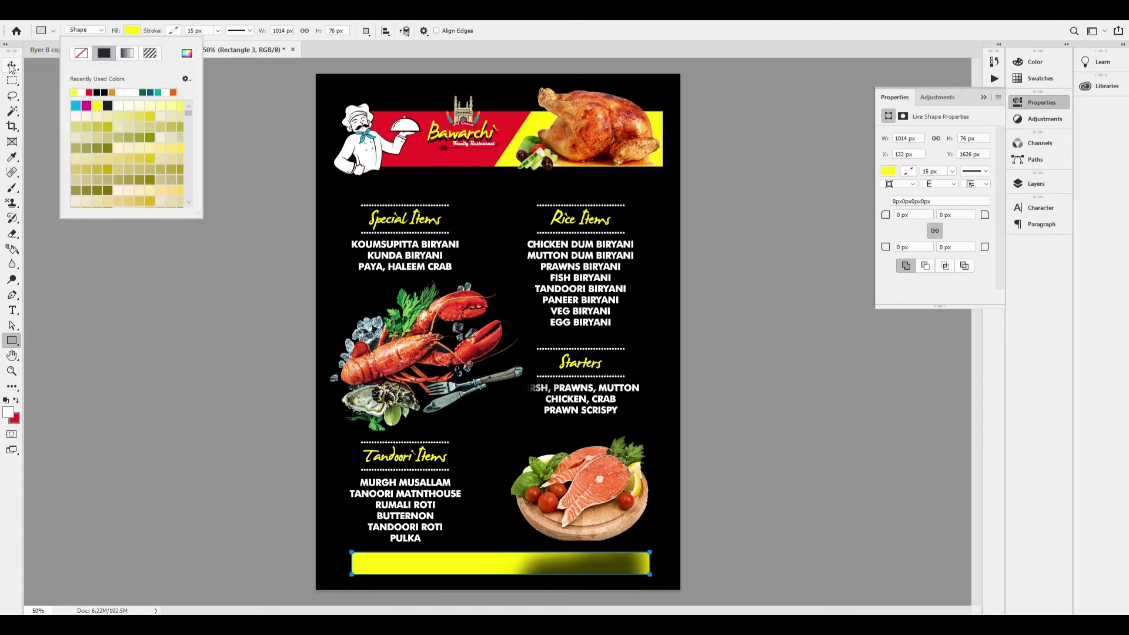
Centre the yellow bar horizontally on the flyer and shift it vertically to Y 1606 px.
left_click(11, 65)
left_click(267, 31)
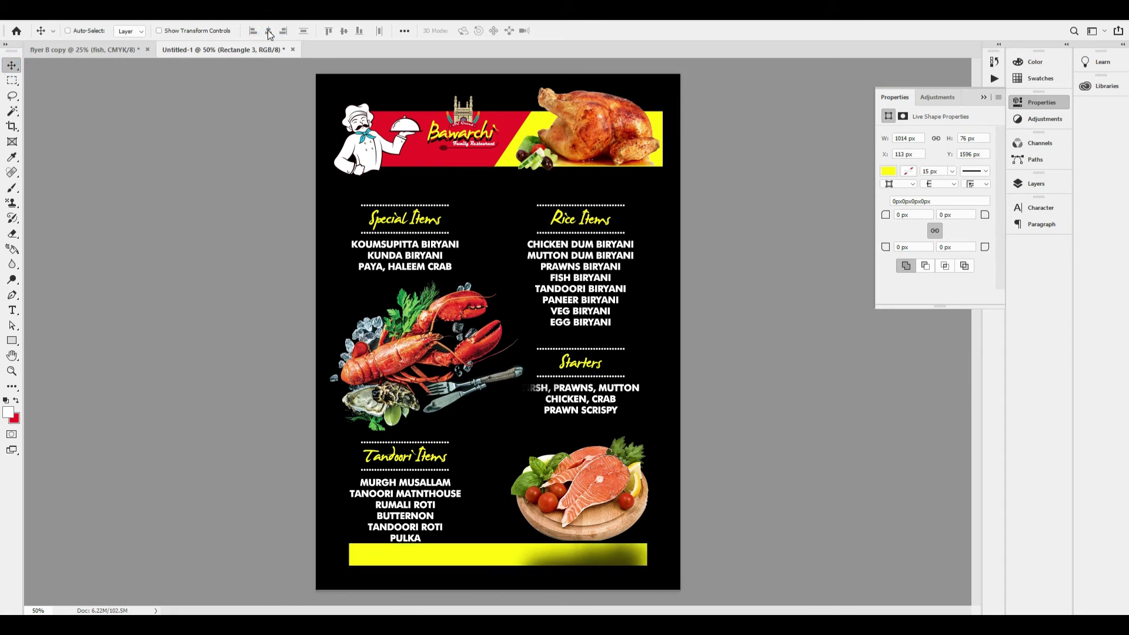
key("shift+Up")
key("shift+Down")
key("shift+Down")
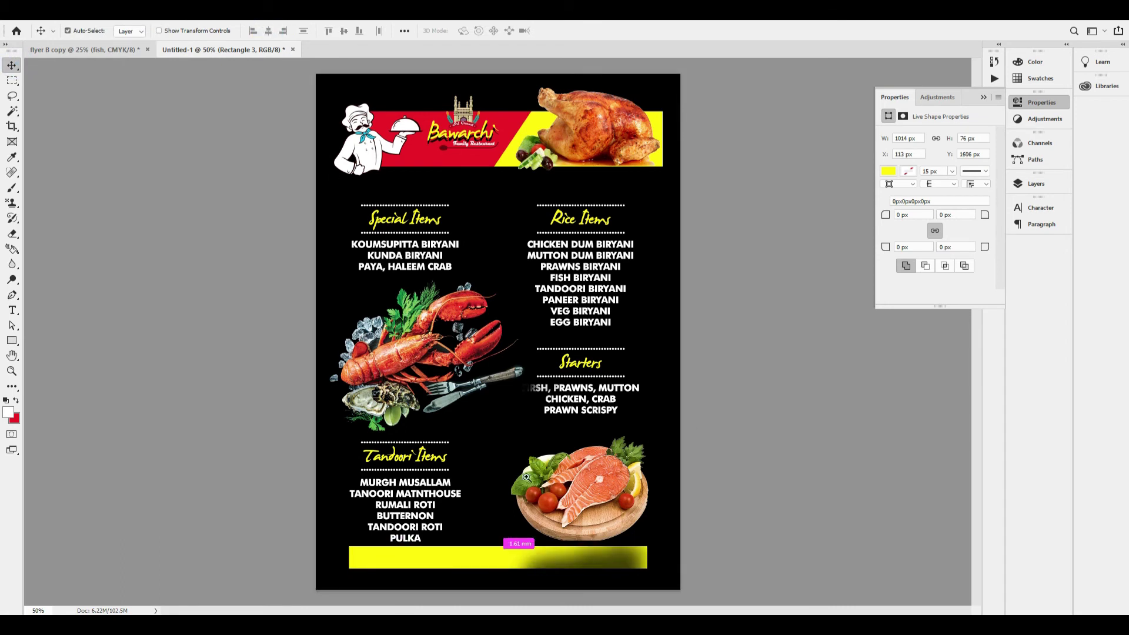
Start a text line below the yellow bar with the label "Quaries:".
scroll(529, 507, "up", 1)
scroll(531, 507, "down", 4)
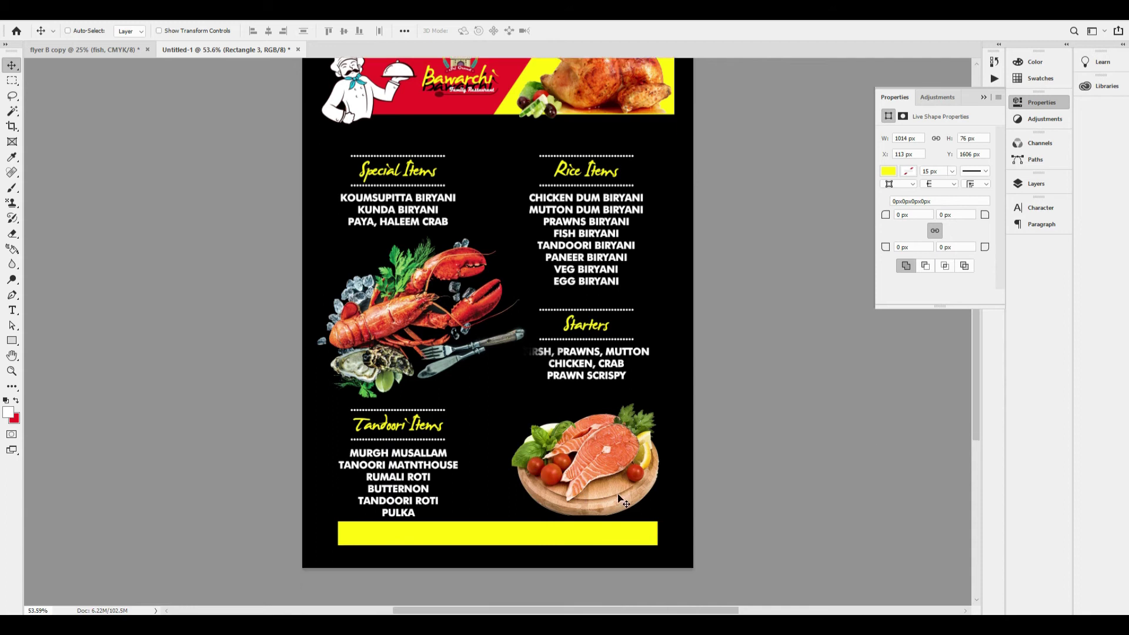
scroll(570, 375, "up", 2)
scroll(588, 412, "down", 3)
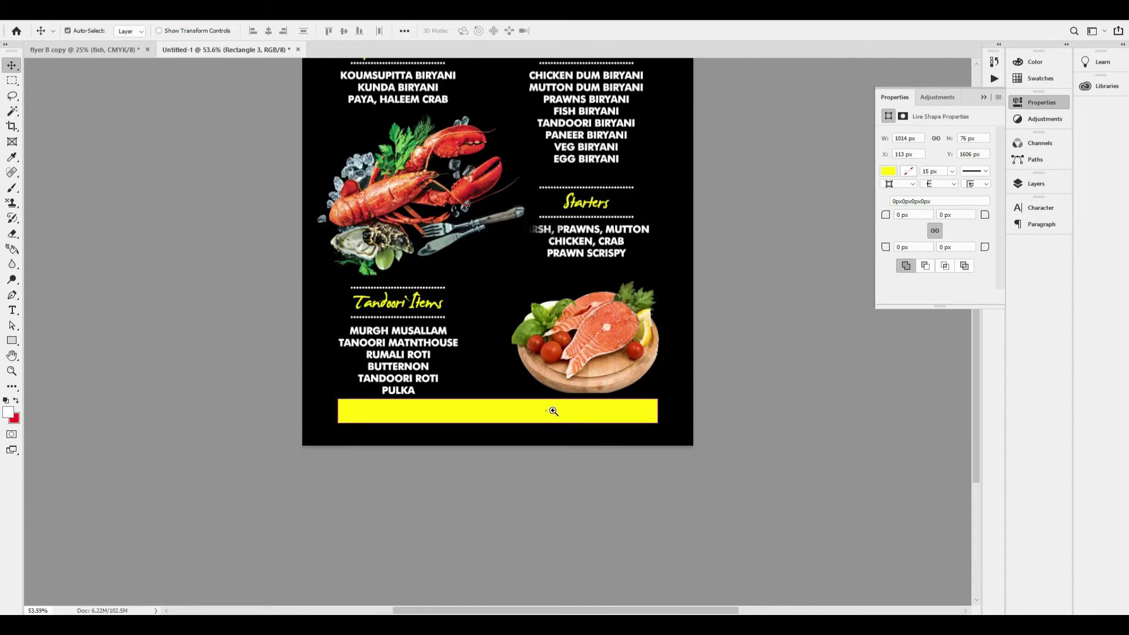
scroll(553, 424, "up", 3)
scroll(506, 432, "down", 1)
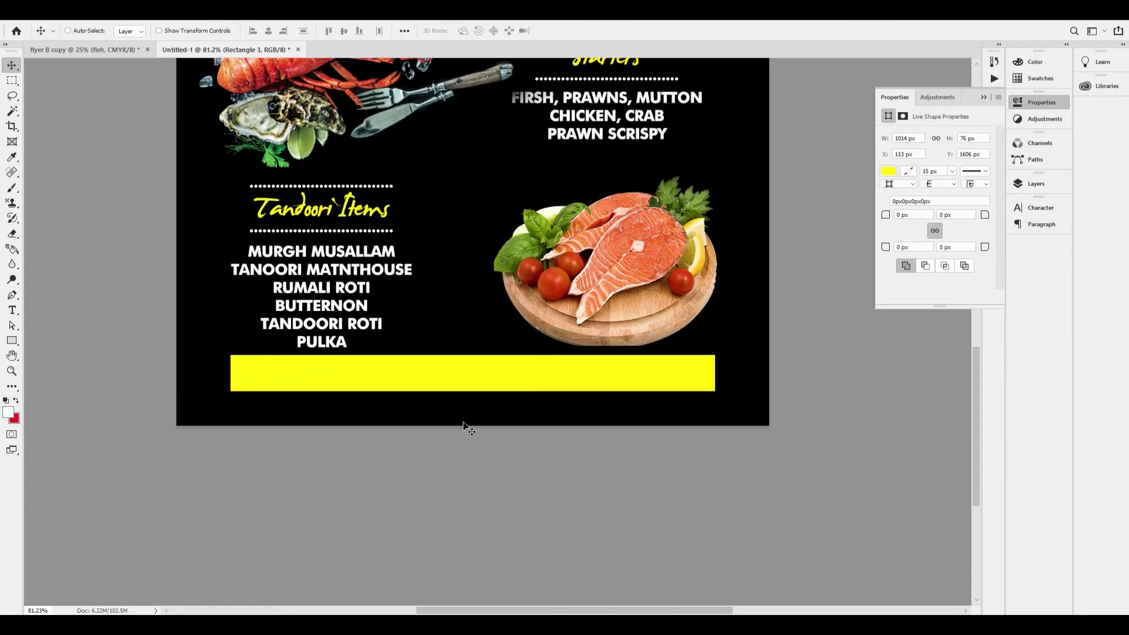
key("t")
left_click(424, 416)
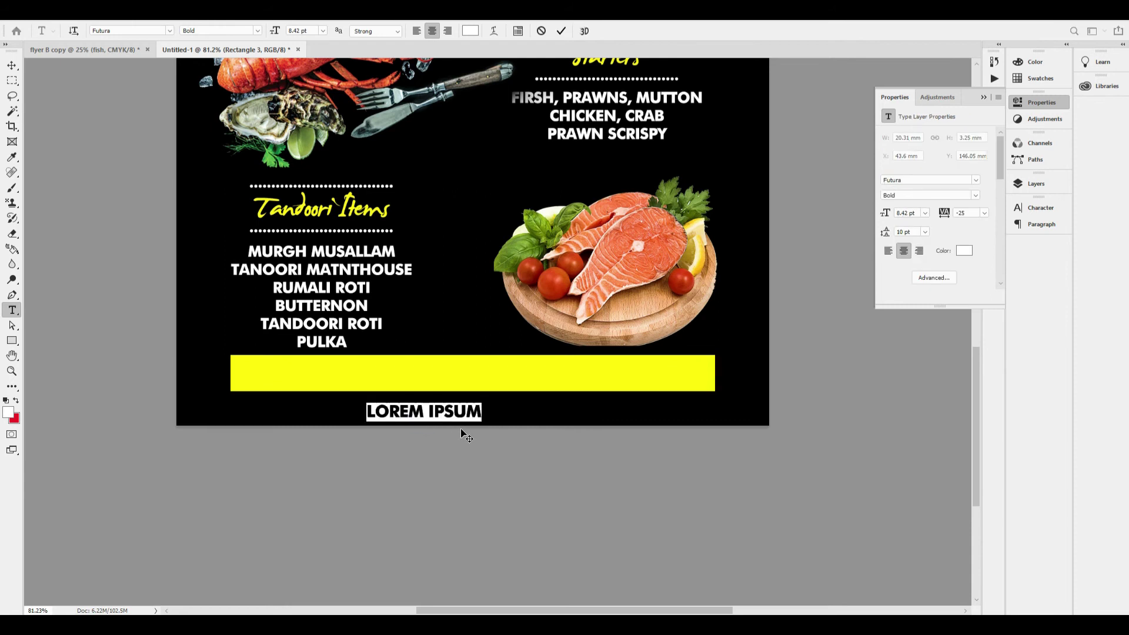
type("QUAN")
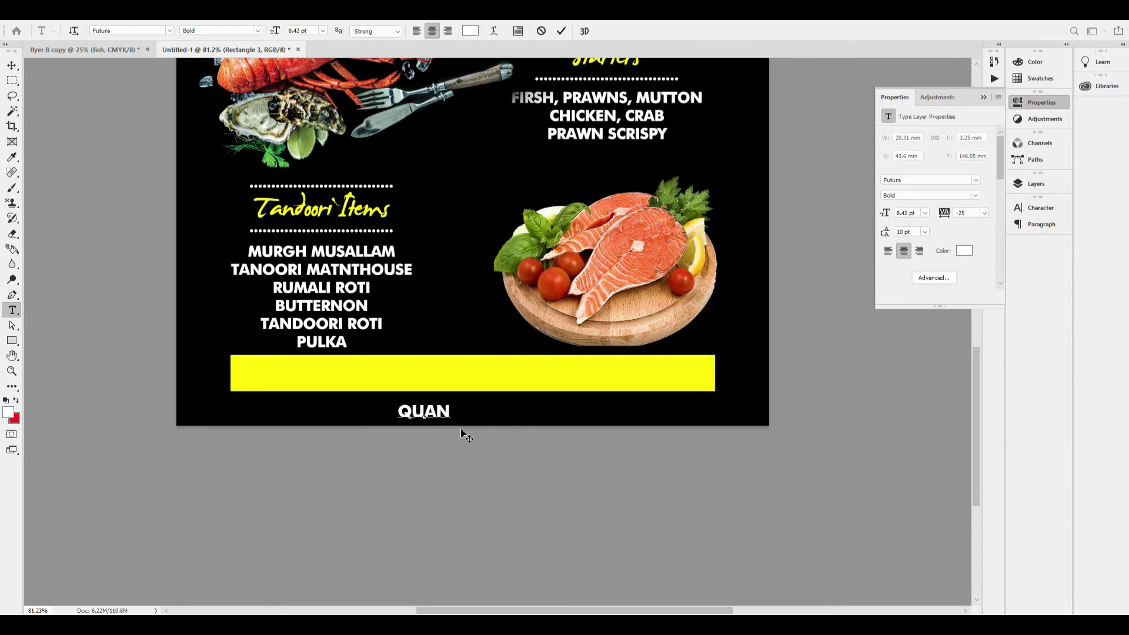
key("Right")
type("Quaries:")
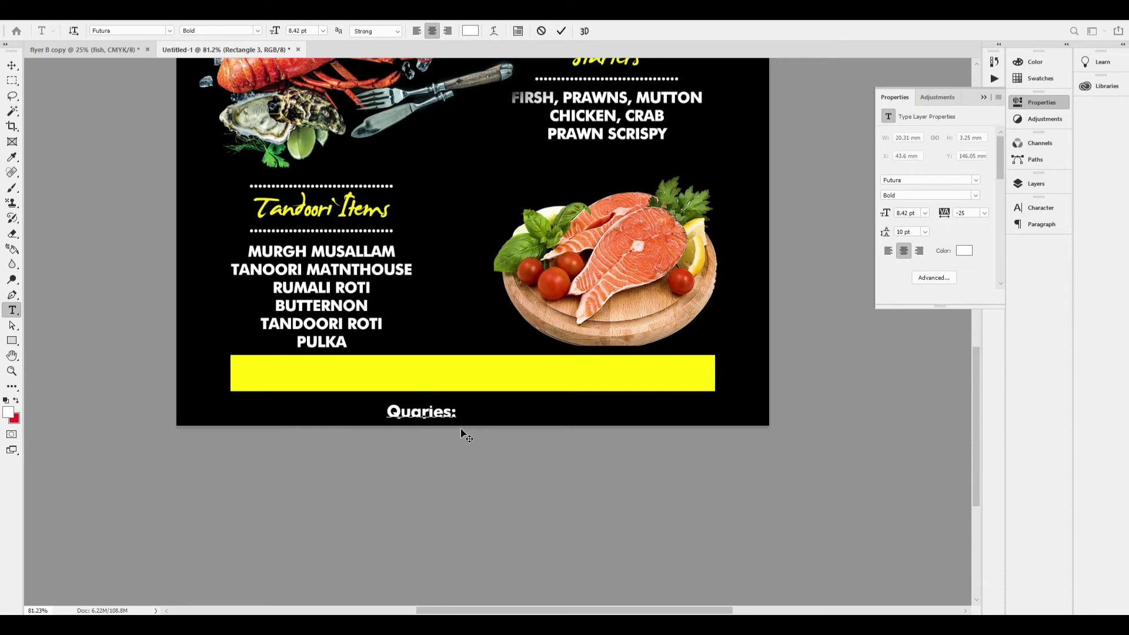
Continue the line with a phone number, "| Cattering:" and a second phone number, and commit the text.
type(" 98765432")
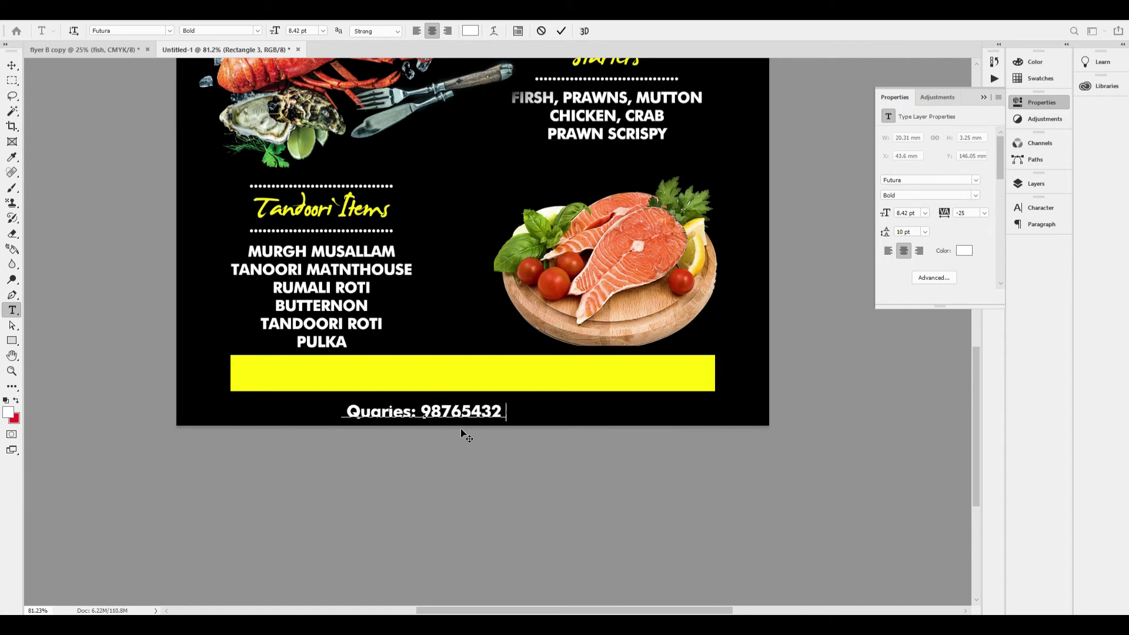
type("1 |")
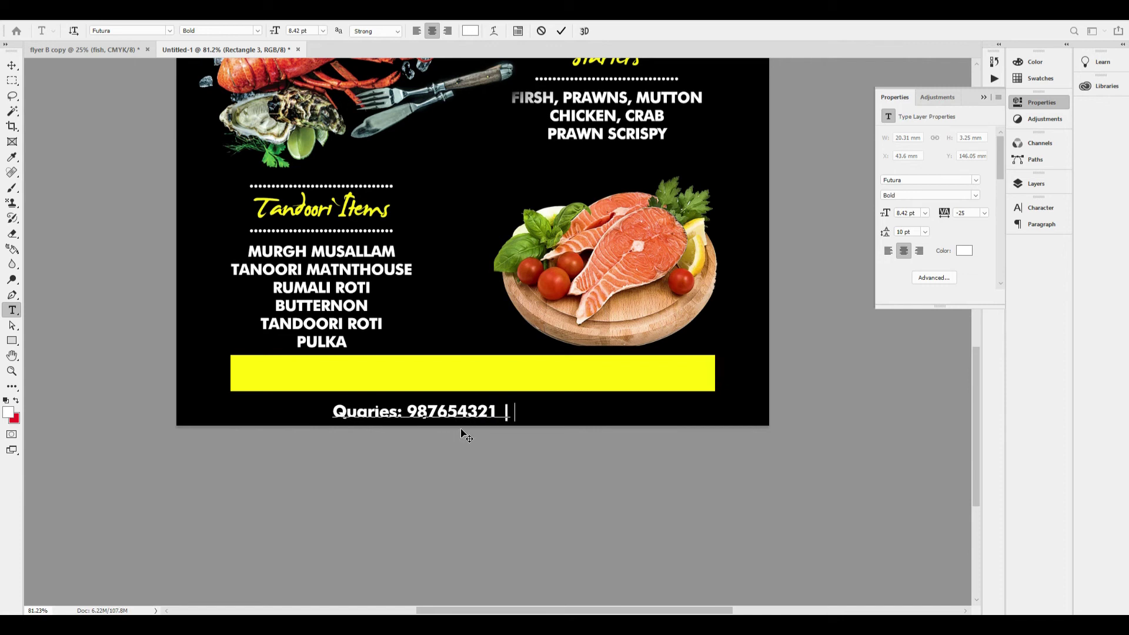
type(" Cattering:")
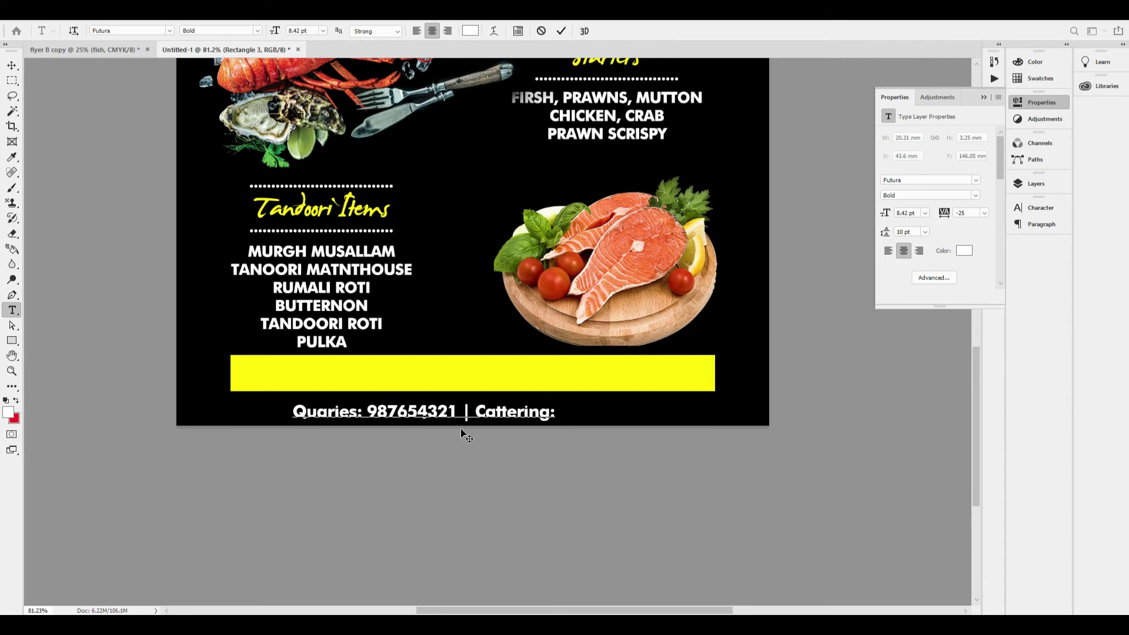
type(" 987654321")
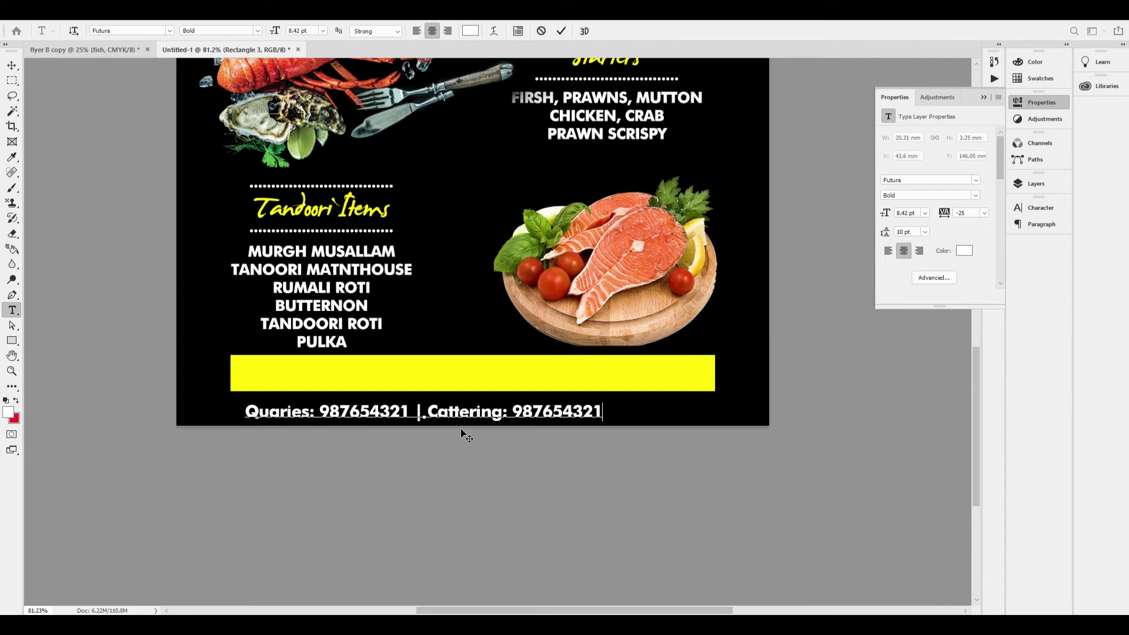
key("ctrl+a")
key("ctrl+Return")
key("v")
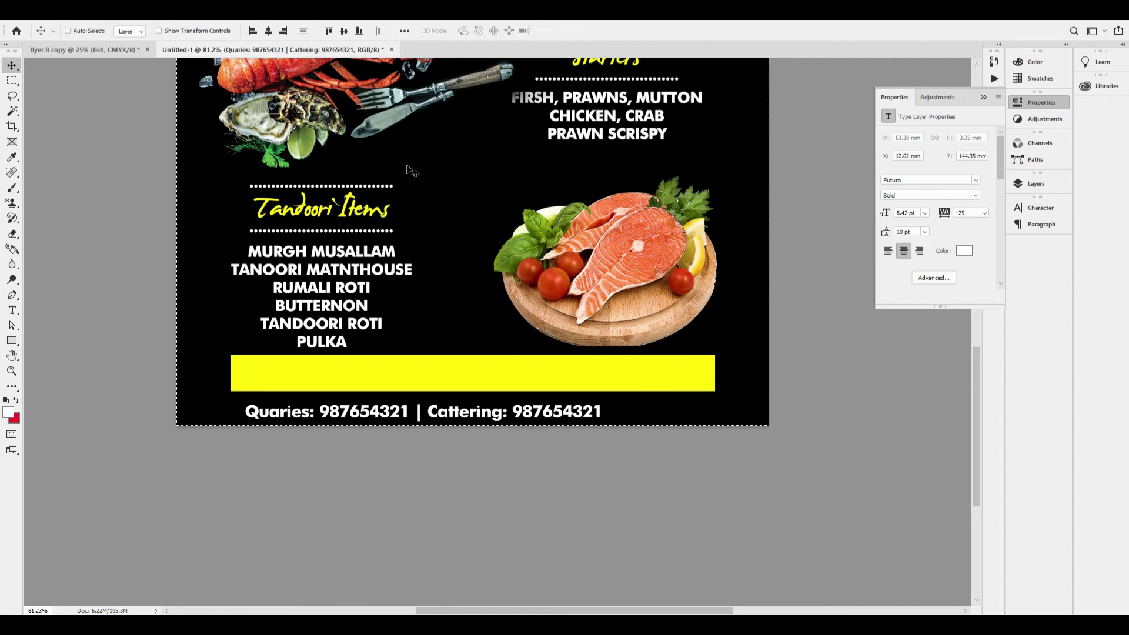
Move the contact line onto the yellow bar and colour it black.
key("ctrl+a")
left_click(265, 29)
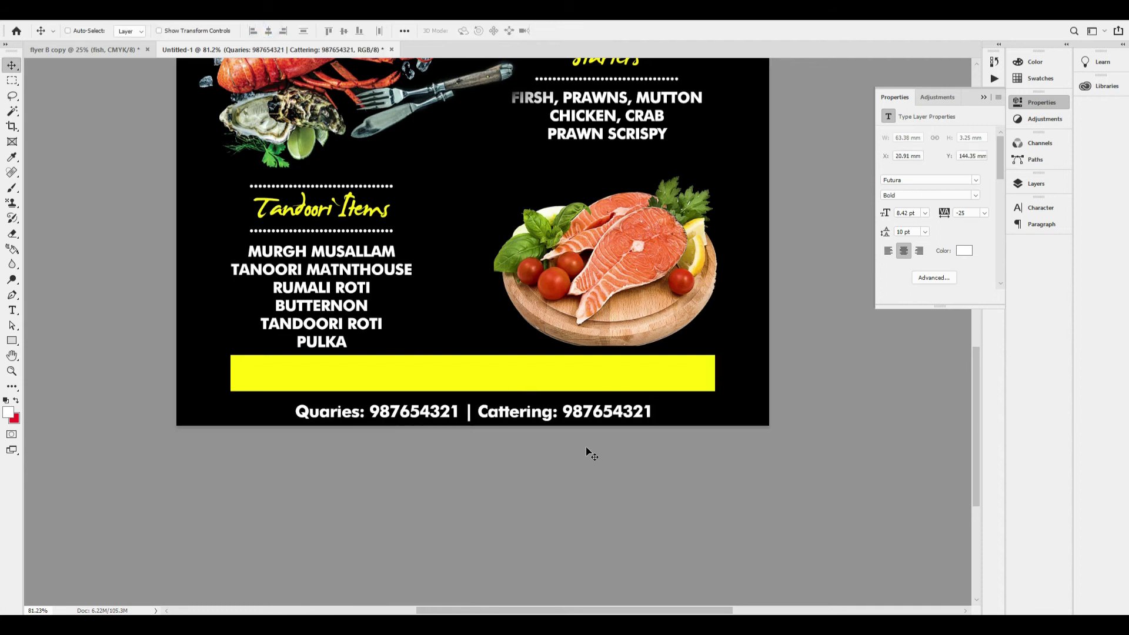
left_click_drag(588, 419, 575, 379)
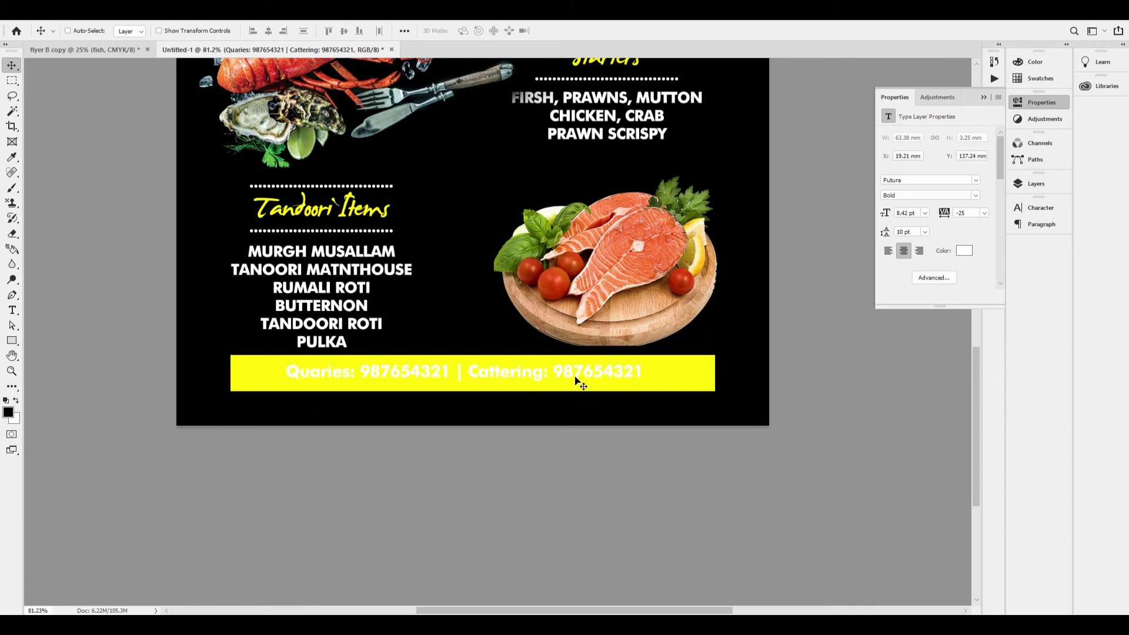
key("alt+BackSpace")
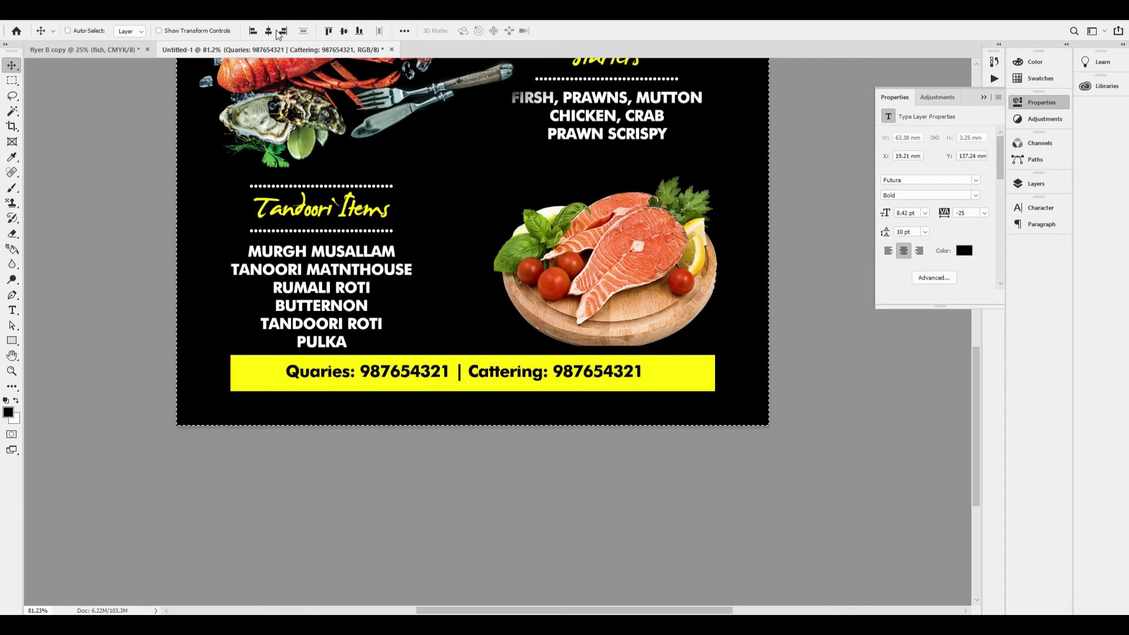
Centre the contact line horizontally on the flyer and nudge it down slightly within the yellow bar.
left_click(268, 30)
key("Down")
key("Down")
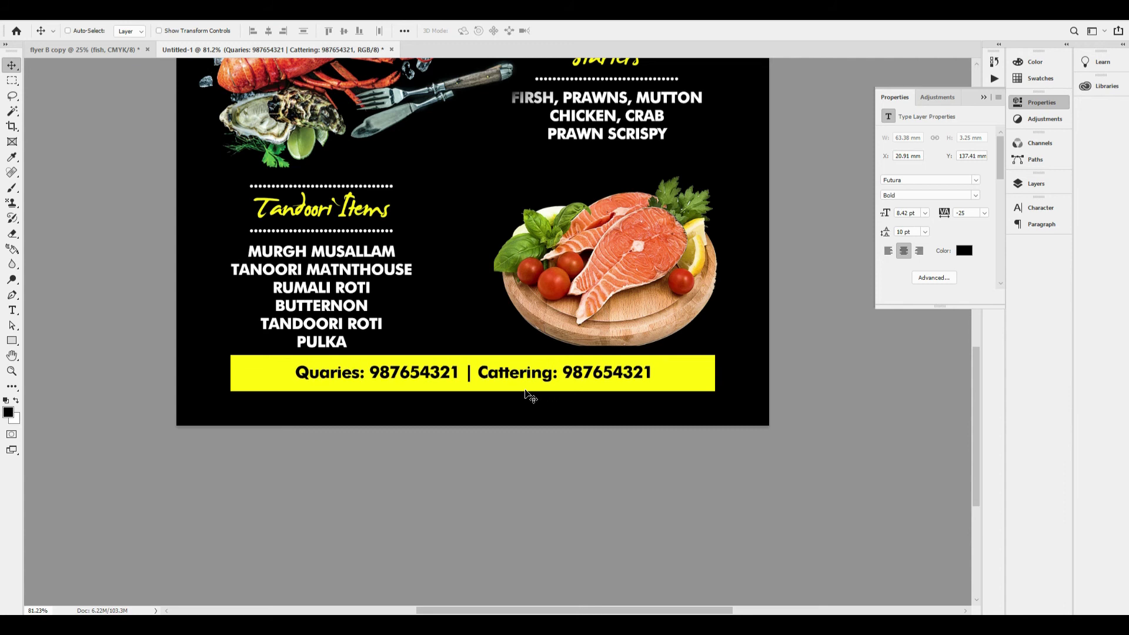
Widen the letter tracking of the whole contact line on the yellow bar to 75.
key("t")
left_click(530, 376)
key("ctrl+a")
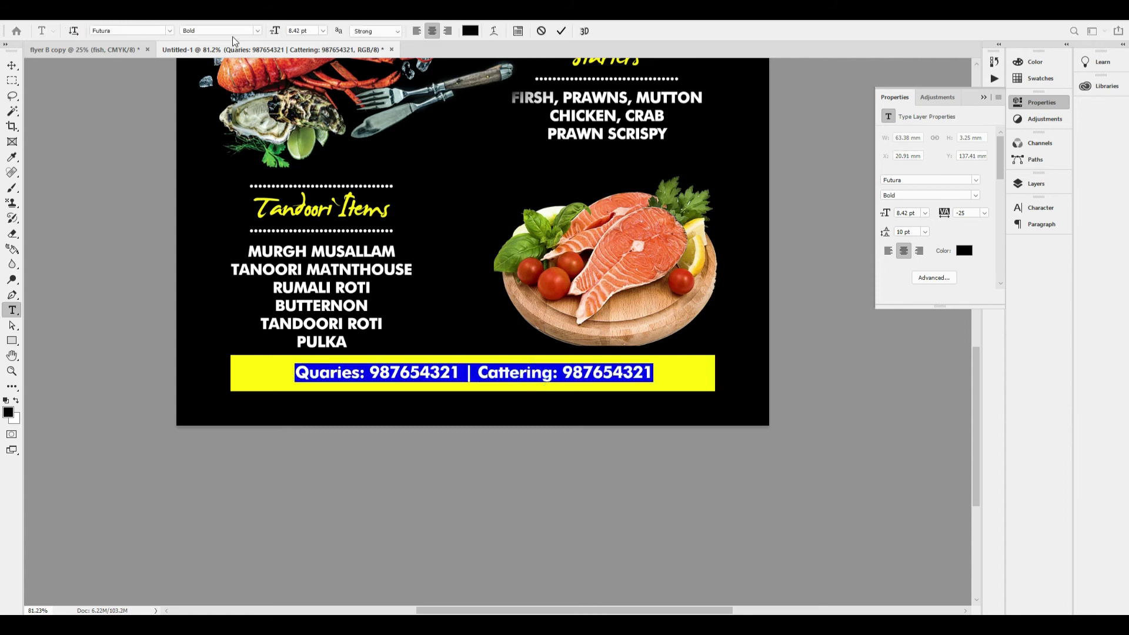
left_click(258, 31)
left_click(211, 52)
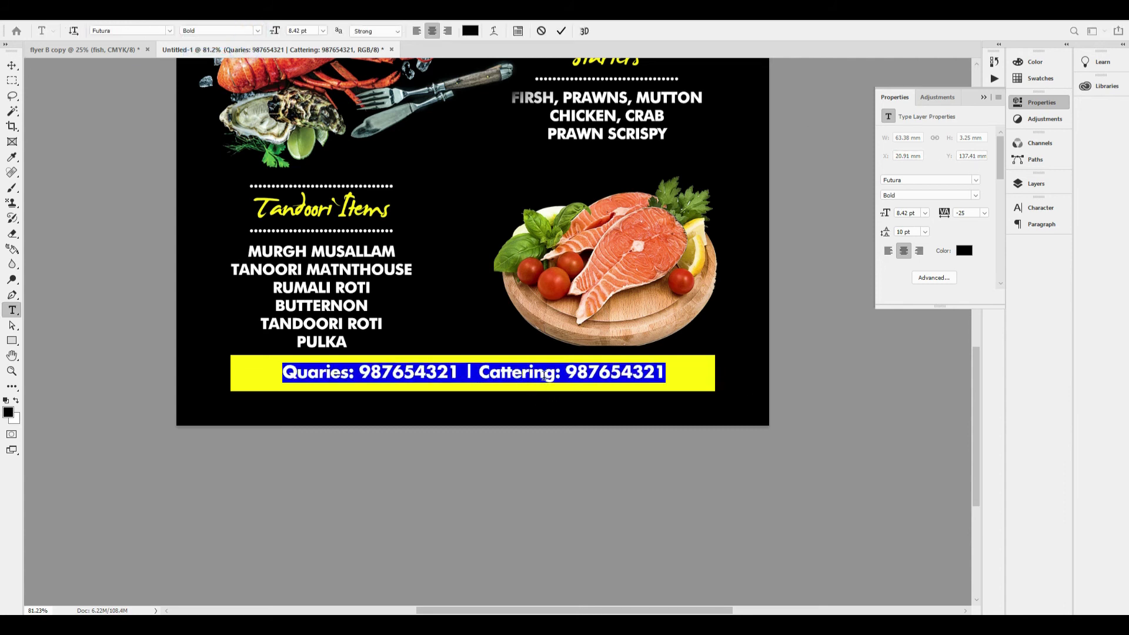
key("alt+Right")
key("alt+Right")
key("alt+Right")
key("alt+Right")
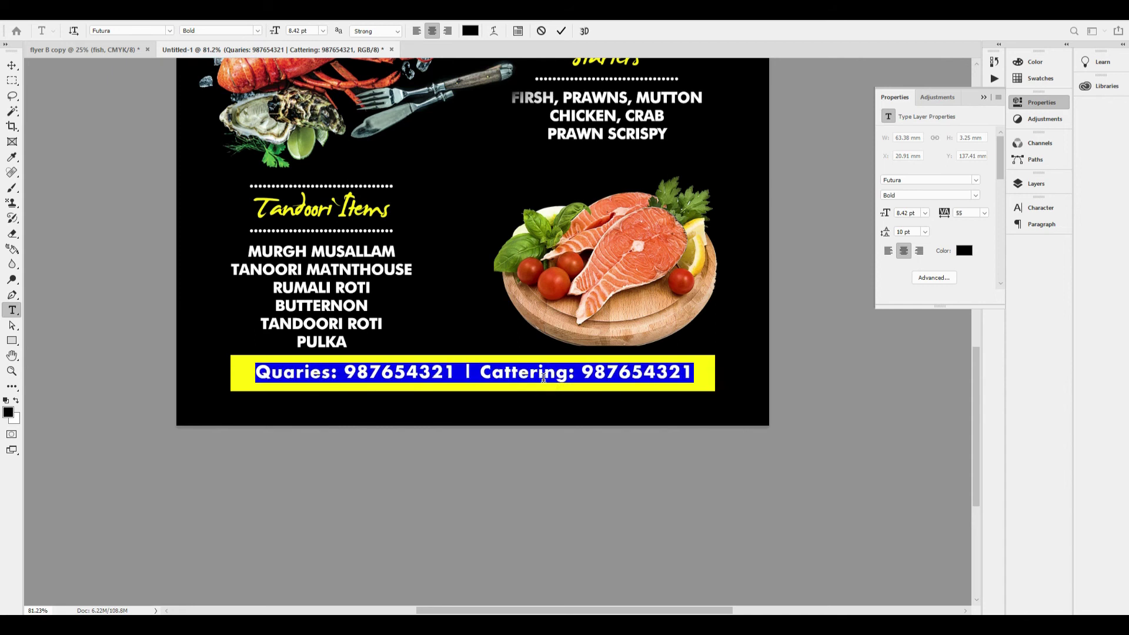
key("alt+Right")
key("ctrl+Return")
Change the contact line's font to Tw Cen MT Regular and enlarge it to 10.42 pt.
key("Return")
type("v")
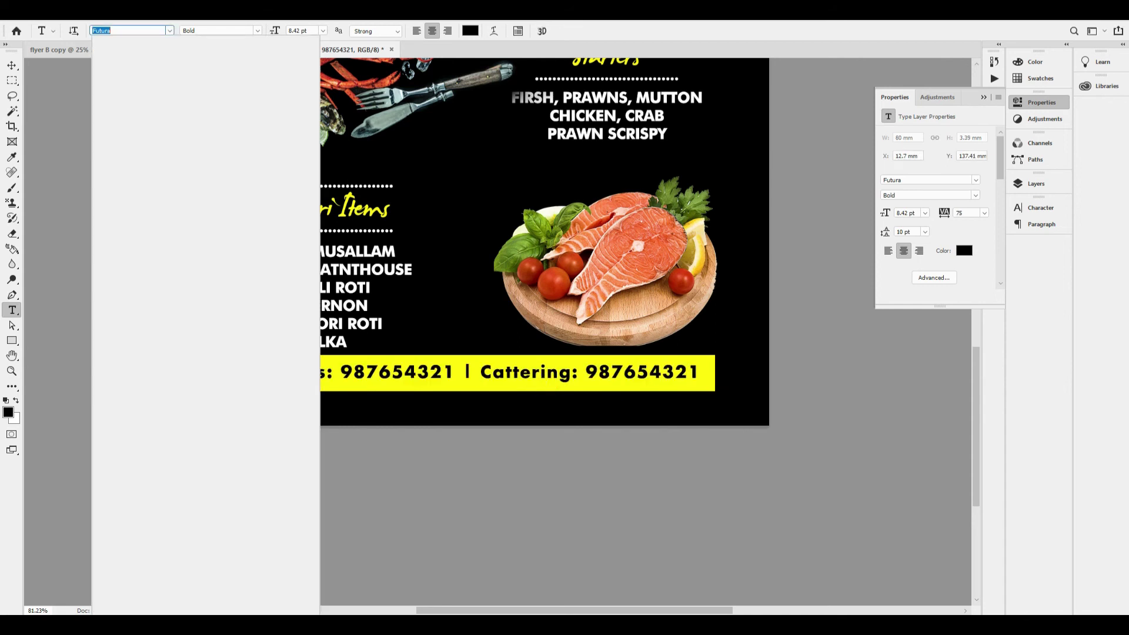
type("t")
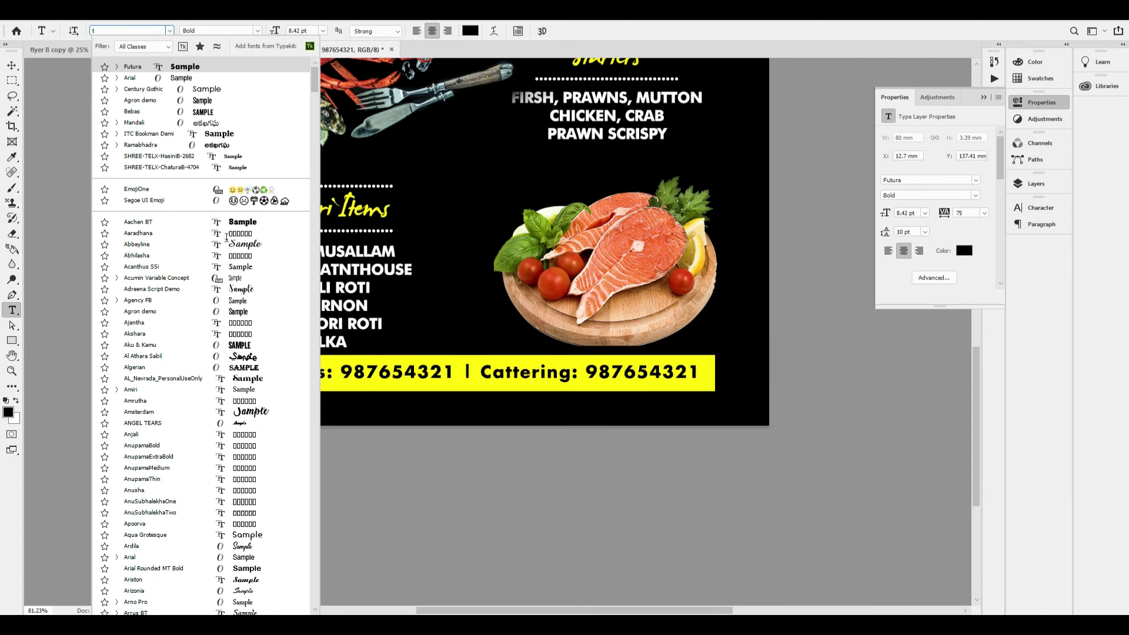
type("w")
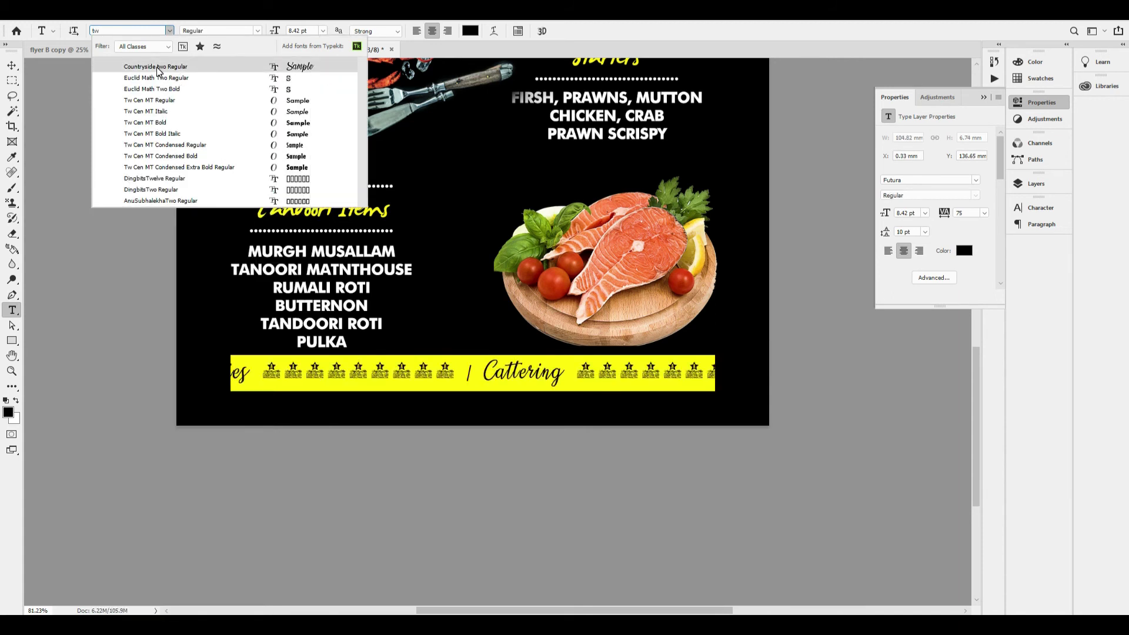
type(" ce")
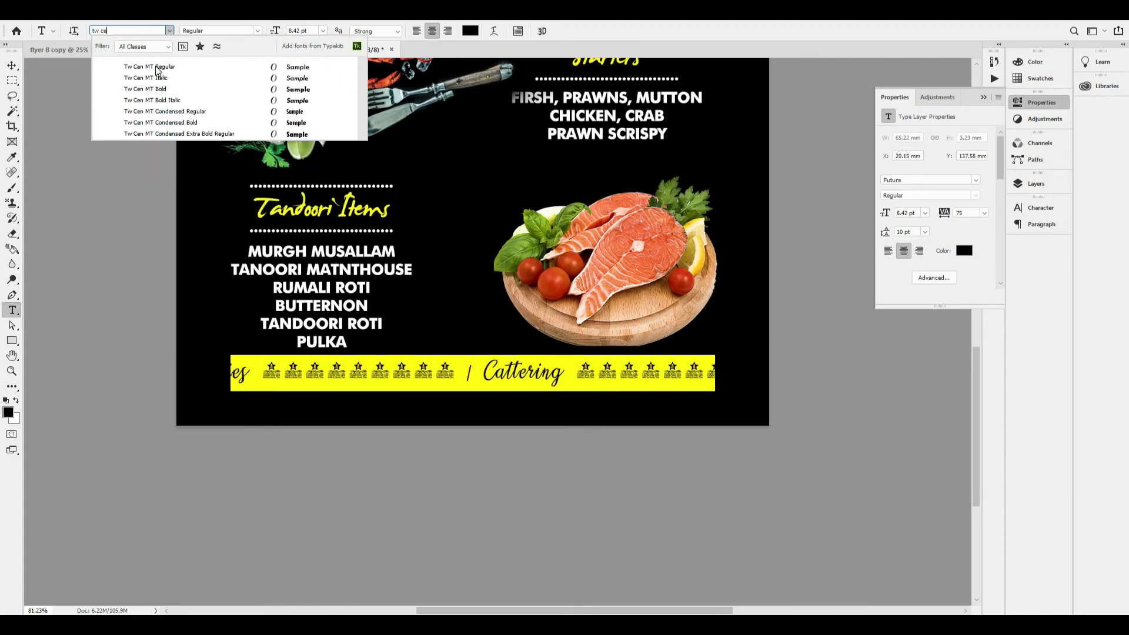
left_click(158, 67)
triple_click(453, 370)
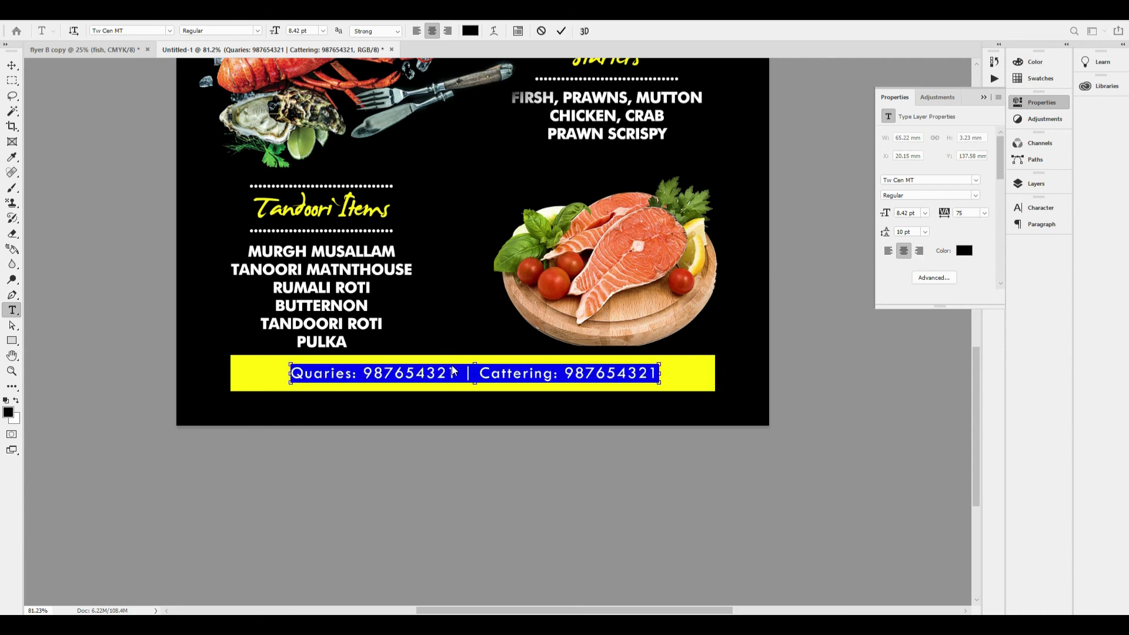
key("ctrl+shift+period")
key("ctrl+Return")
key("v")
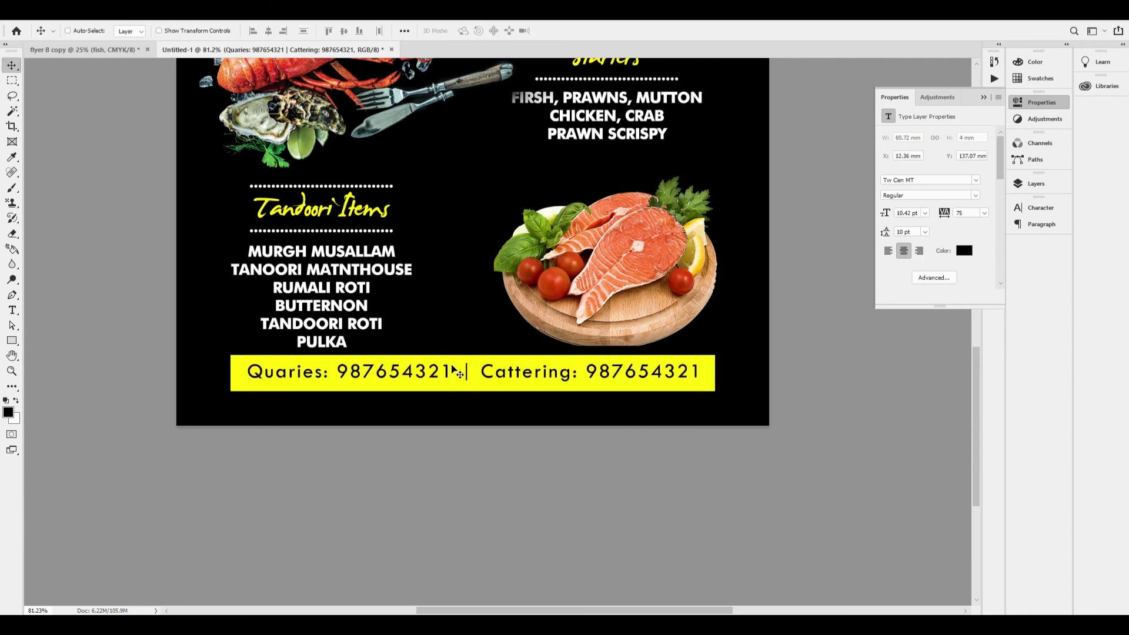
Move the Special Items group up, closer to the red and yellow header.
key("ctrl+minus")
key("ctrl+minus")
key("ctrl+0")
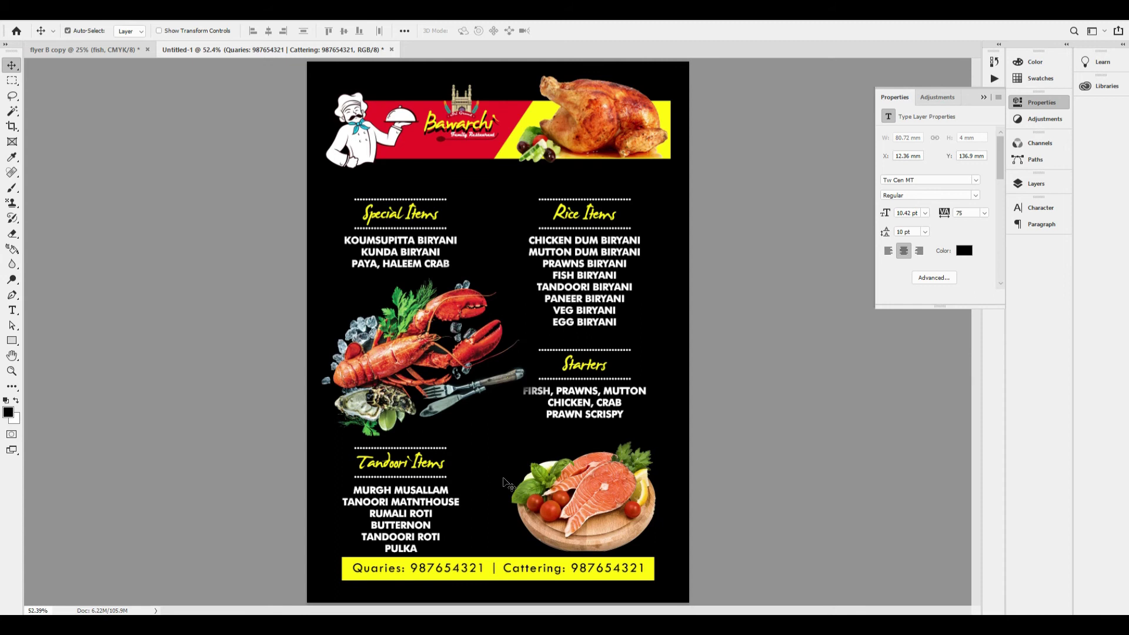
right_click(407, 218)
left_click(432, 223)
key("shift+Up")
key("shift+Up")
key("shift+Up")
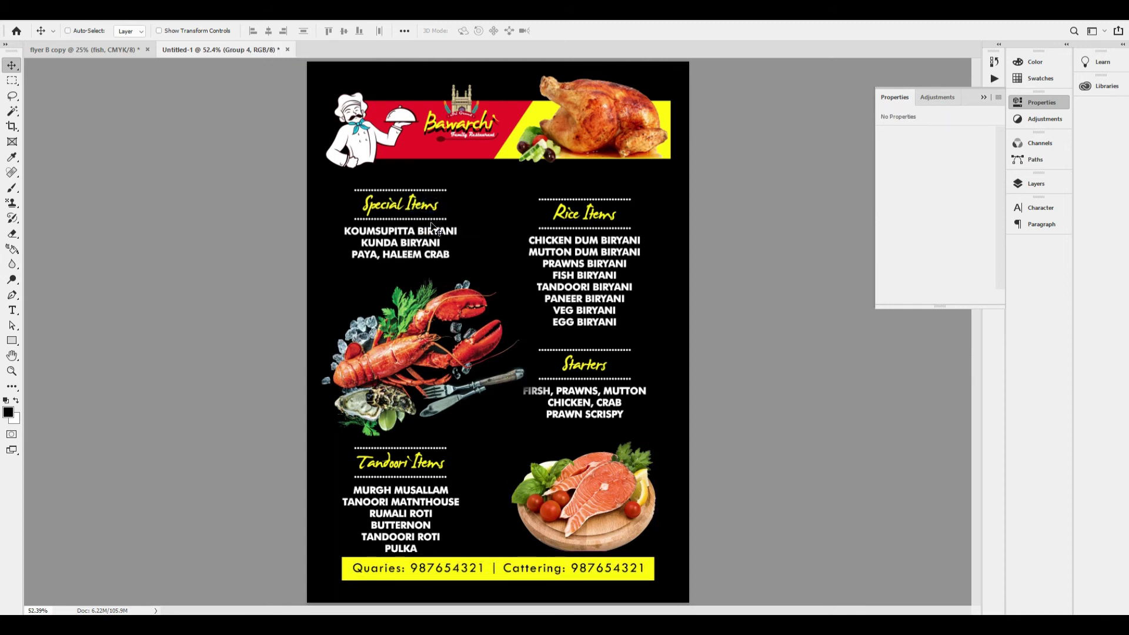
left_click_drag(431, 223, 431, 218)
Move the Rice Items group up until it is level with the Special Items group.
right_click(584, 226)
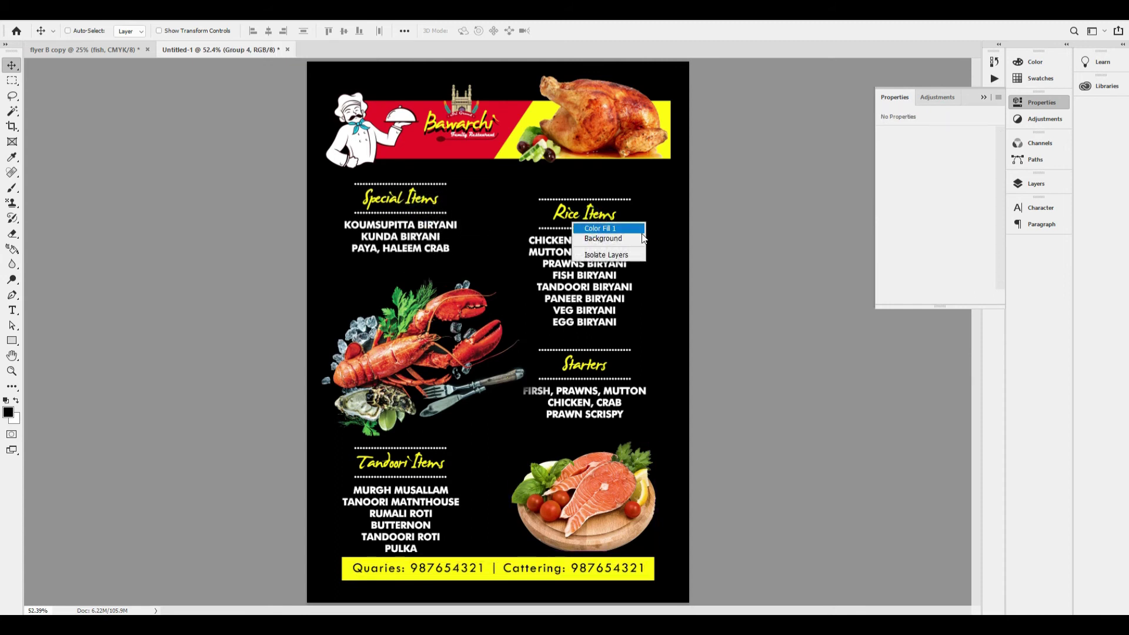
left_click(623, 229)
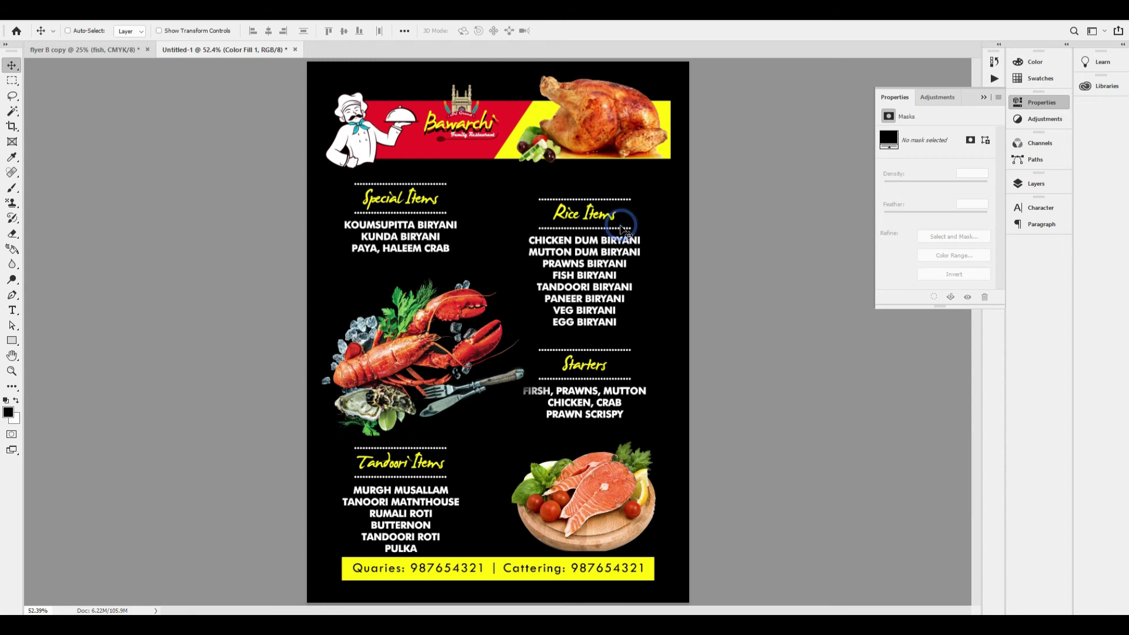
right_click(590, 218)
left_click(642, 223)
key("shift+Up")
key("shift+Up")
key("shift+Up")
key("shift+Up")
key("shift+Up")
key("Up")
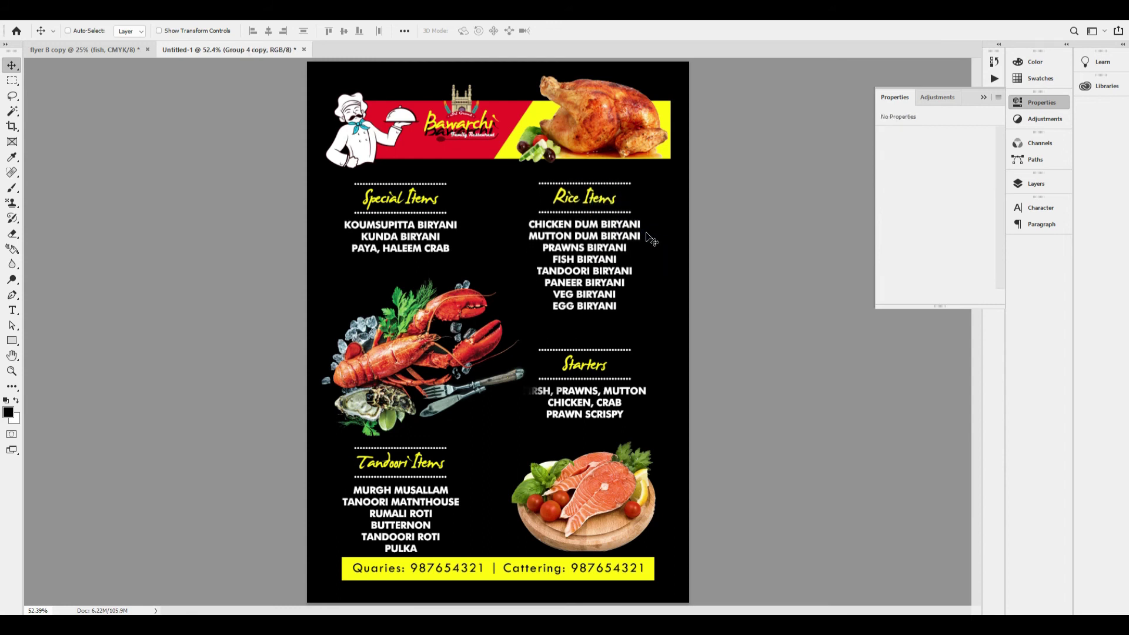
key("Down")
Shift the lobster image, Starters group and fish image up together, and bring the Starters menu text in front of the lobster image.
left_click(414, 355, "ctrl")
key("shift+Up")
key("shift+Up")
key("shift+Up")
key("shift+Up")
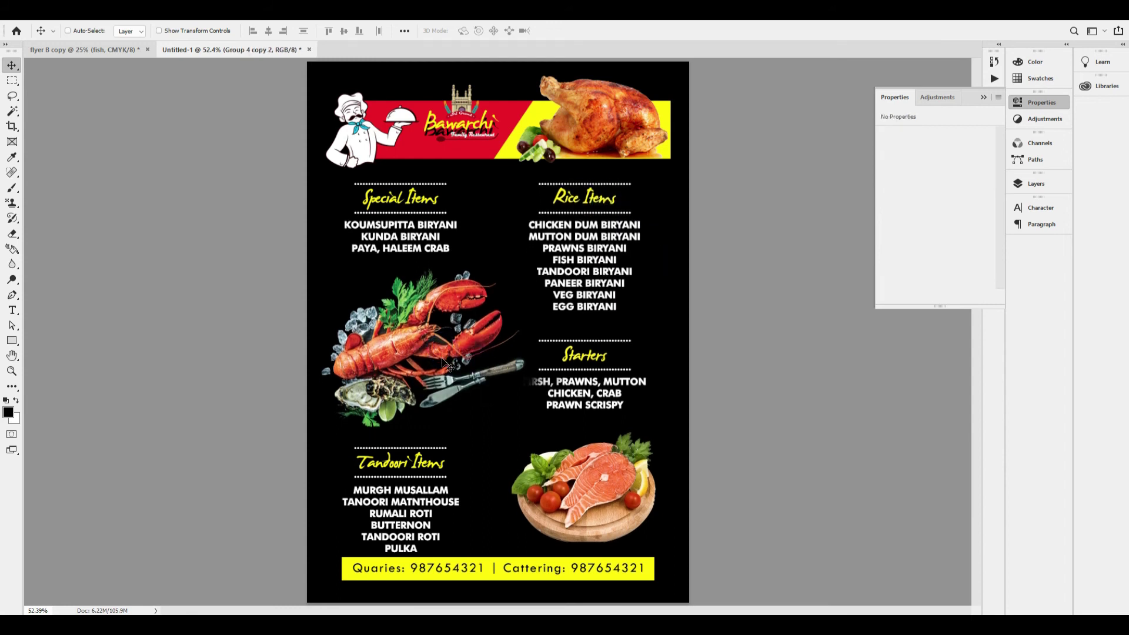
key("Down")
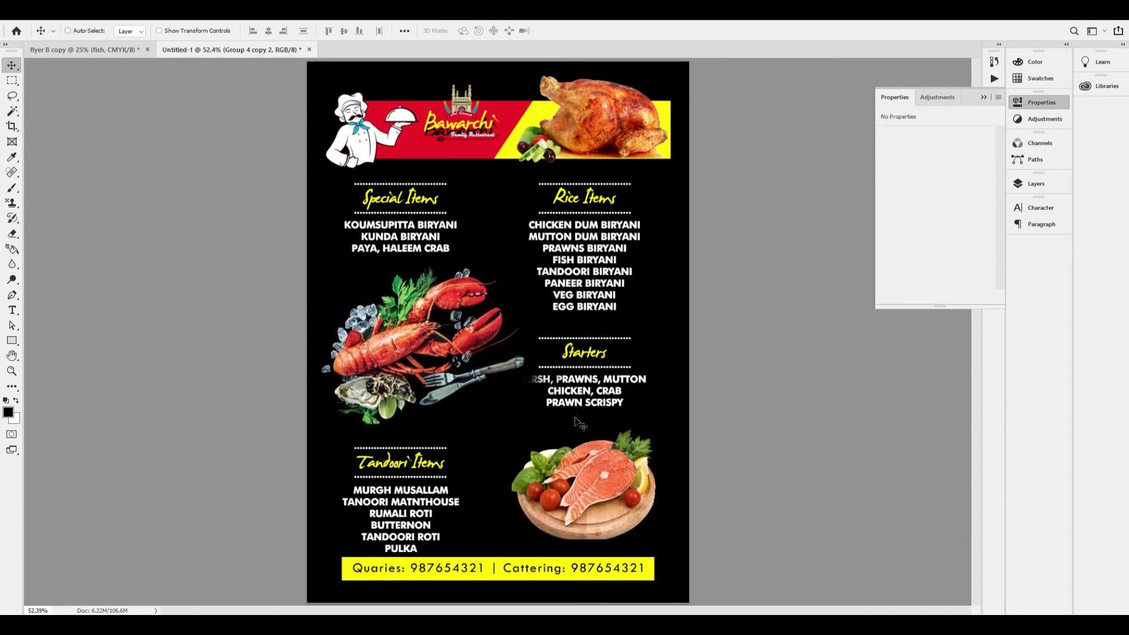
right_click(580, 382)
left_click(612, 390)
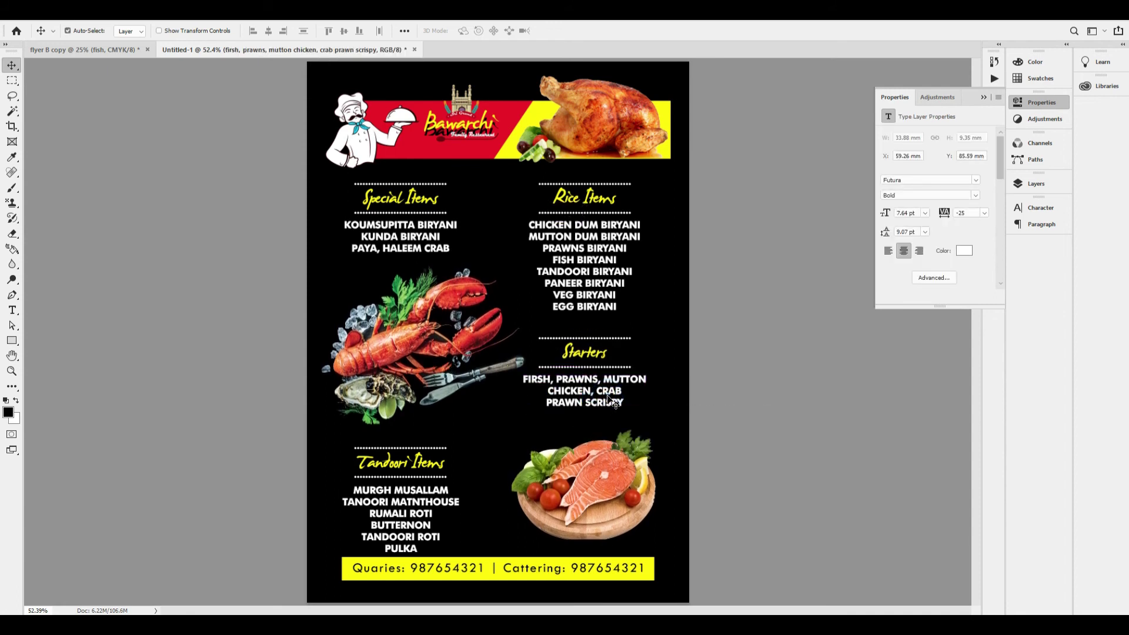
Group the Tandoori Items heading, its dotted lines and the menu list below it.
right_click(392, 472)
left_click(420, 479)
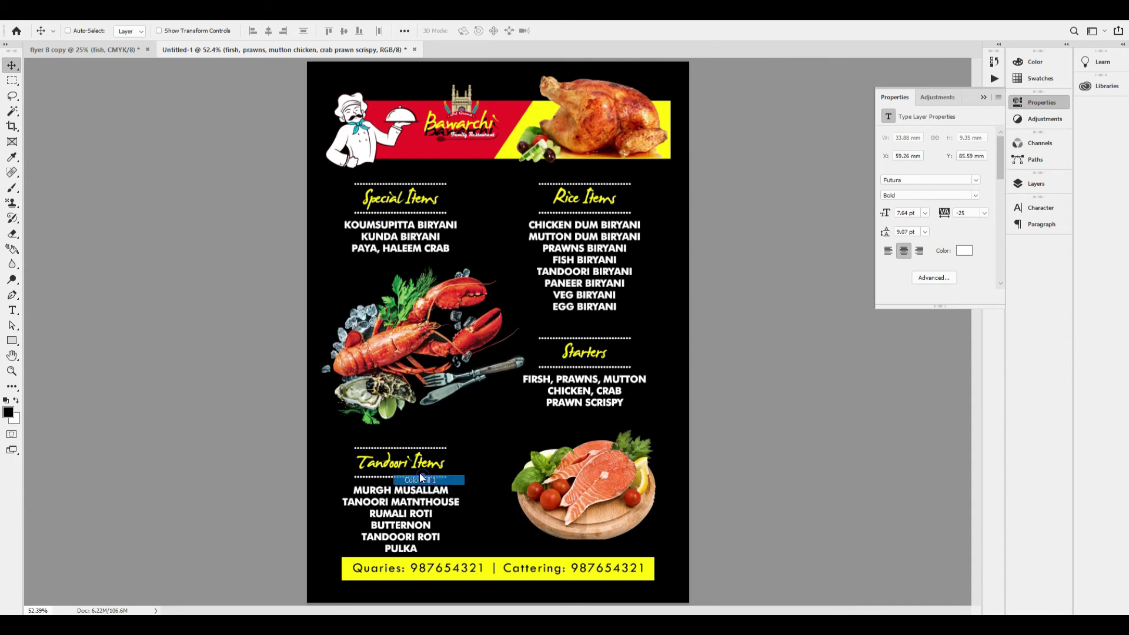
scroll(399, 520, "up", 4)
left_click_drag(420, 479, 339, 352)
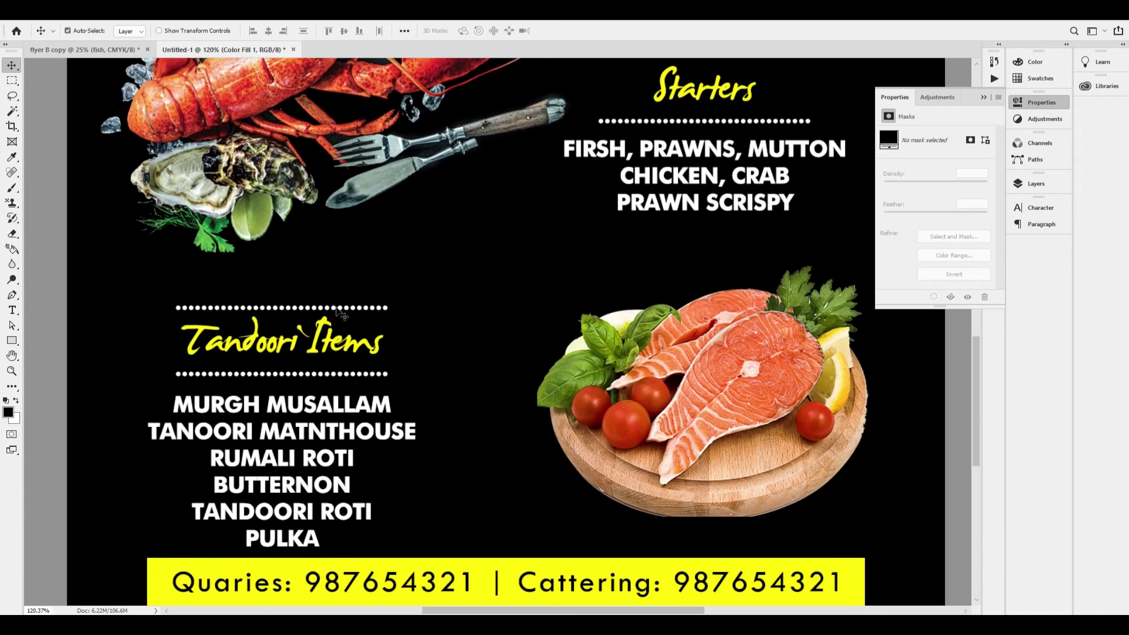
left_click(335, 308, "ctrl")
right_click(315, 339, "shift")
left_click(343, 345, "shift")
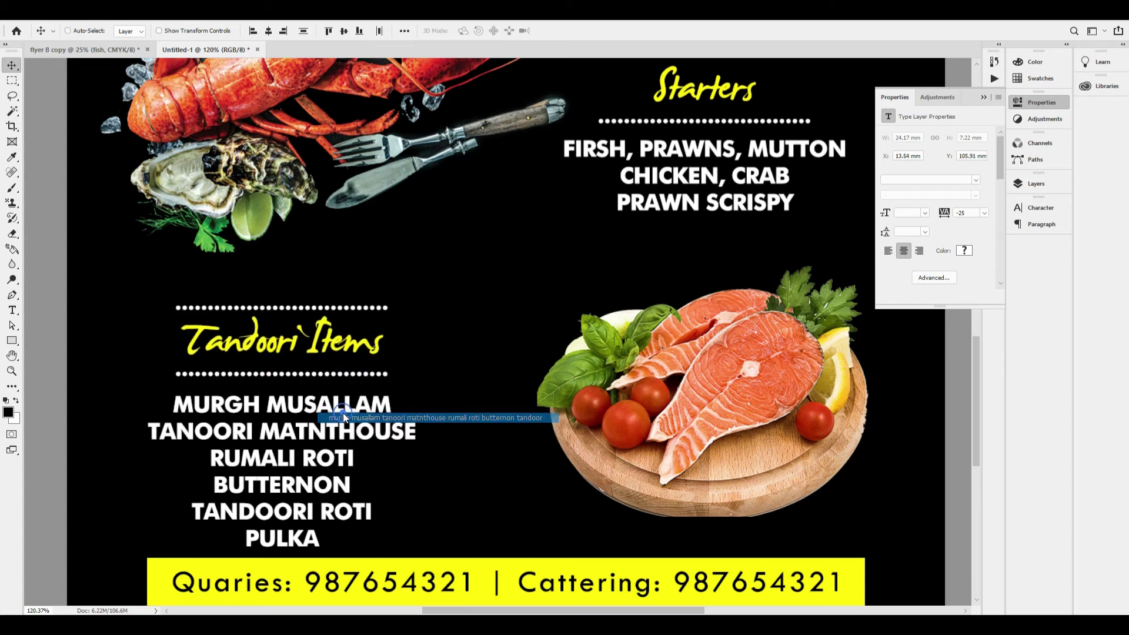
key("ctrl+minus")
key("ctrl+g")
Move the Tandoori Items group up to leave a gap above the yellow contact bar.
key("shift+Up")
key("shift+Up")
key("shift+Up")
key("shift+Up")
key("shift+Up")
key("shift+Down")
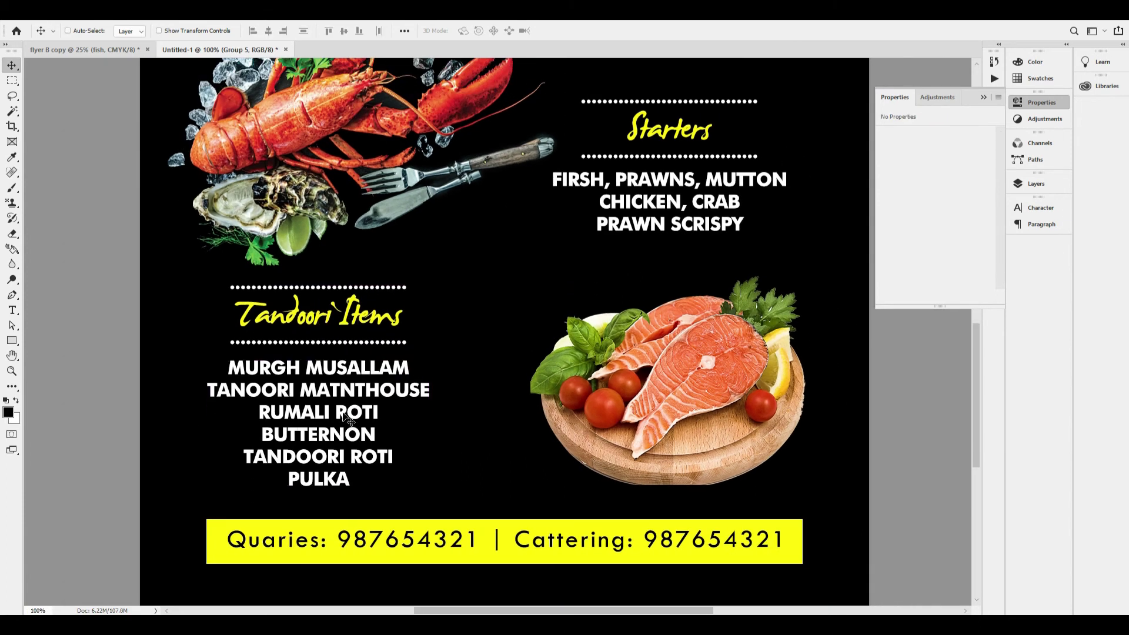
key("ctrl+minus")
key("ctrl+0")
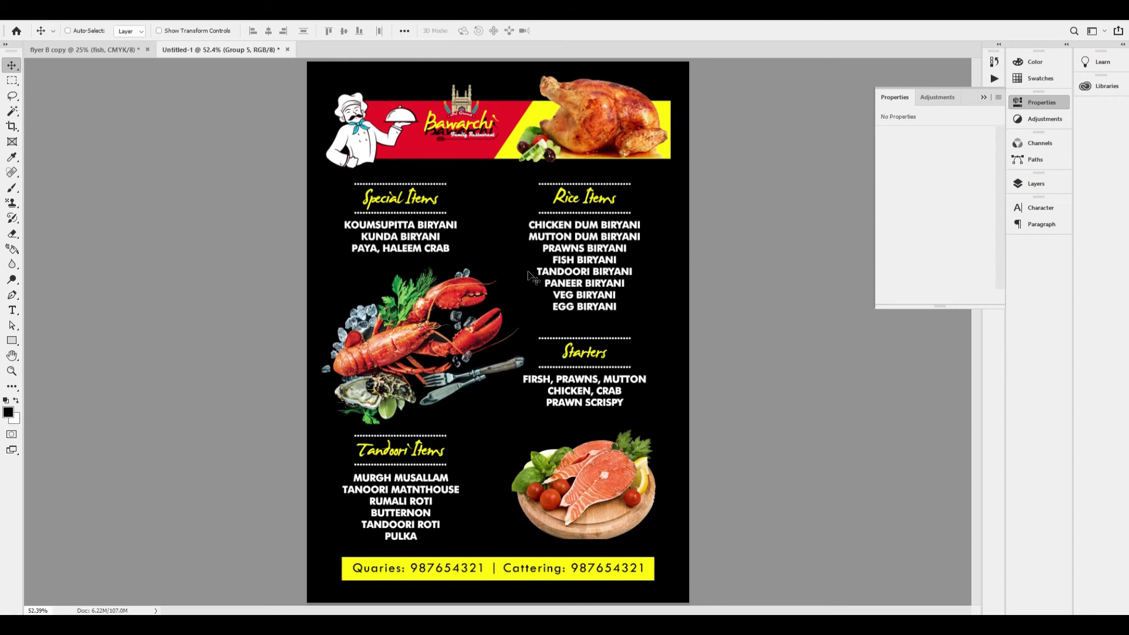
Add a new empty layer directly above the Color Fill 1 background layer.
right_click(504, 225)
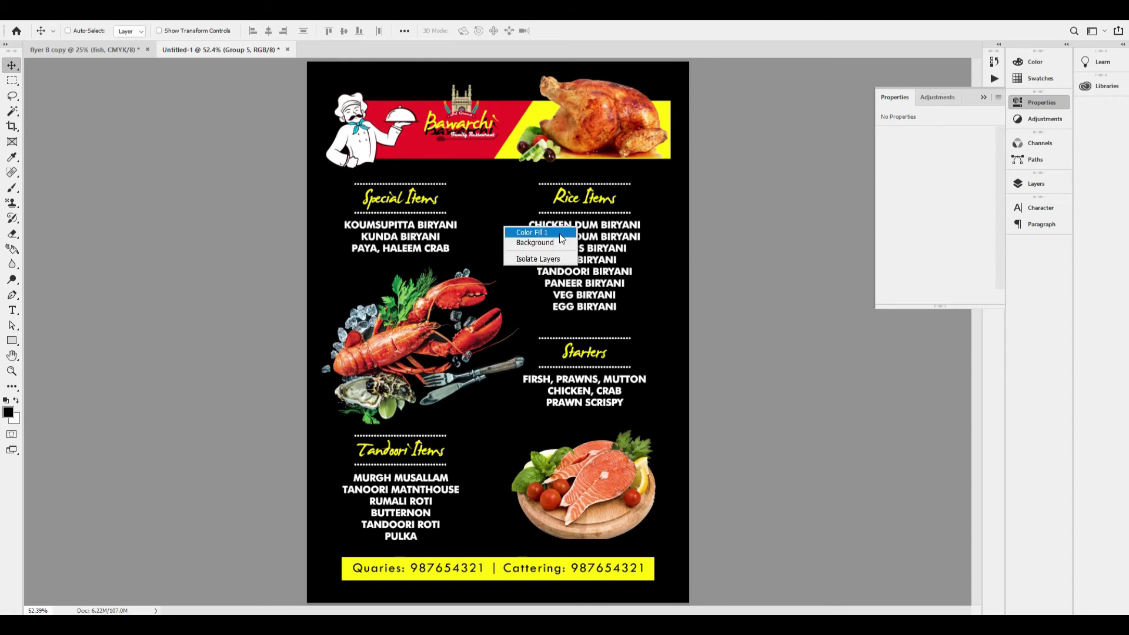
left_click(559, 232)
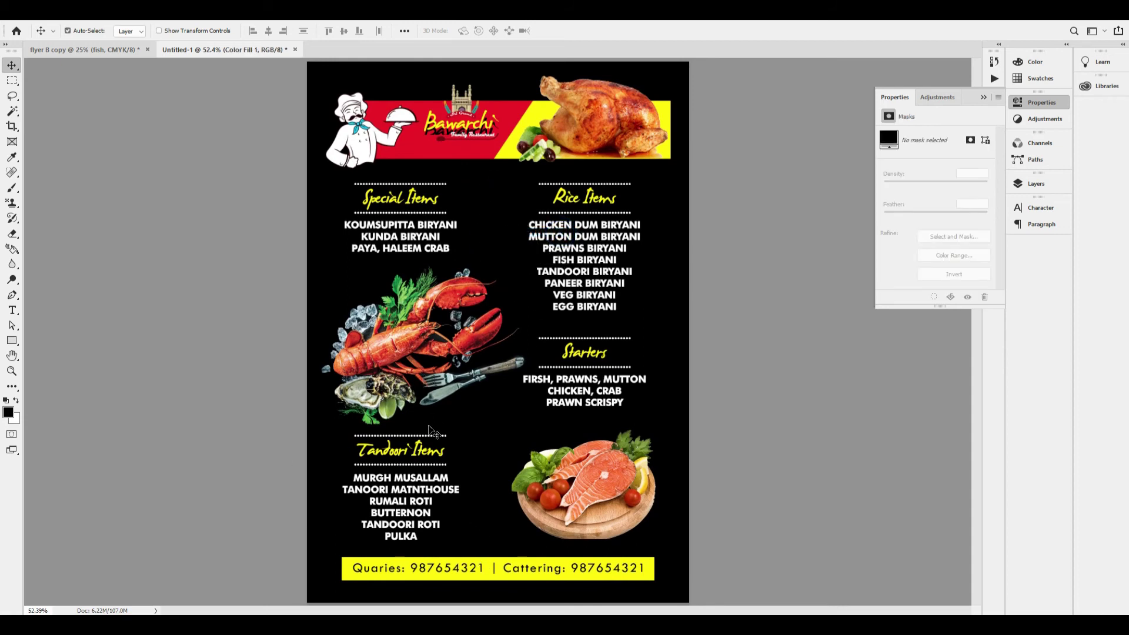
key("ctrl+shift+n")
key("Return")
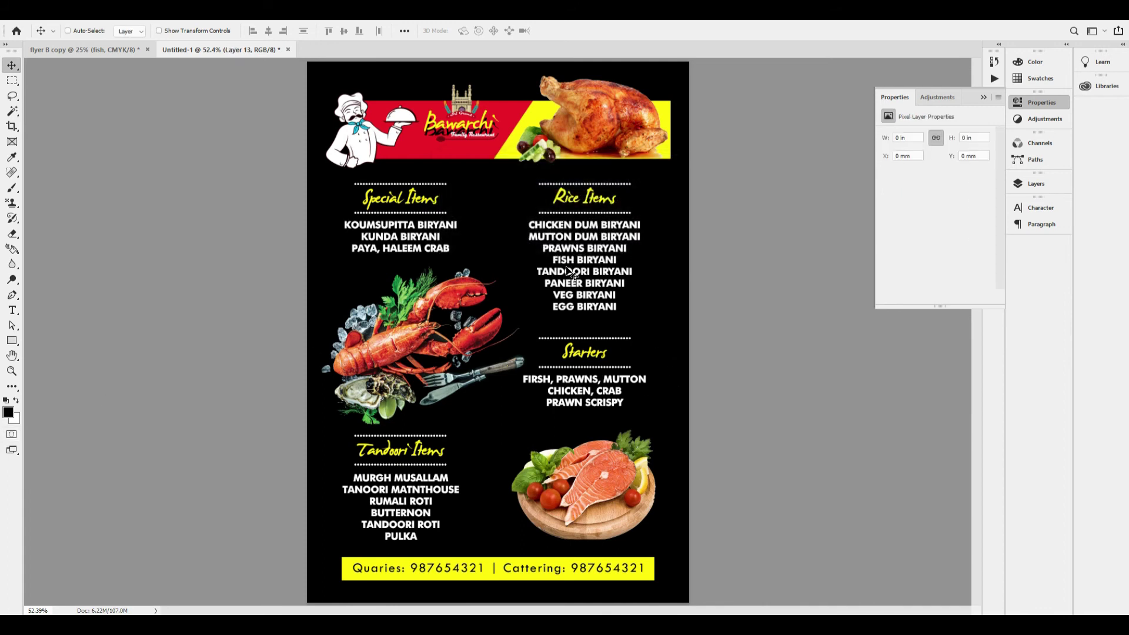
Activate the Brush tool, show the brush presets and settings, and make white the foreground colour.
key("b")
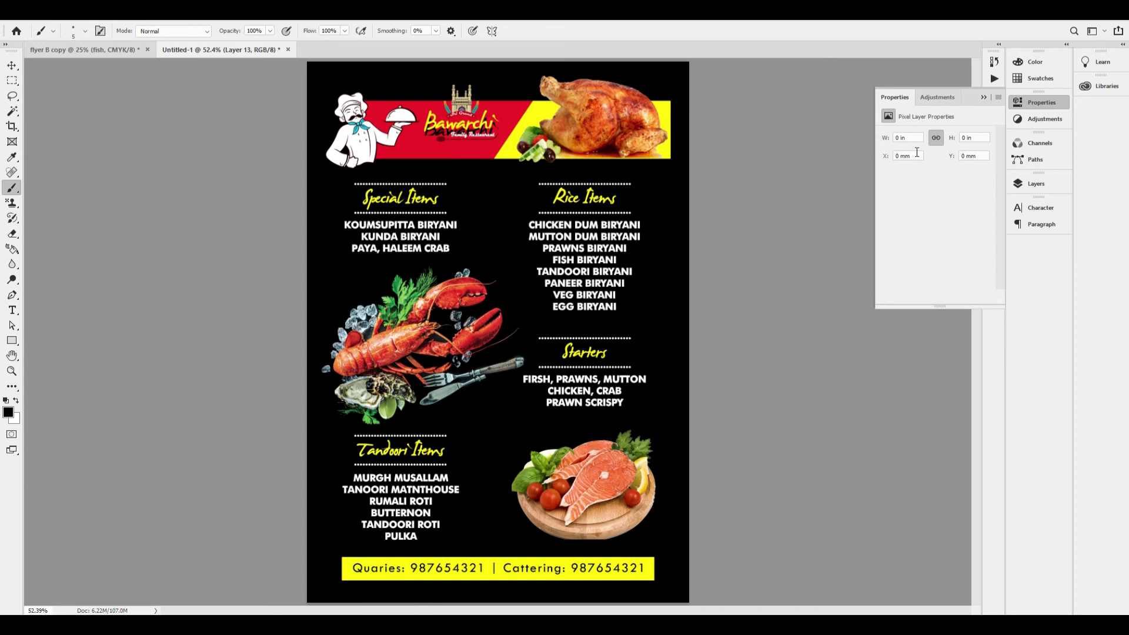
left_click(937, 97)
left_click(895, 97)
left_click(1047, 97)
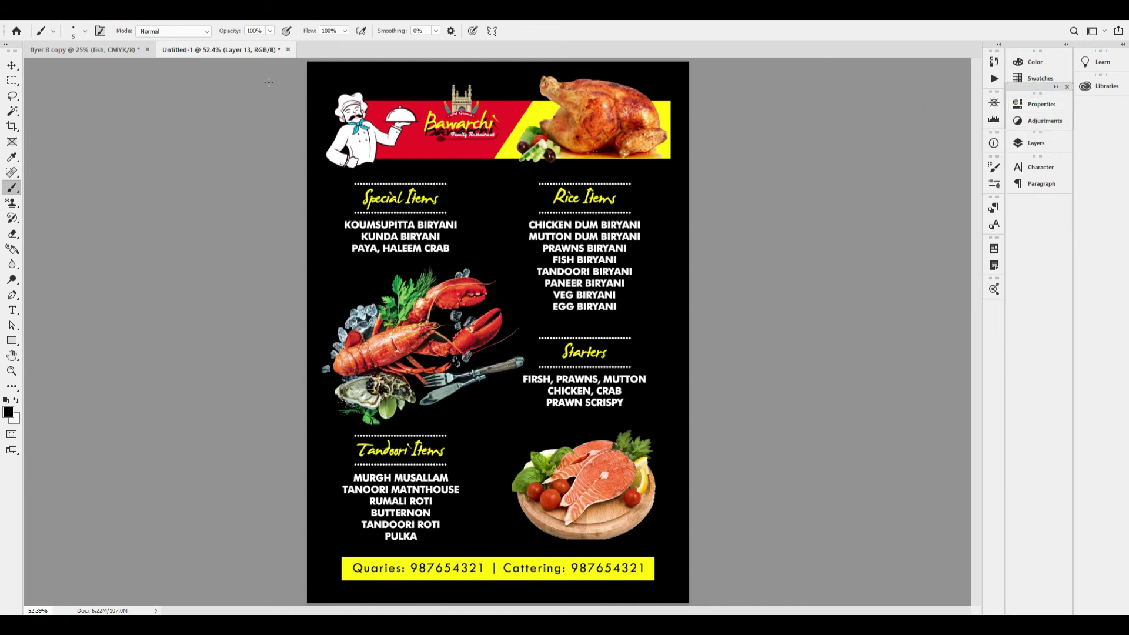
left_click(244, 14)
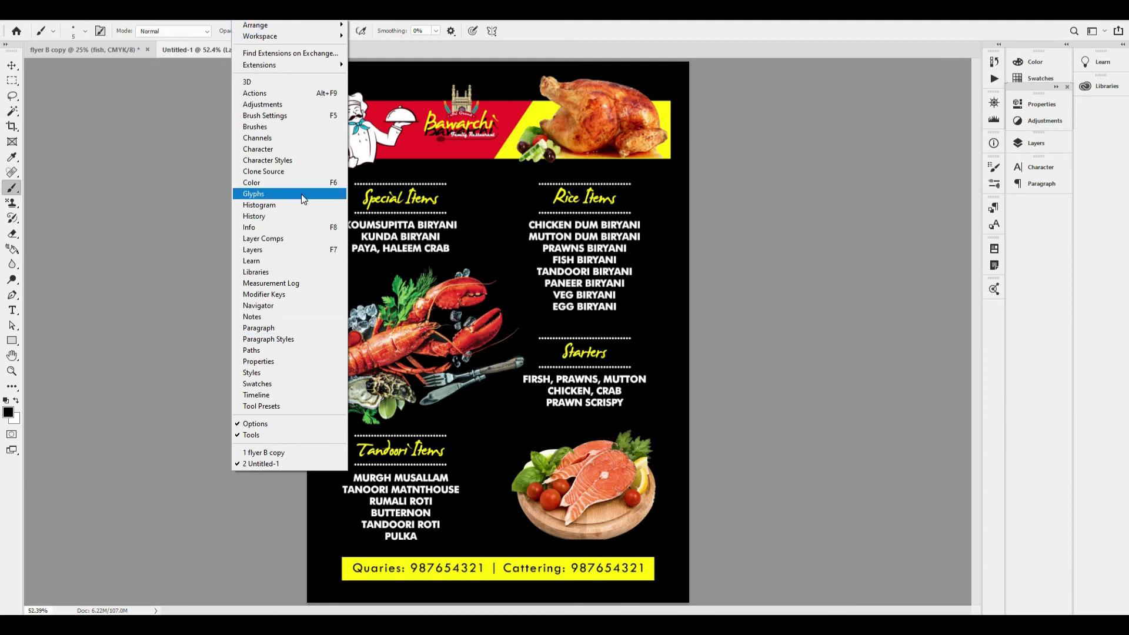
left_click(294, 129)
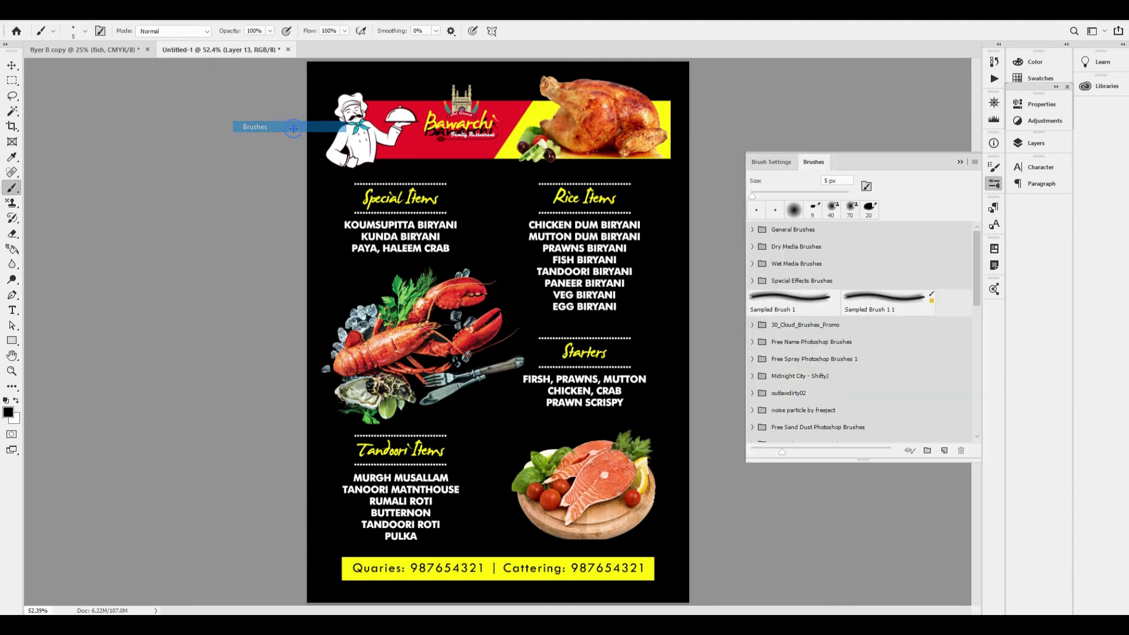
left_click(772, 162)
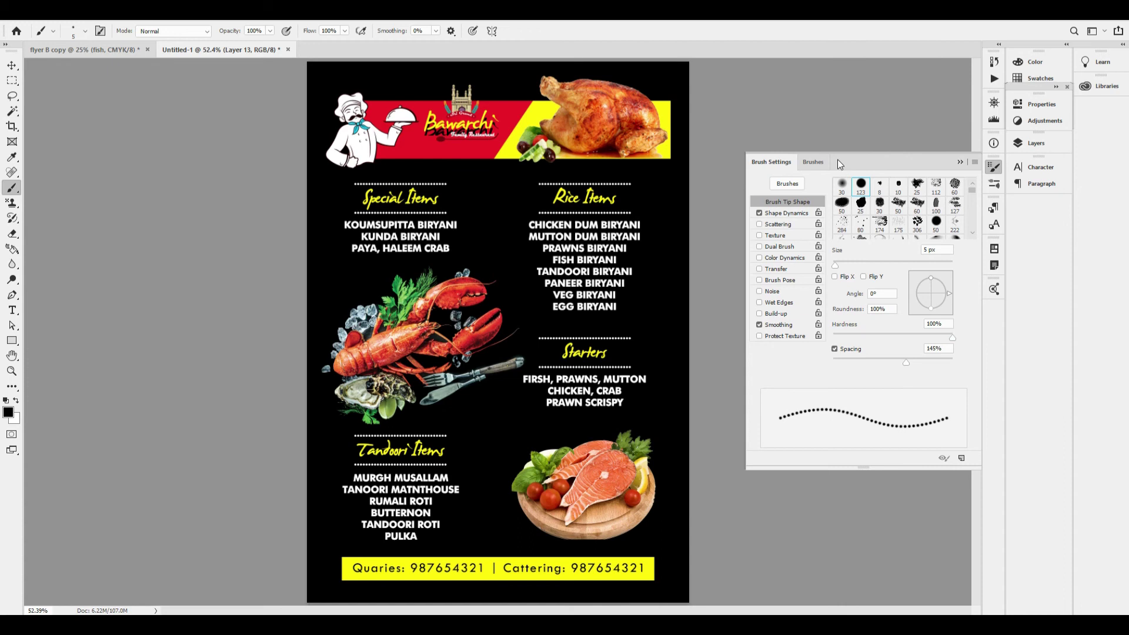
left_click(814, 162)
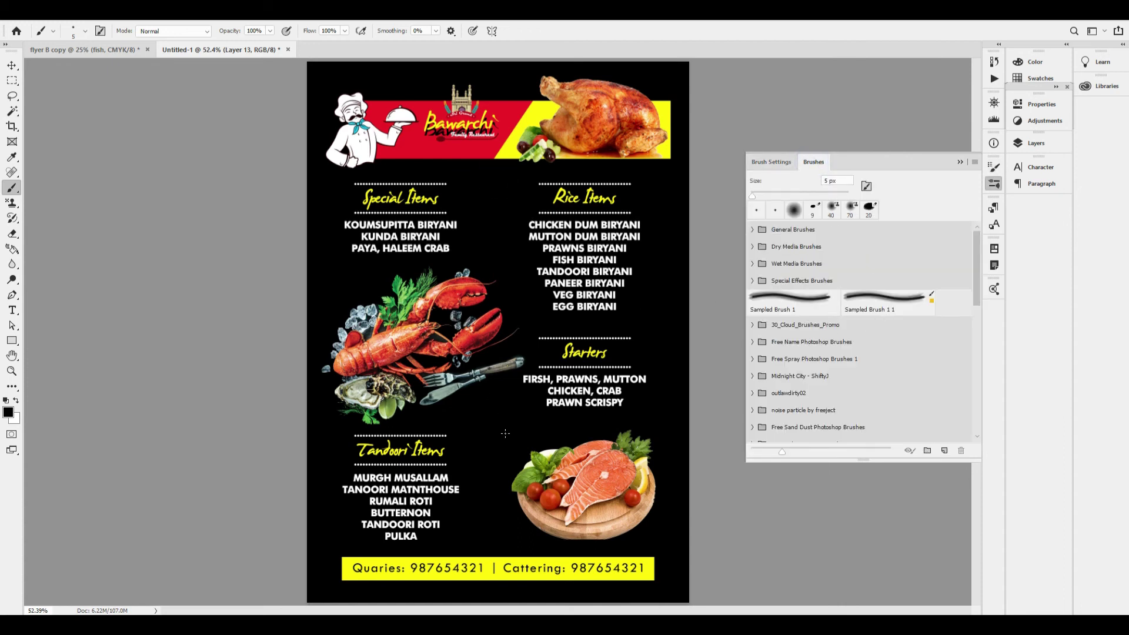
left_click(17, 401)
Try to paint a vertical dotted divider between the two menu columns with the 5 px brush.
left_click_drag(494, 181, 497, 458)
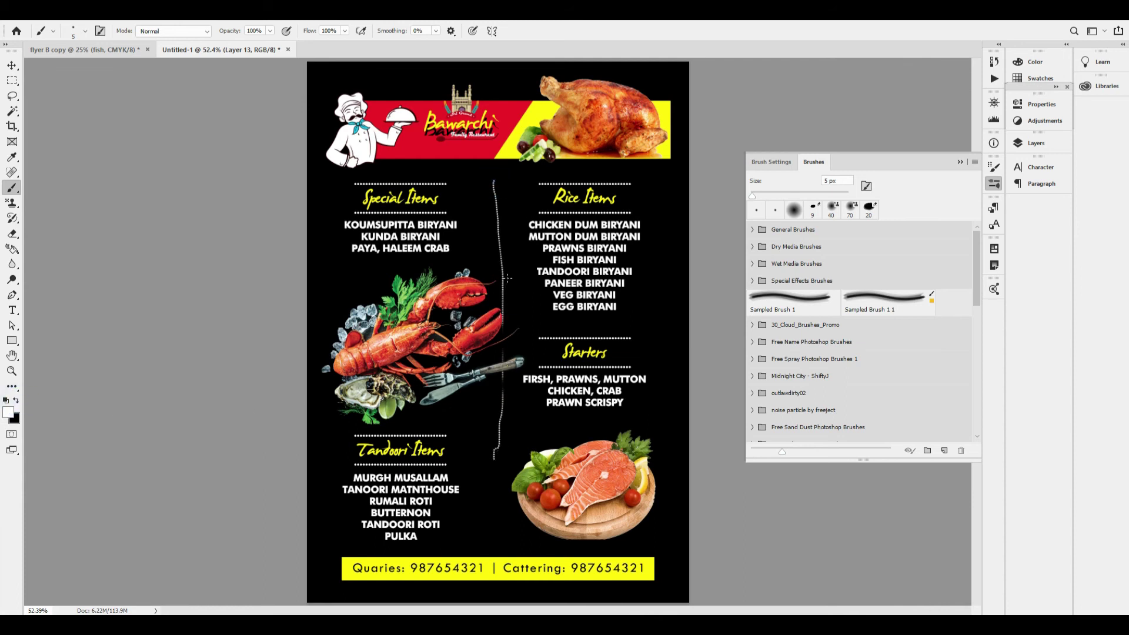
key("ctrl+z")
left_click_drag(488, 194, 493, 499)
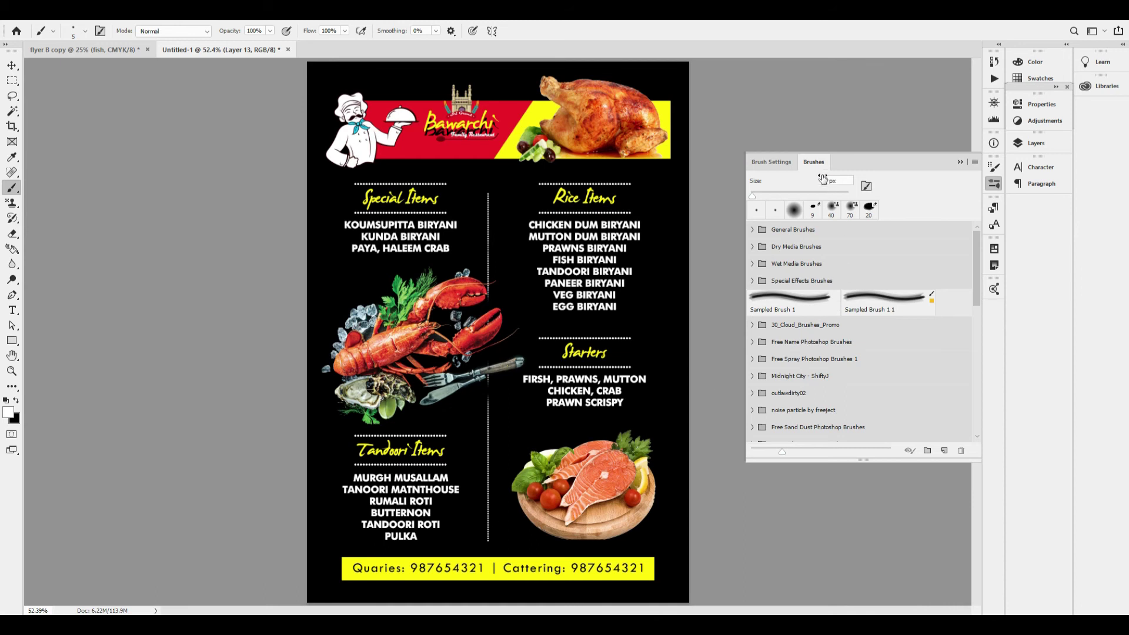
Set the size of the dotted brush tip to 10 px.
left_click(782, 162)
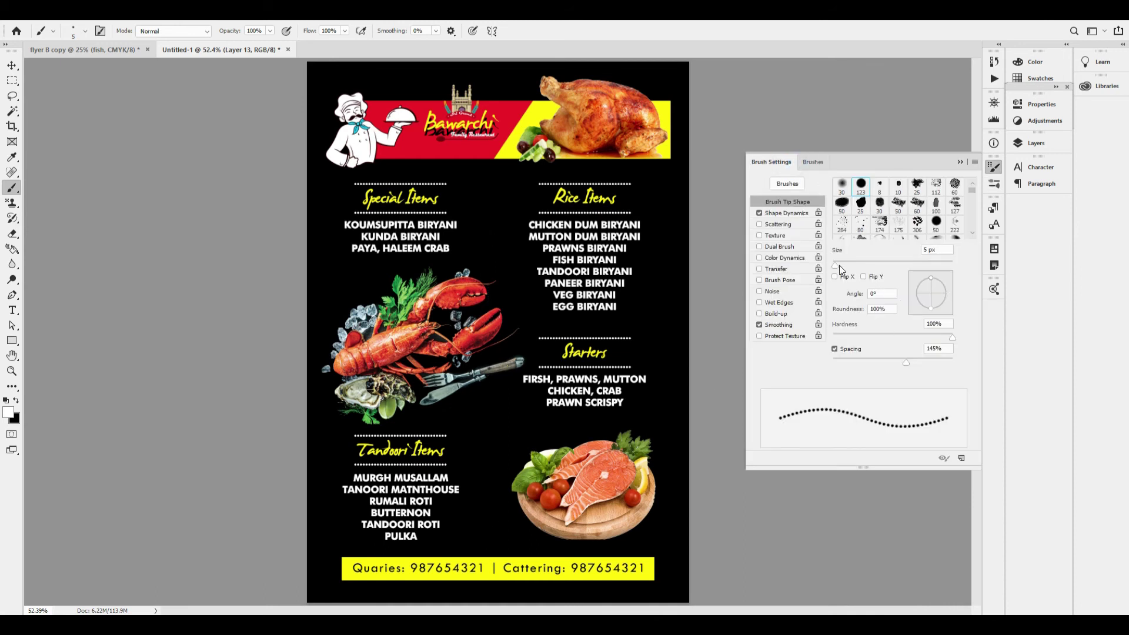
left_click(935, 251)
type("10")
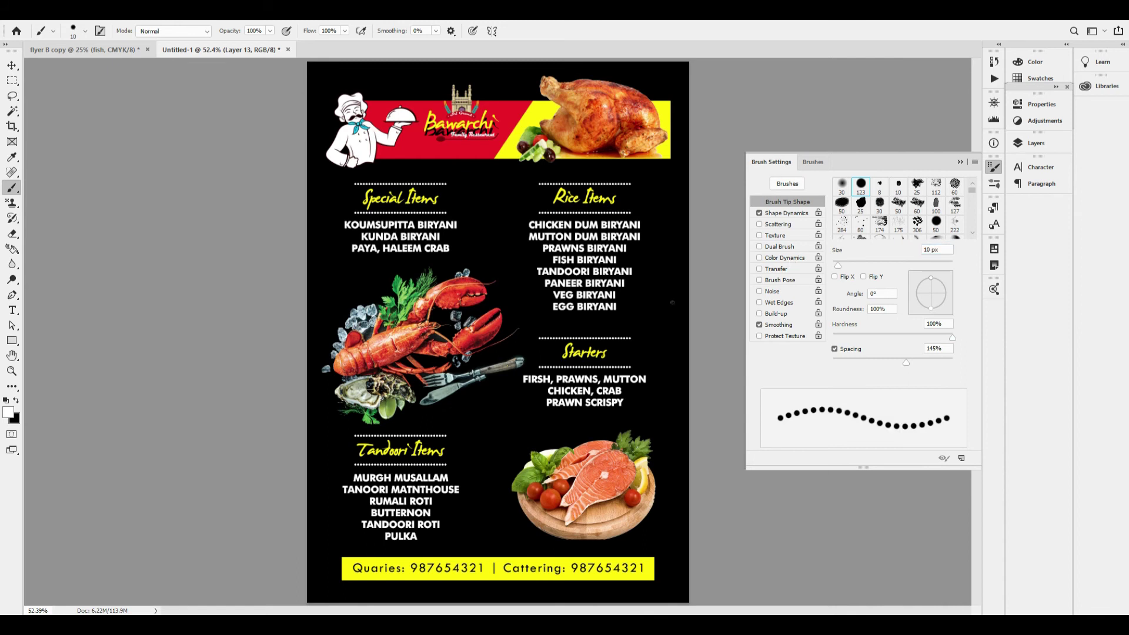
Set the dotted brush spacing to 180% and paint a vertical white dotted divider between the two menu columns.
left_click_drag(481, 173, 503, 493)
left_click_drag(906, 362, 917, 363)
mouse_move(492, 180)
left_mouse_down()
mouse_move(494, 404)
mouse_move(518, 506)
left_mouse_up()
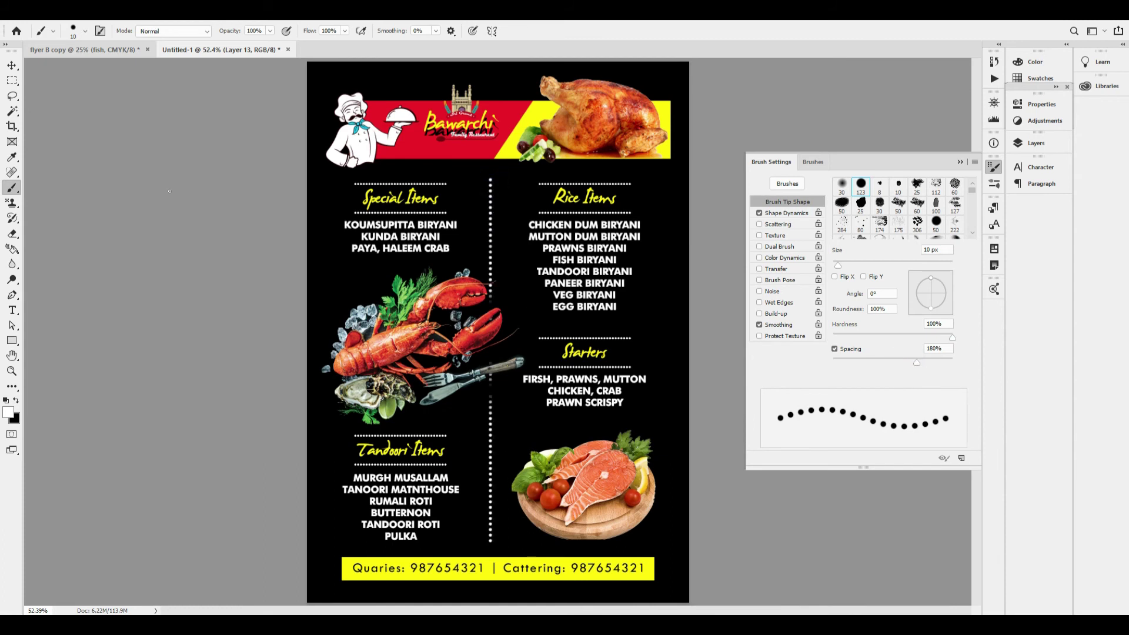
Centre the dotted divider horizontally on the canvas.
left_click(12, 65)
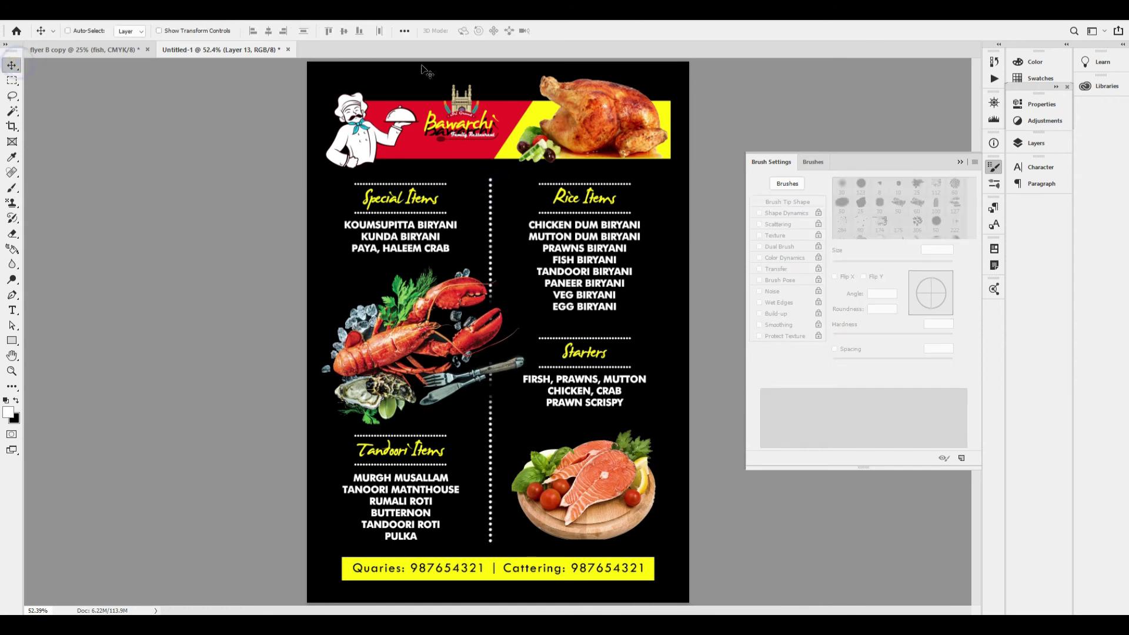
key("ctrl+a")
left_click(269, 31)
key("ctrl+d")
Bring the dotted divider layer to the top of the layer stack.
left_click_drag(549, 186, 592, 214)
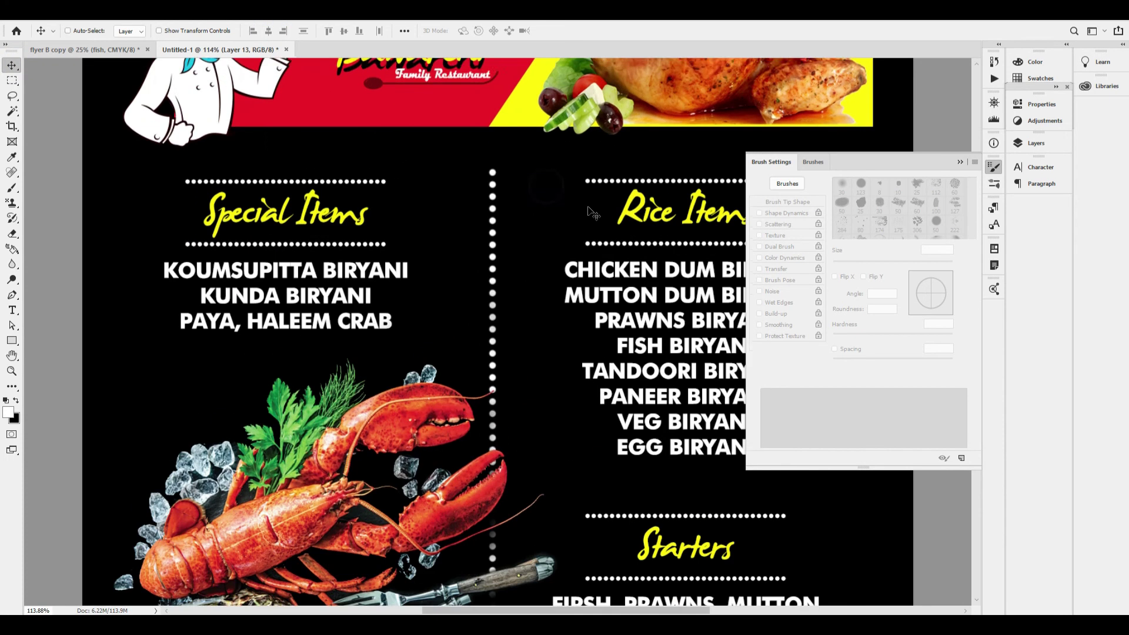
left_click_drag(594, 469, 564, 300)
key("ctrl+bracketright")
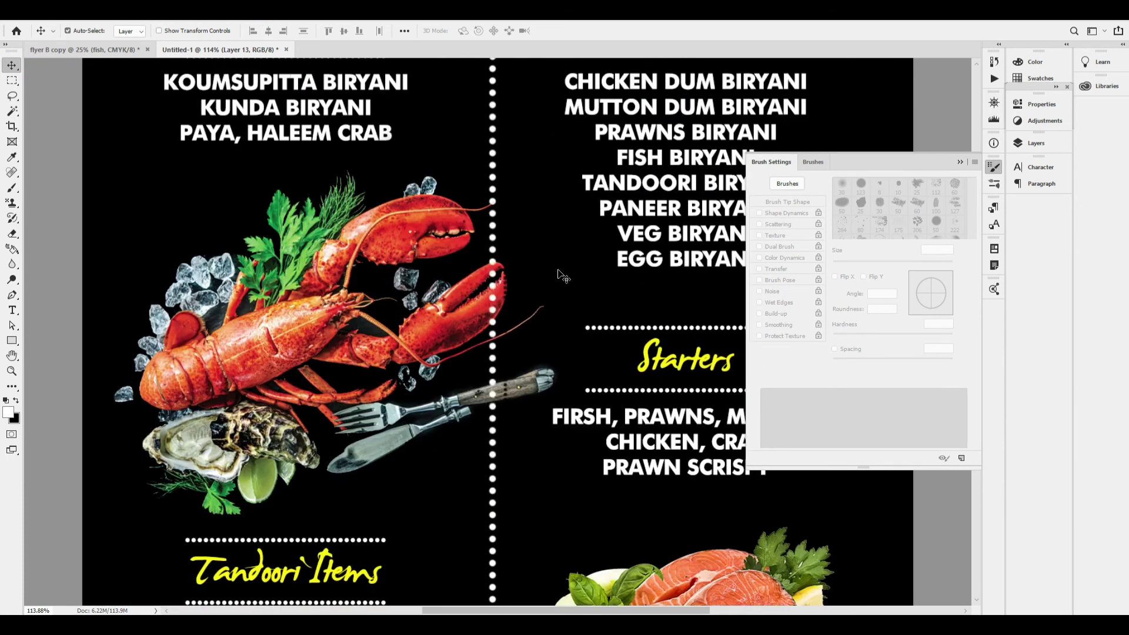
scroll(561, 276, "right", 2)
key("F7")
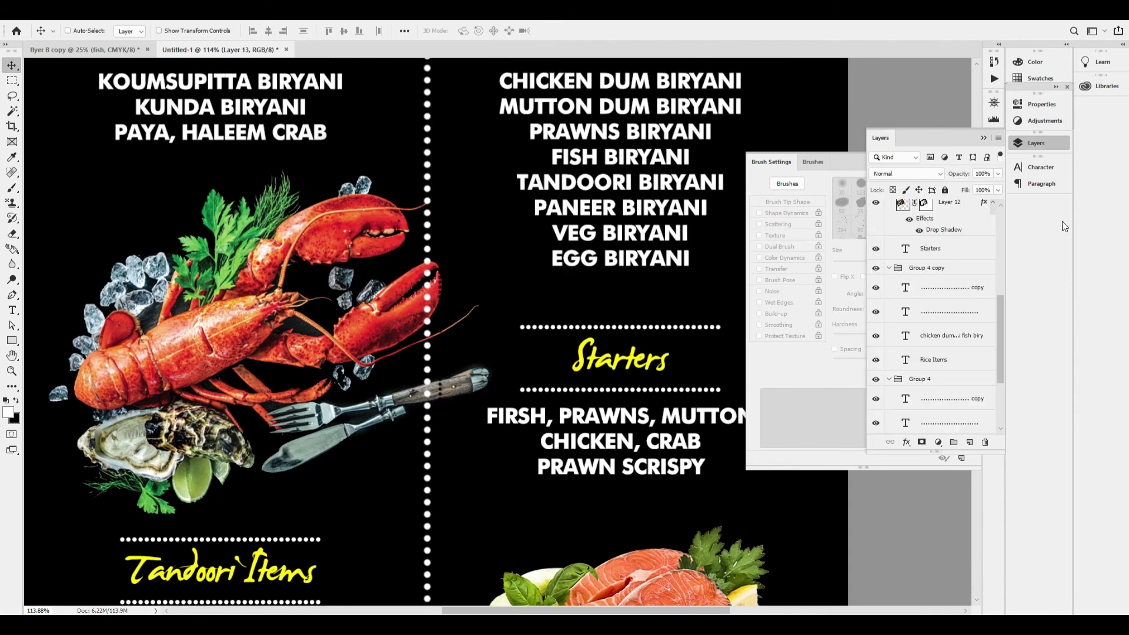
scroll(920, 230, "up", 5)
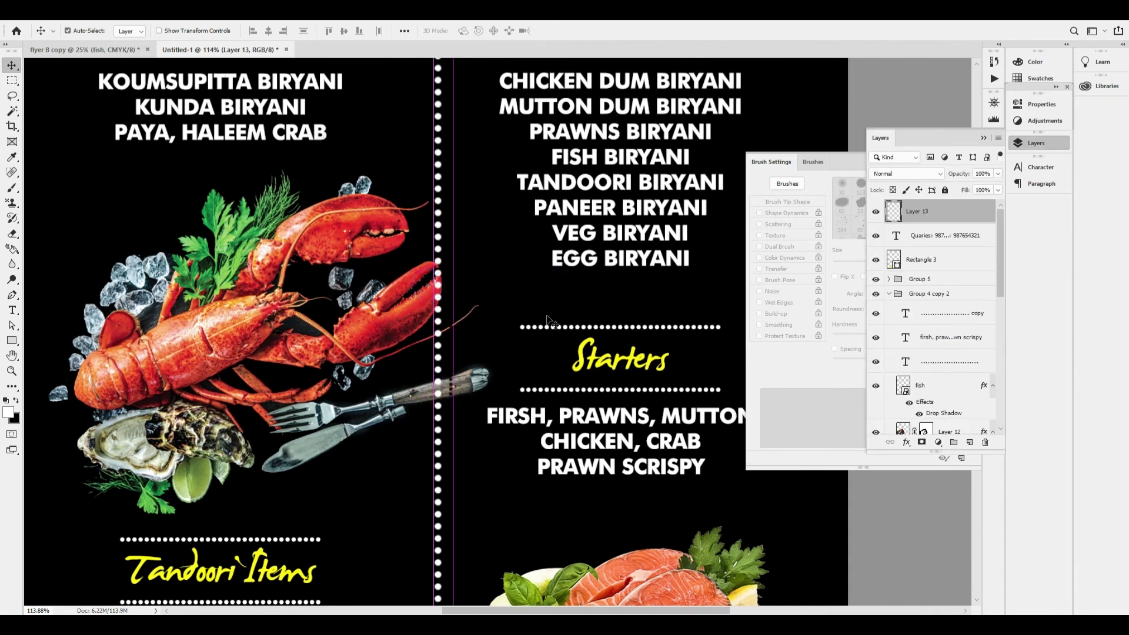
Add a layer mask to the divider and paint out the dots over the lobster claw with a 35 px black brush.
left_click(922, 442)
scroll(464, 353, "up", 2)
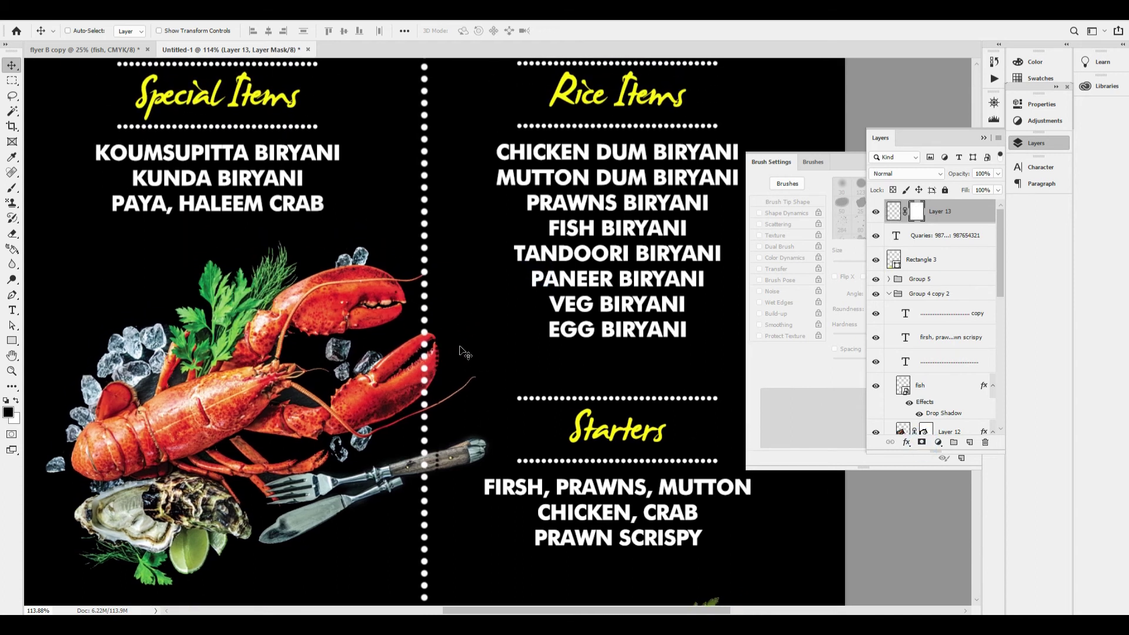
key("b")
key("bracketright")
key("bracketright")
key("bracketright")
key("bracketright")
key("bracketright")
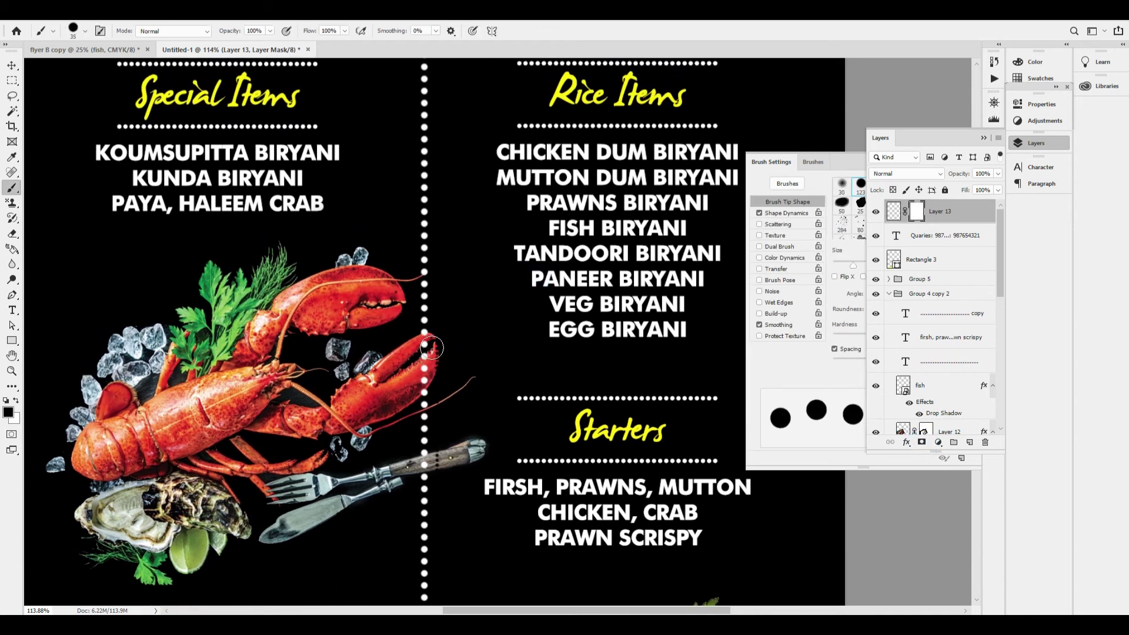
left_click_drag(426, 347, 422, 383)
Mask out the divider dots that cross the fork and knife handles.
scroll(497, 383, "down", 1)
scroll(434, 393, "down", 1)
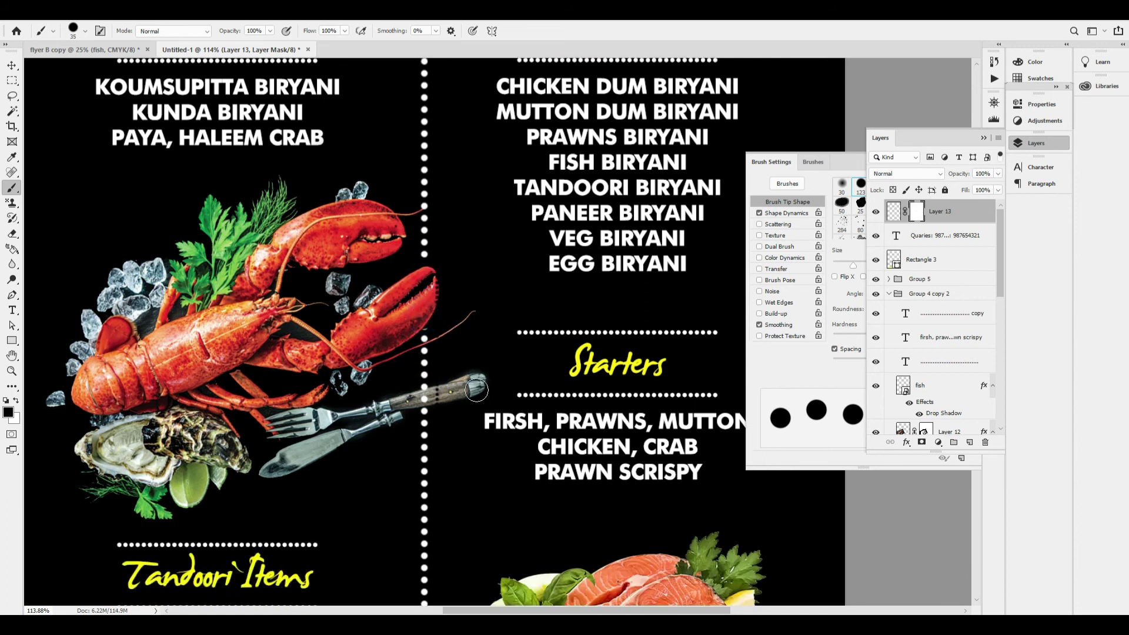
scroll(427, 329, "down", 3)
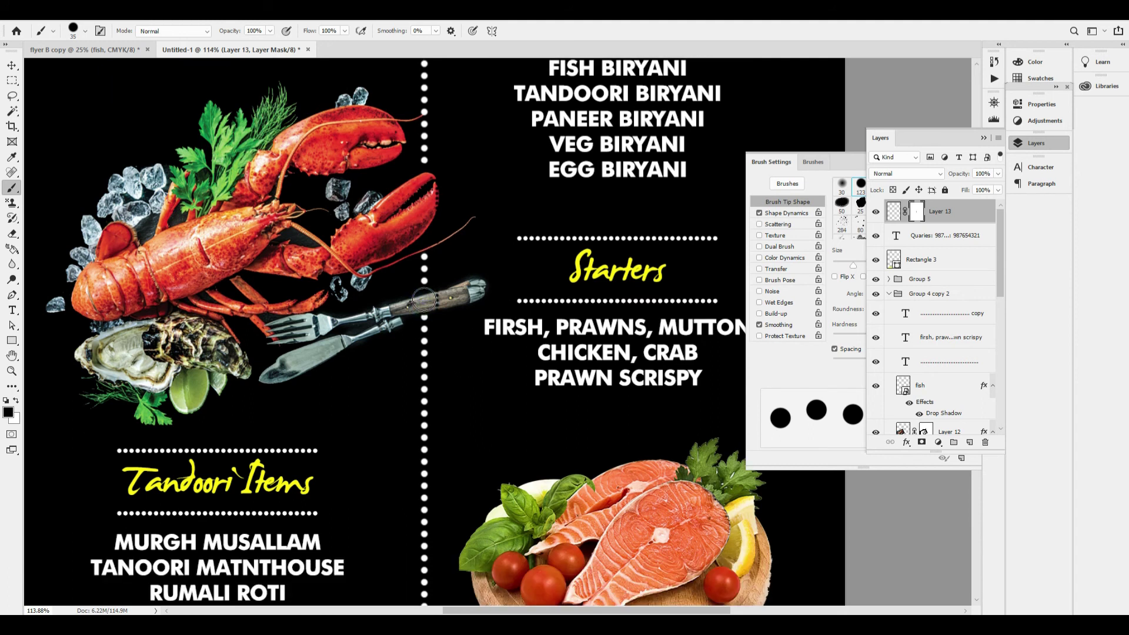
left_click_drag(424, 297, 424, 310)
scroll(466, 307, "down", 1)
scroll(479, 307, "down", 5)
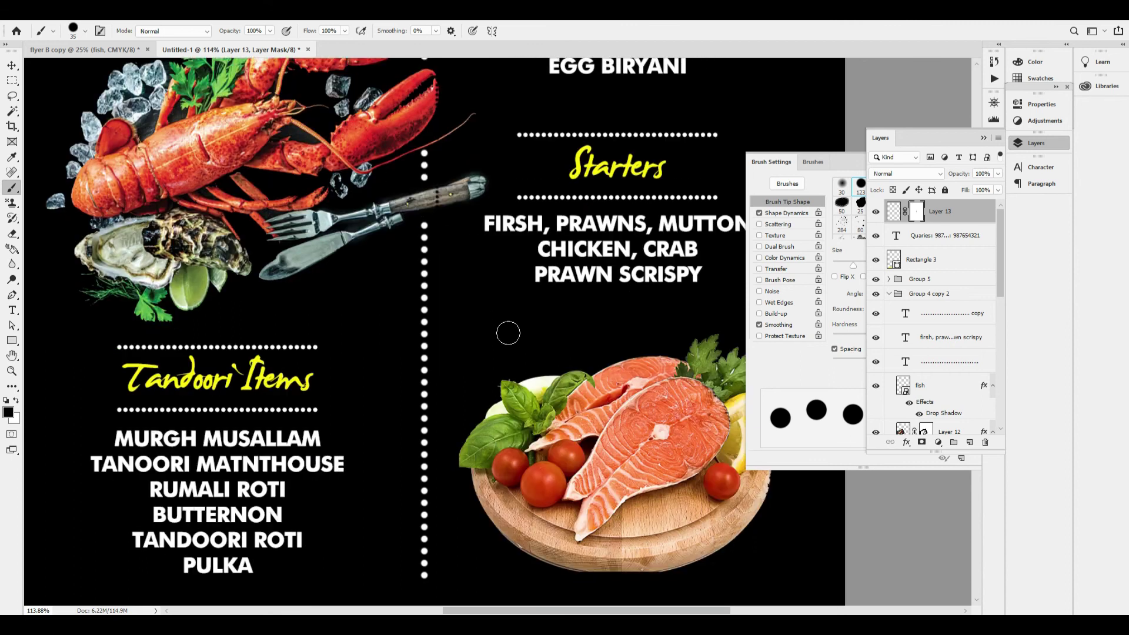
Disable and re-enable the divider's layer mask to compare the flyer with and without it.
key("ctrl+0")
key("v")
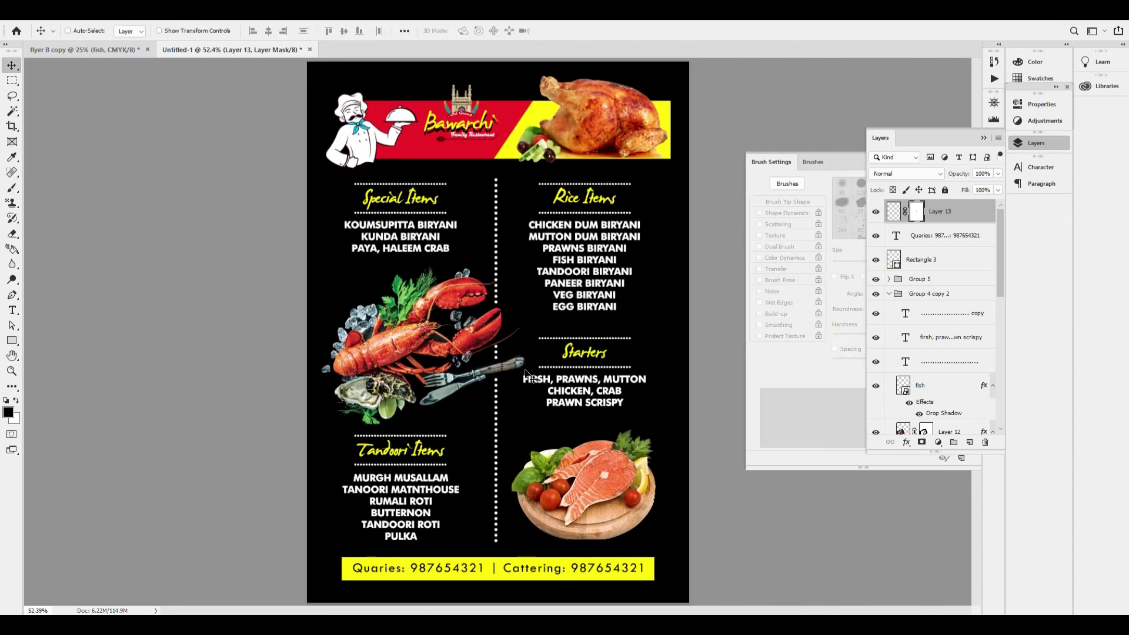
right_click(917, 213)
left_click(954, 217)
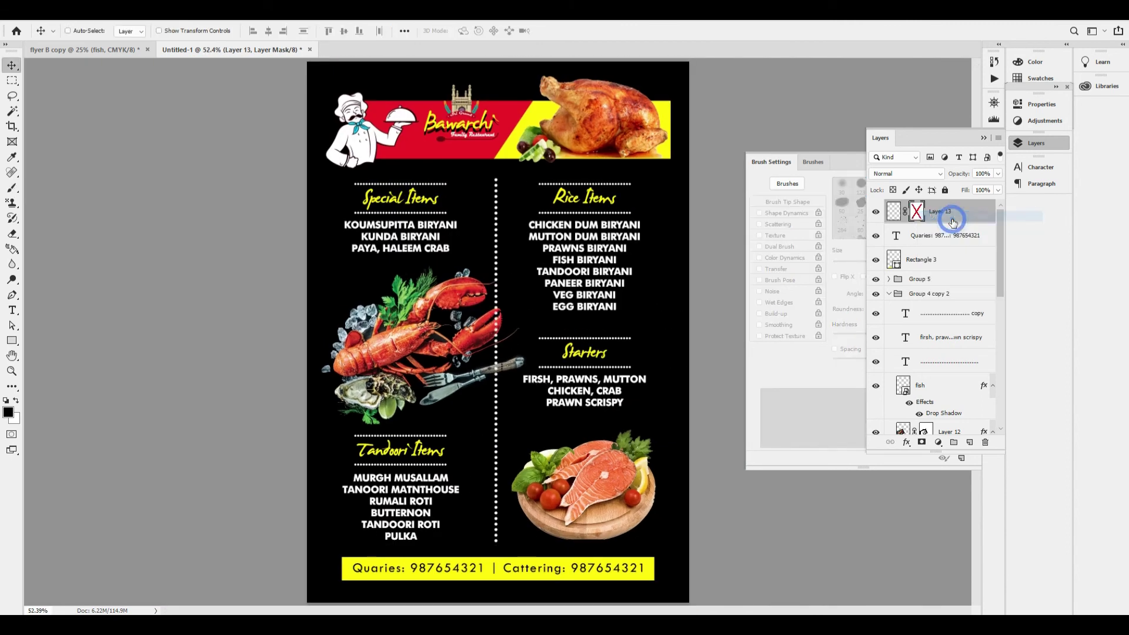
right_click(914, 215)
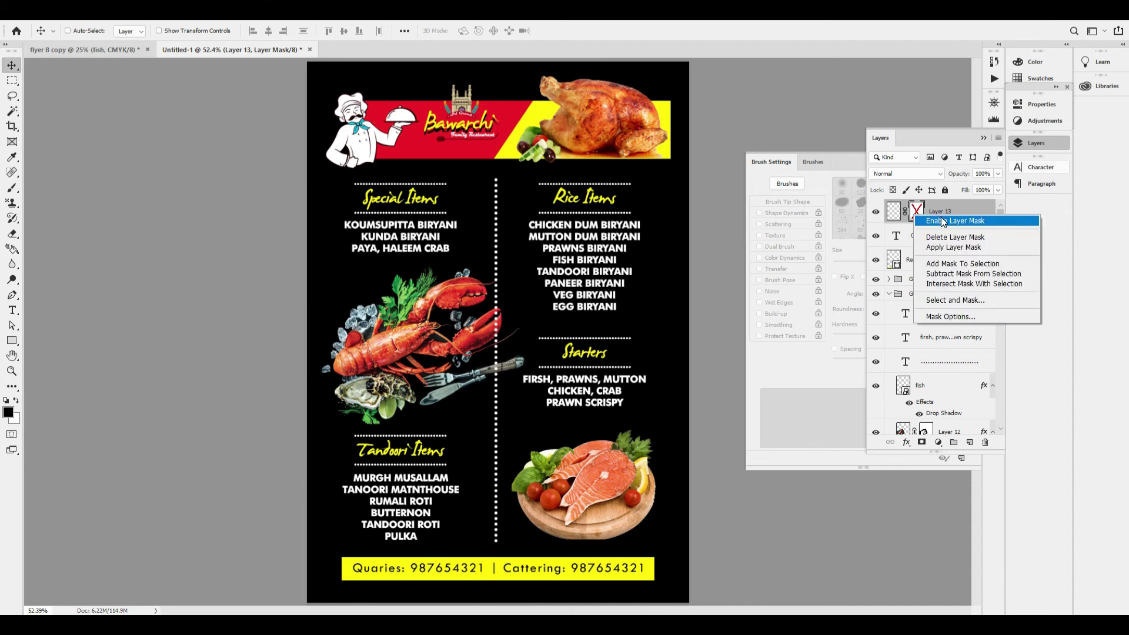
left_click(947, 219)
Preview the whole flyer with the panels hidden, checking the divider, and restore the panels.
key("Tab")
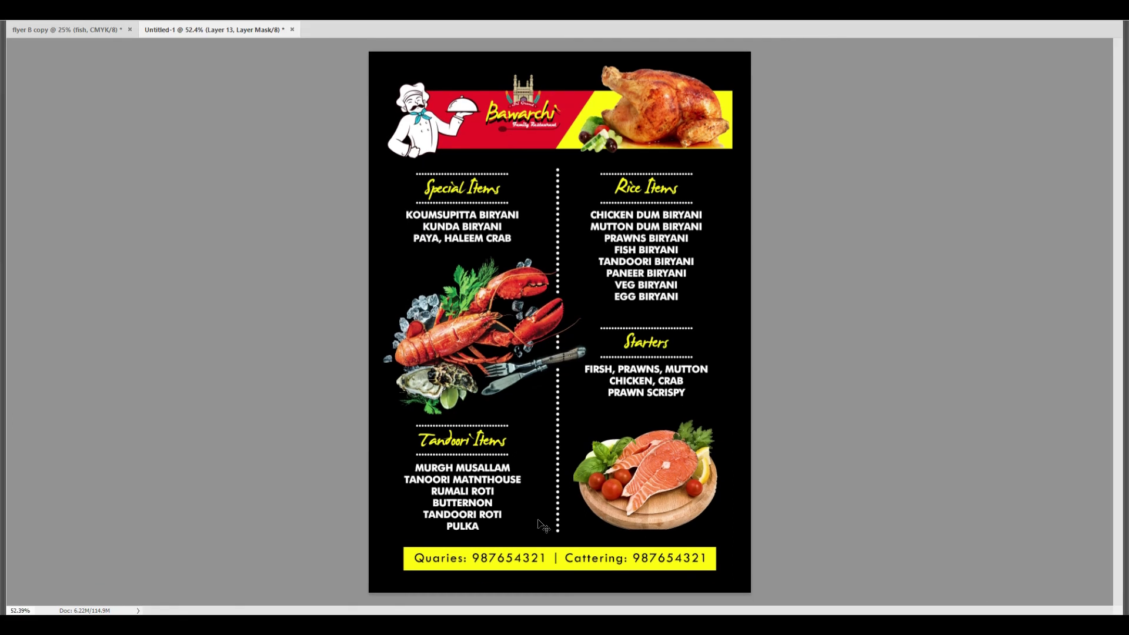
key("ctrl+minus")
key("ctrl+0")
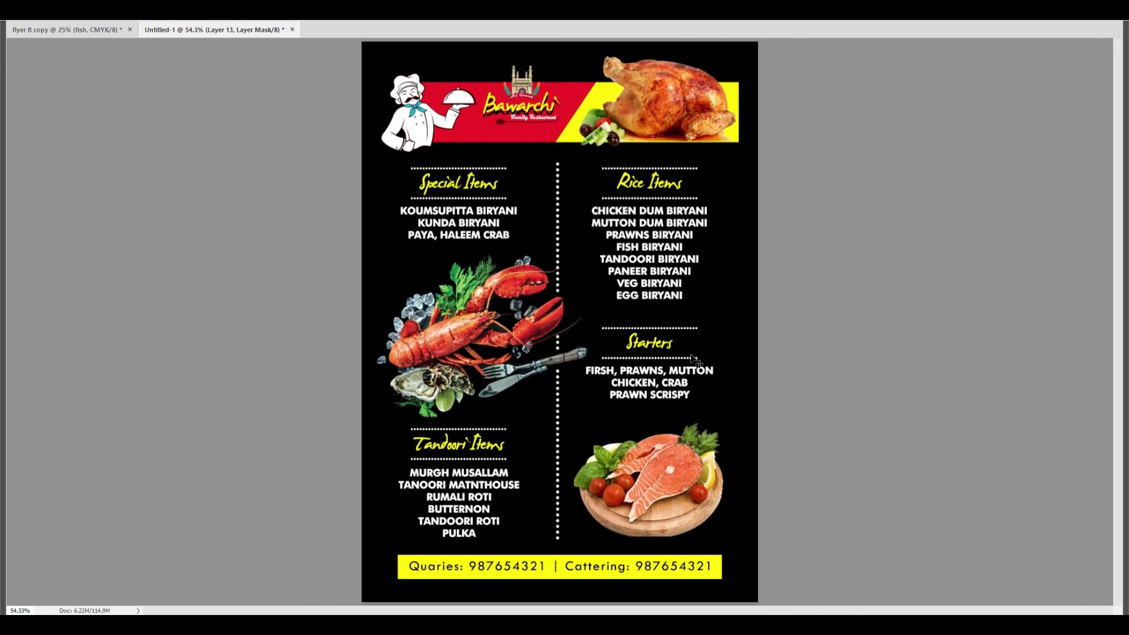
left_click(558, 171)
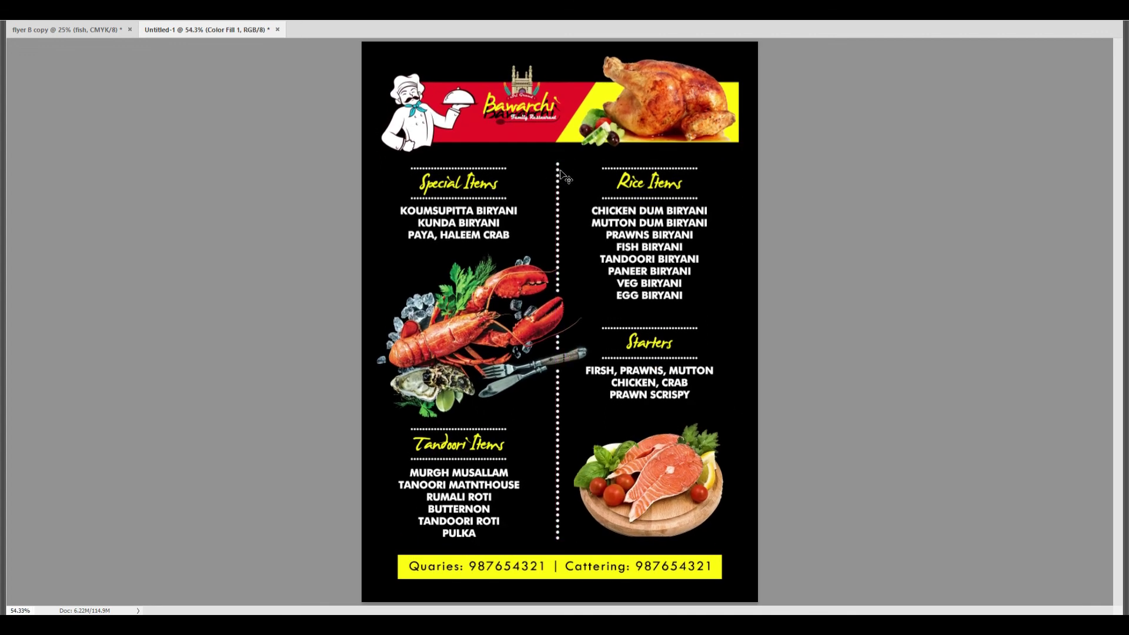
key("Tab")
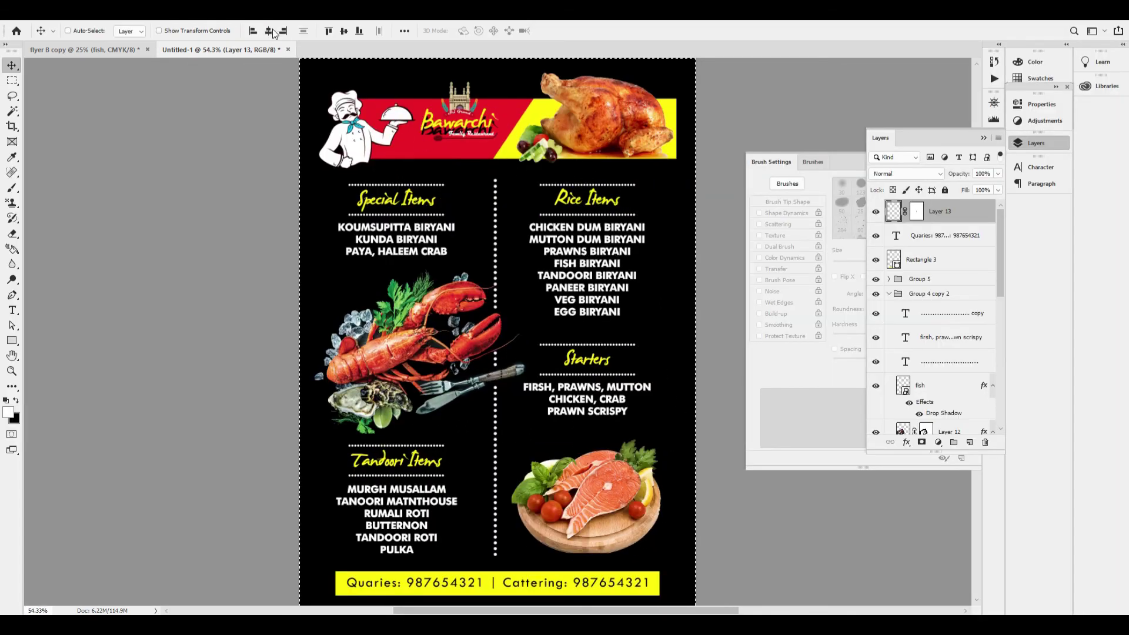
Try to align the dotted divider vertically to the canvas and nudge it downward.
key("ctrl+a")
left_click(347, 31)
key("ctrl+d")
left_click(342, 31)
key("shift+Down")
key("shift+Down")
key("shift+Down")
key("shift+Down")
key("shift+Down")
key("shift+Down")
key("shift+Down")
key("shift+Down")
key("shift+Down")
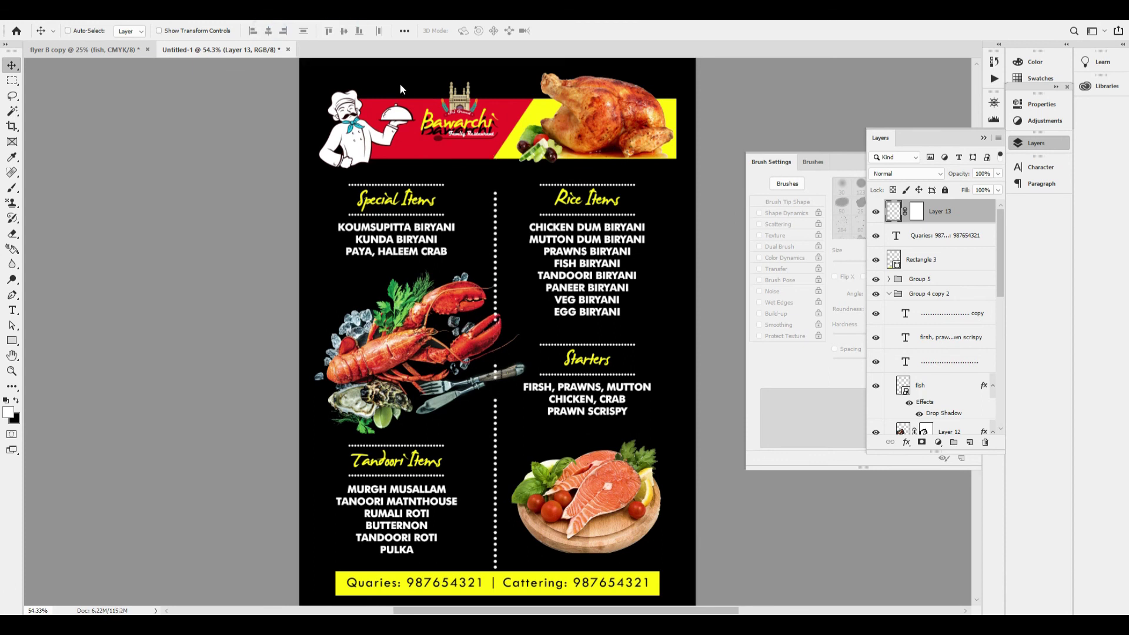
Return the dotted divider to its earlier height beside the menu columns.
key("Up")
key("Up")
key("Up")
key("Up")
key("Up")
key("Up")
key("Up")
key("Up")
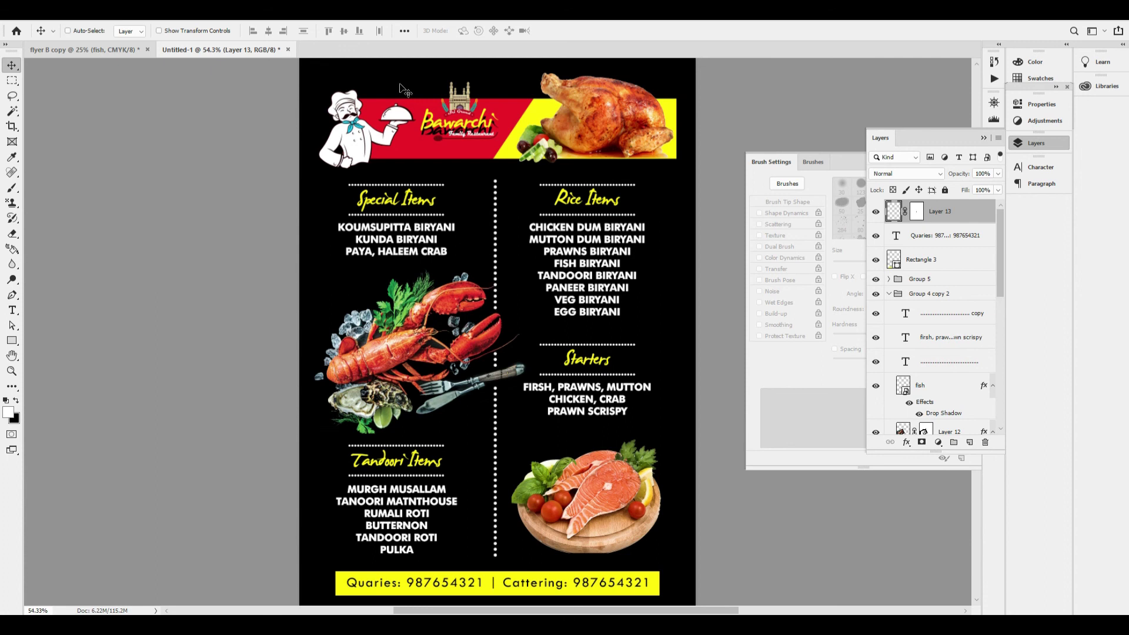
Select the fish platter layer and close the Layers and Brush Settings panels.
left_click(588, 500, "ctrl")
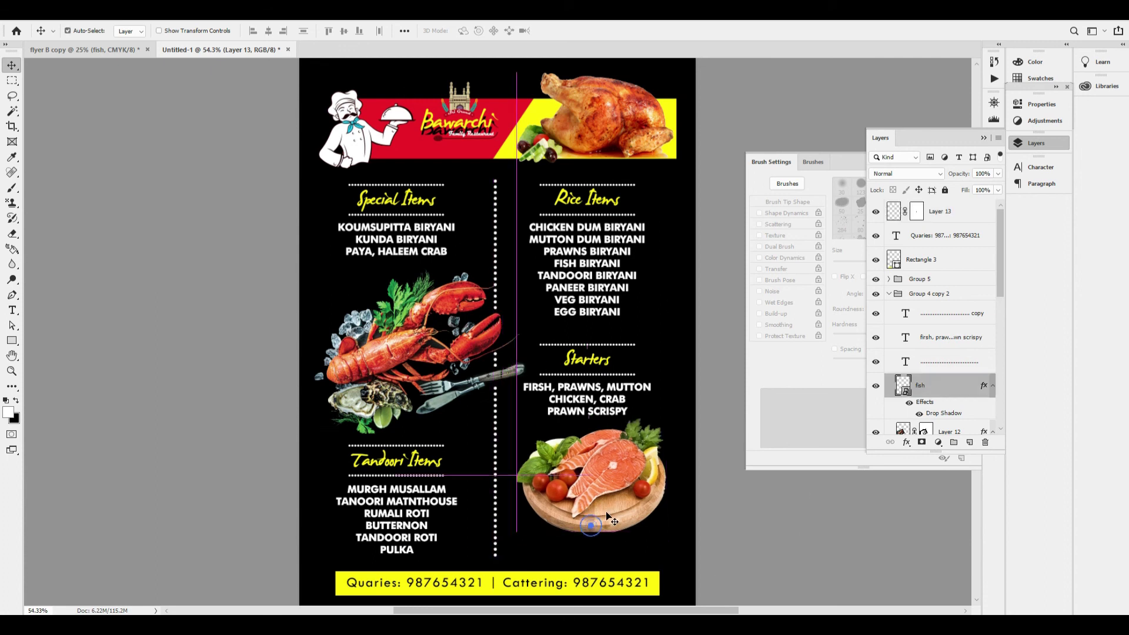
left_click(1033, 143)
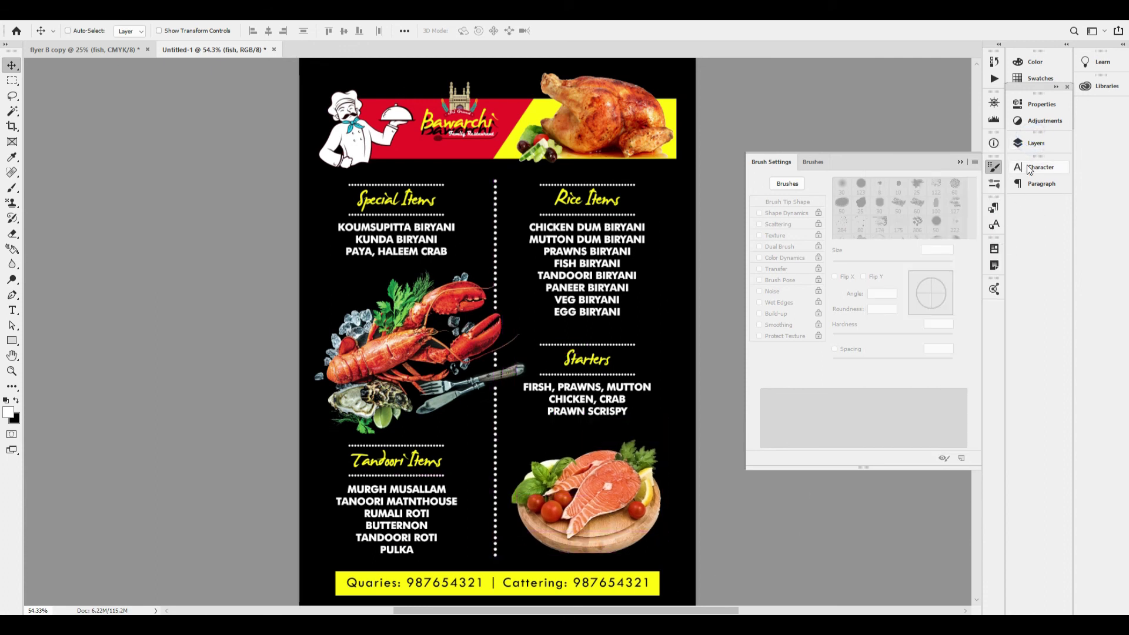
left_click(995, 167)
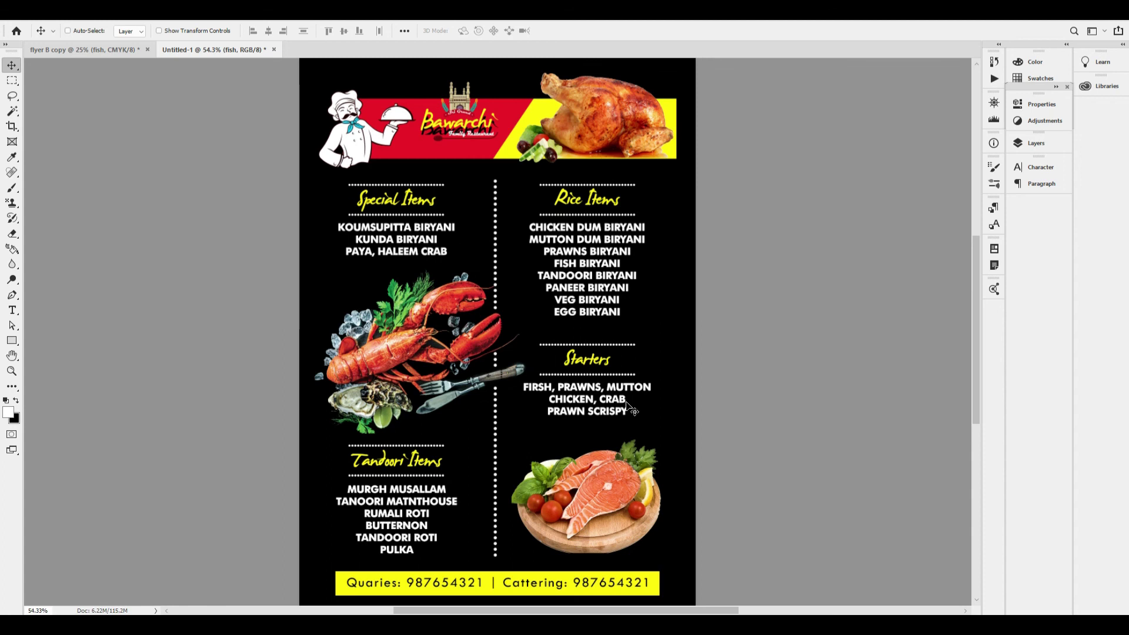
In the other open flyer document, show the dark wood texture layer, Layer 13 copy, and copy it into the new flyer.
left_click(89, 50)
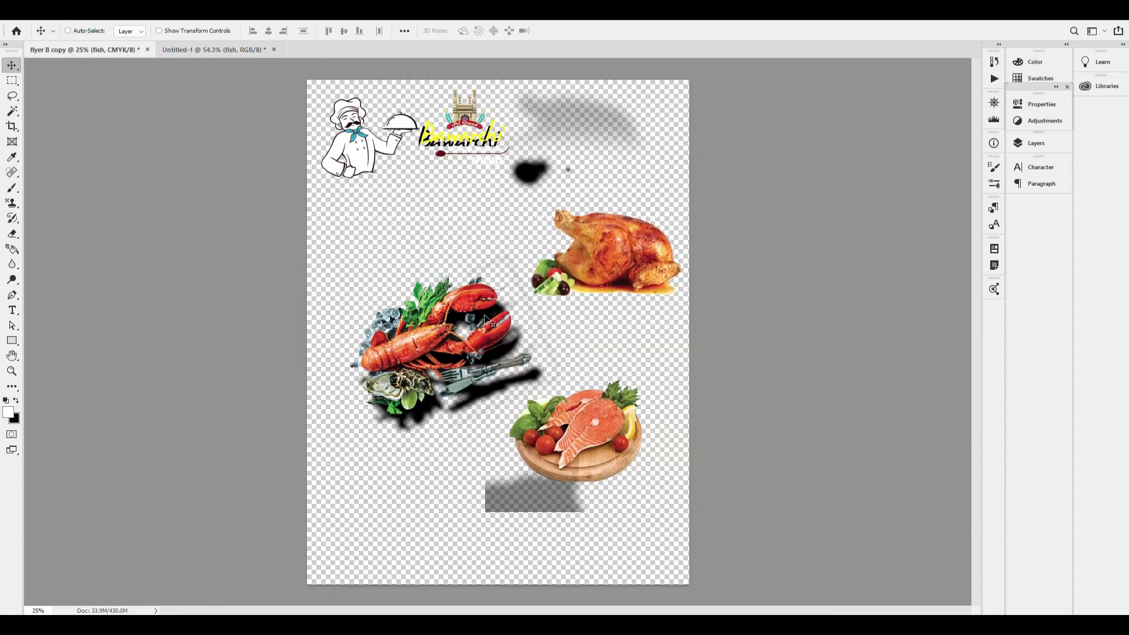
key("F7")
scroll(927, 374, "down", 10)
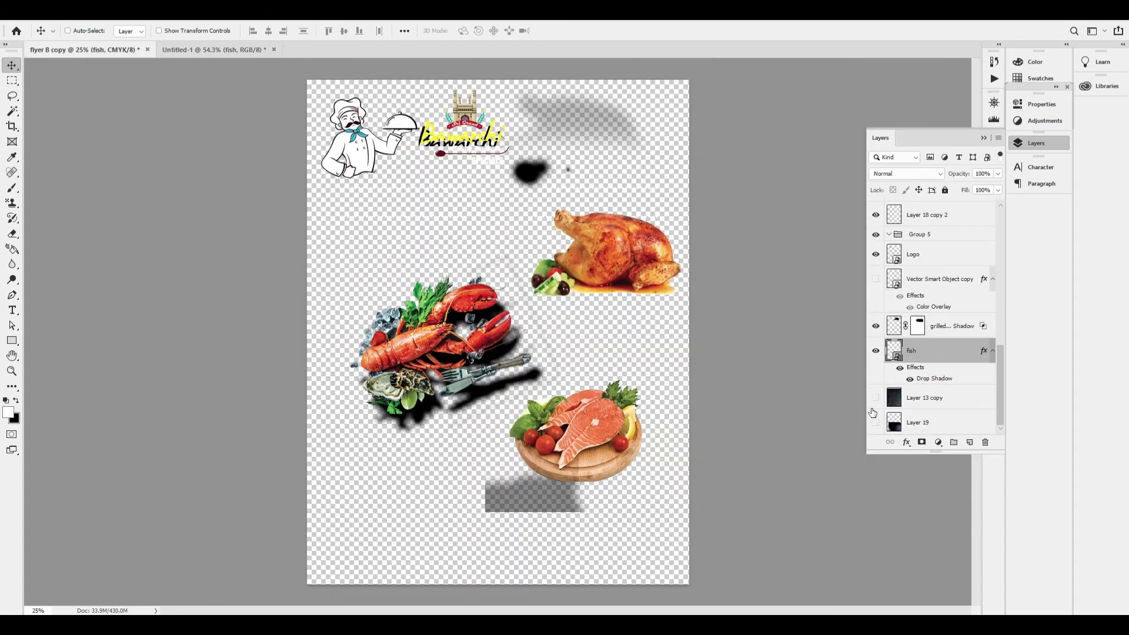
left_click(876, 398)
left_click(875, 398)
left_click(922, 398)
left_click(876, 398)
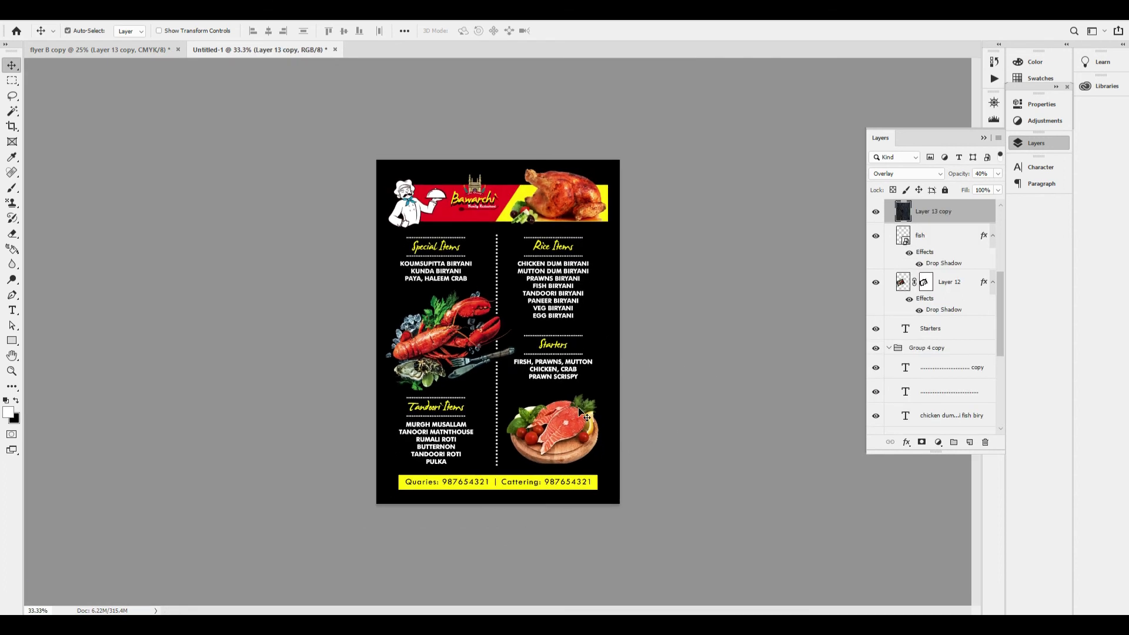
Move Layer 13 copy down the layer stack to sit directly above Color Fill 1.
key("ctrl+bracketleft")
key("ctrl+bracketleft")
key("ctrl+bracketleft")
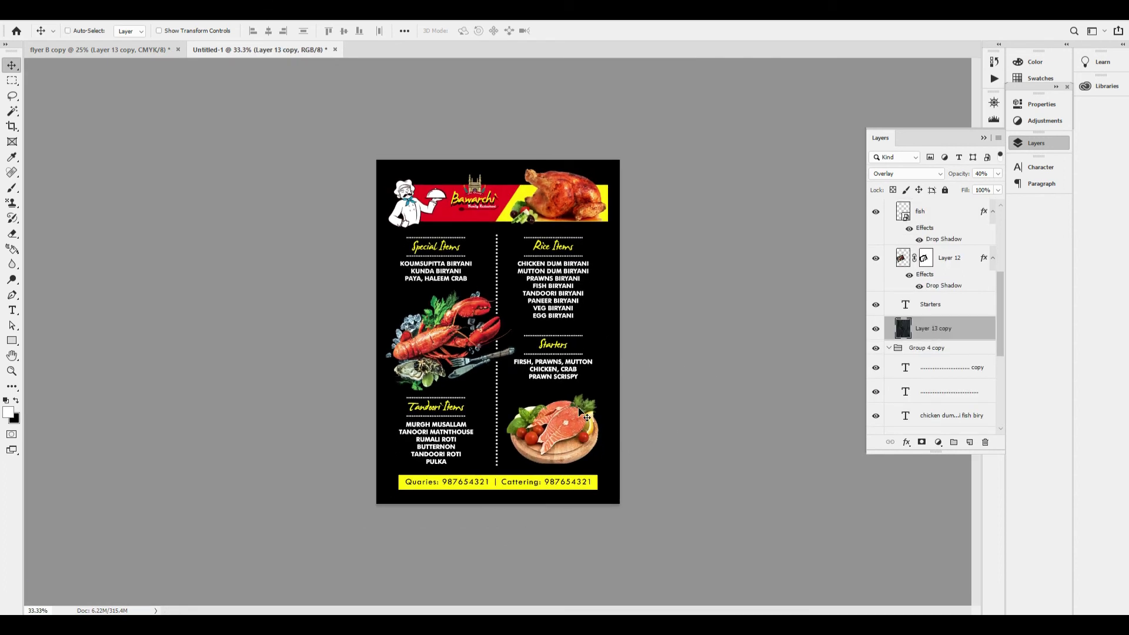
key("ctrl+bracketleft")
key("ctrl+bracketleft")
key("ctrl+bracketleft")
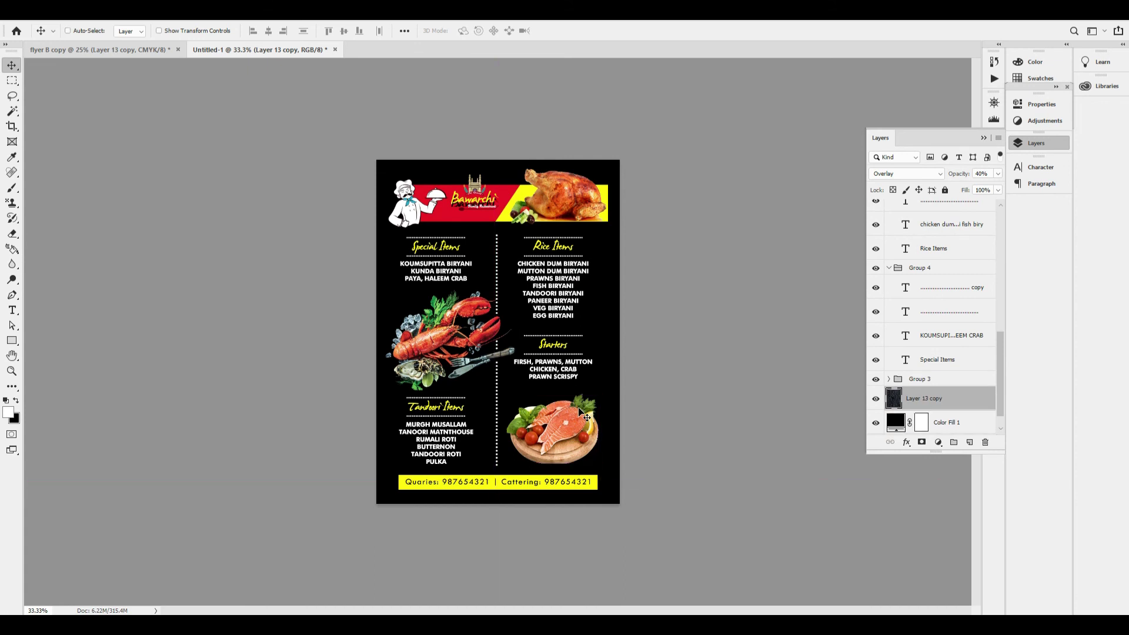
Scale the wood texture layer to about 67% and position it so that it covers the whole flyer.
key("ctrl+t")
key("ctrl+minus")
key("ctrl+minus")
key("ctrl+minus")
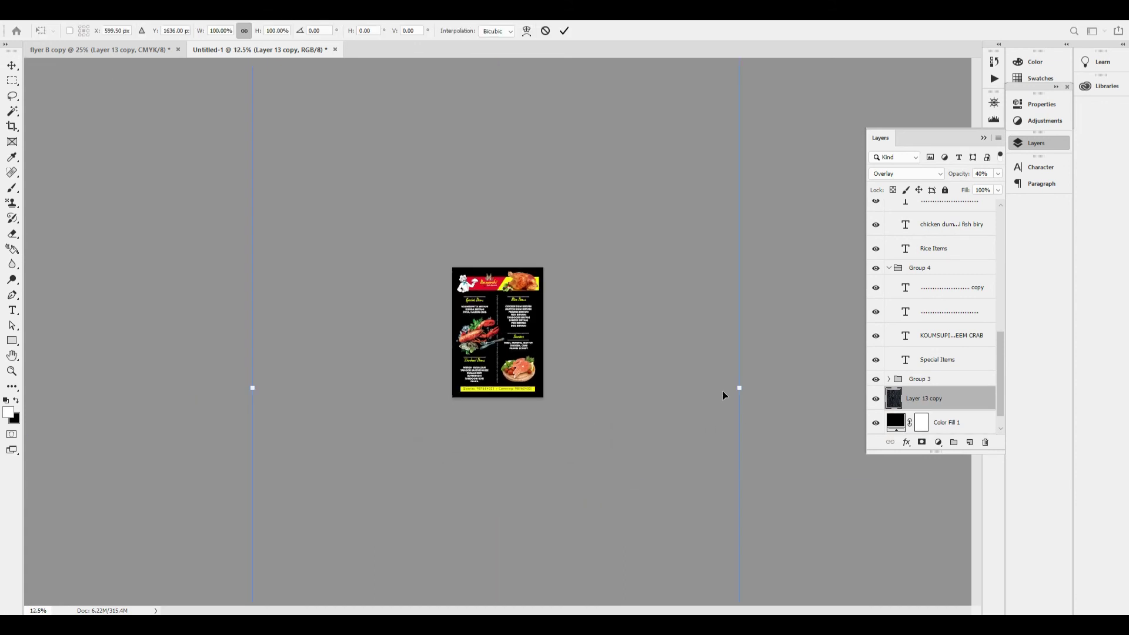
left_click_drag(740, 389, 579, 388)
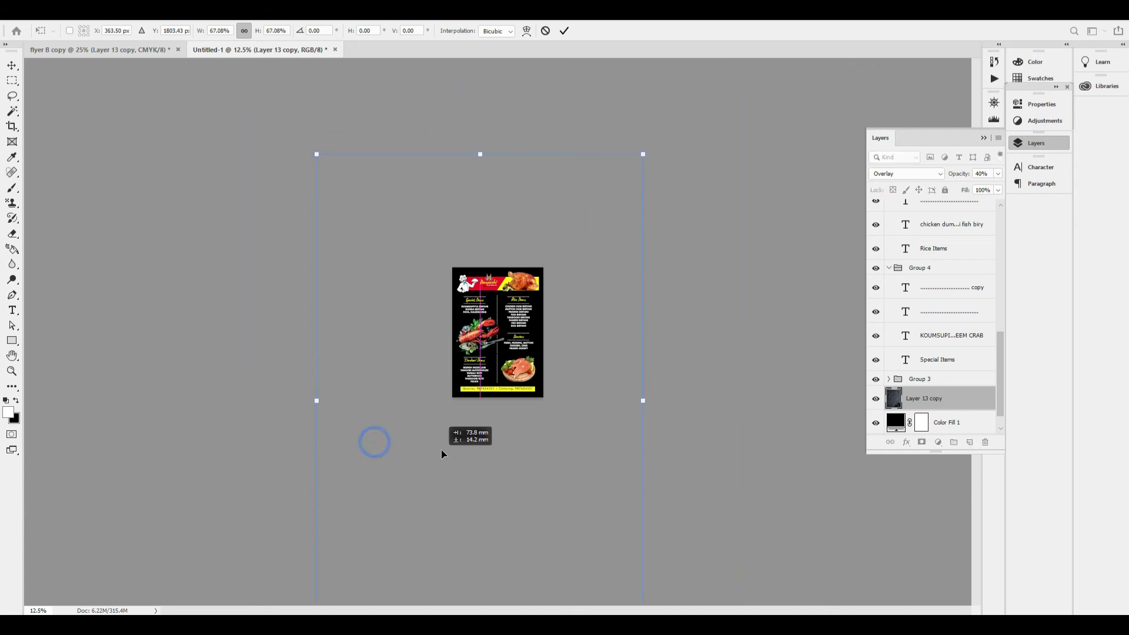
key("Return")
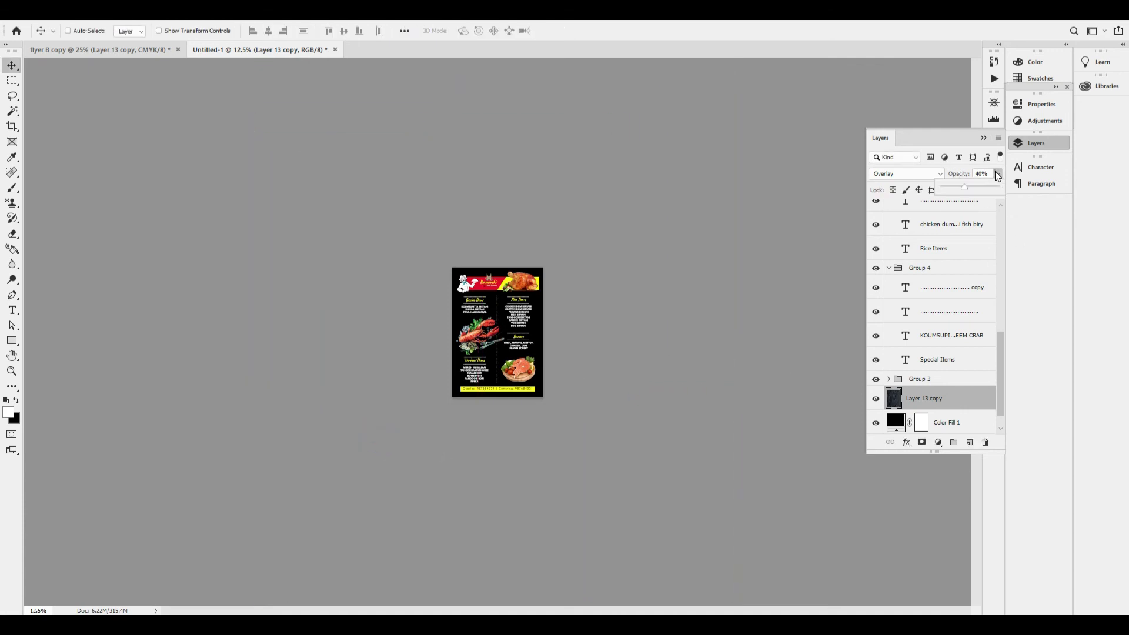
Set the wood texture layer to 100% opacity and the Normal blending mode.
left_click_drag(512, 322, 683, 325)
left_click_drag(792, 276, 706, 234)
left_click(910, 174)
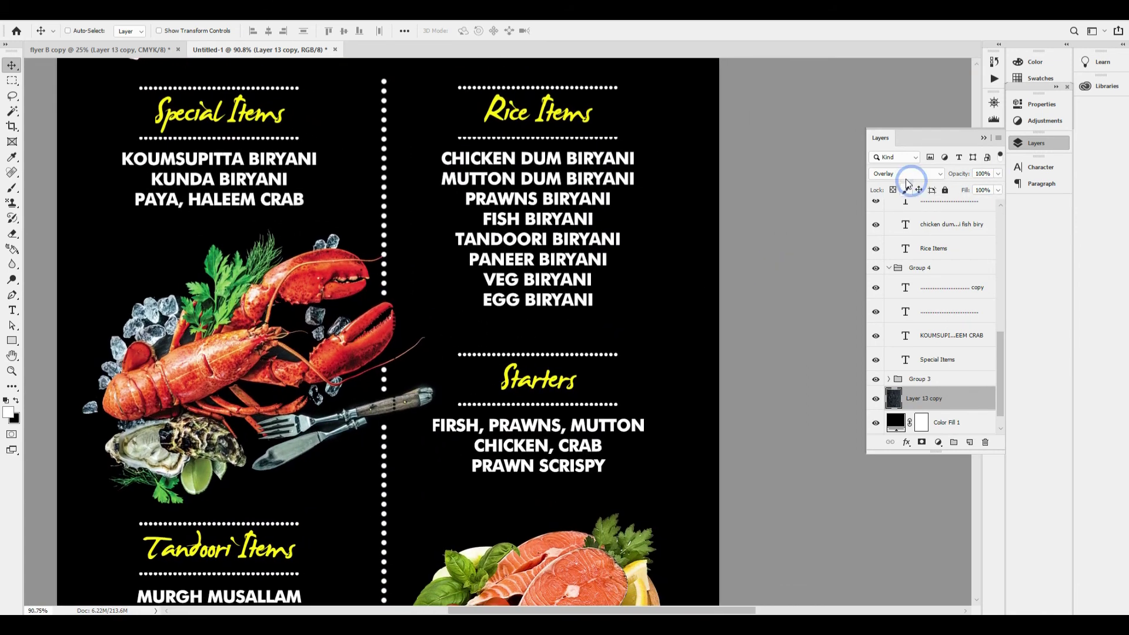
left_click(902, 176)
key("ctrl+minus")
key("ctrl+minus")
key("ctrl+minus")
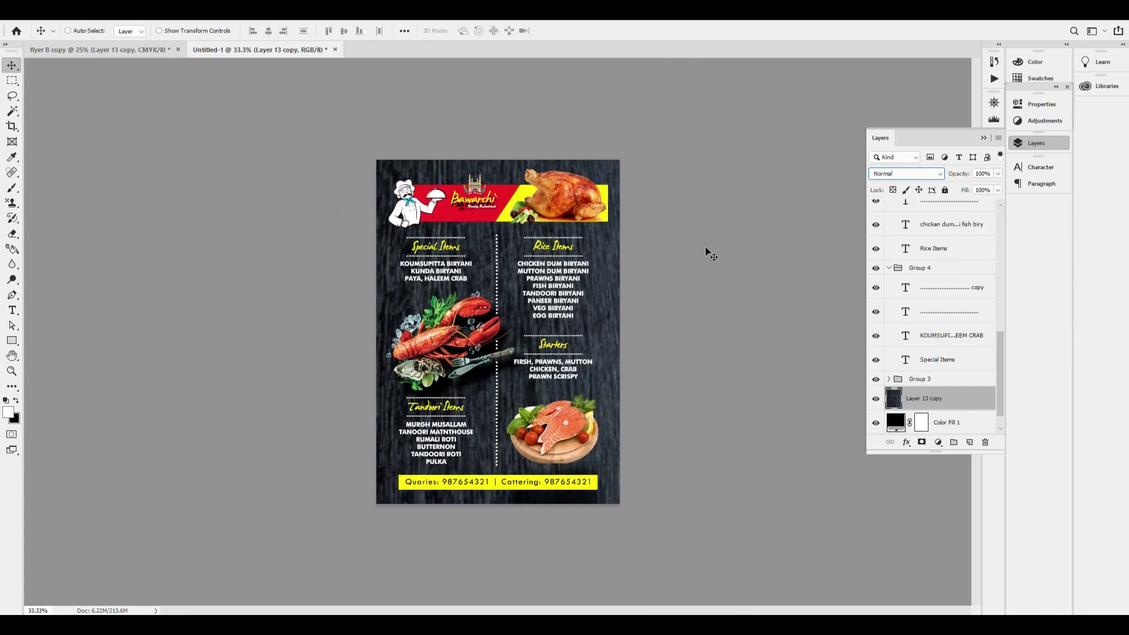
Set the wood texture layer's opacity to 46%.
left_click(997, 174)
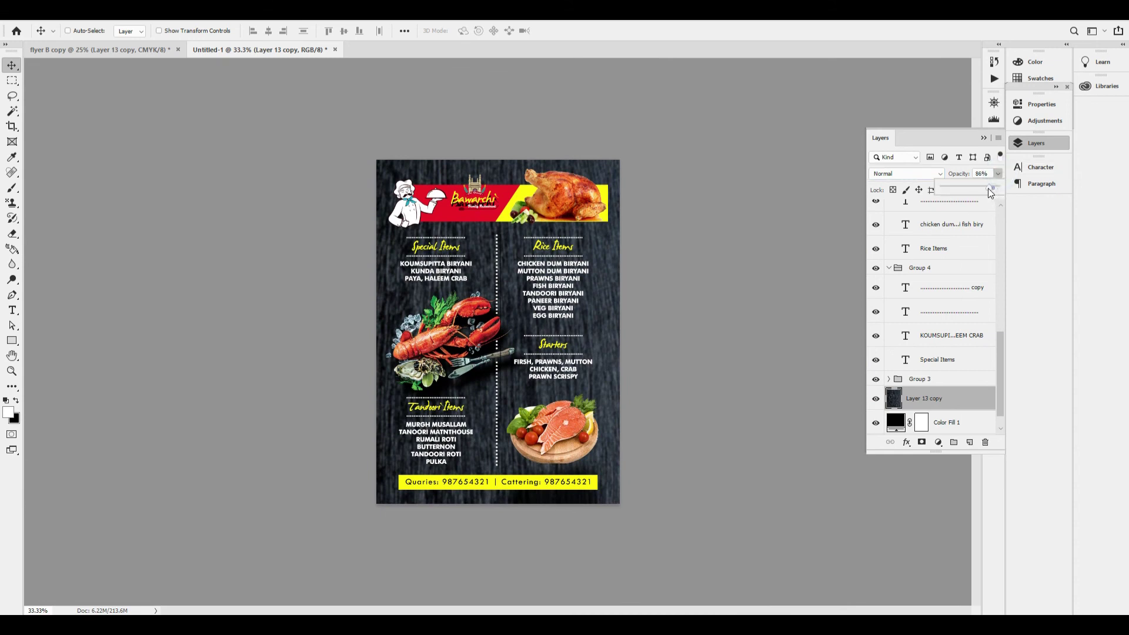
left_click_drag(999, 187, 973, 190)
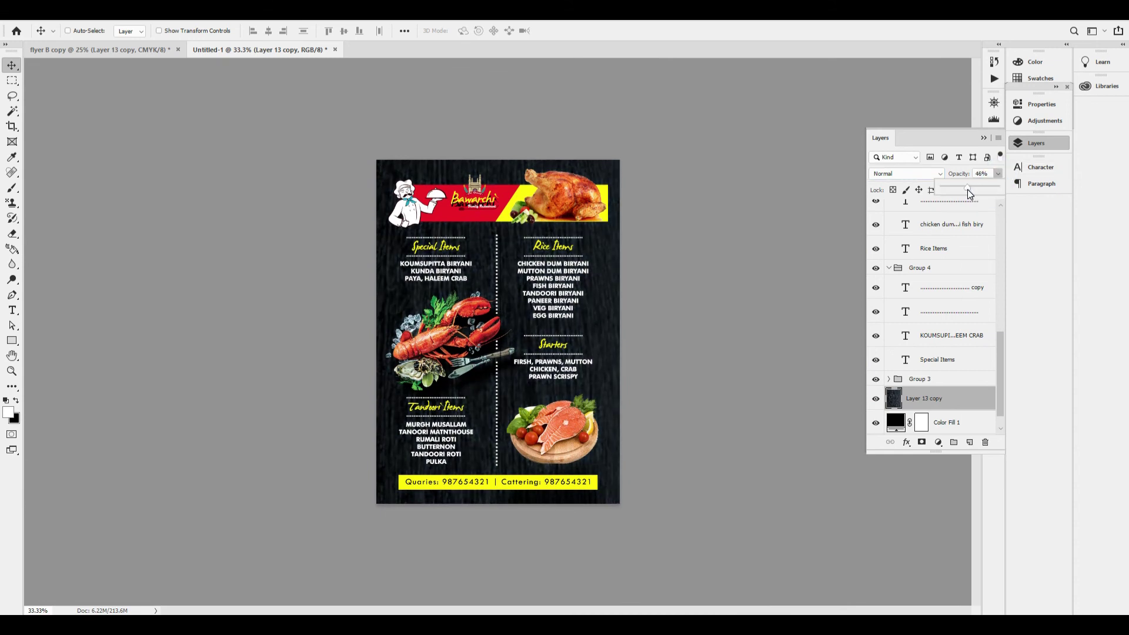
key("Return")
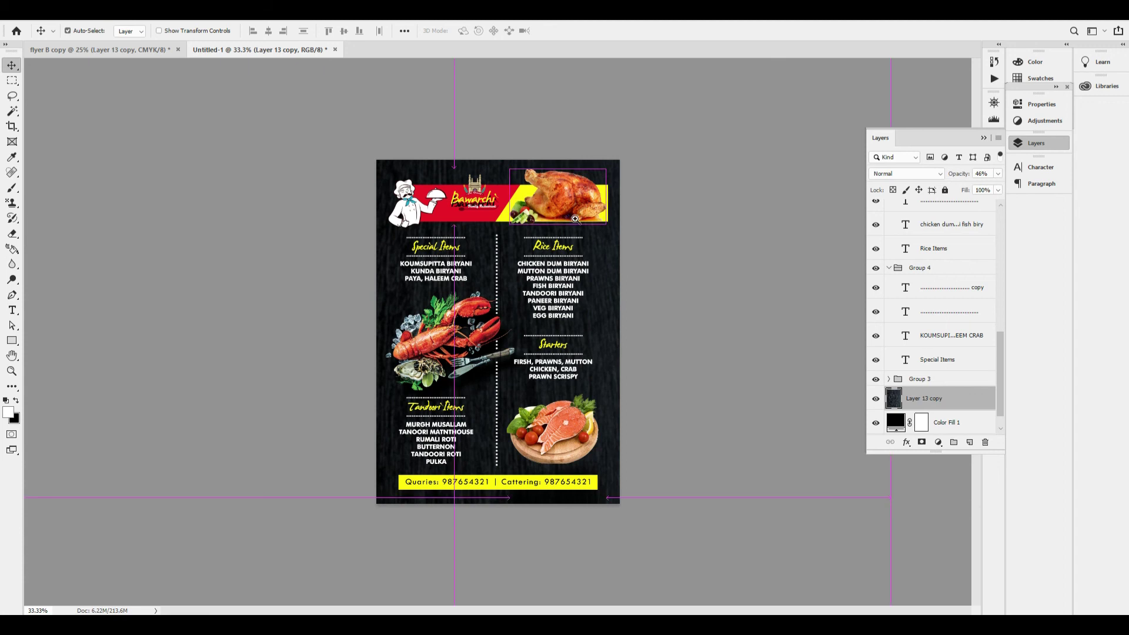
Collapse the Layers panel and preview the finished flyer in full-screen mode.
left_click_drag(582, 297, 629, 318)
left_click_drag(629, 318, 629, 271)
scroll(624, 300, "up", 2)
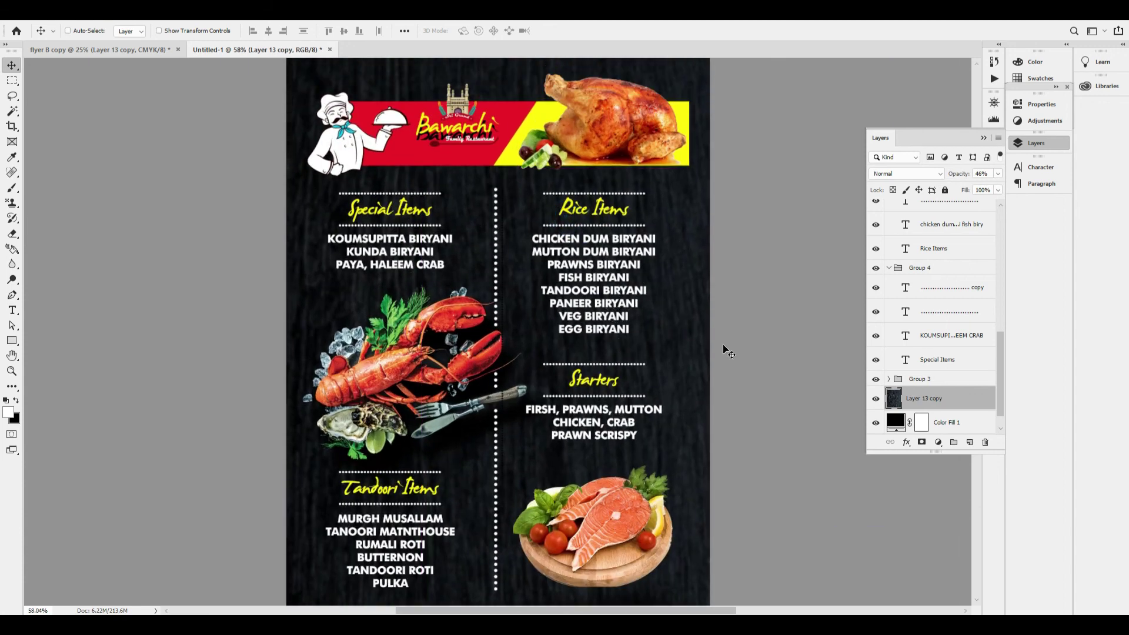
left_click(1051, 151)
key("f")
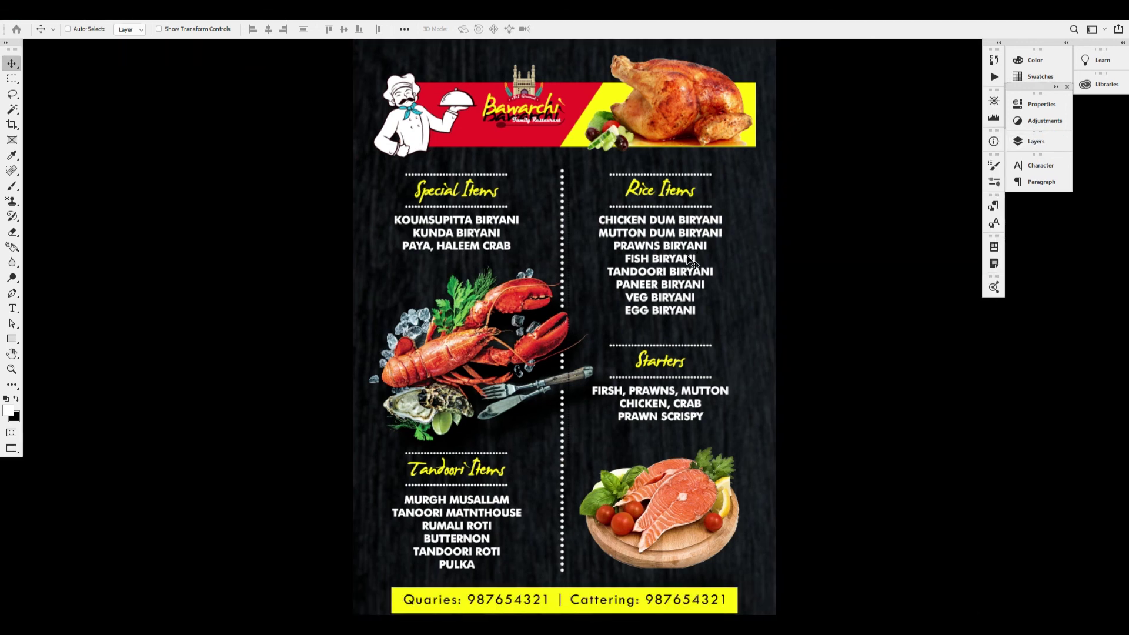